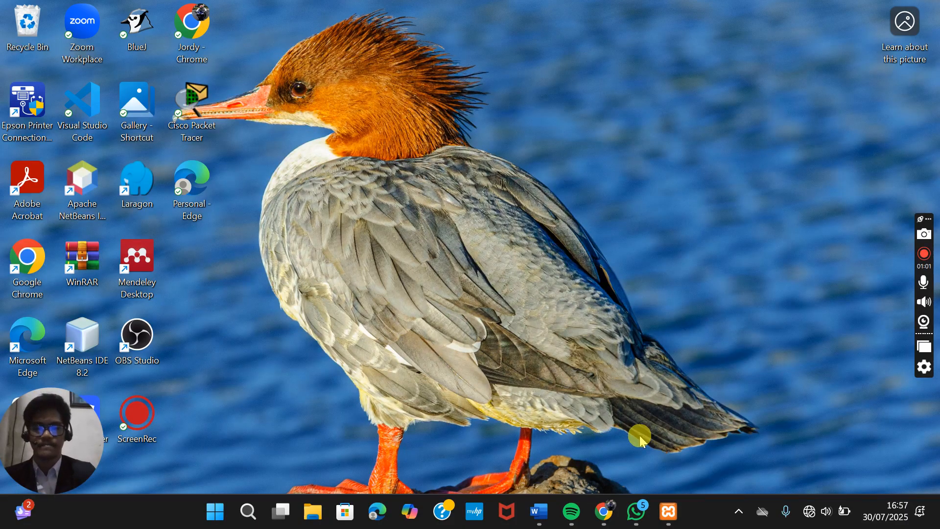
- Restore the XAMPP Control Panel window from the taskbar
click(677, 517)
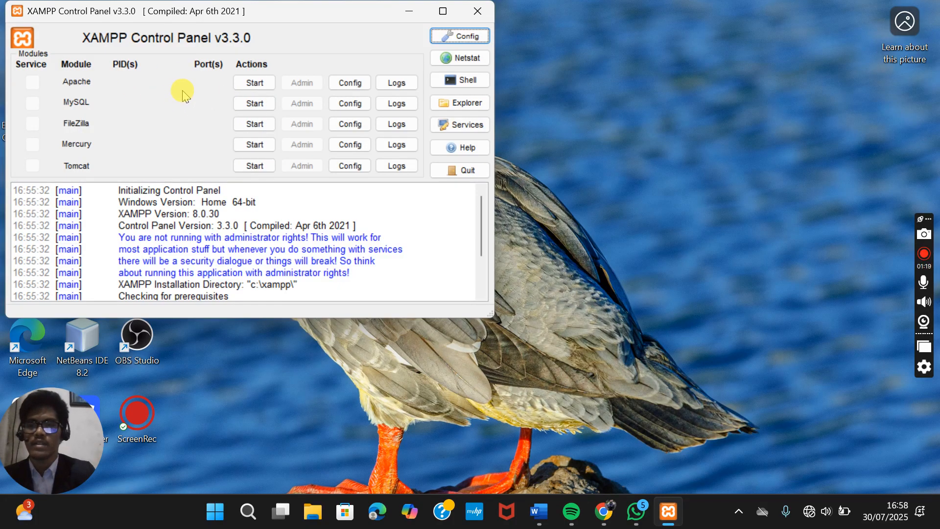
- Start Apache on ports 80/443 and MySQL on port 3306
click(259, 85)
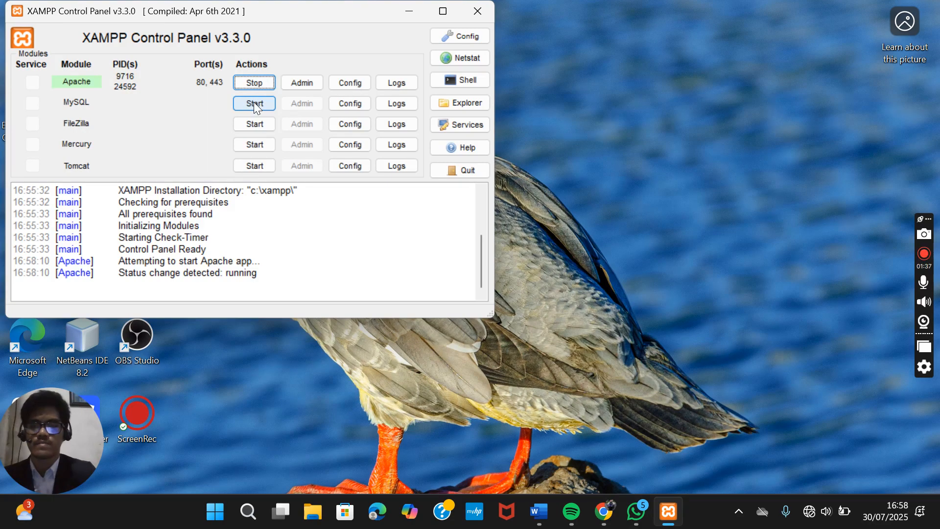
click(255, 104)
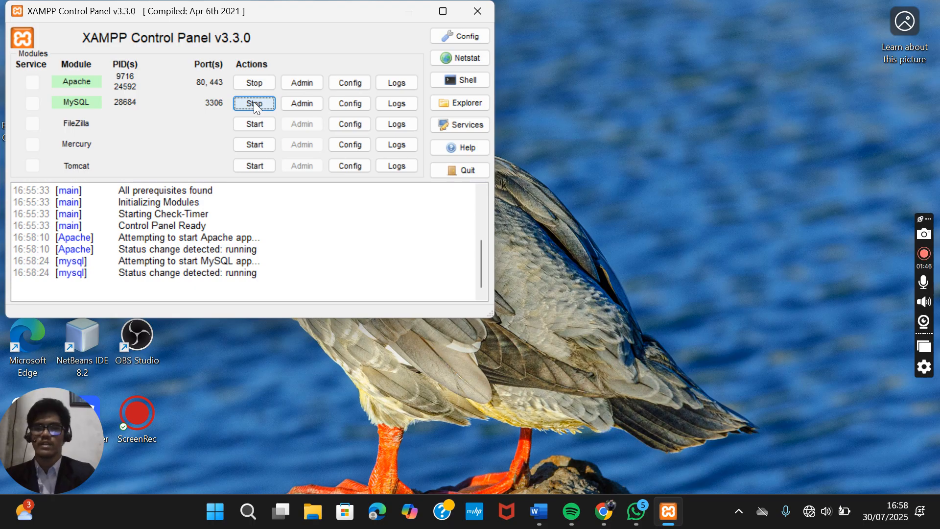
- View the spktopsis database's five tables in phpMyAdmin, then bring Chrome forward
click(310, 104)
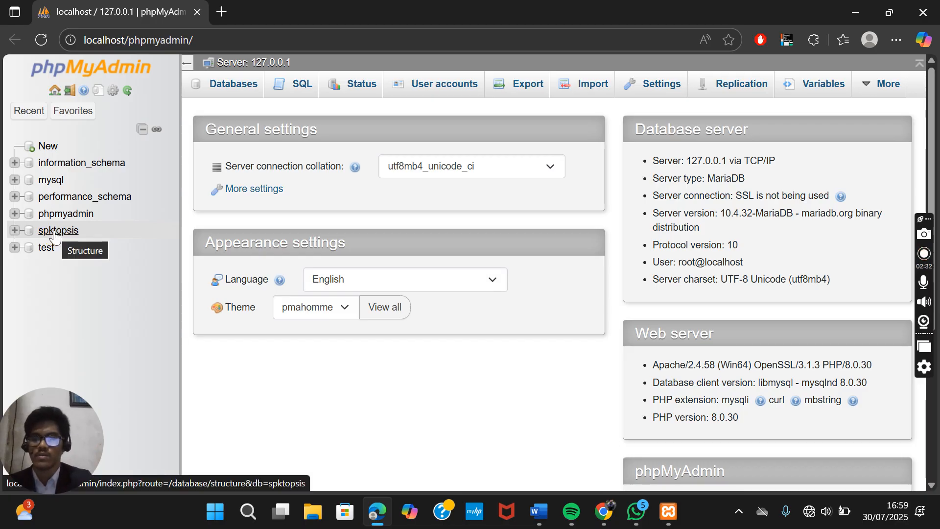
click(54, 233)
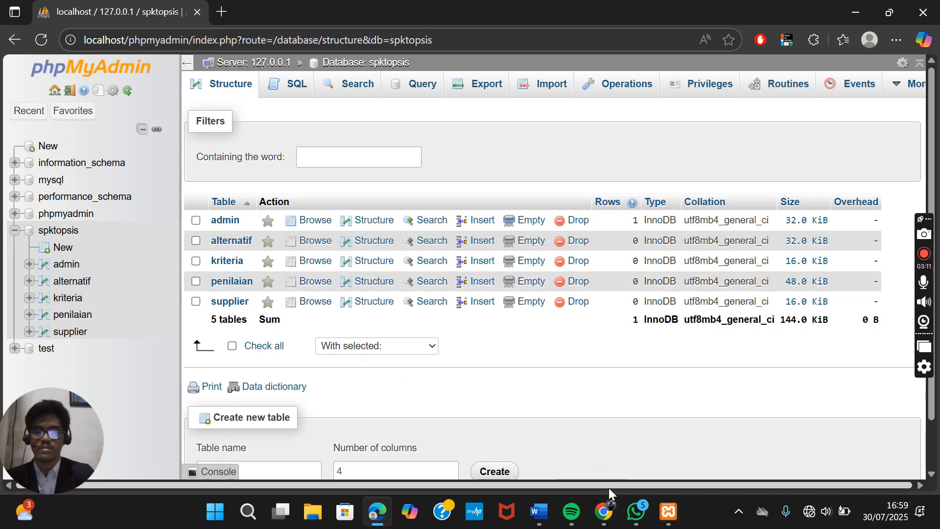
click(607, 513)
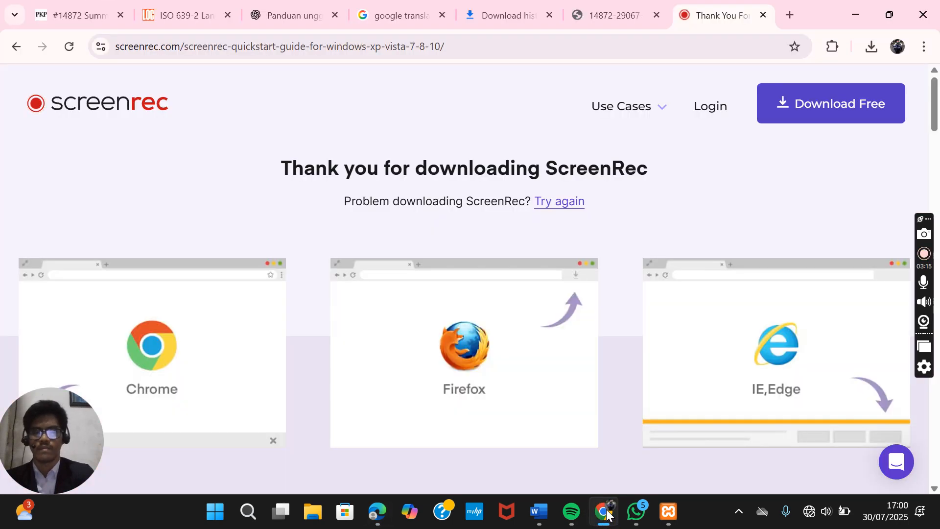
- Load localhost/spk_supplier/login.php in a new Chrome tab
click(788, 15)
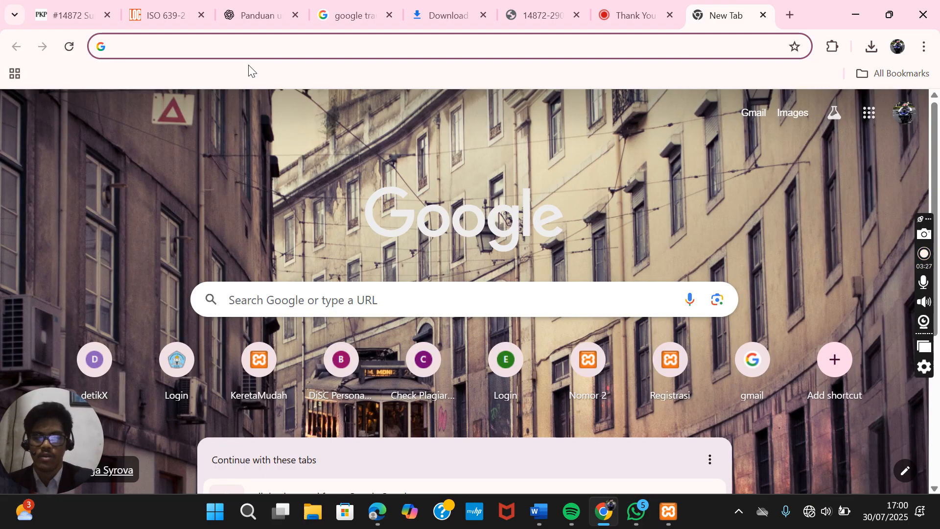
text(lolca)
key(BackSpace)
key(BackSpace)
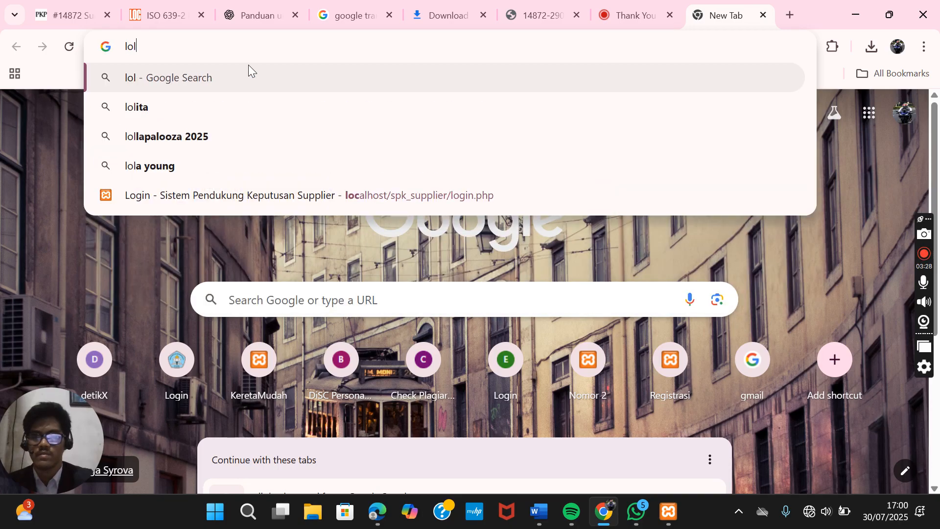
key(BackSpace)
text(ca)
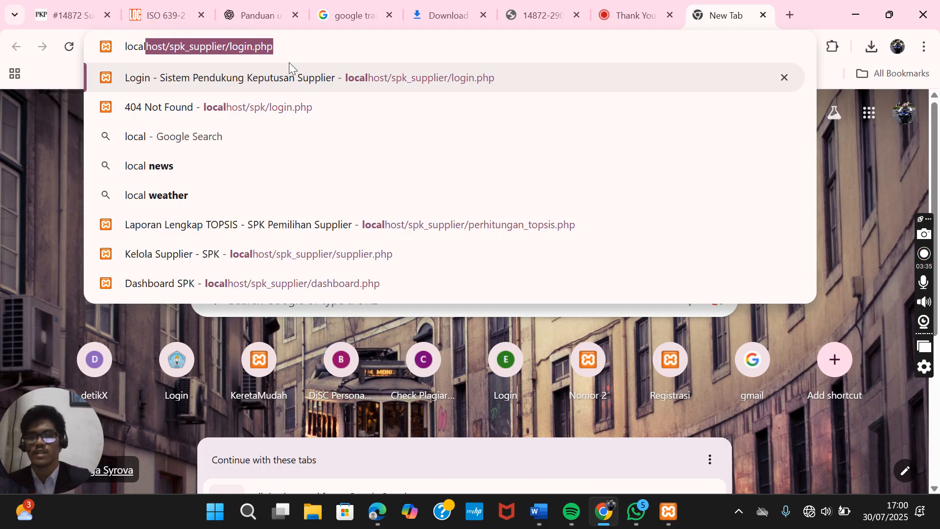
click(329, 78)
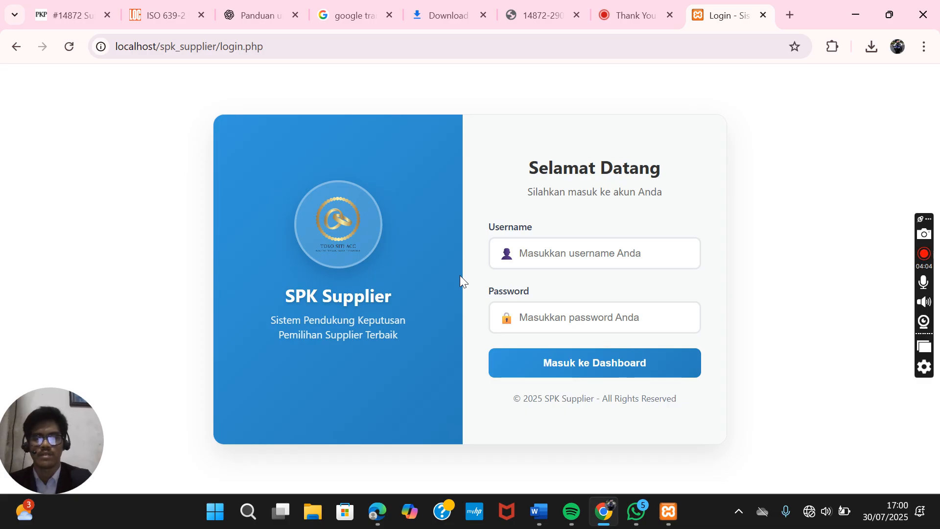
- Log in as admin with the account password to reach the dashboard
click(583, 256)
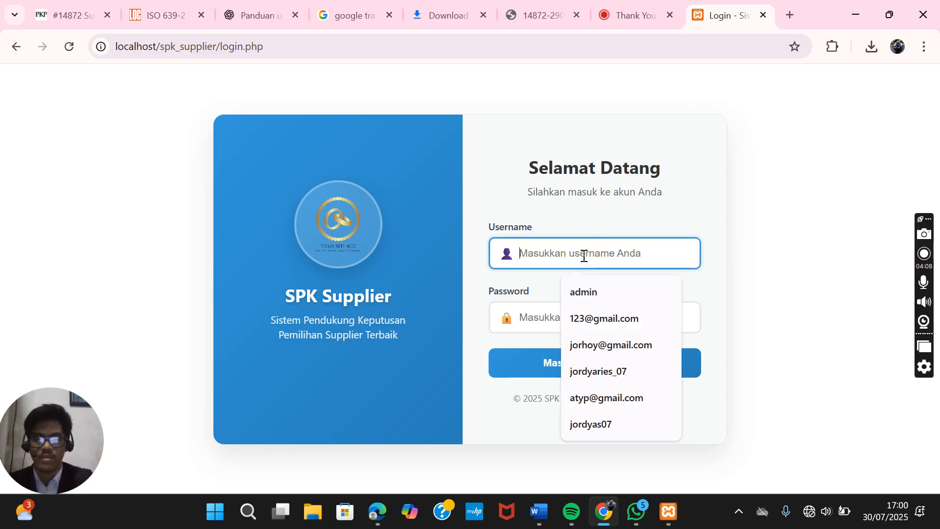
text(admin)
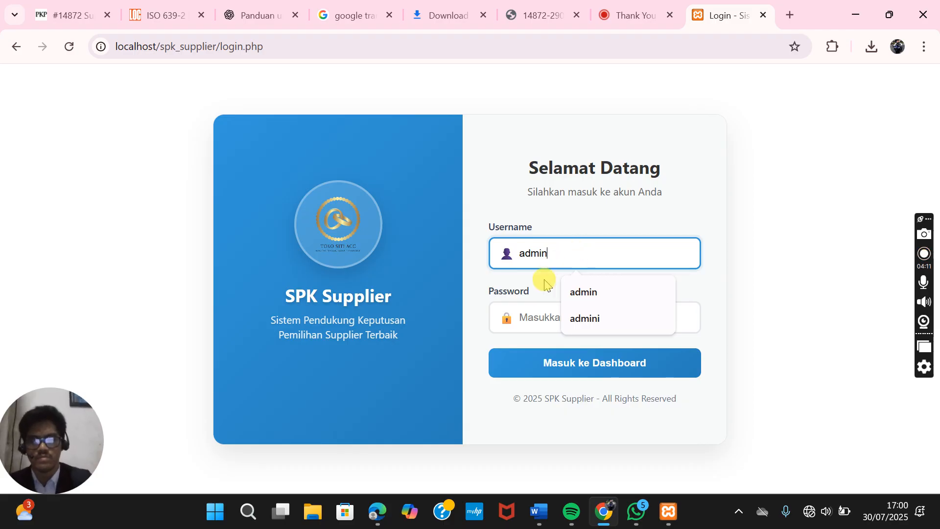
click(541, 309)
text(••••)
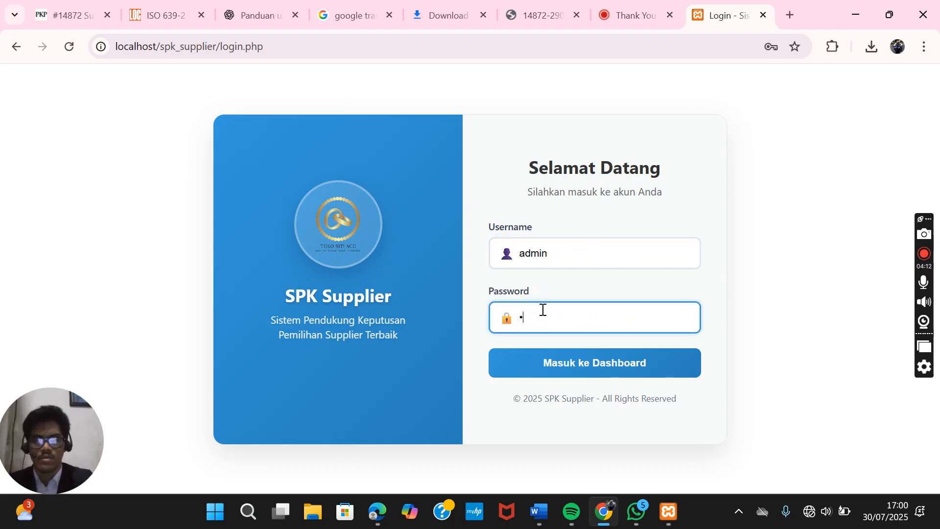
text(•••)
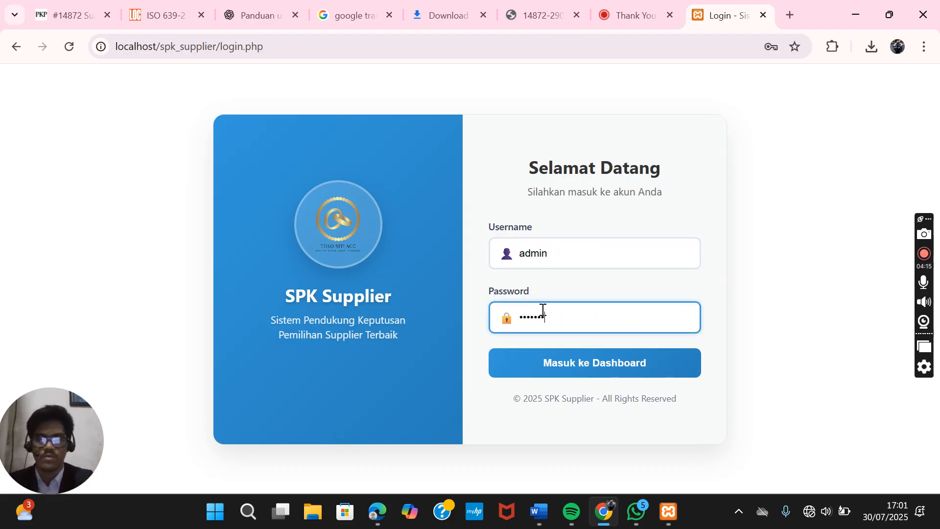
text(•)
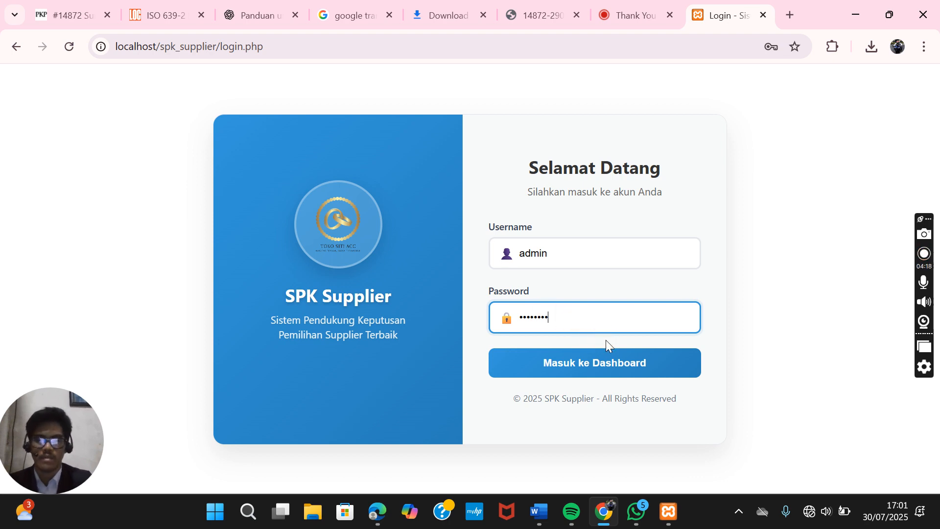
click(611, 363)
click(613, 364)
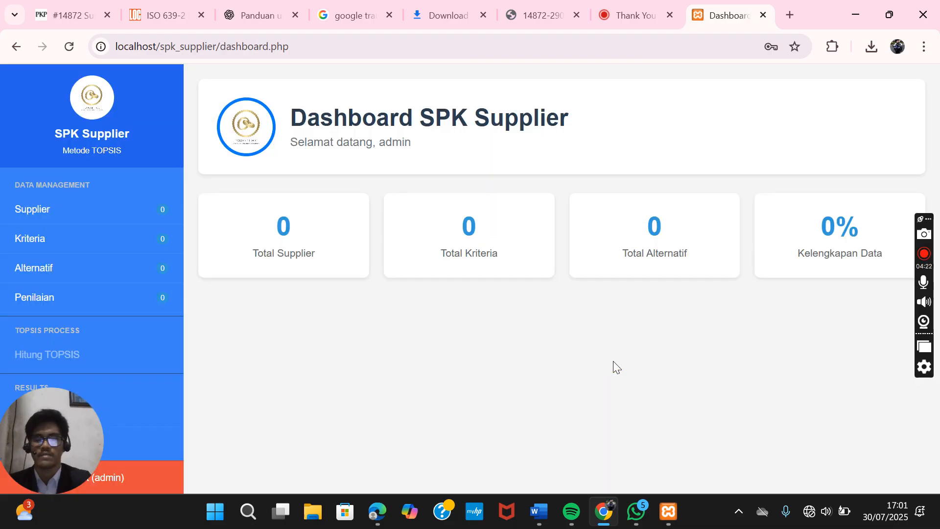
- Go to the Kelola Data Supplier page through the Supplier sidebar link
click(468, 342)
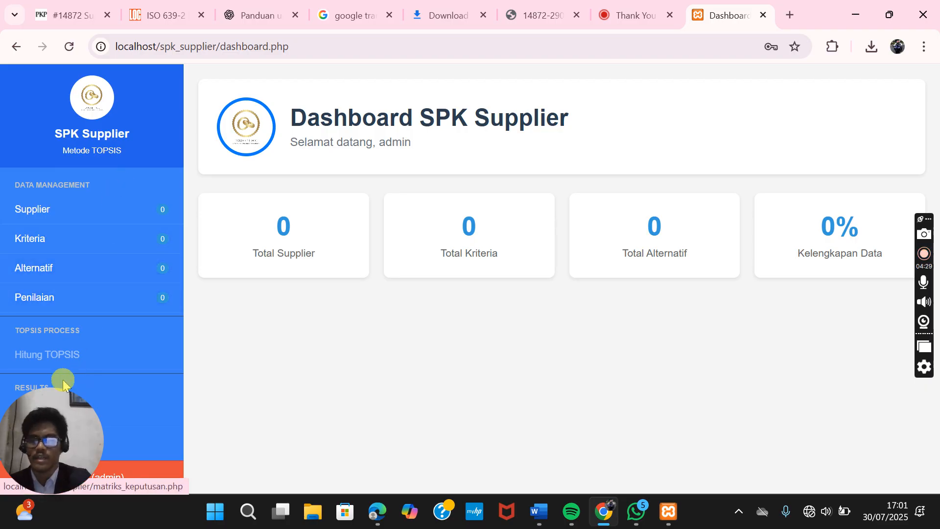
drag(30, 405, 876, 407)
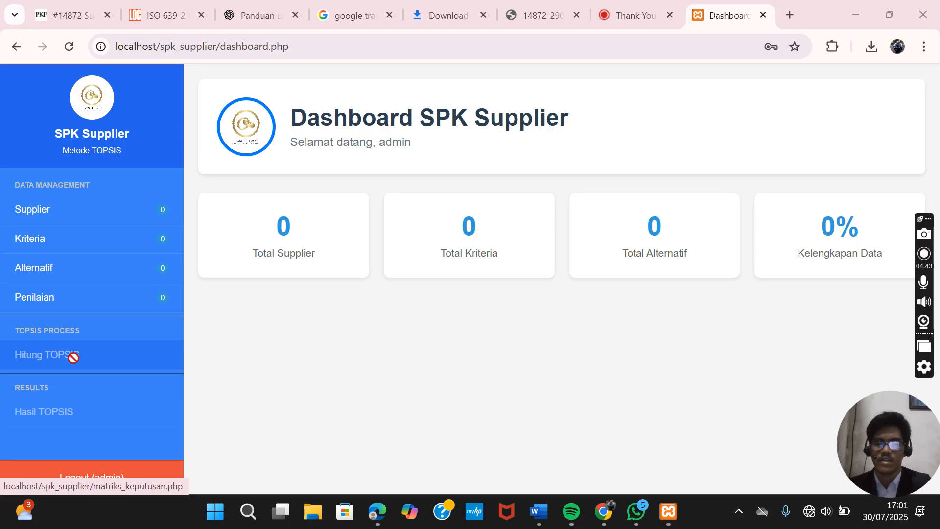
click(43, 405)
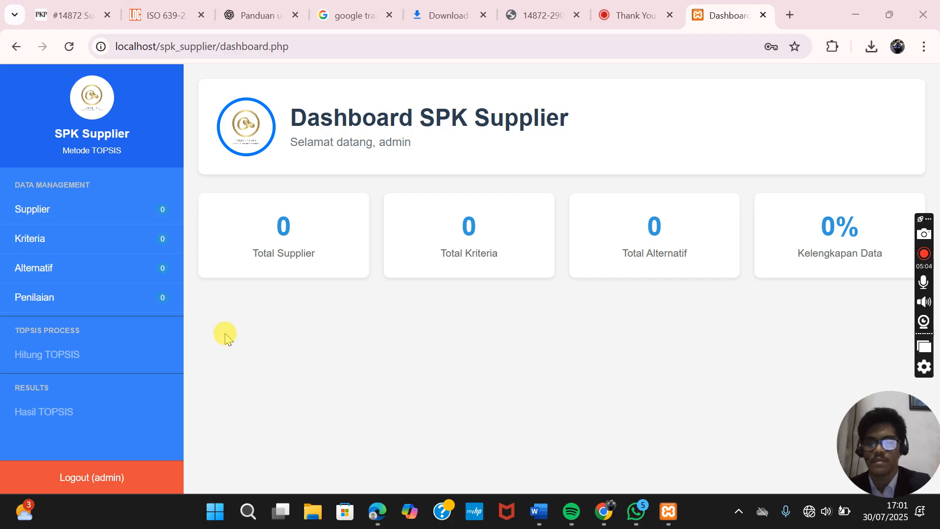
click(146, 221)
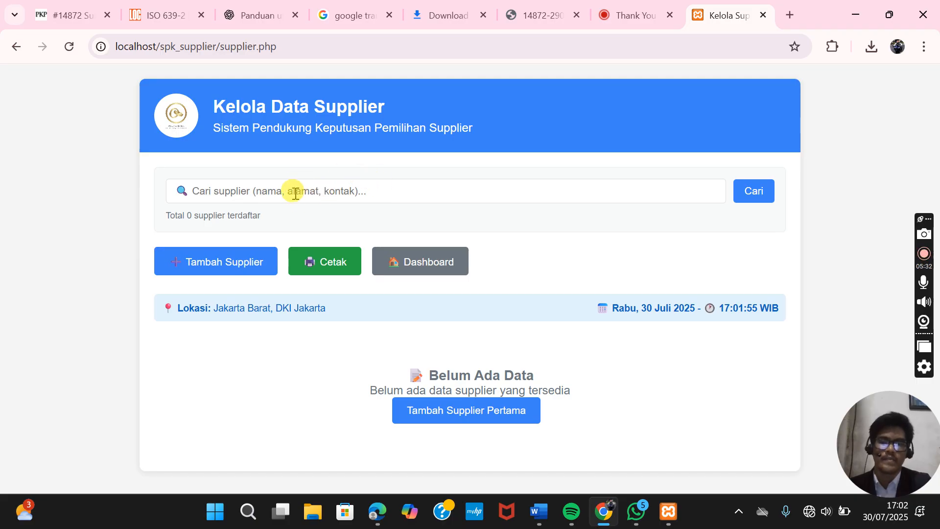
- Bring up the empty Tambah Supplier Baru form on the supplier page
click(262, 196)
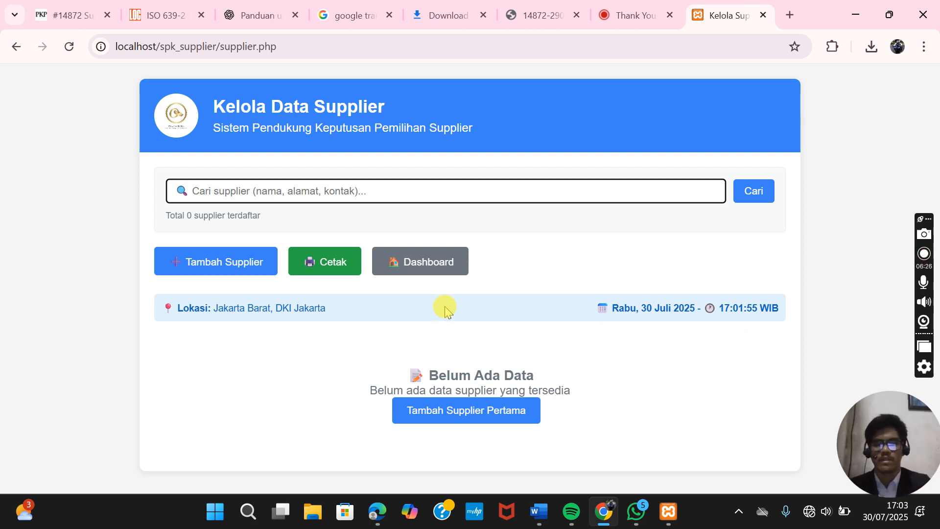
click(246, 267)
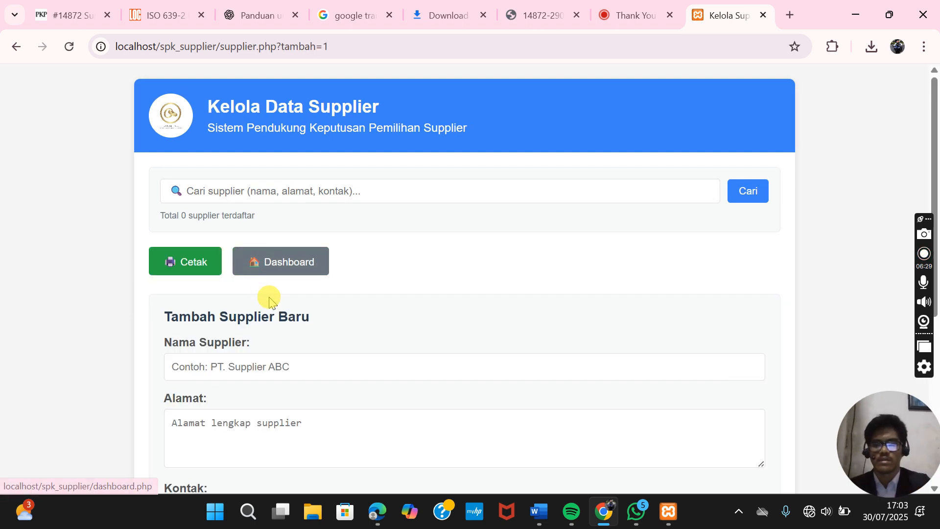
- Enter supplier name PT. langit aurora, its street address and contact phone number
scroll(268, 298, down, 2)
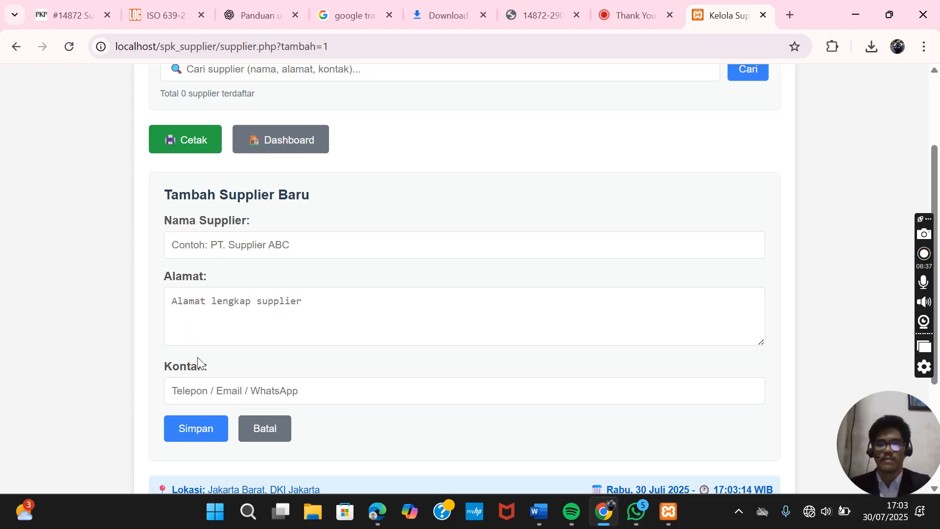
click(269, 247)
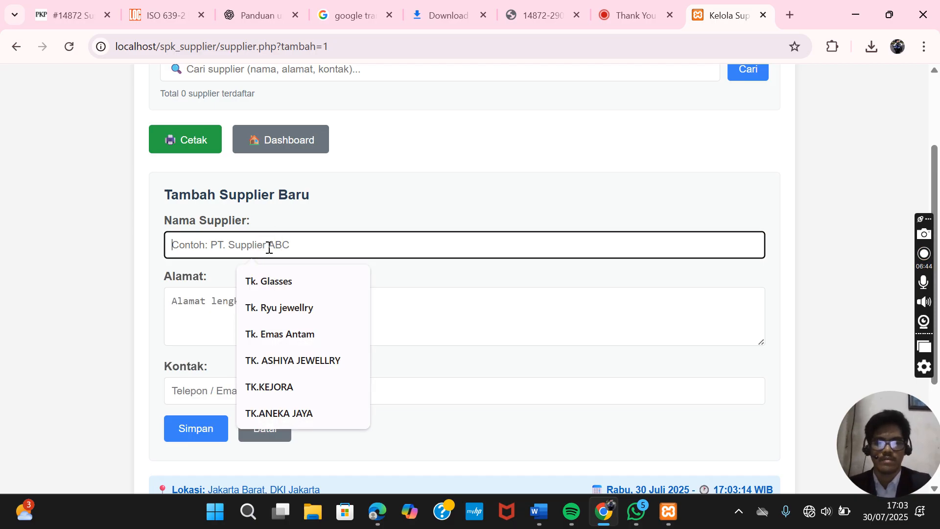
text(PT.)
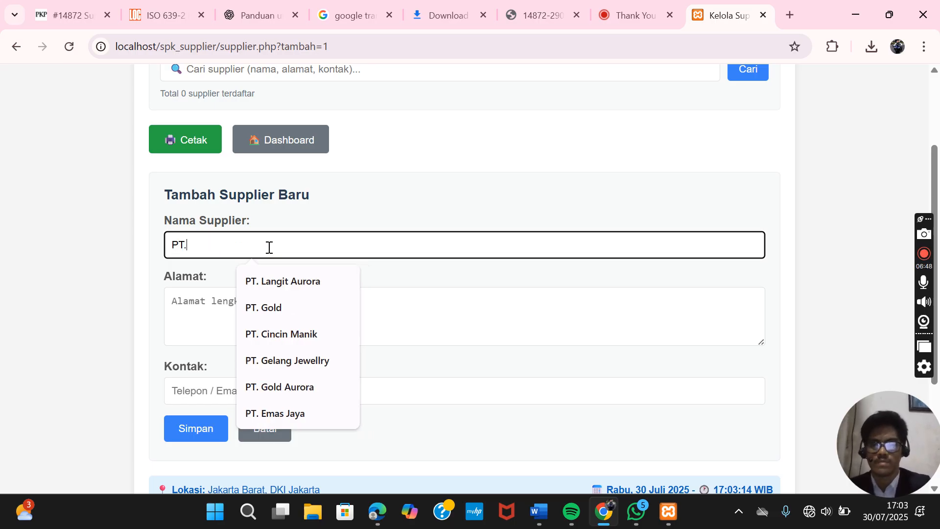
text(an)
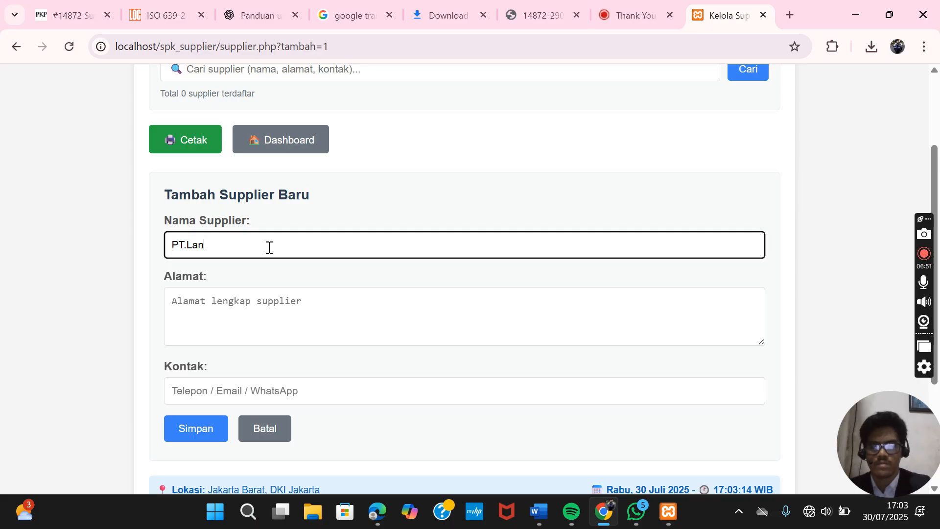
key(BackSpace)
key(BackSpace)
key(BackSpace)
text(lan)
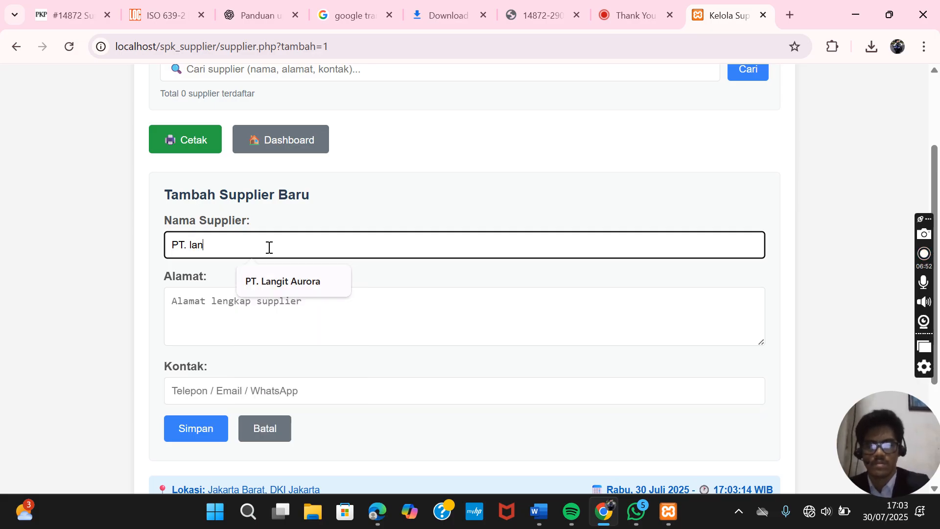
text(git auro)
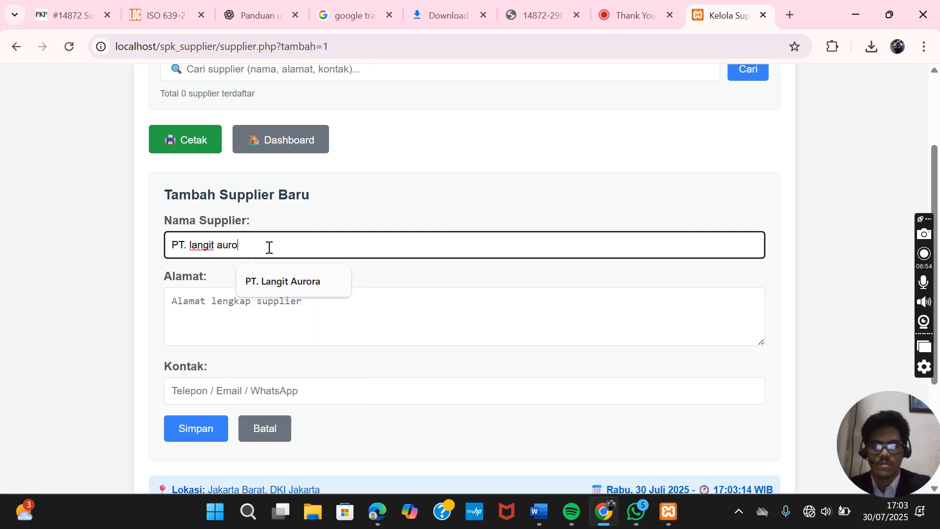
text(ra)
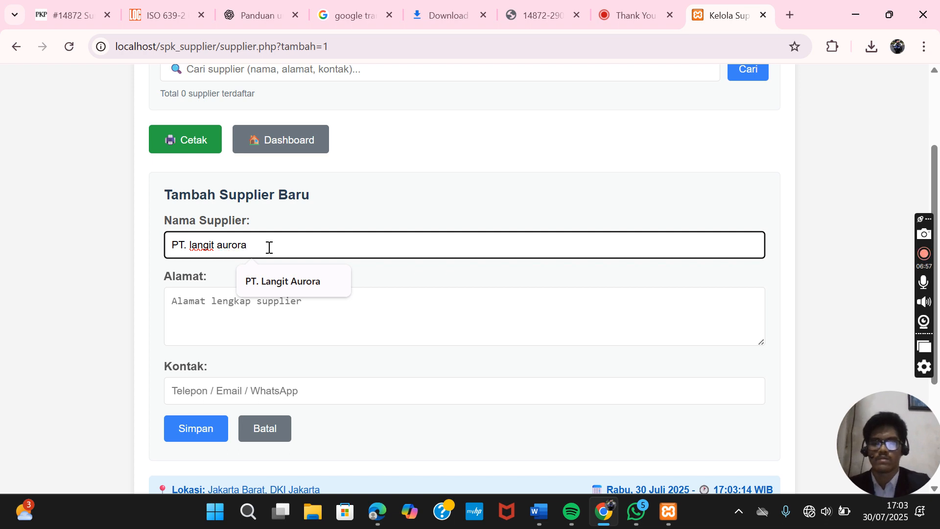
click(220, 304)
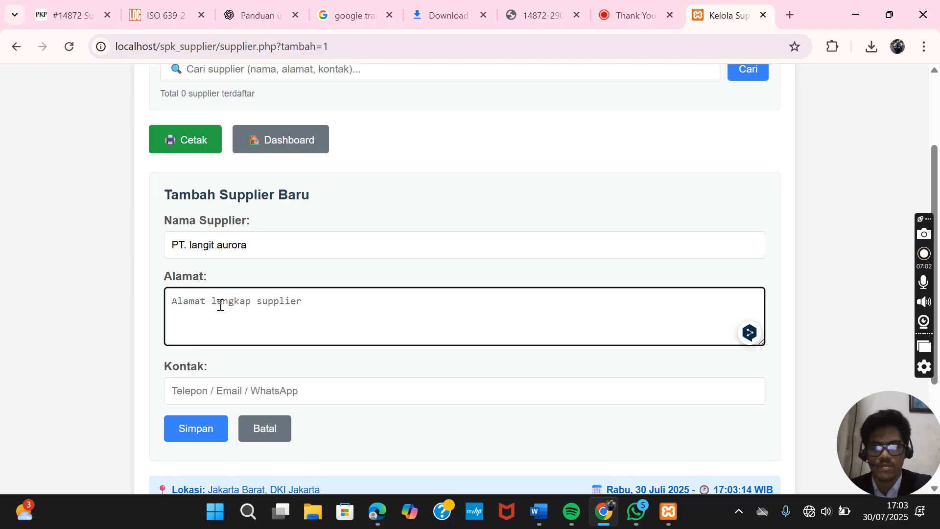
text(jl.)
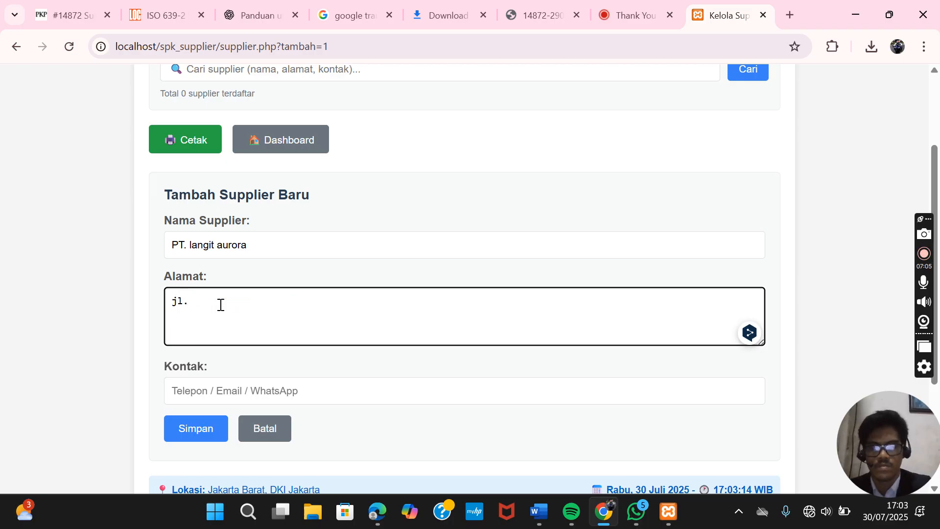
text(Menteng Ra)
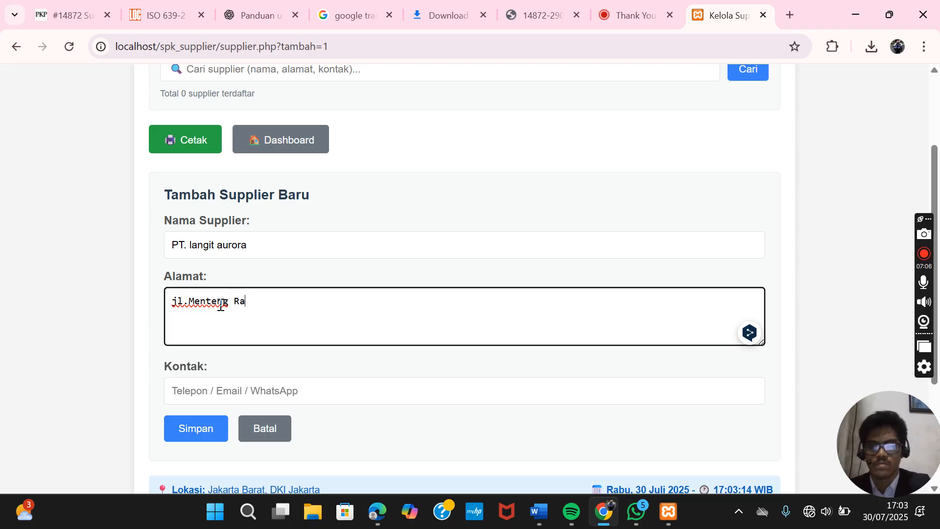
text(wa panjang)
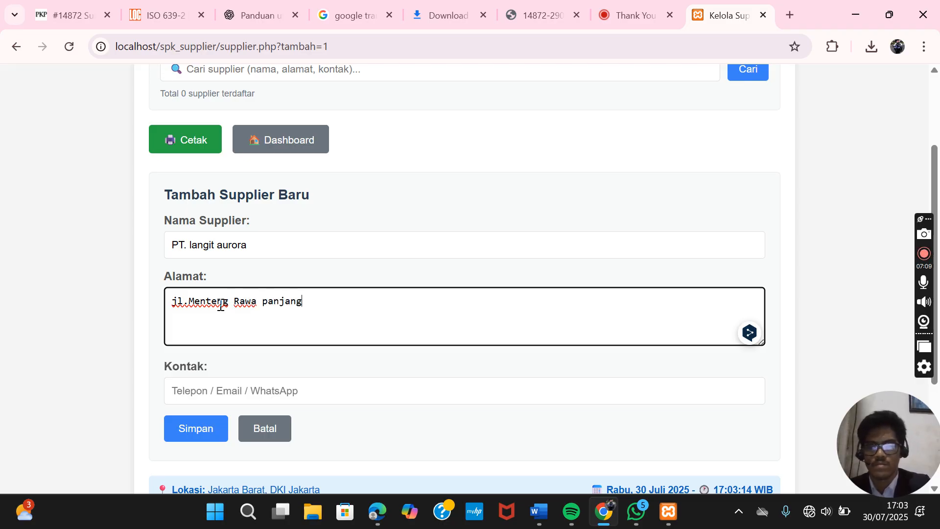
text( rt)
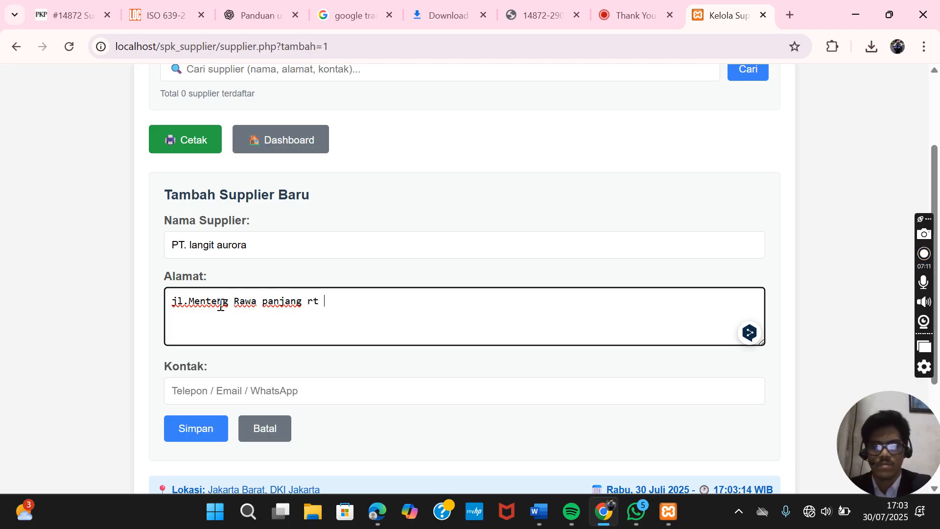
text( 10/)
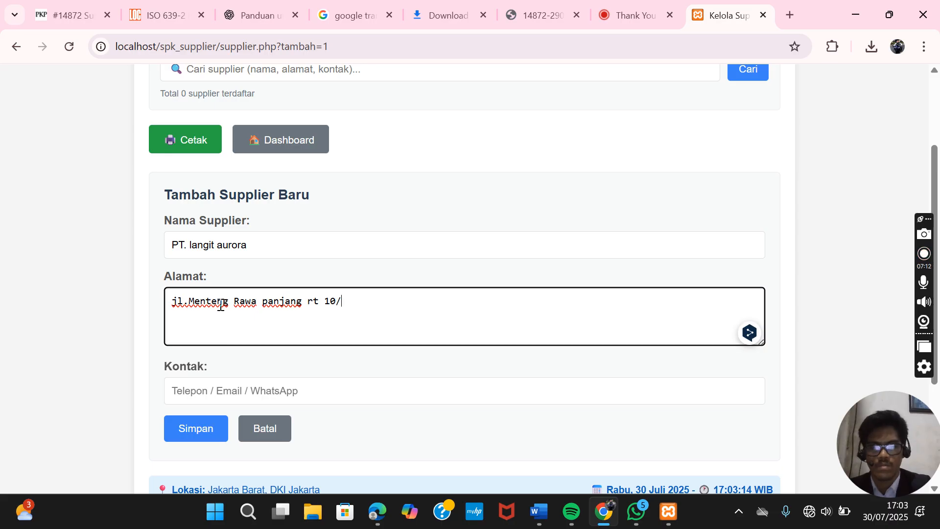
text(rw 07)
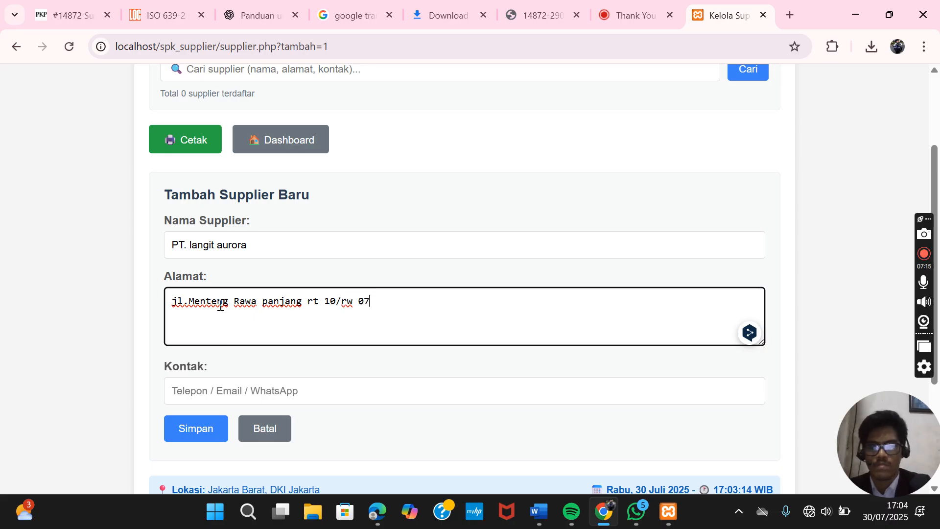
click(269, 394)
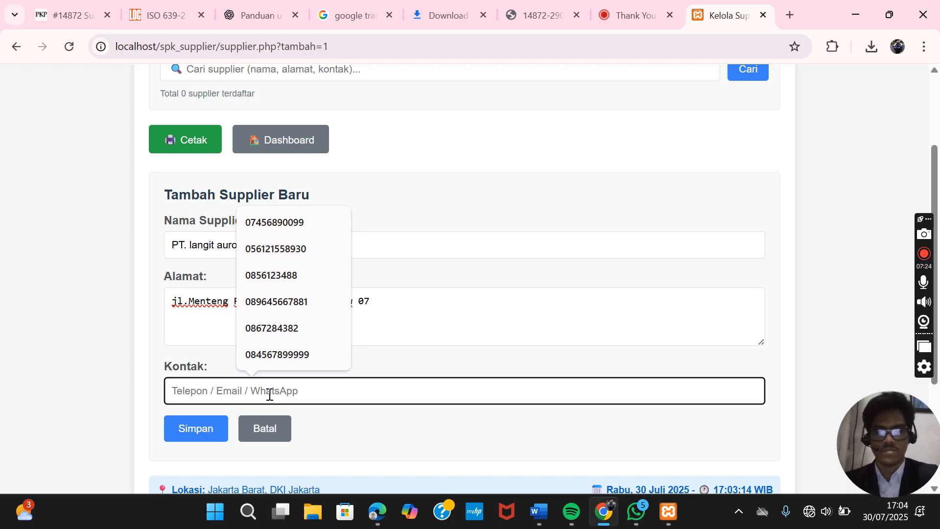
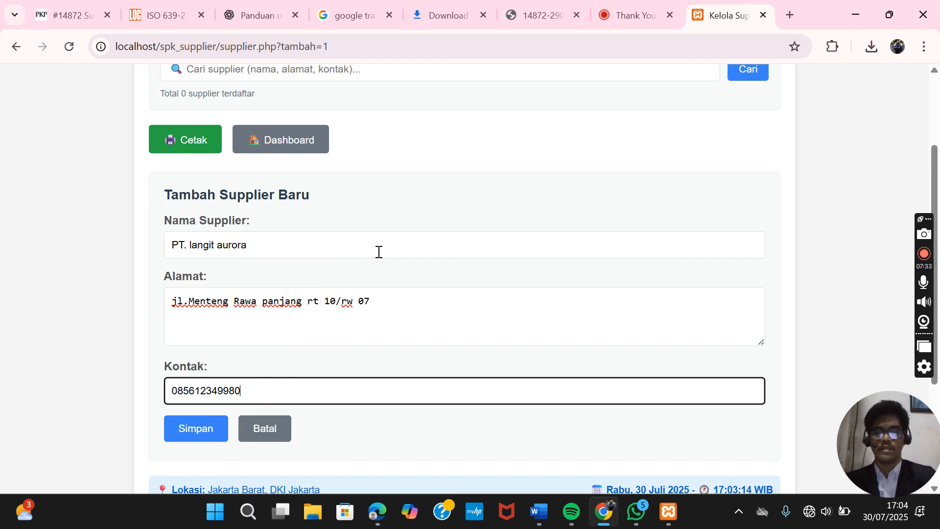
- Save PT. langit aurora and confirm it is listed as supplier 1
click(202, 439)
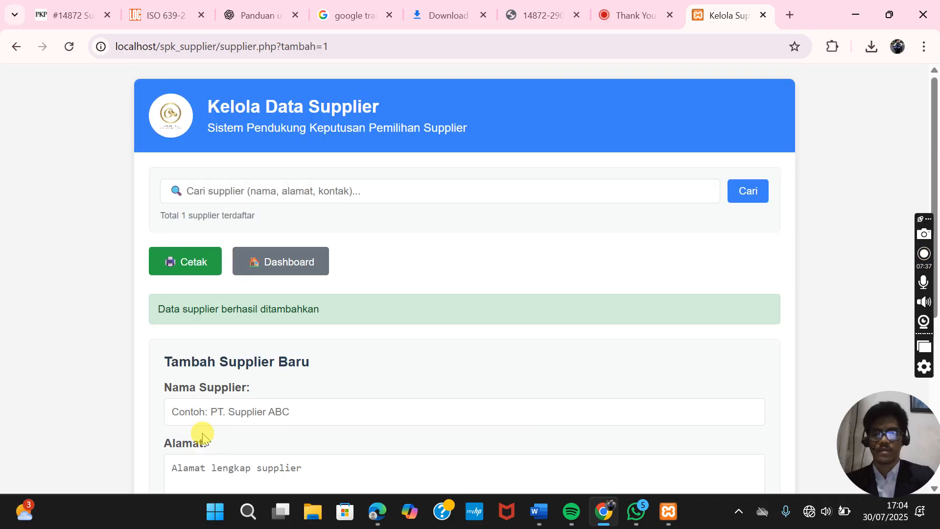
scroll(326, 323, down, 6)
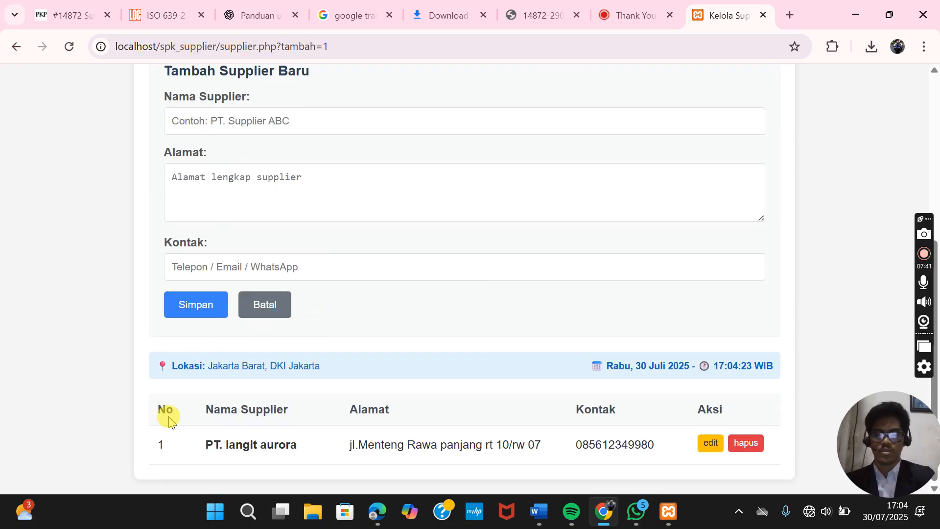
scroll(231, 420, up, 1)
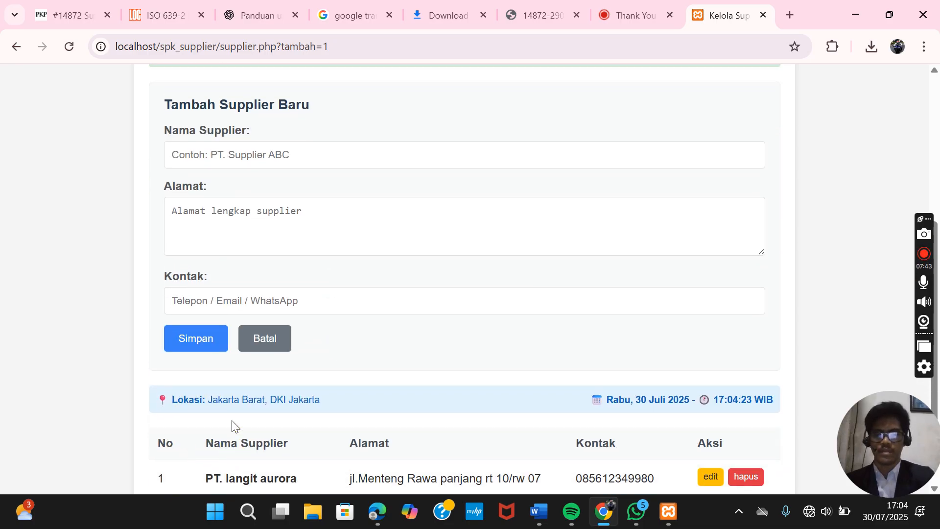
scroll(231, 420, up, 2)
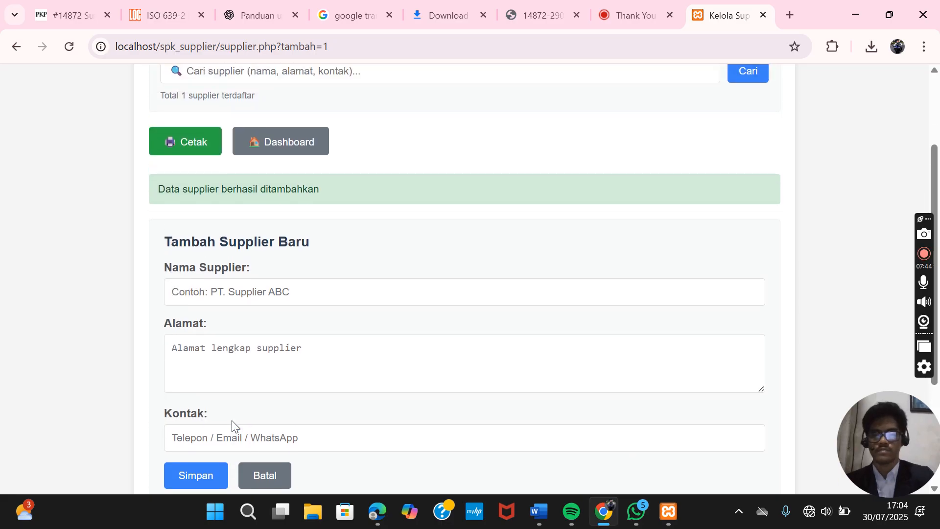
- Enter supplier name TK. Glasses with its street address and contact phone number
click(259, 297)
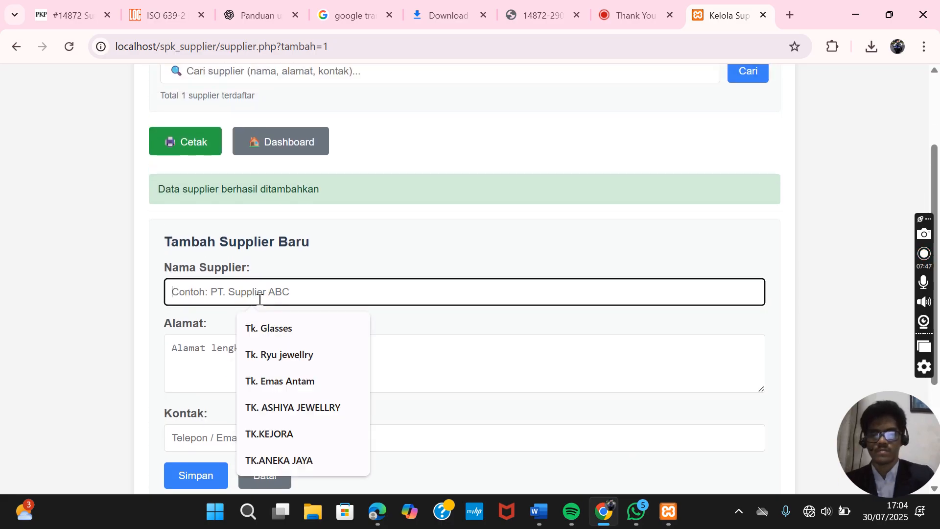
text(Tk)
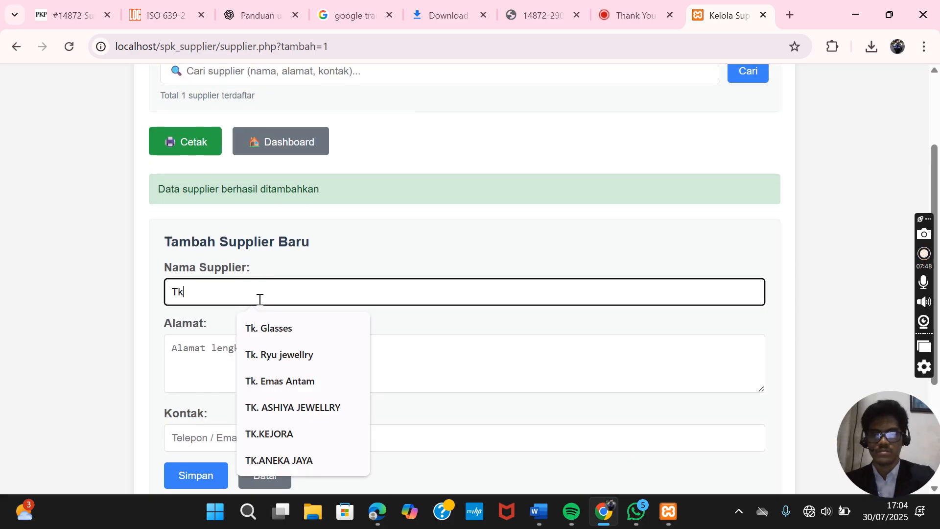
key(BackSpace)
text(K.)
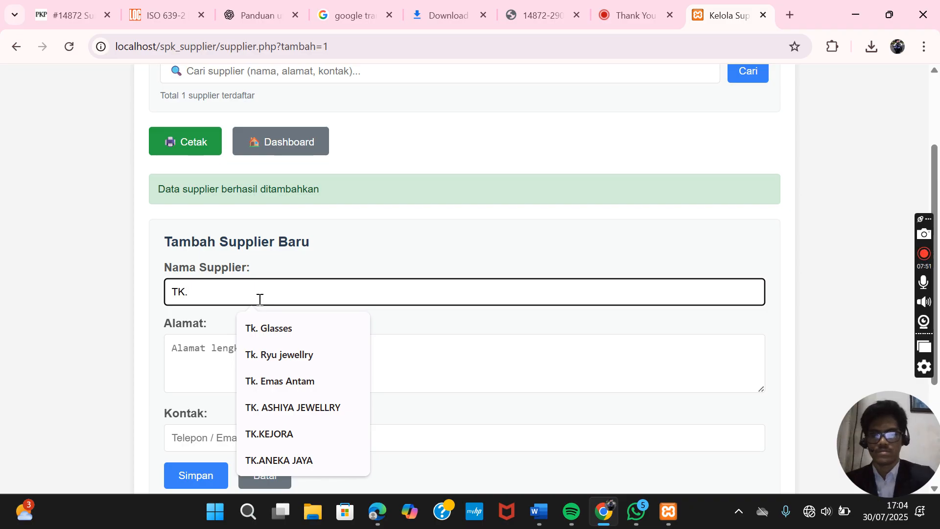
text( Glasse)
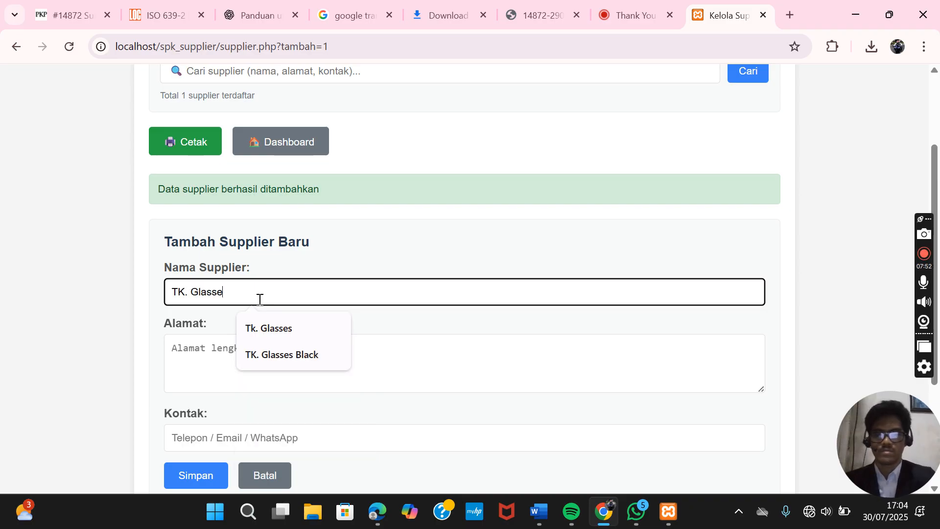
text(s)
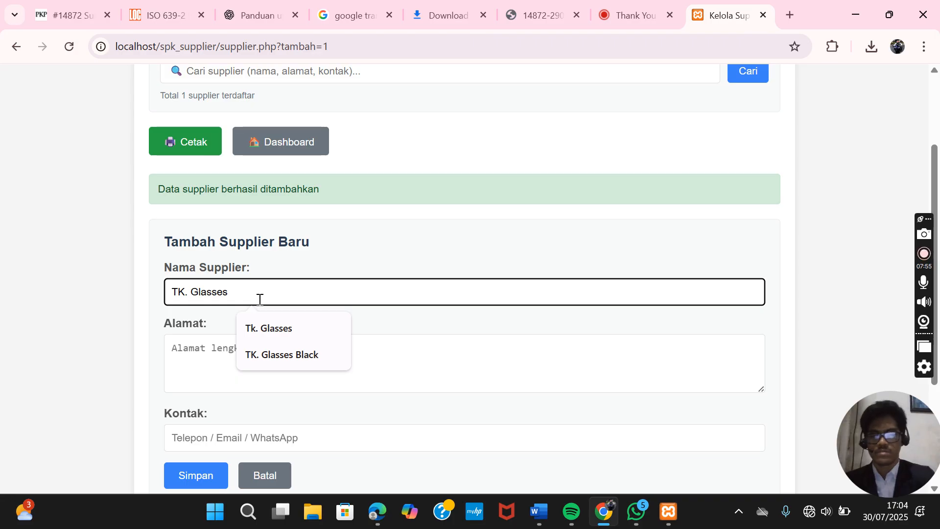
click(215, 352)
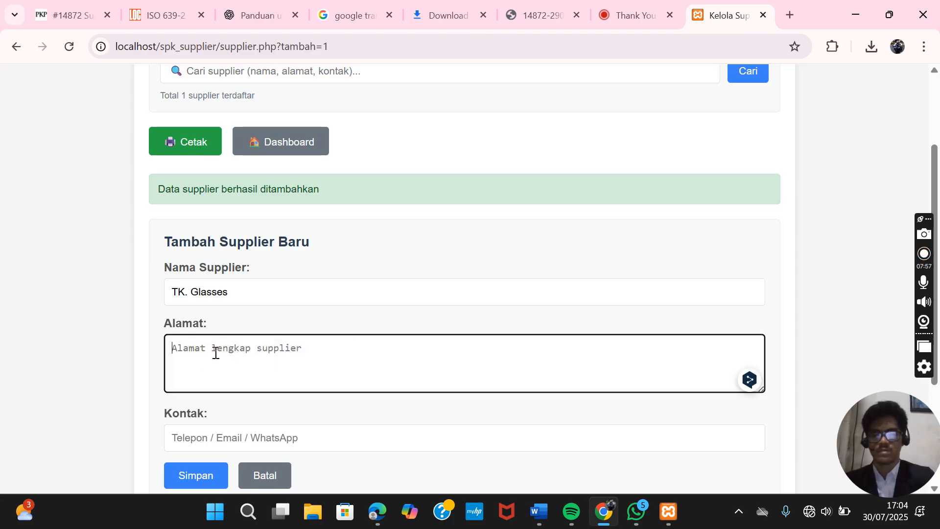
text(Jl)
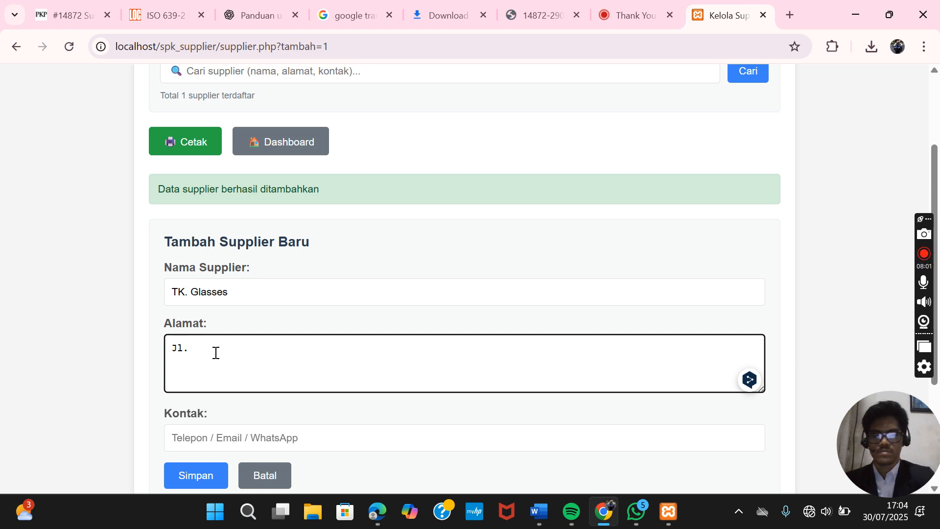
text(.Ra)
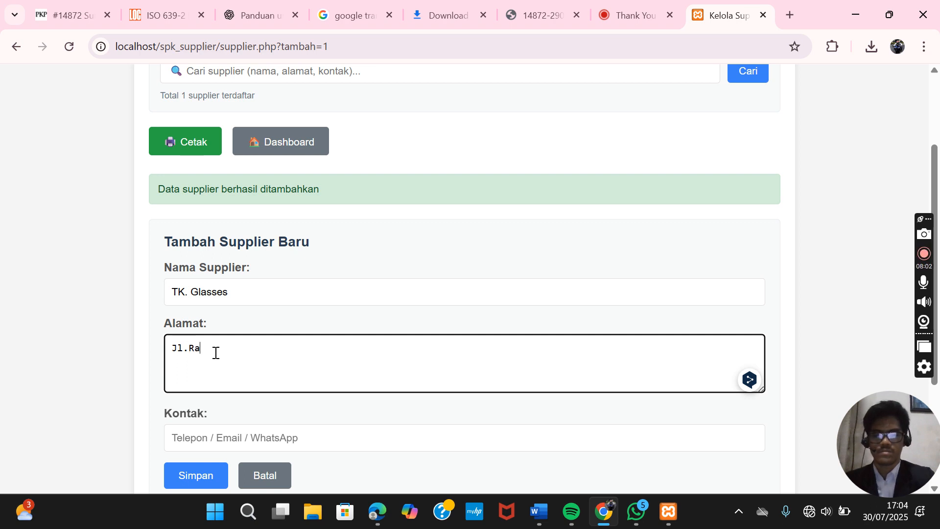
text(ya Ampera)
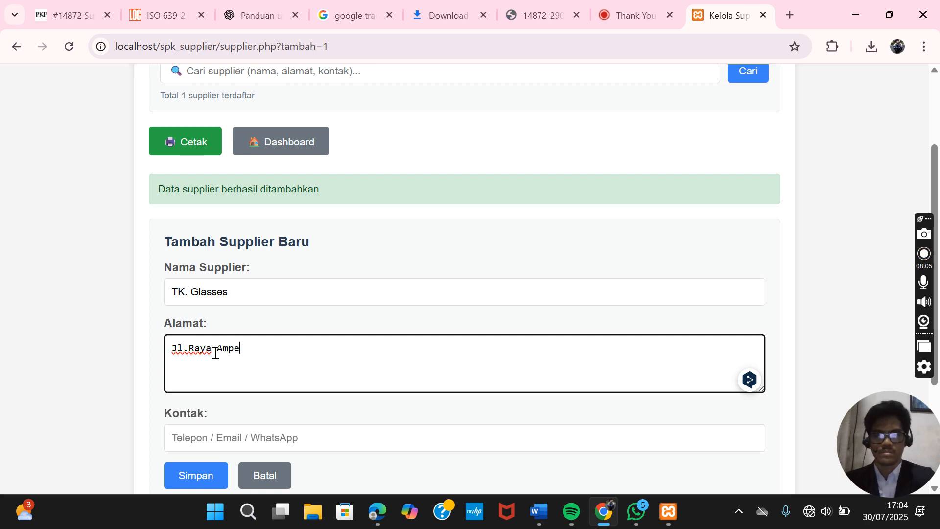
click(241, 437)
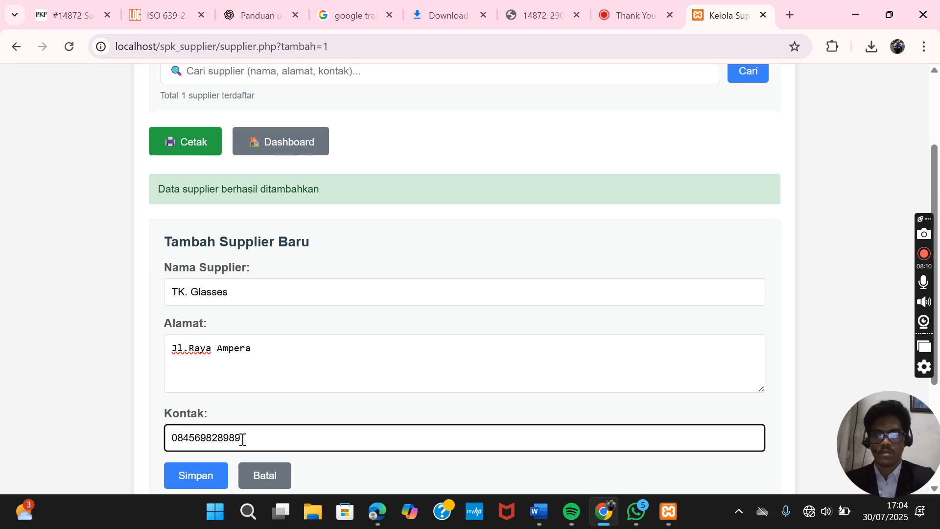
- Save TK. Glasses and check the table now lists two suppliers
scroll(289, 369, down, 1)
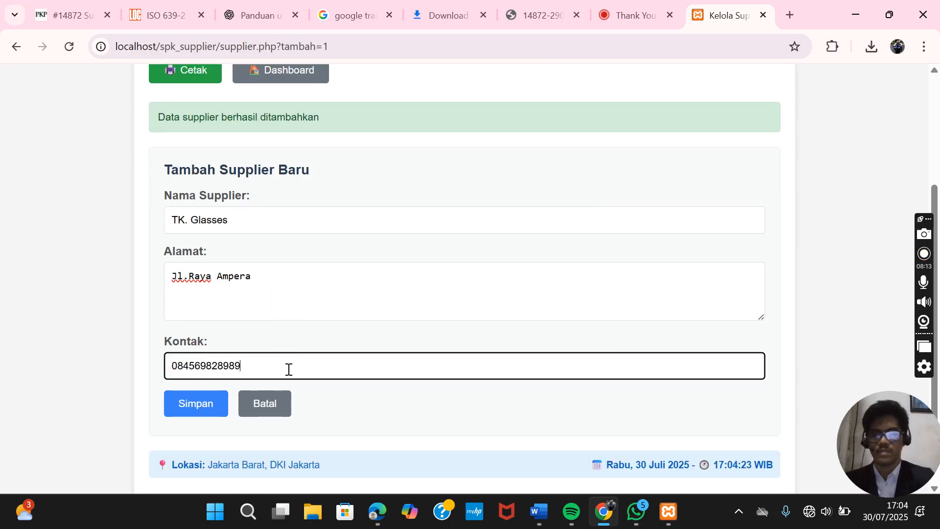
click(196, 411)
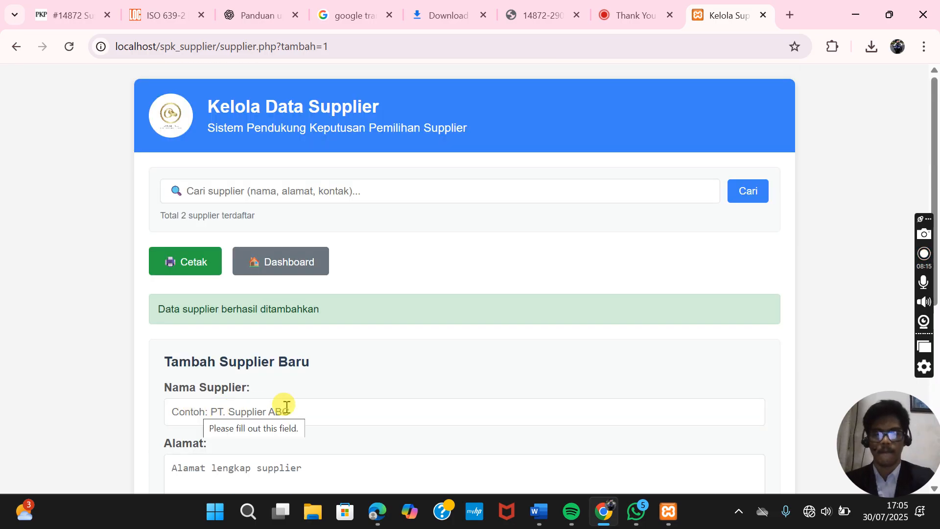
scroll(306, 404, down, 5)
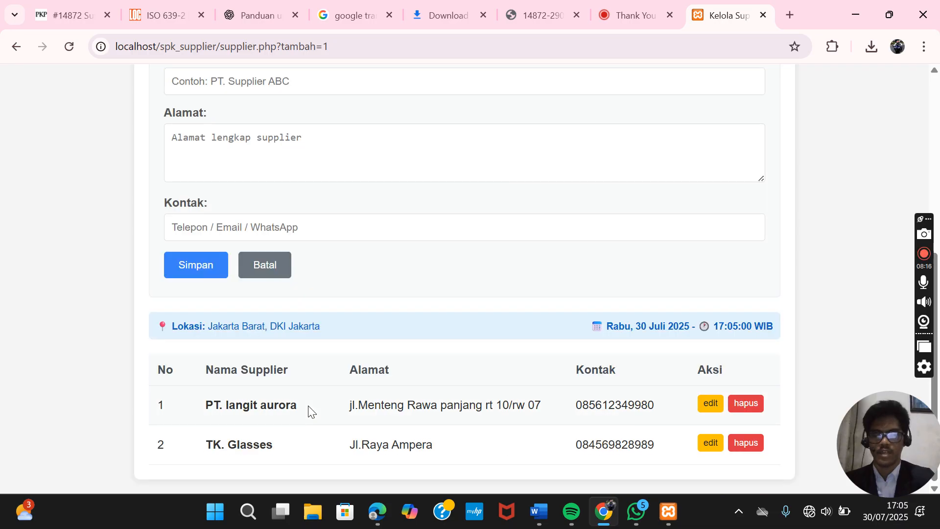
scroll(308, 411, up, 3)
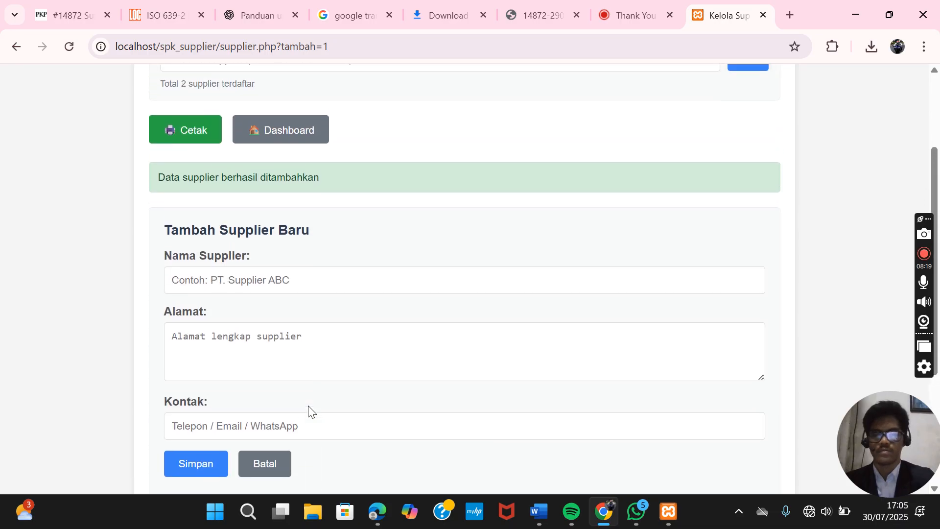
- Add Tk. Emas Jaya as a new supplier with its street address and contact number
click(289, 274)
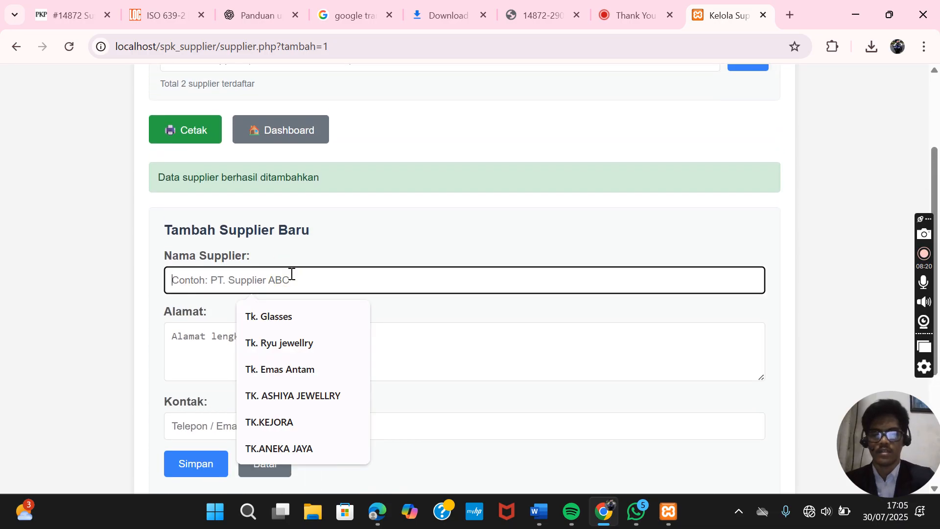
text(T)
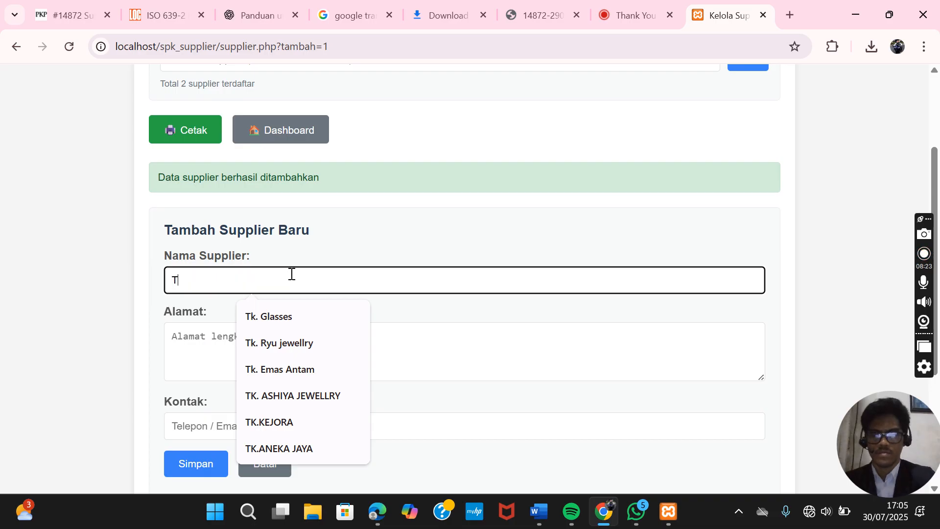
text(k. )
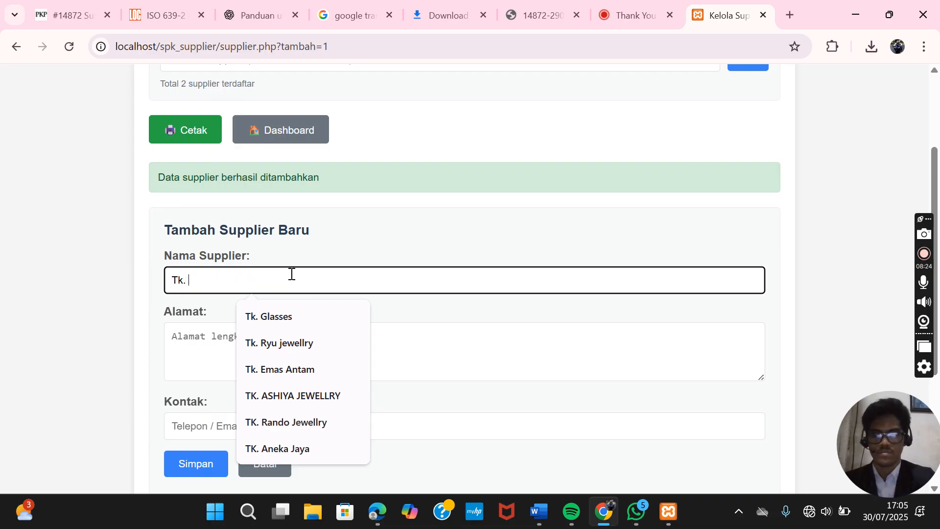
text(Emas)
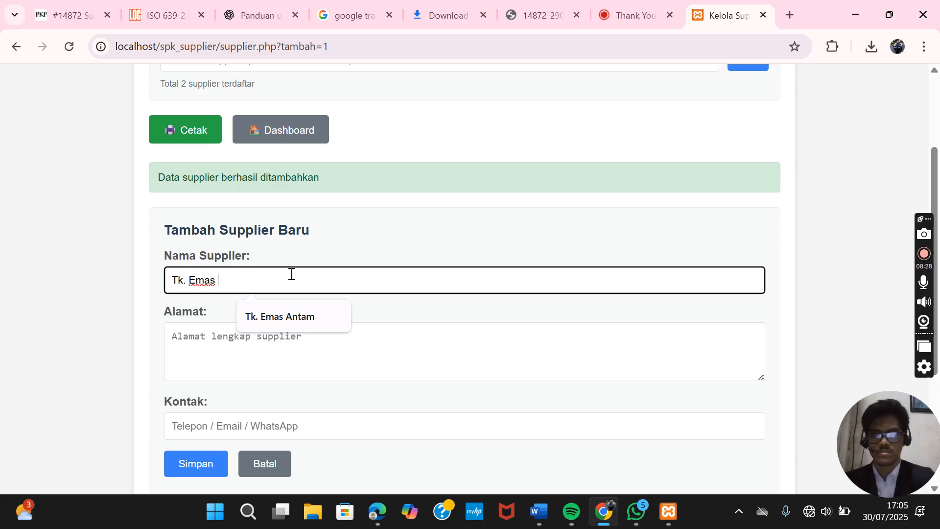
text( Jaya)
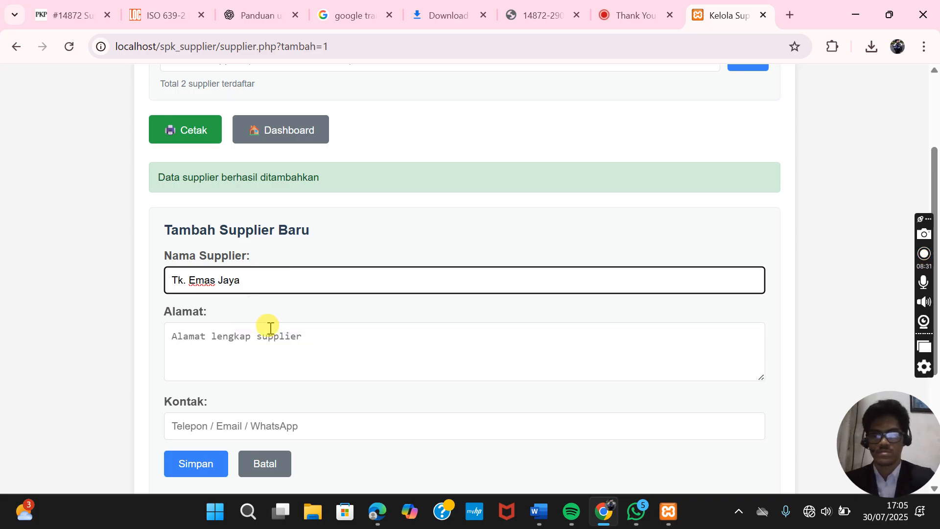
click(253, 350)
text(Jl)
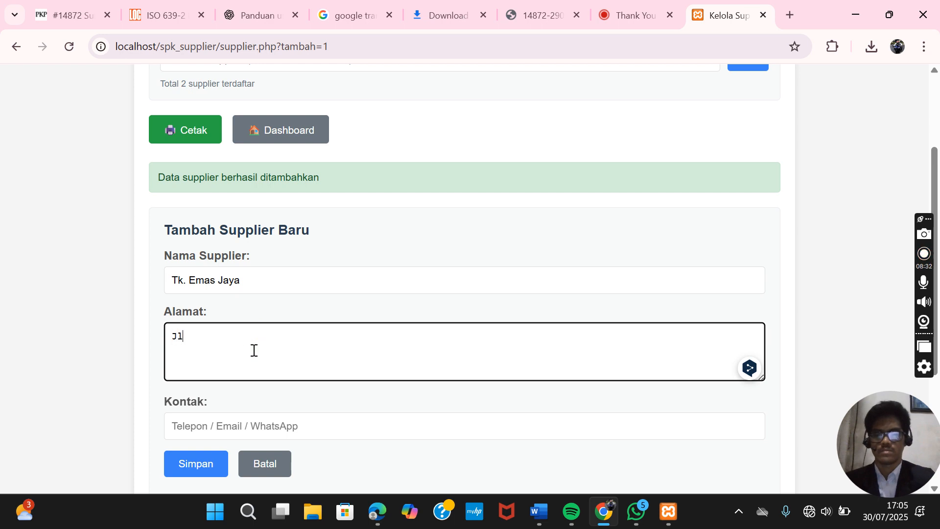
text(. Kebo)
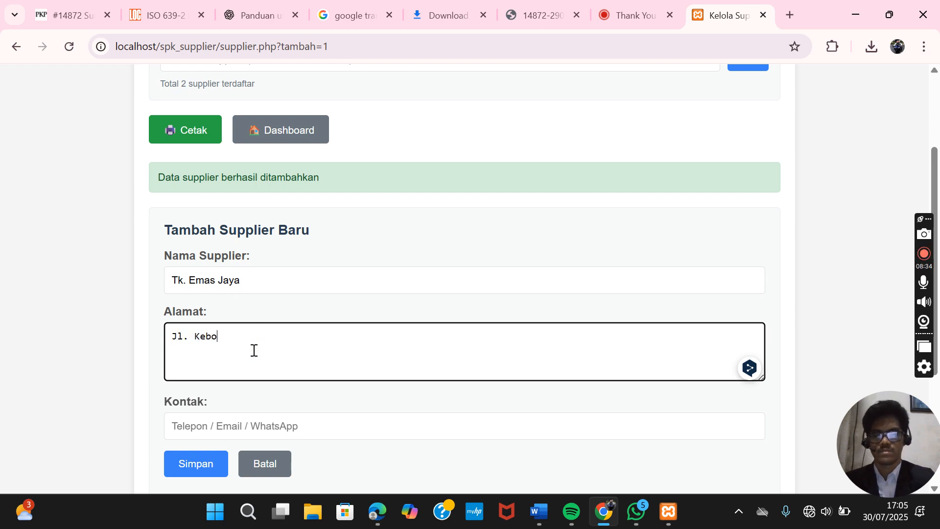
text(n baru)
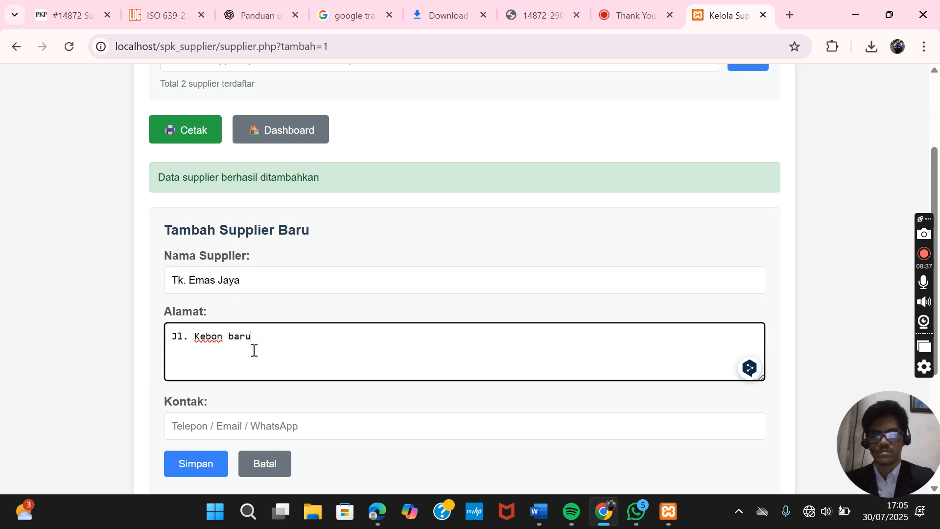
scroll(253, 350, down, 1)
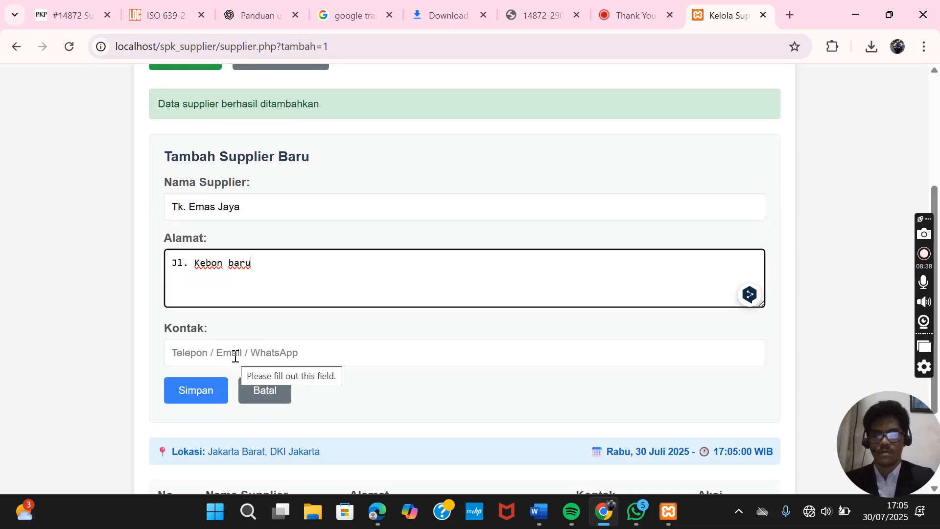
click(234, 357)
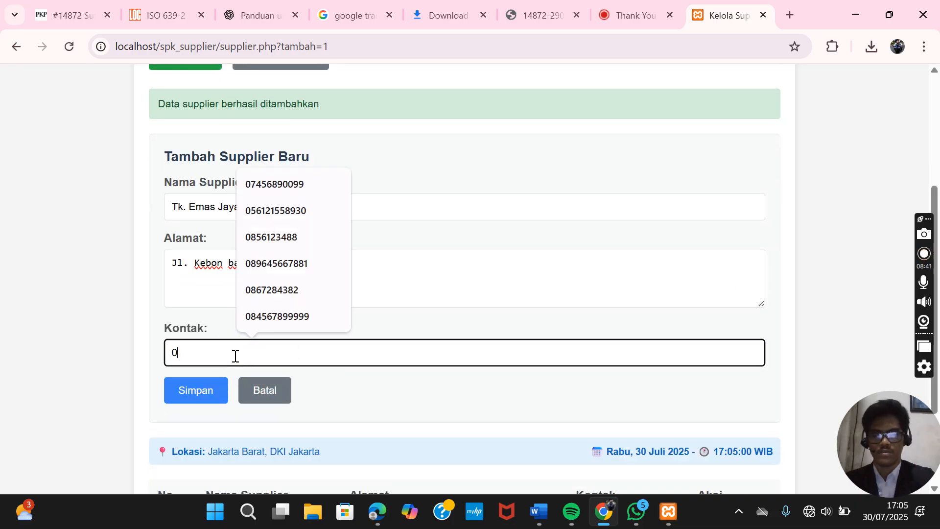
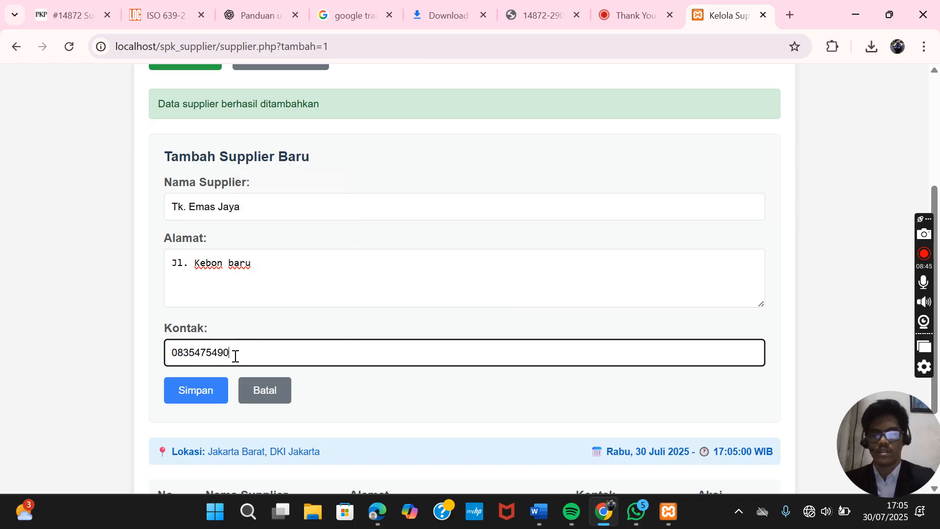
click(204, 393)
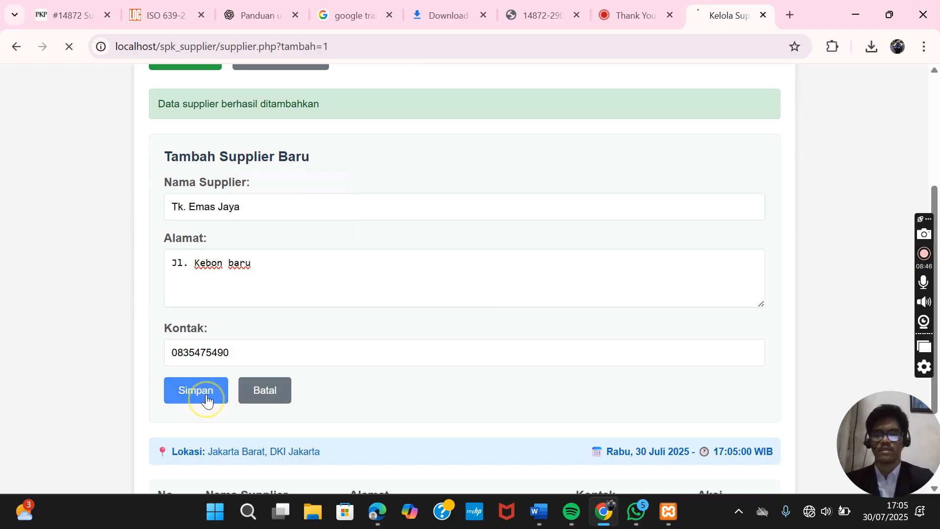
scroll(300, 392, down, 6)
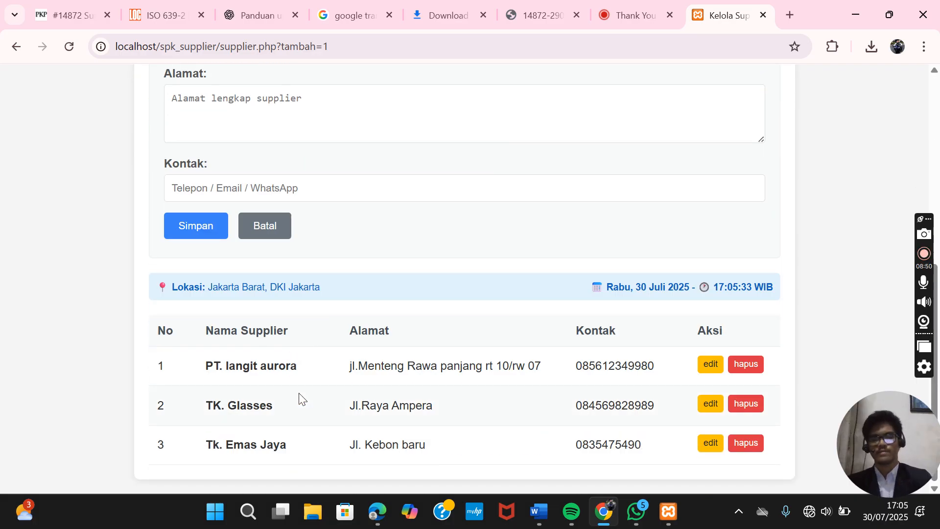
scroll(325, 380, up, 4)
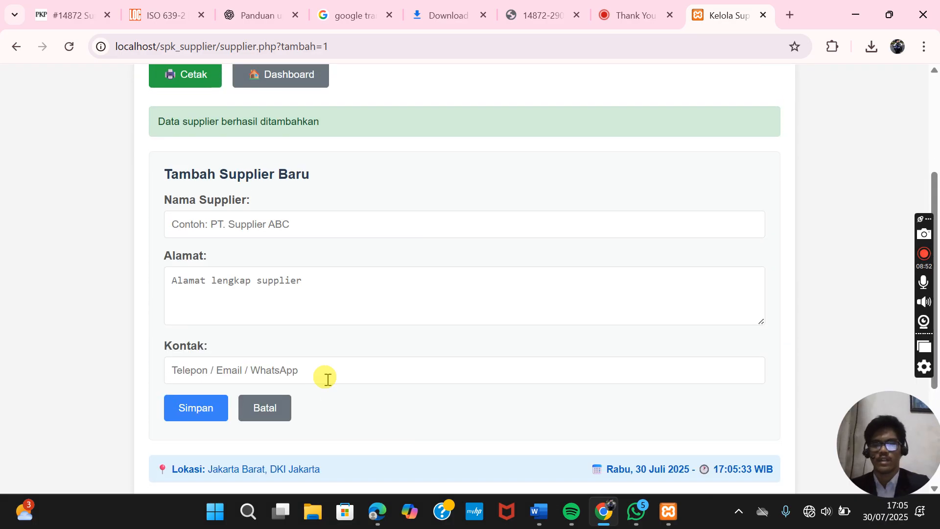
- Add PT. Jewellry Jaya as a new supplier with its street address and contact number
click(292, 224)
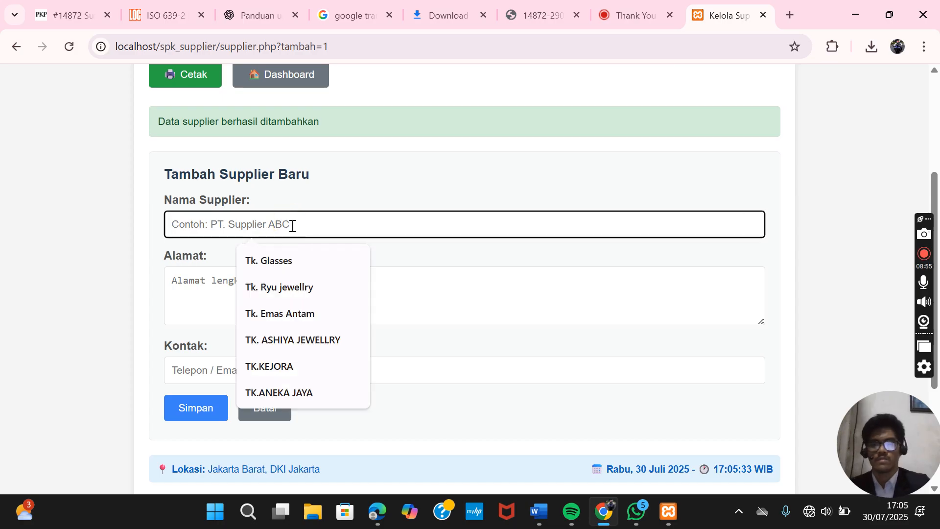
text(P)
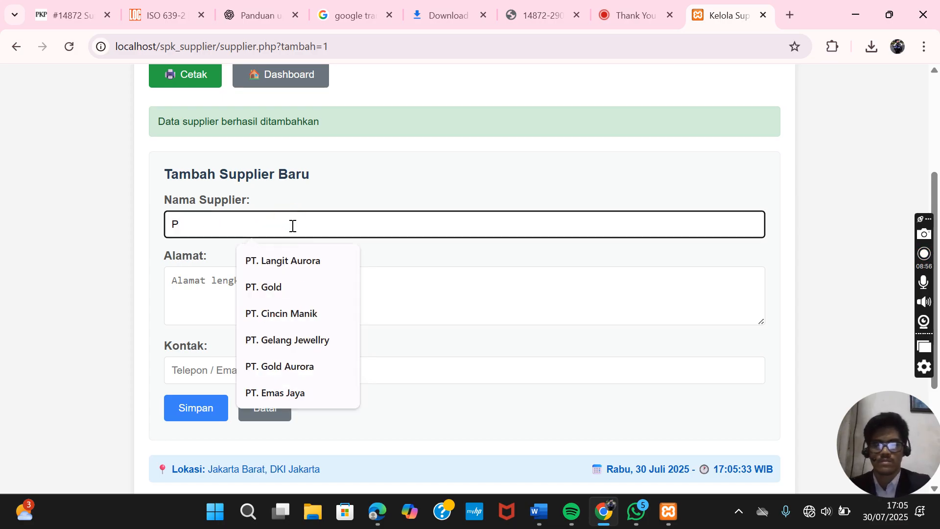
text(T.)
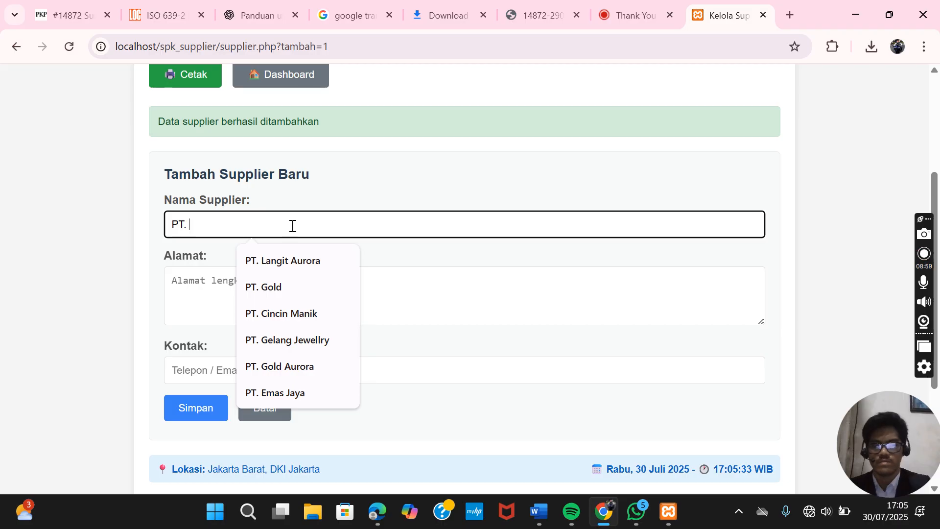
text( T)
key(BackSpace)
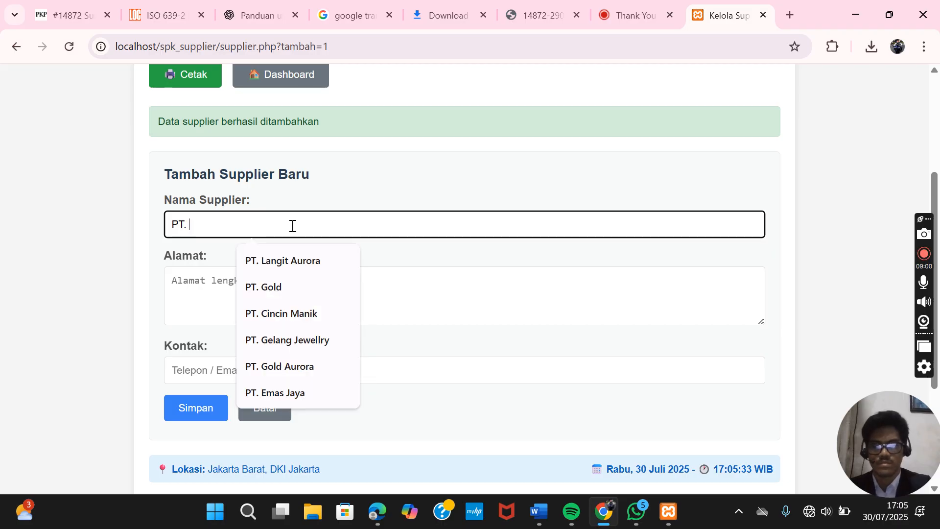
text(Jewell)
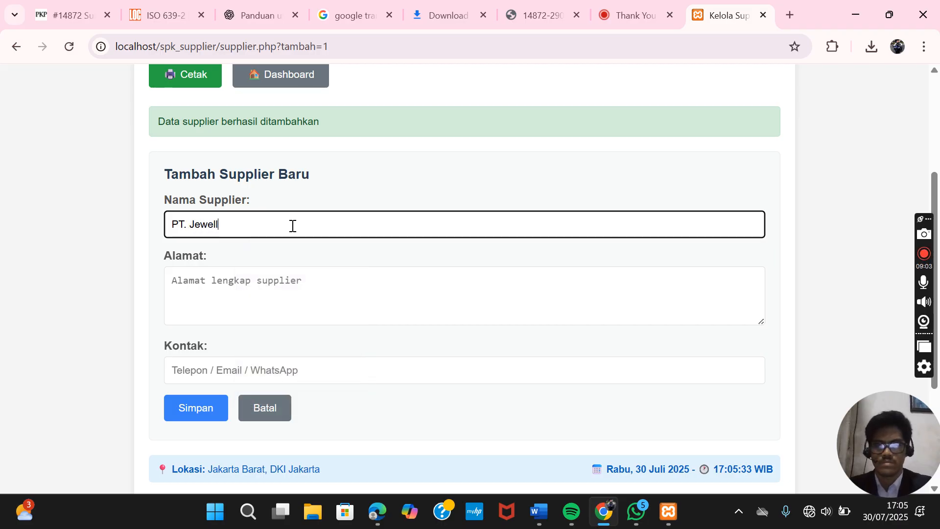
text(ry Jaya)
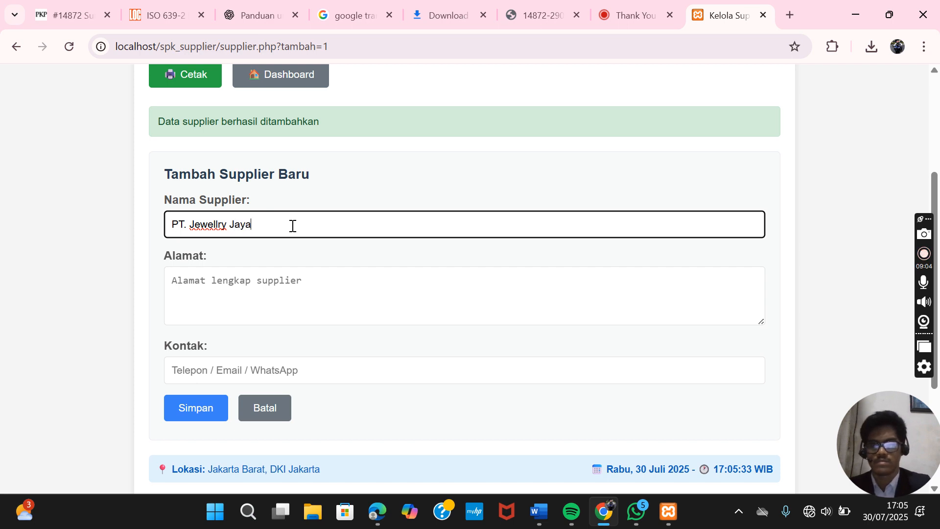
click(275, 289)
text(J)
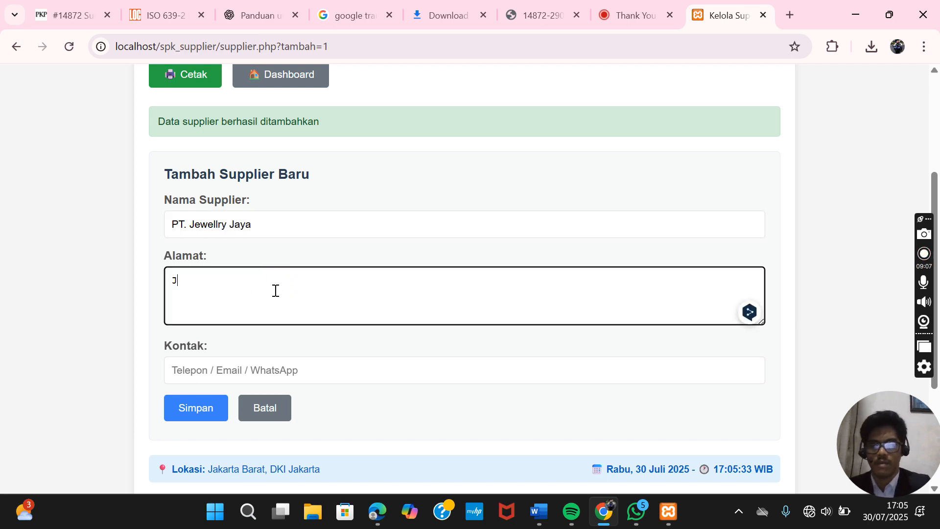
text(l.)
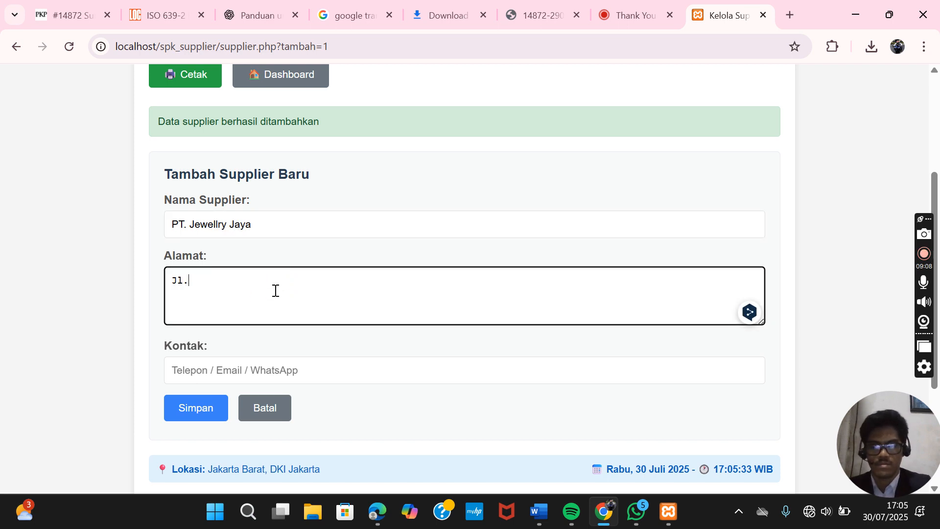
text(Raya Bogor)
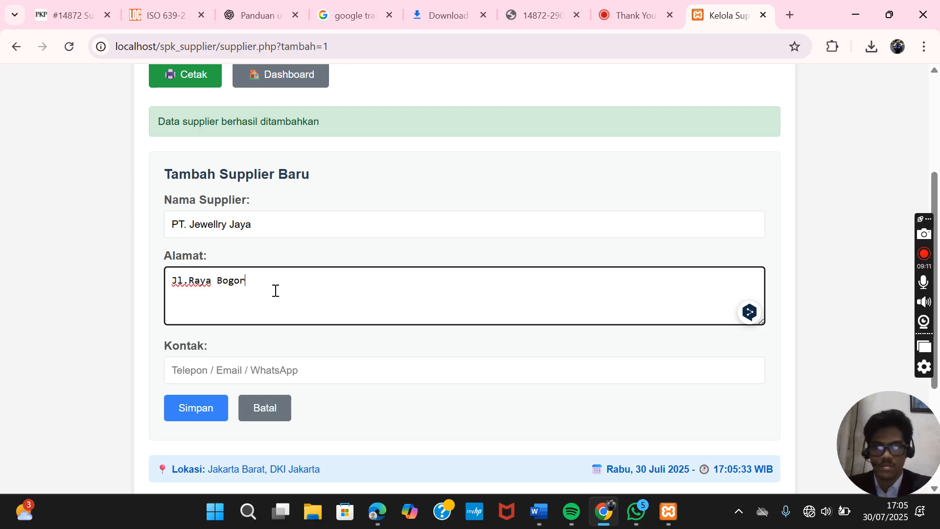
click(214, 370)
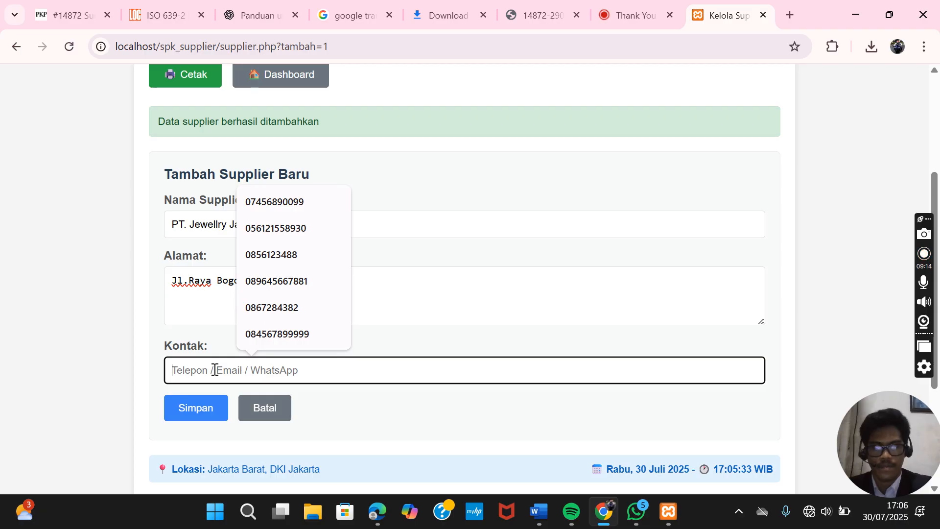
text(J)
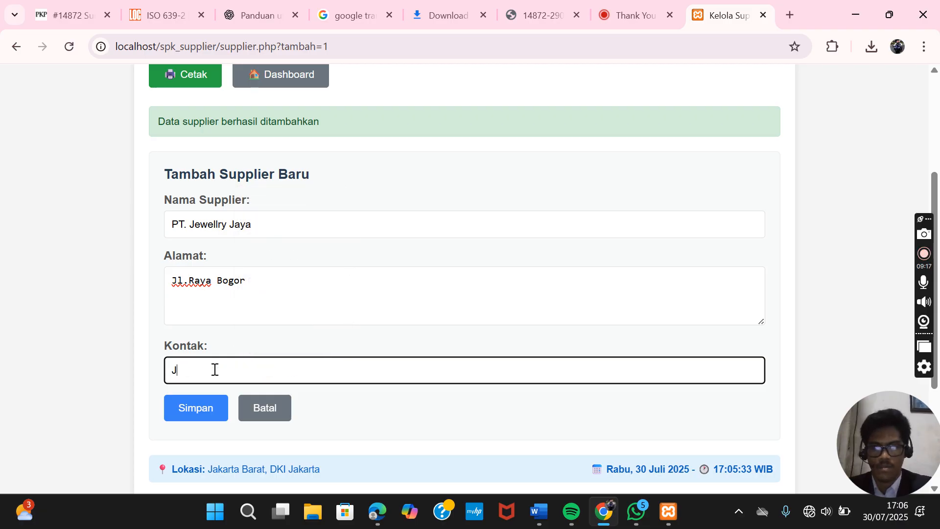
key(BackSpace)
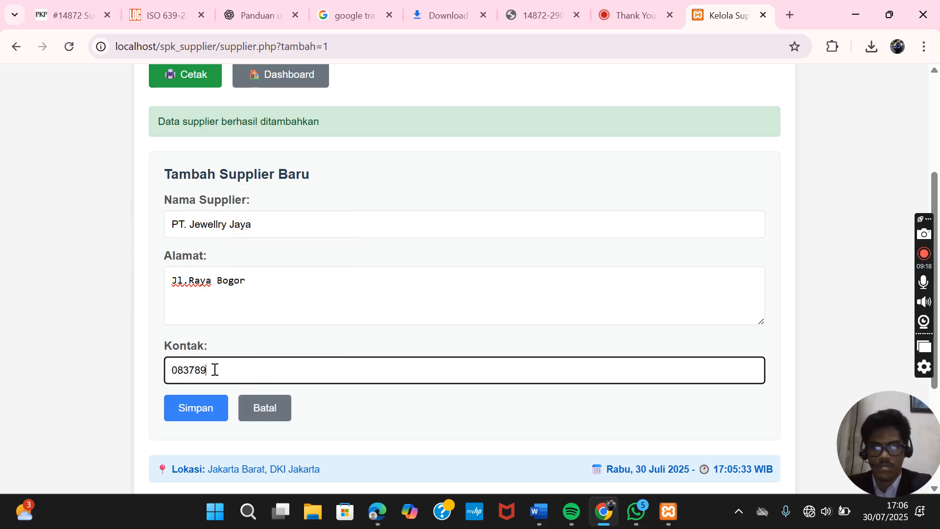
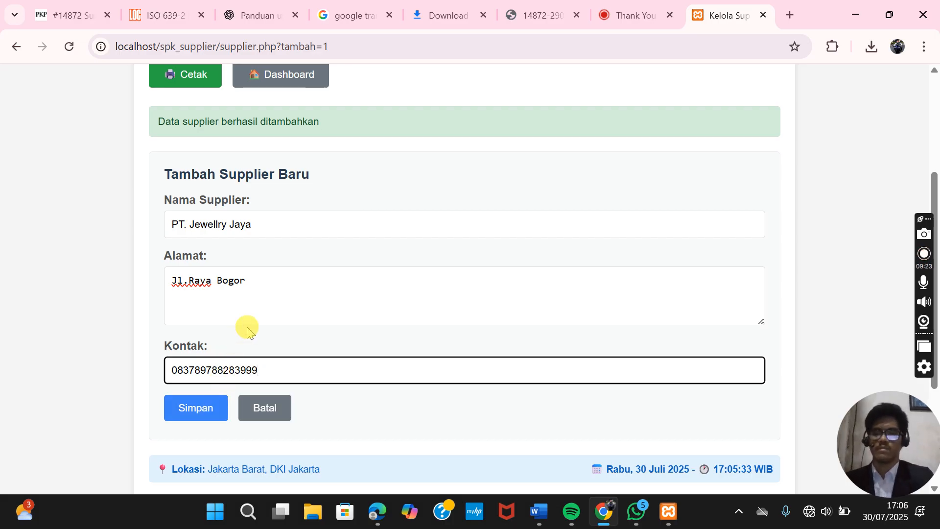
click(210, 402)
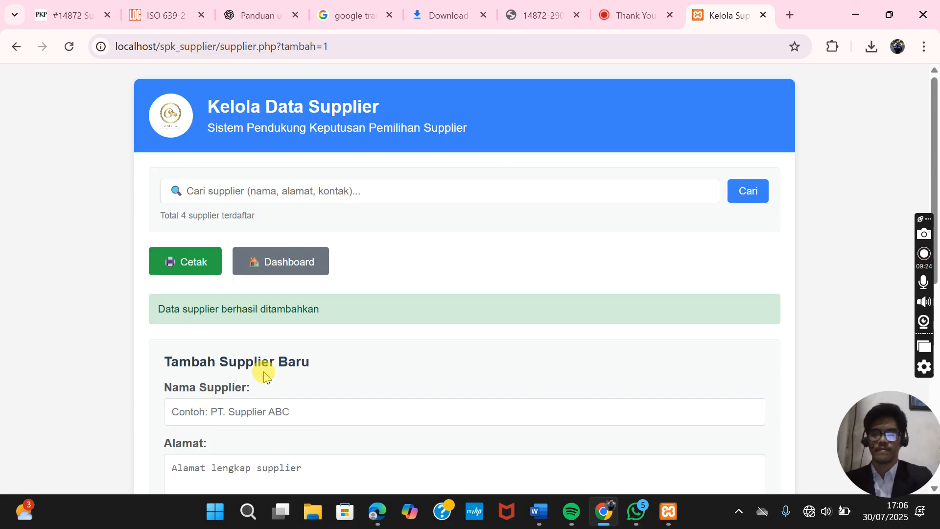
scroll(361, 313, down, 8)
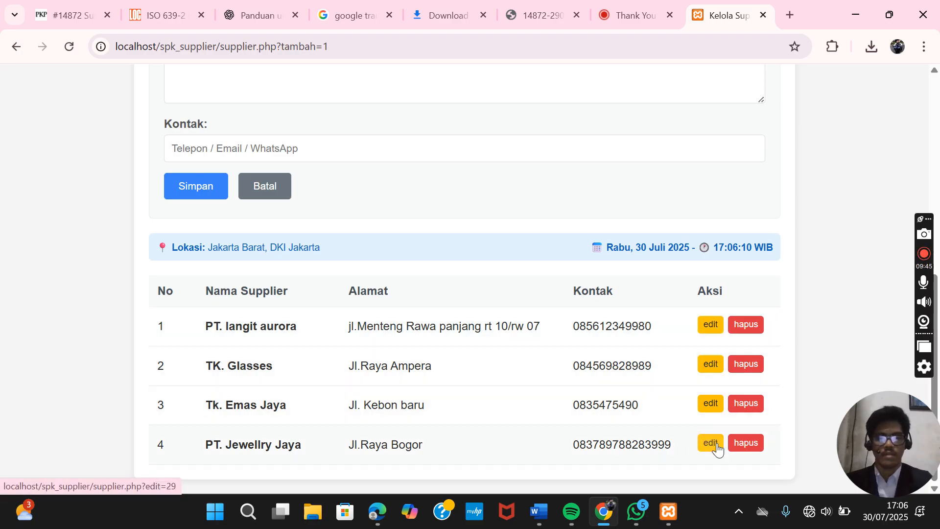
- Edit PT. Jewellry Jaya's address to end with the province 'Jawa barat' and save
click(711, 443)
scroll(487, 343, down, 2)
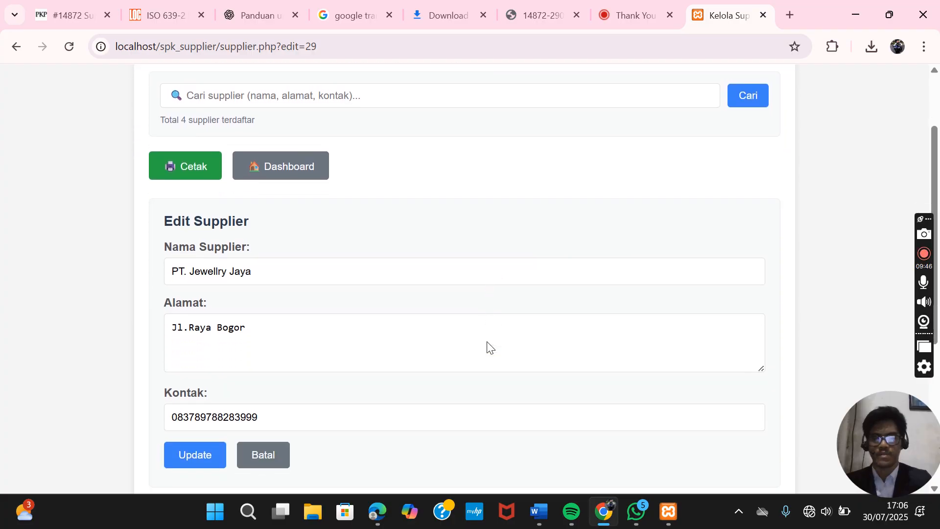
scroll(485, 340, down, 1)
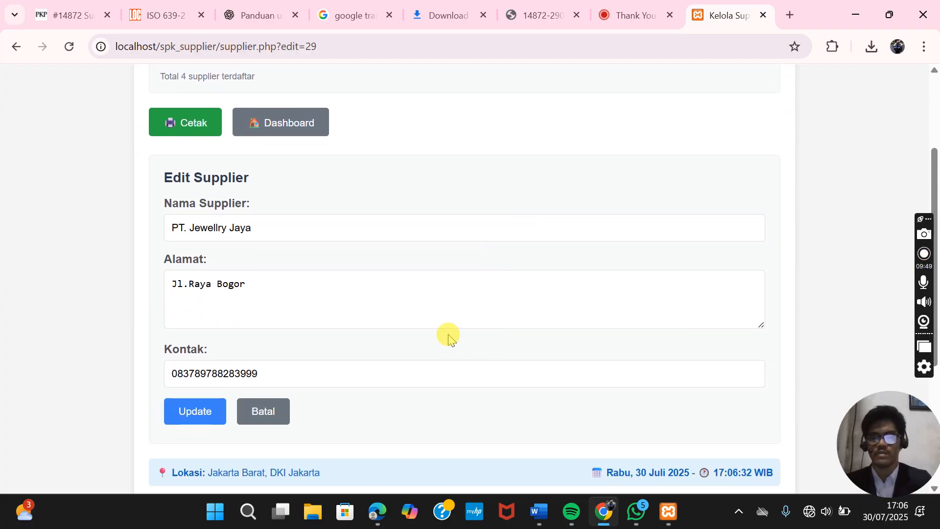
click(278, 284)
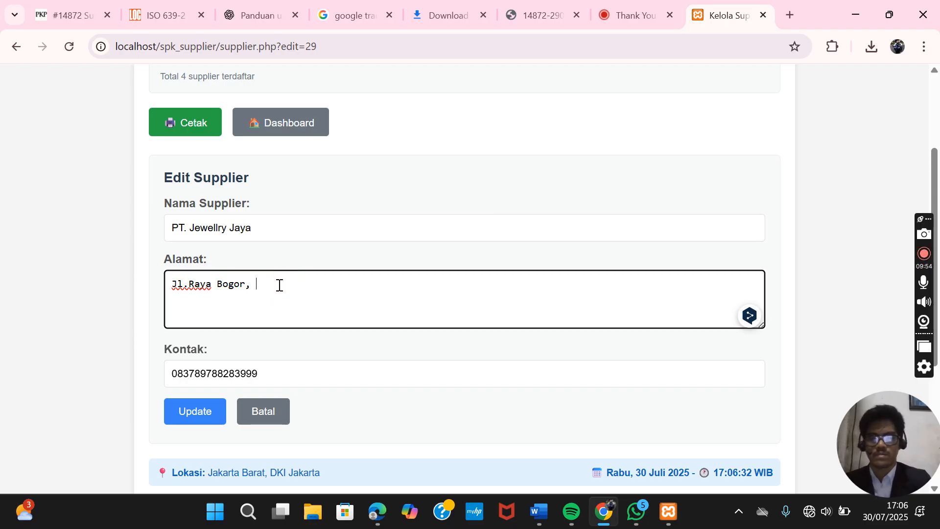
text(Jawa barat)
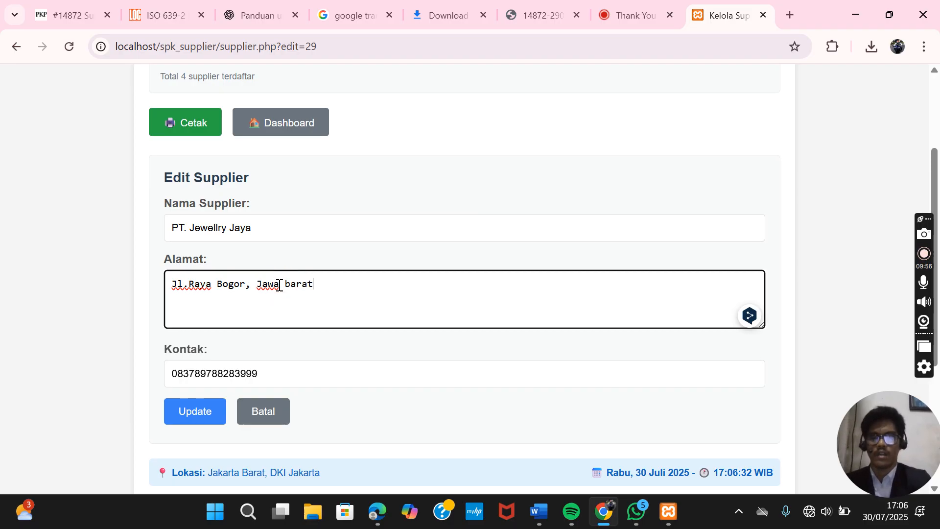
text(a)
scroll(279, 285, down, 1)
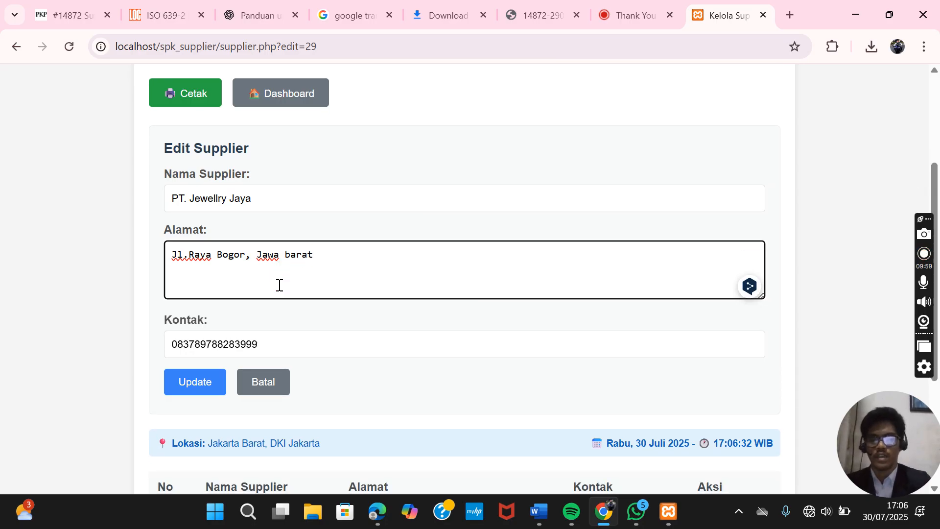
scroll(279, 285, up, 2)
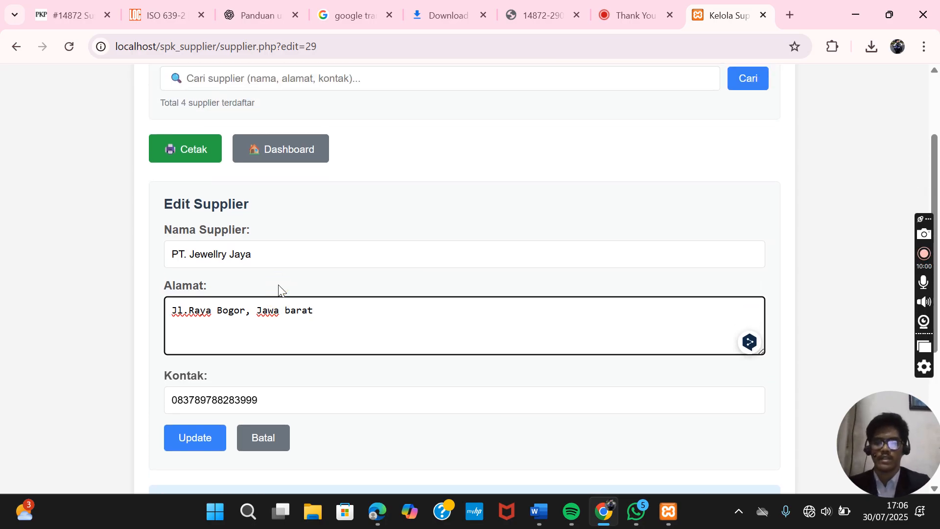
click(198, 437)
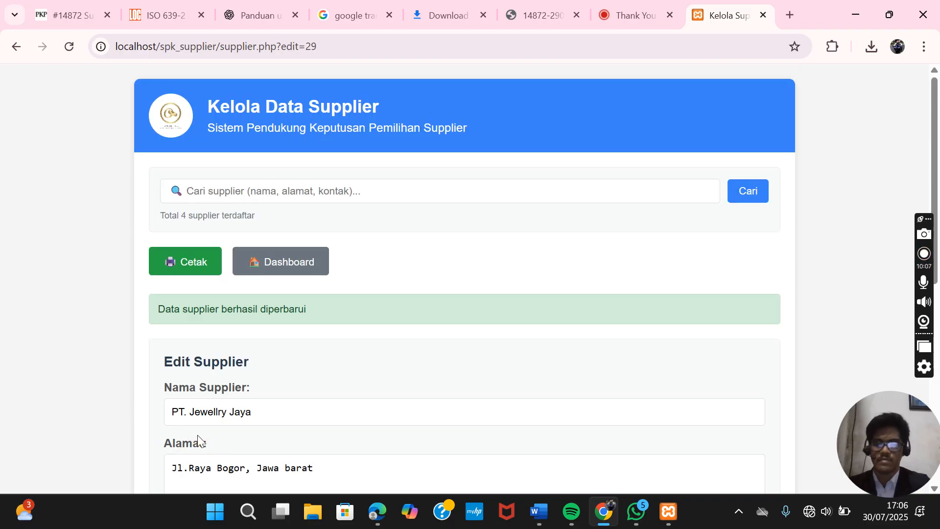
scroll(197, 435, down, 8)
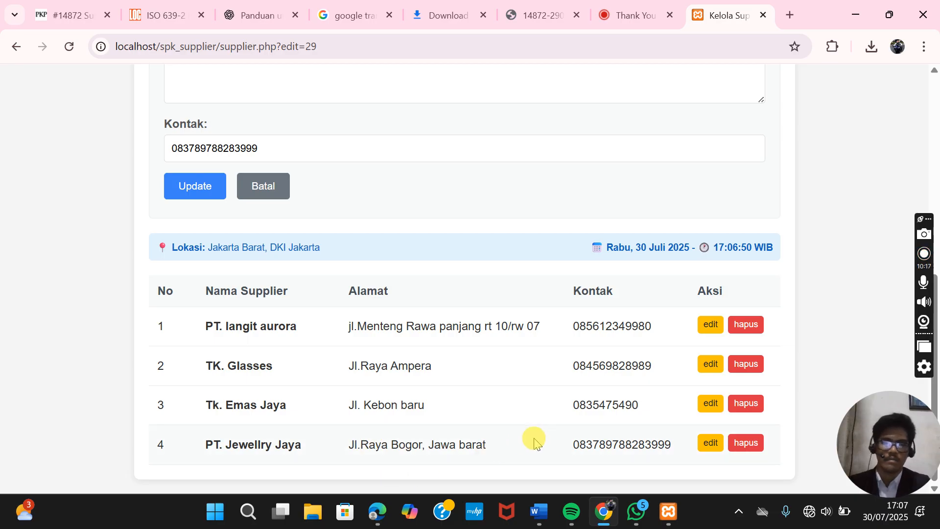
- Delete PT. Jewellry Jaya from the supplier table and confirm the removal
click(752, 447)
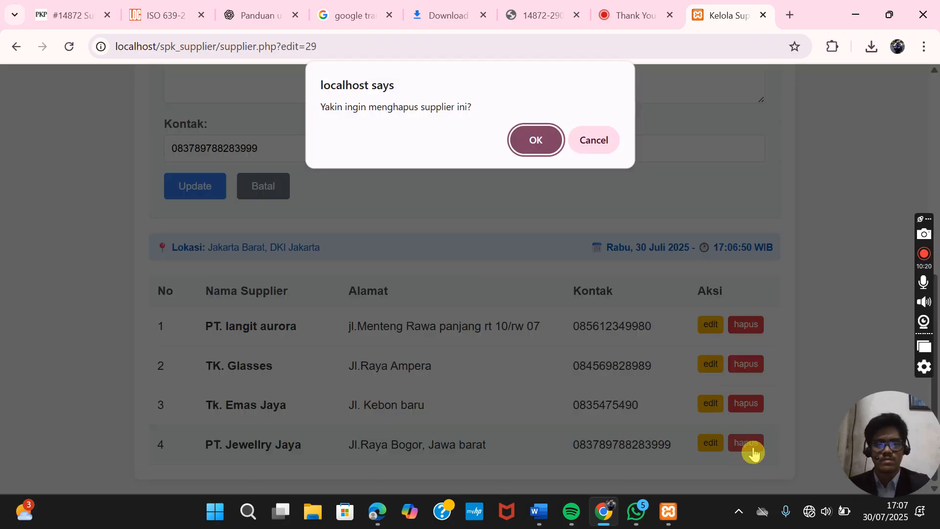
click(536, 140)
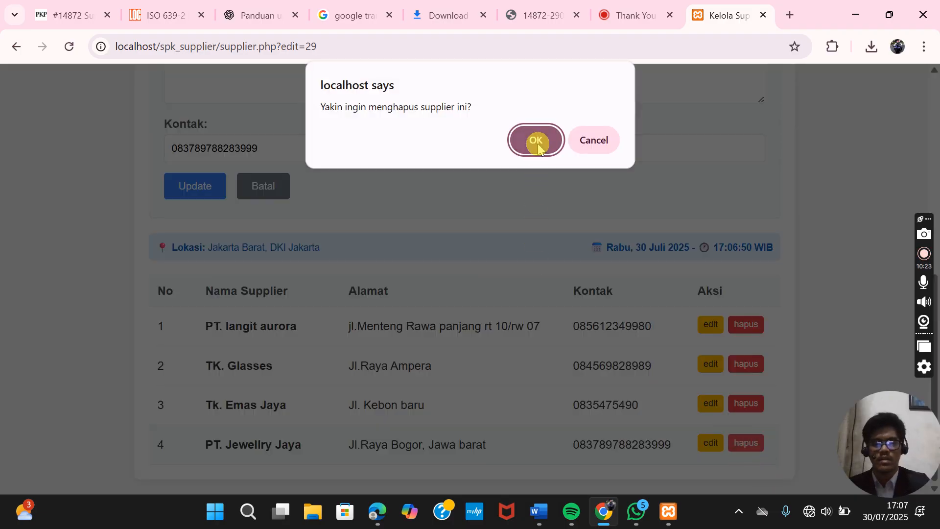
click(495, 266)
scroll(495, 266, down, 2)
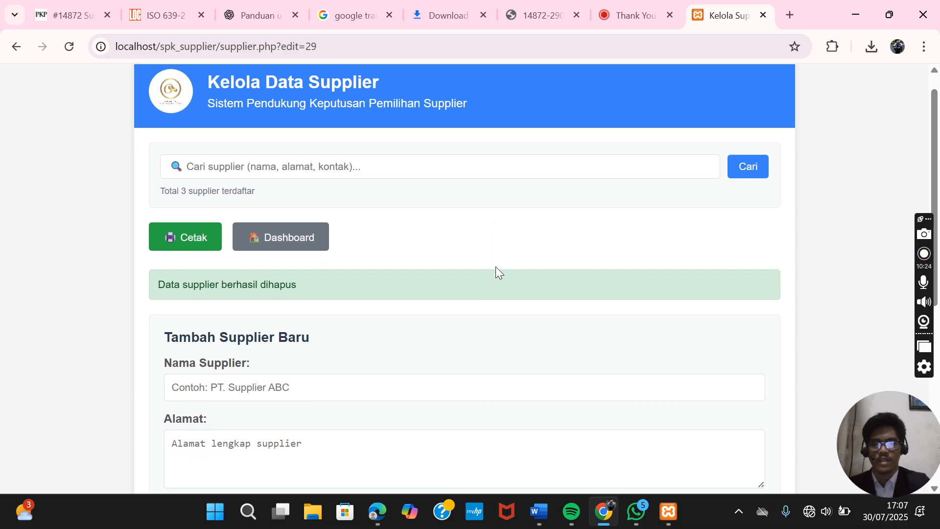
scroll(497, 268, down, 5)
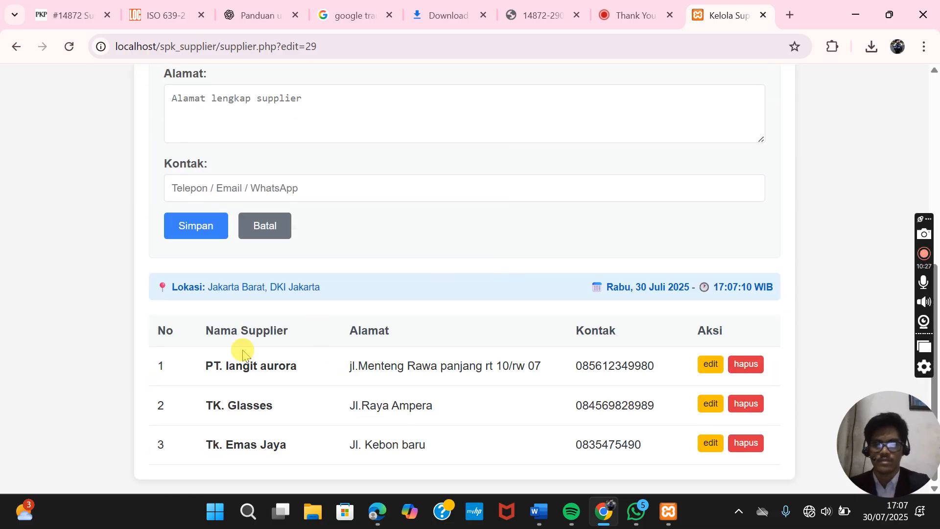
scroll(393, 338, up, 5)
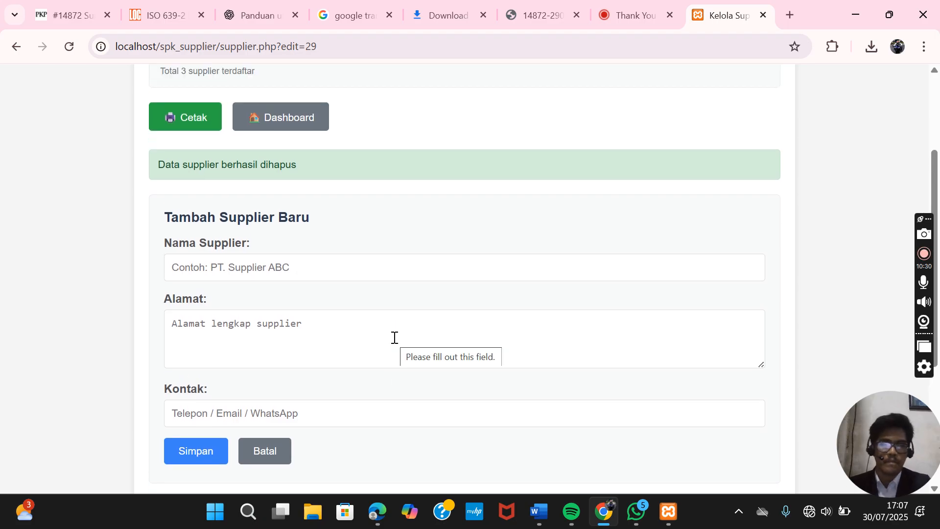
scroll(394, 338, up, 3)
click(395, 340)
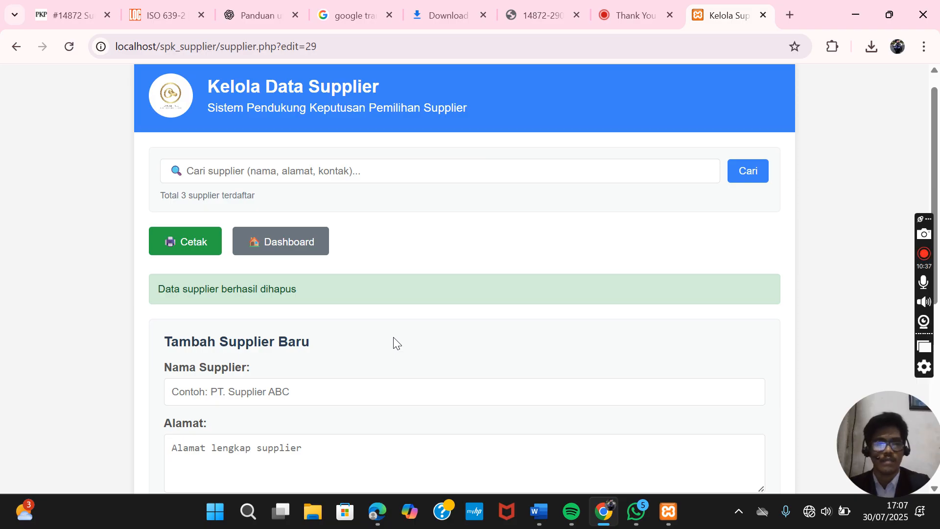
- Print the Data Supplier report using the Microsoft Print to PDF destination
click(180, 248)
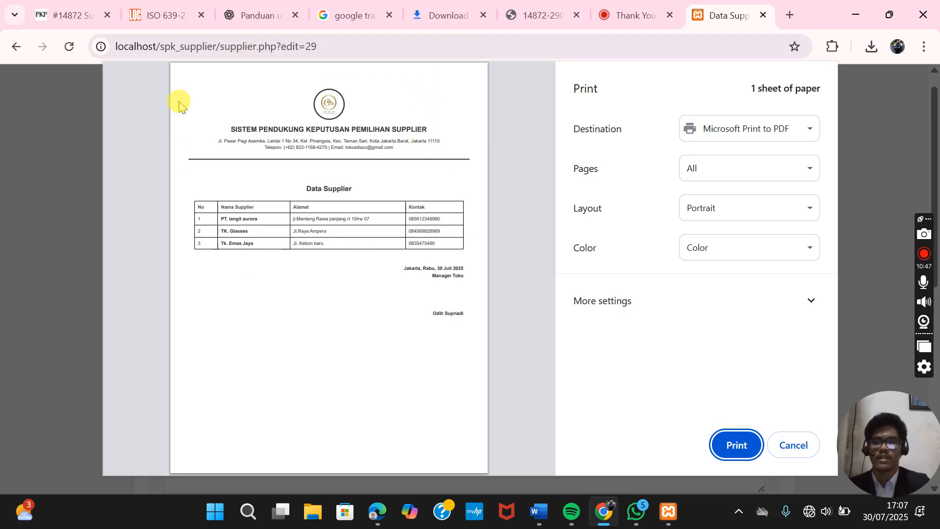
mouse_move(152, 430)
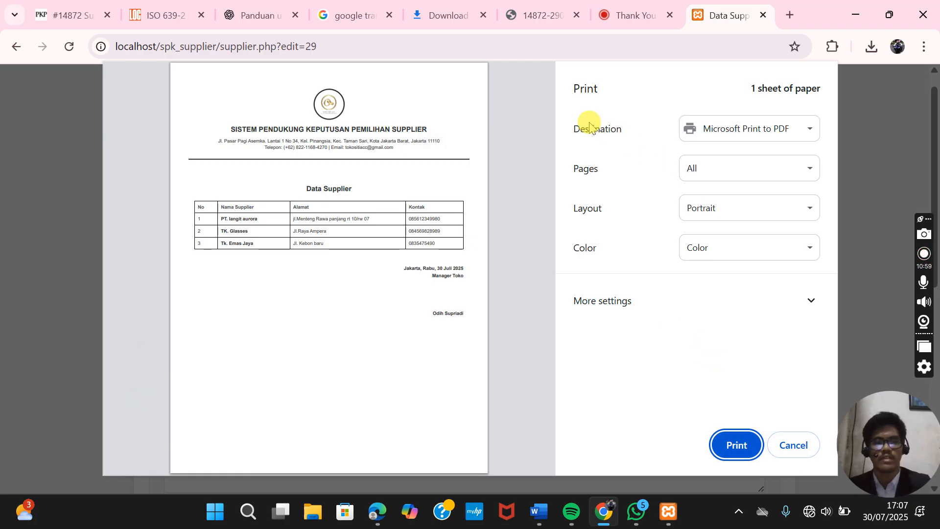
click(698, 126)
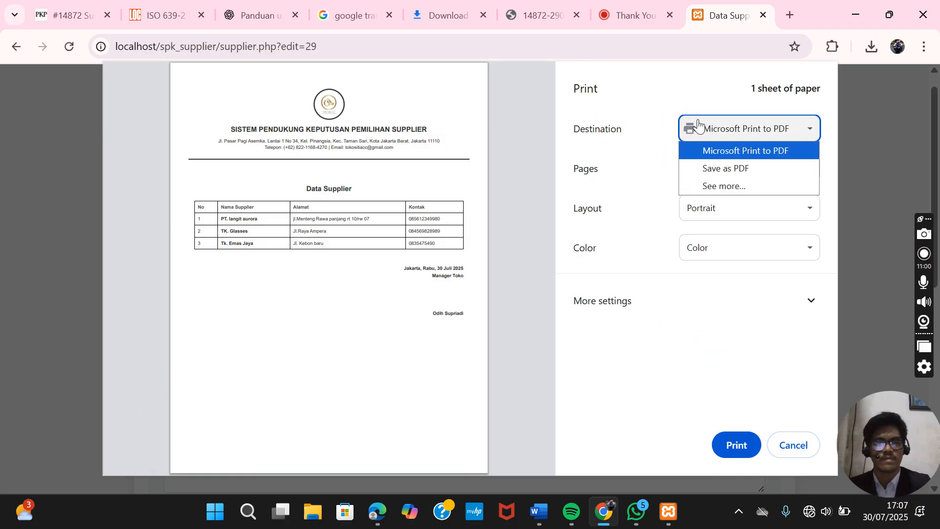
click(697, 125)
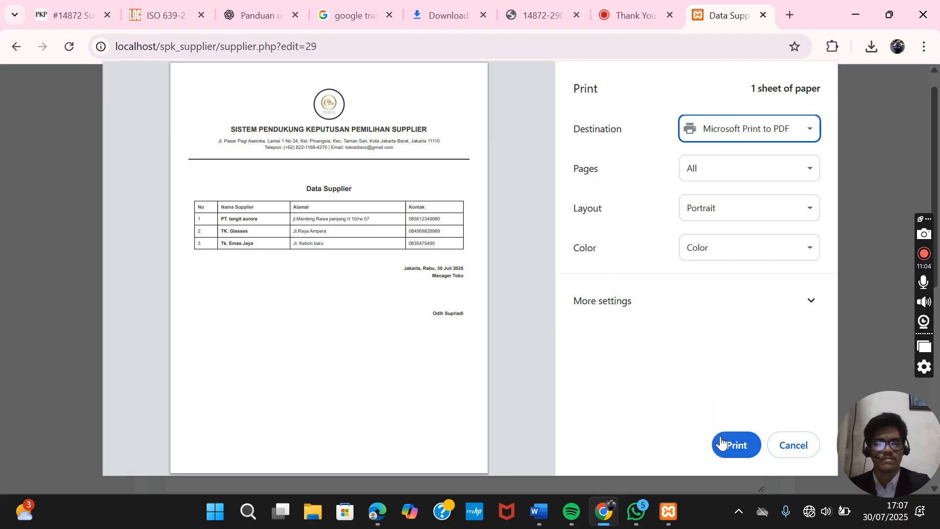
click(745, 453)
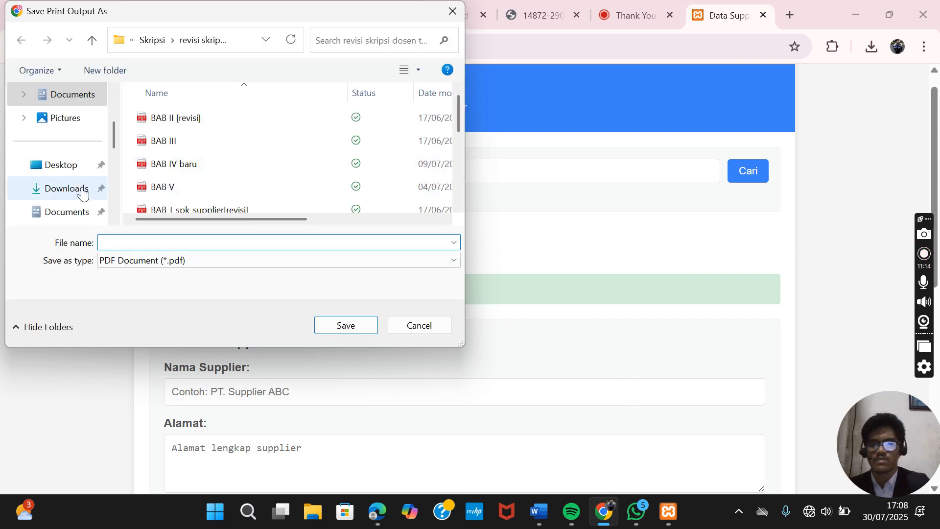
- Save the report PDF in Downloads as 'Data Supplier 2025 terbaru'
click(82, 191)
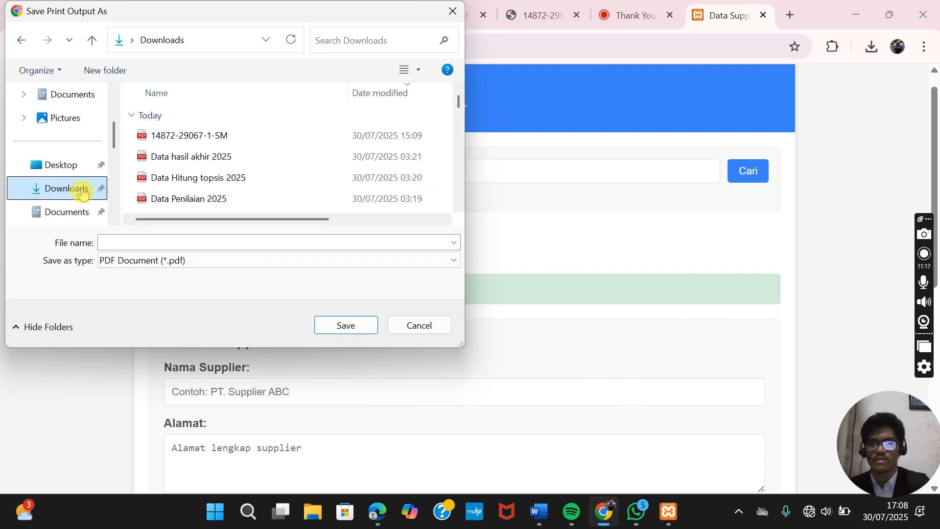
click(176, 243)
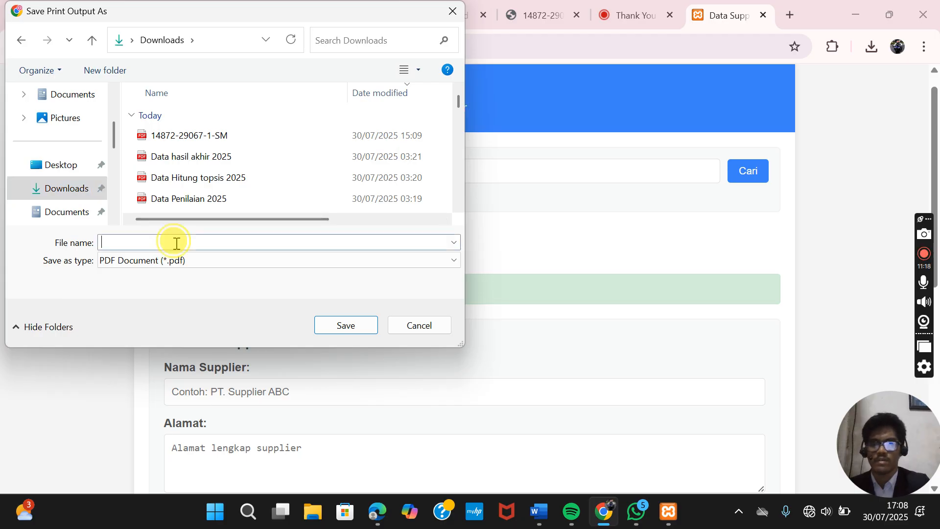
text(D)
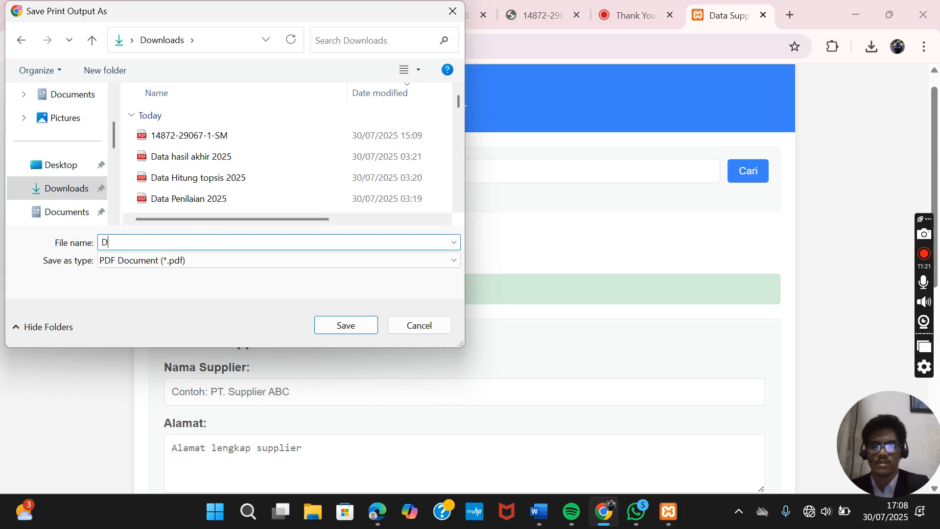
text(ata Sup)
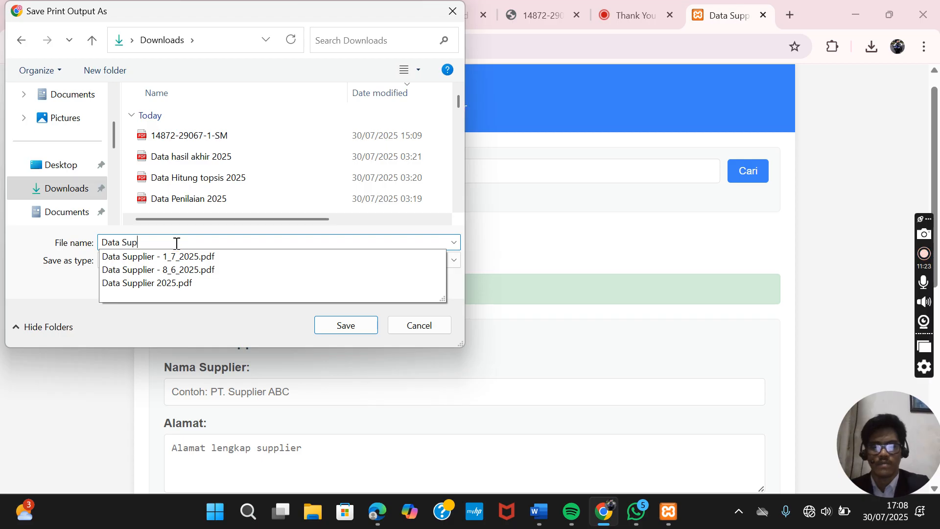
text(plier 202)
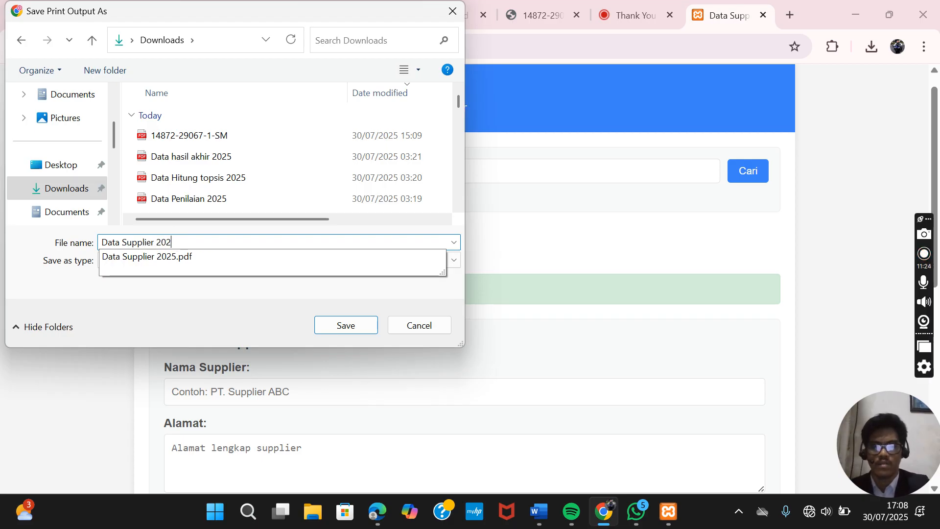
text(5 terbaru)
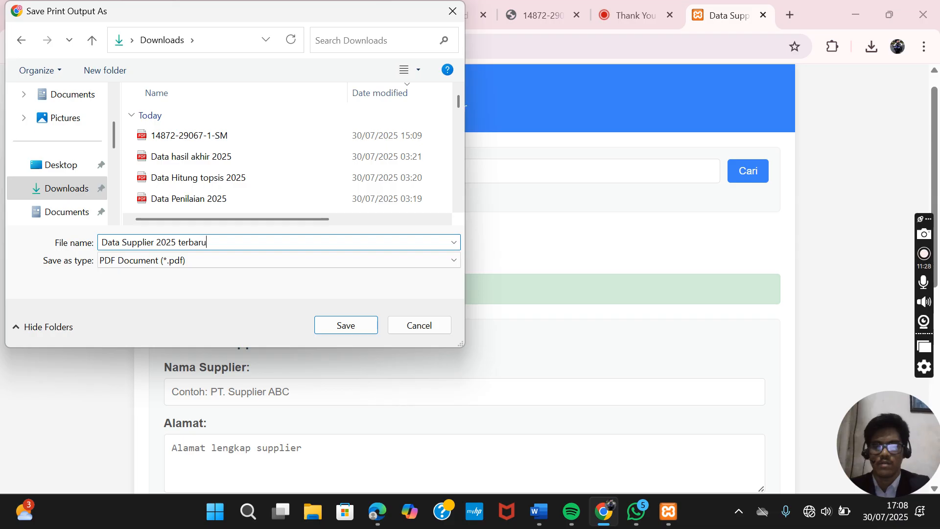
click(176, 242)
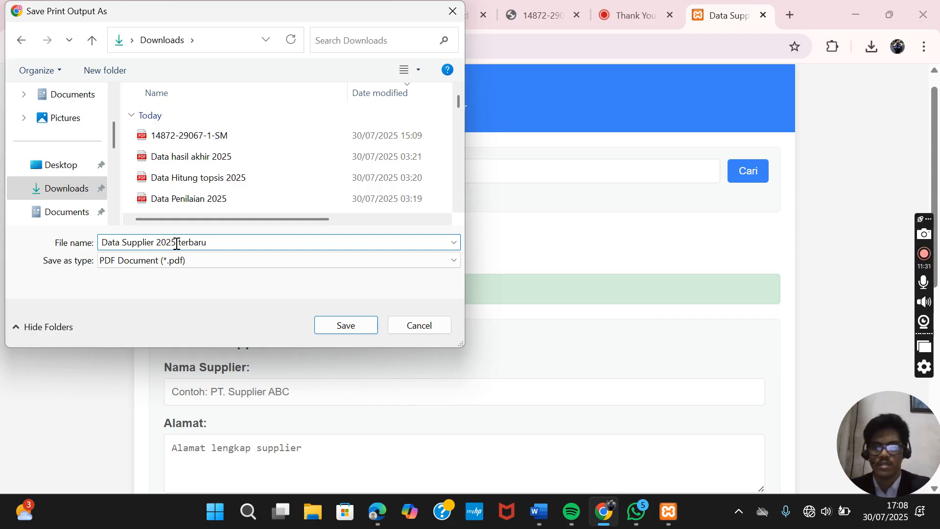
click(342, 316)
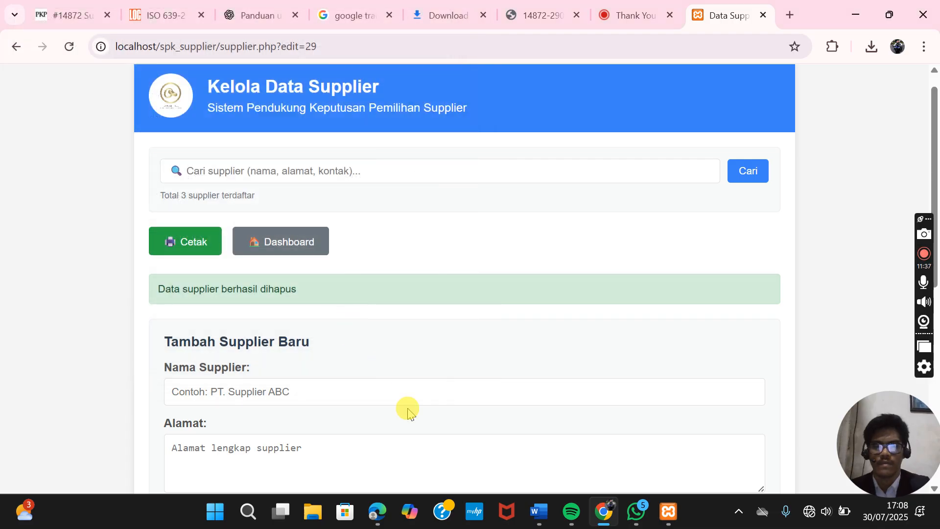
- Open File Explorer from the taskbar
click(316, 513)
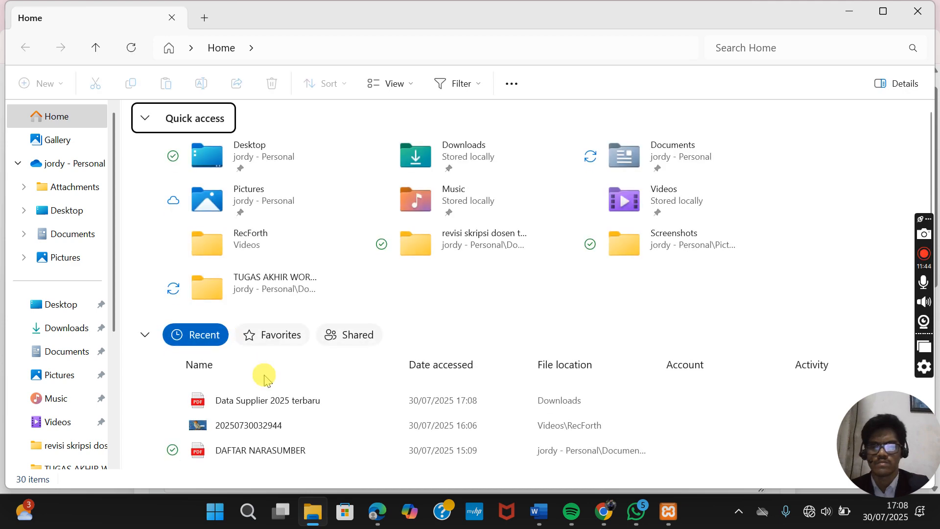
- Open 'Data Supplier 2025 terbaru' in Edge and review the three-supplier report
click(294, 408)
double_click(294, 407)
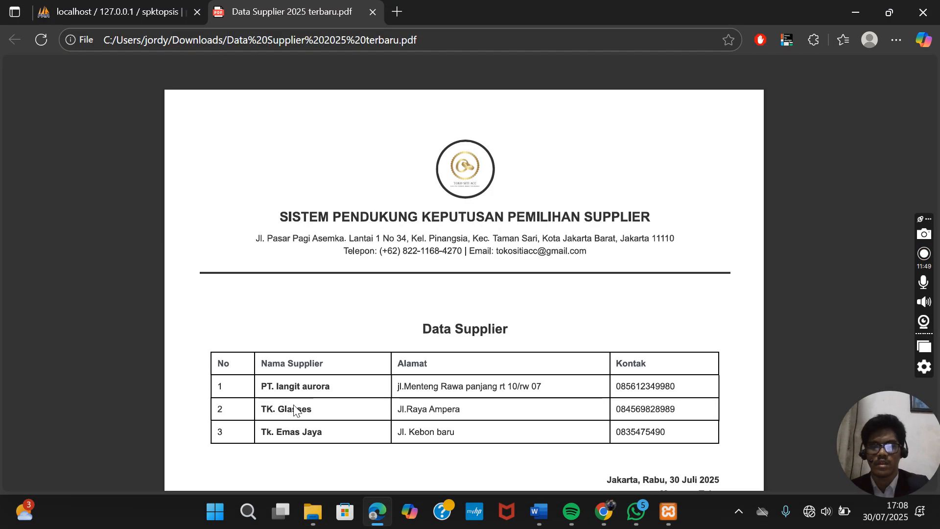
scroll(415, 300, down, 8)
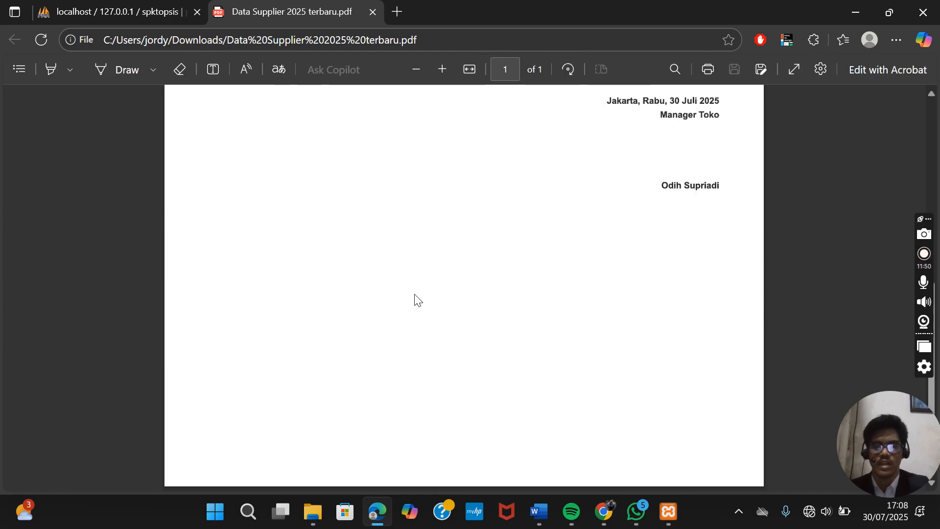
scroll(415, 299, up, 8)
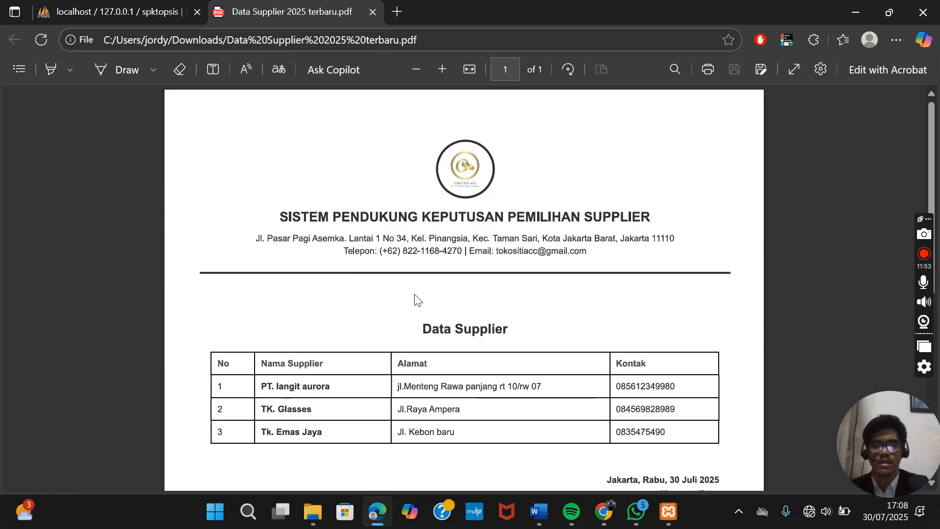
scroll(415, 300, down, 1)
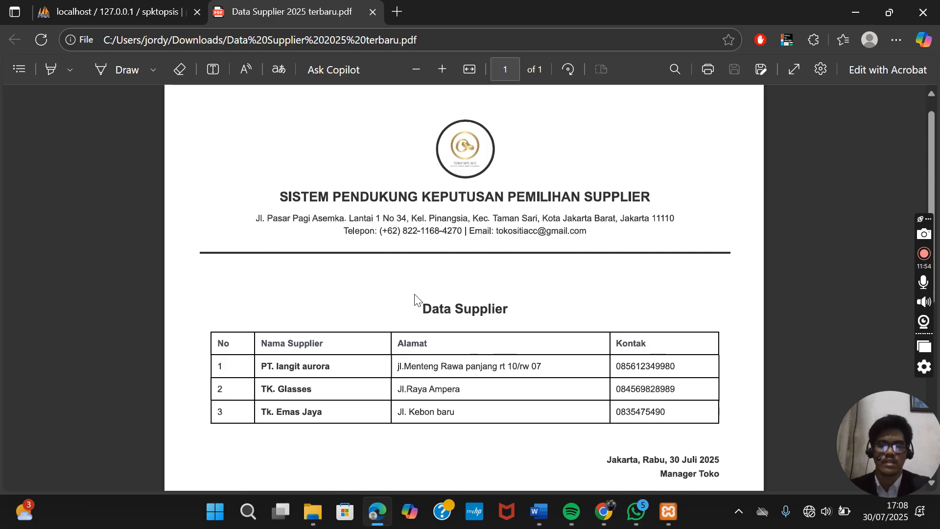
scroll(415, 299, up, 1)
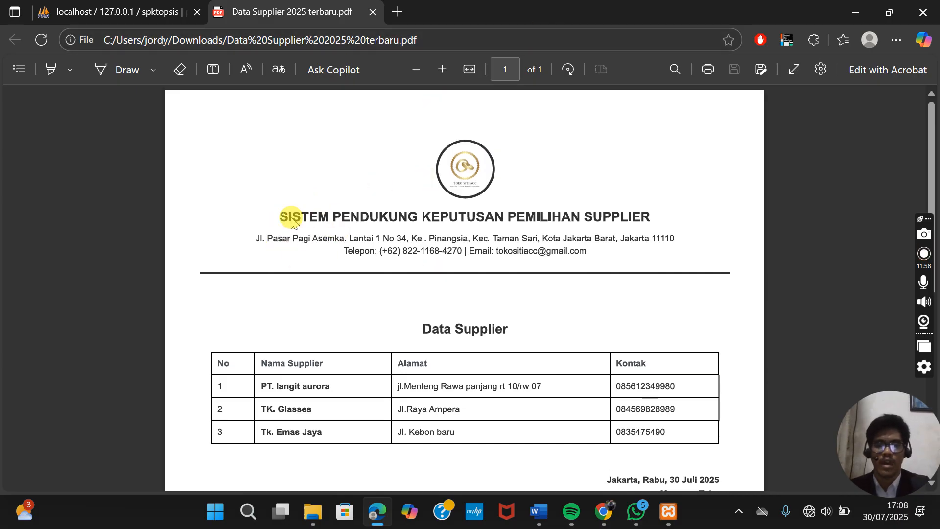
scroll(427, 276, down, 1)
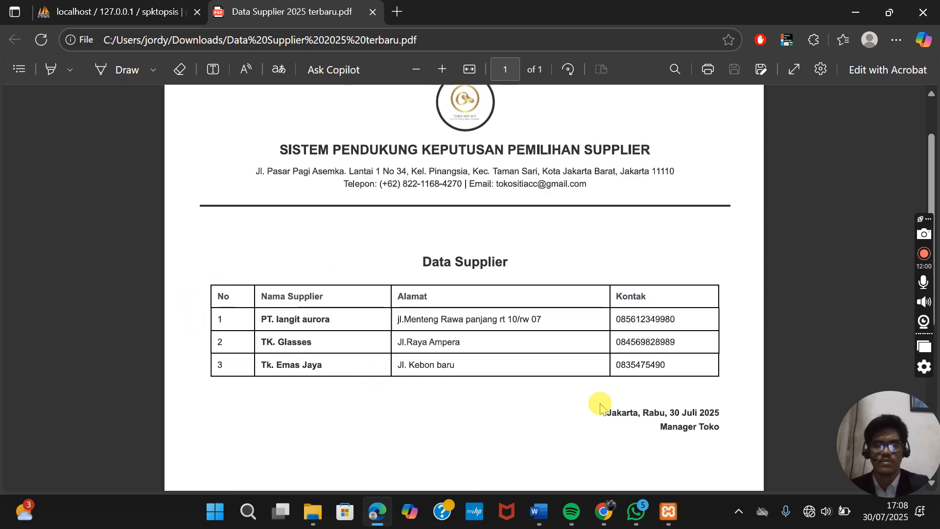
scroll(671, 421, down, 3)
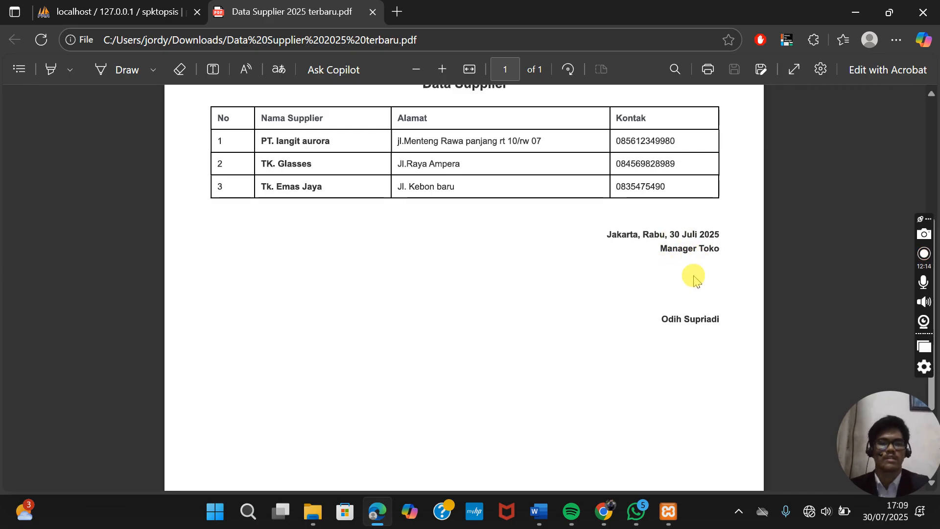
scroll(693, 279, up, 1)
scroll(694, 281, up, 1)
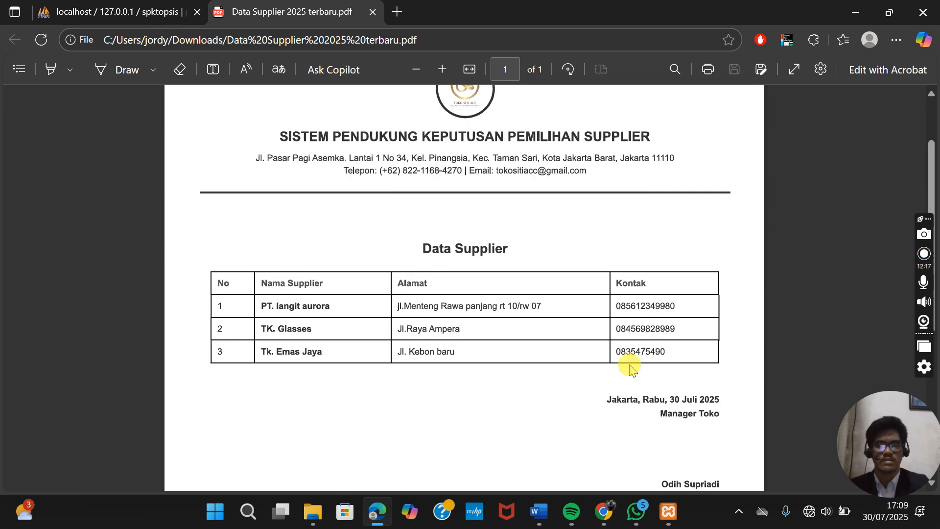
- Return to the SPK Supplier tab and view the Dashboard showing 3 suppliers
click(605, 517)
scroll(416, 372, down, 8)
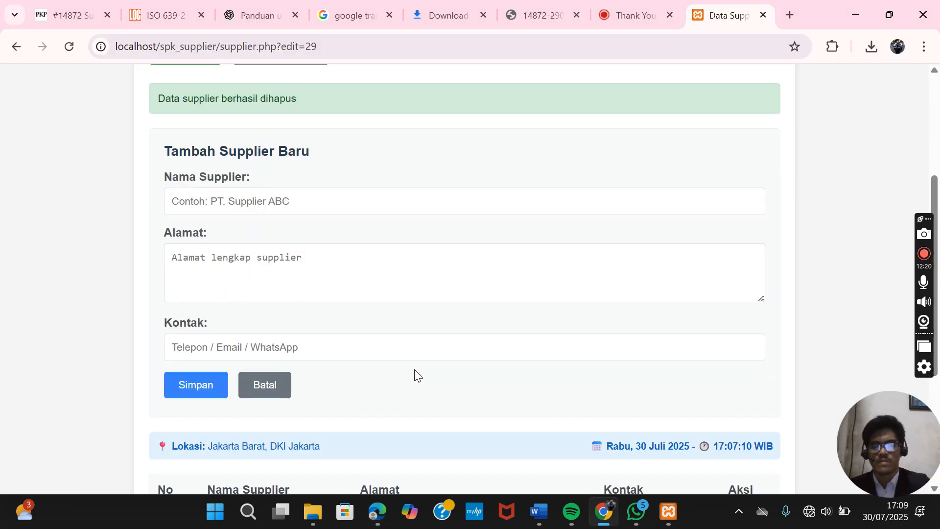
scroll(415, 372, up, 8)
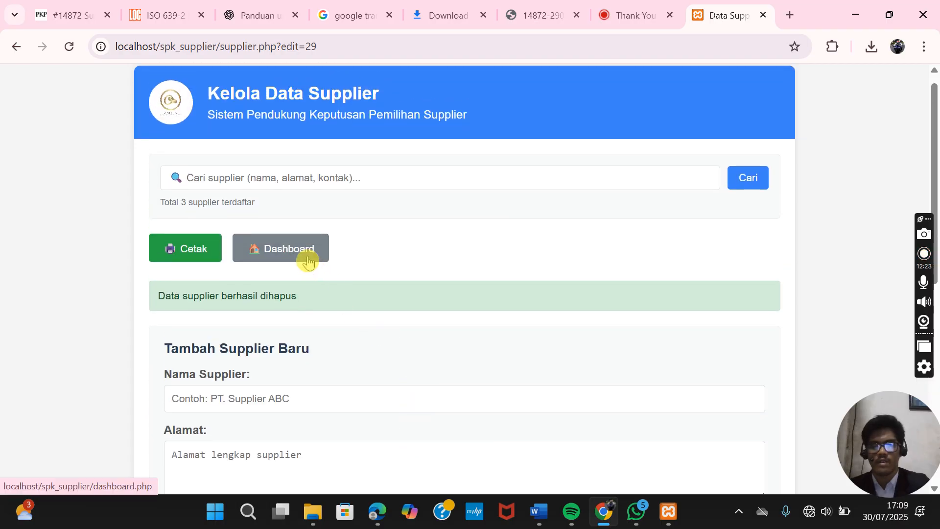
click(303, 257)
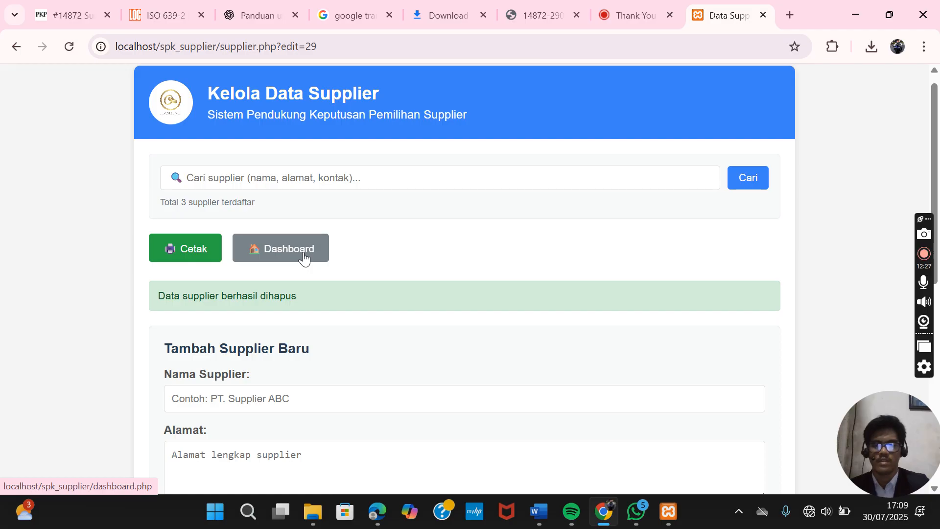
click(303, 257)
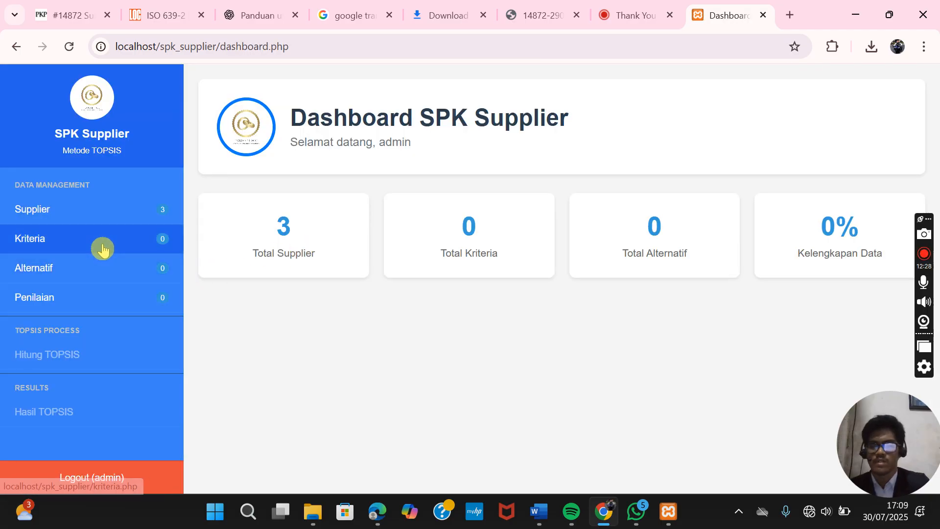
click(102, 249)
- Open the Kelola Data Kriteria page and check that it lists 0 criteria
click(102, 248)
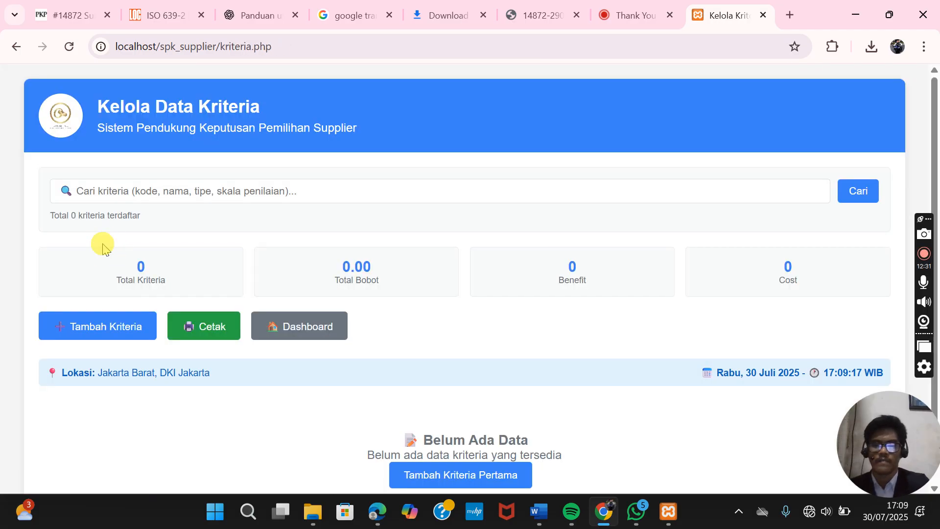
scroll(265, 273, down, 1)
scroll(265, 273, up, 1)
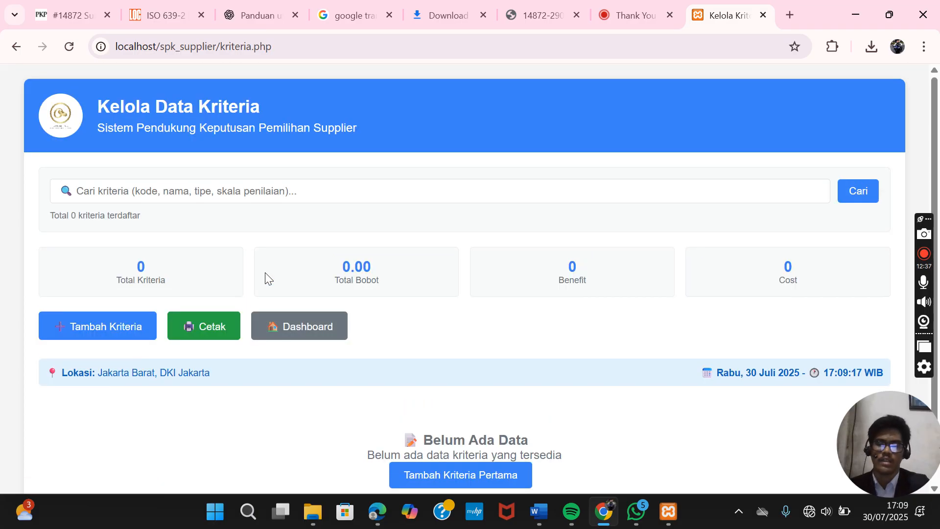
scroll(265, 277, down, 1)
scroll(265, 277, up, 1)
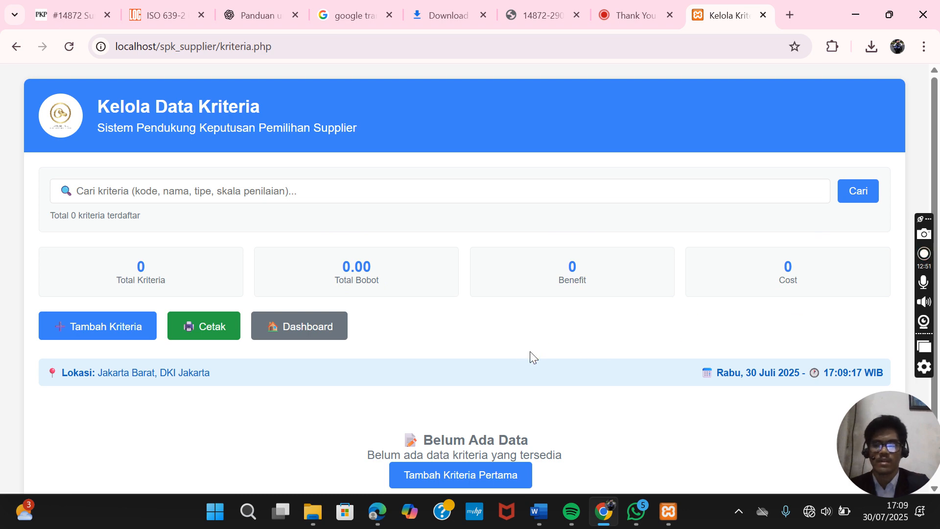
scroll(530, 353, down, 1)
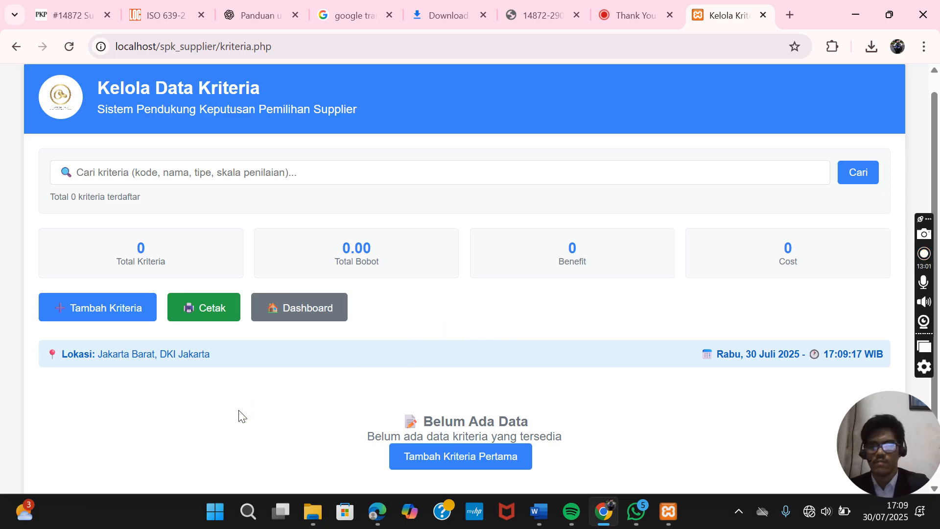
- Open the empty Tambah Kriteria Baru form and review its default 1–5 scale labels
click(120, 313)
scroll(332, 338, down, 1)
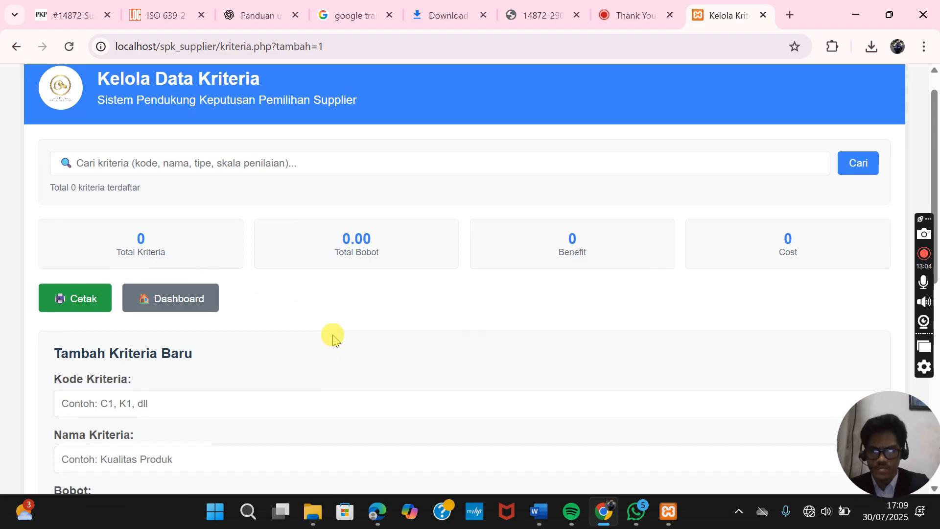
scroll(333, 338, down, 4)
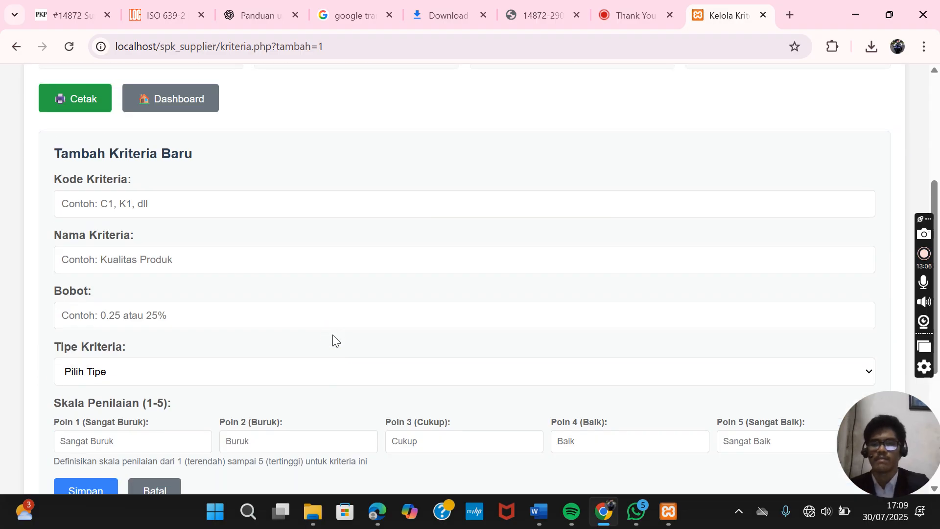
scroll(333, 338, down, 1)
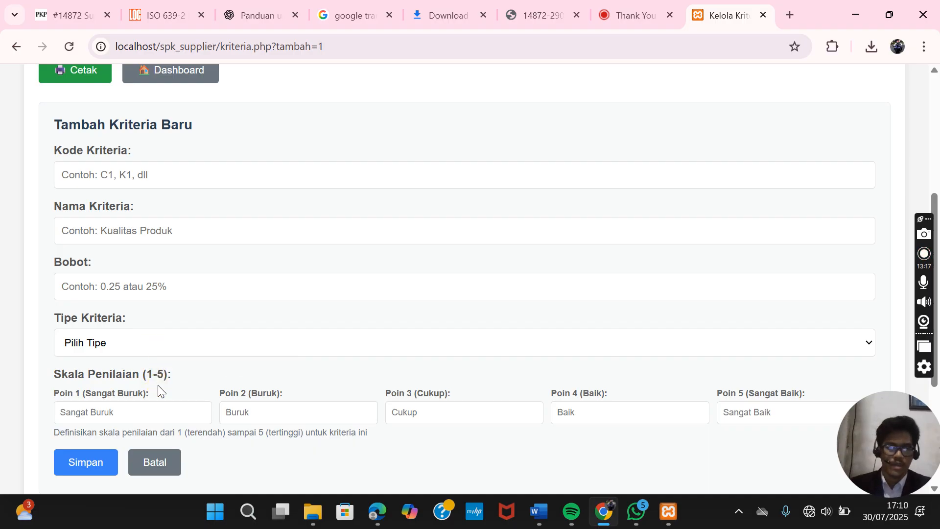
scroll(158, 385, up, 1)
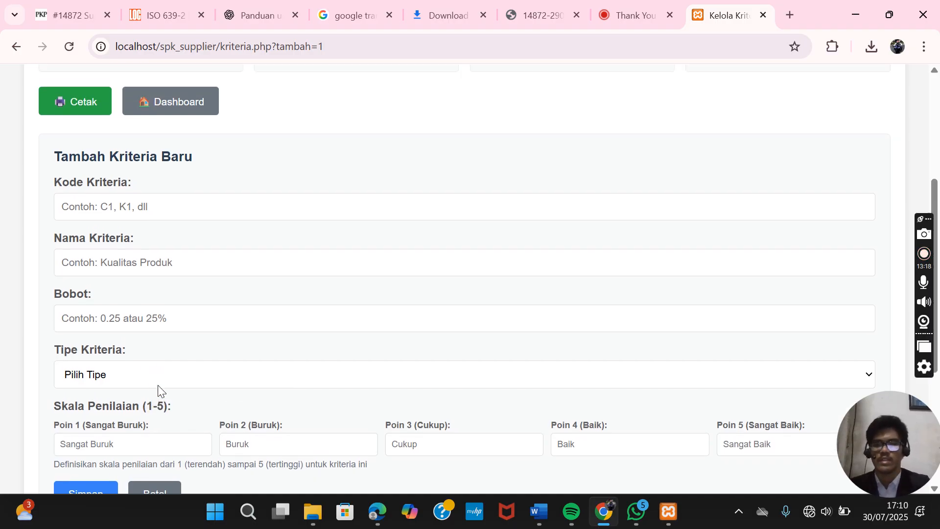
- Fill in criterion code C1, name kualitas, weight 100 and type Benefit
click(138, 213)
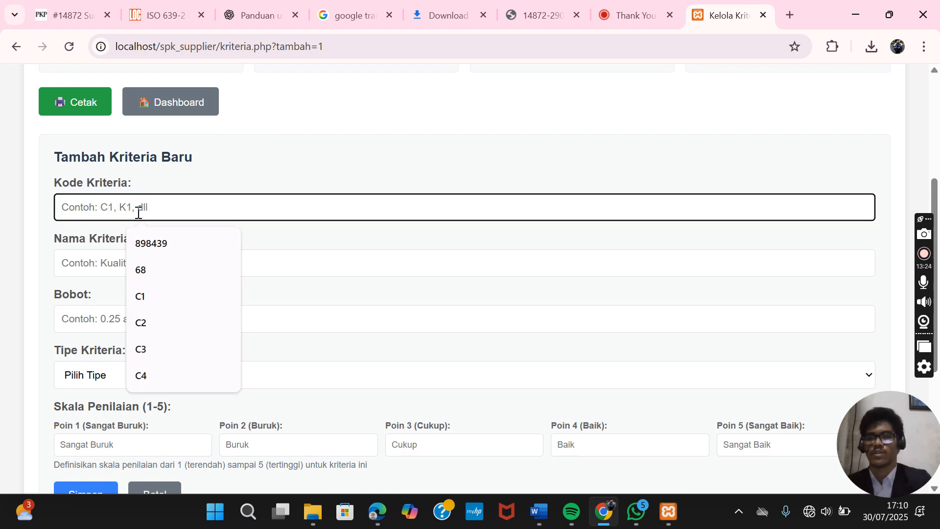
text(C)
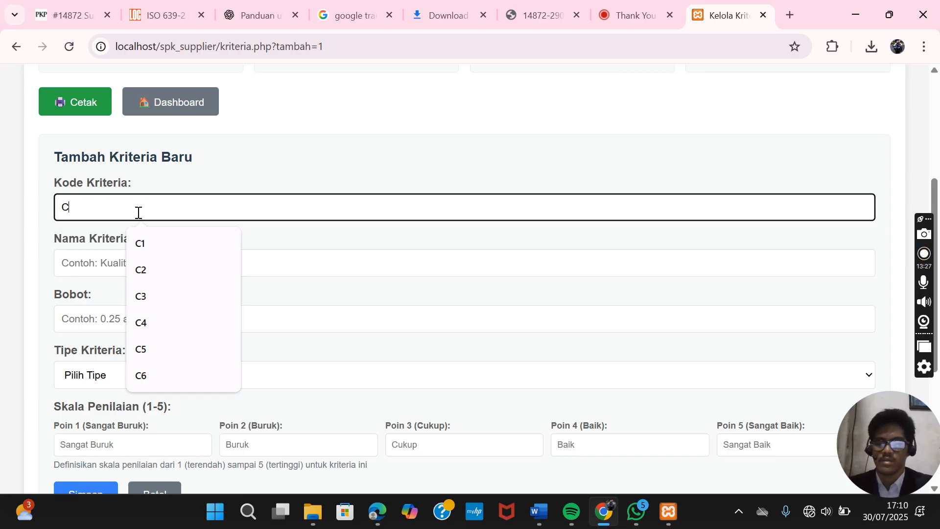
text(1)
click(163, 252)
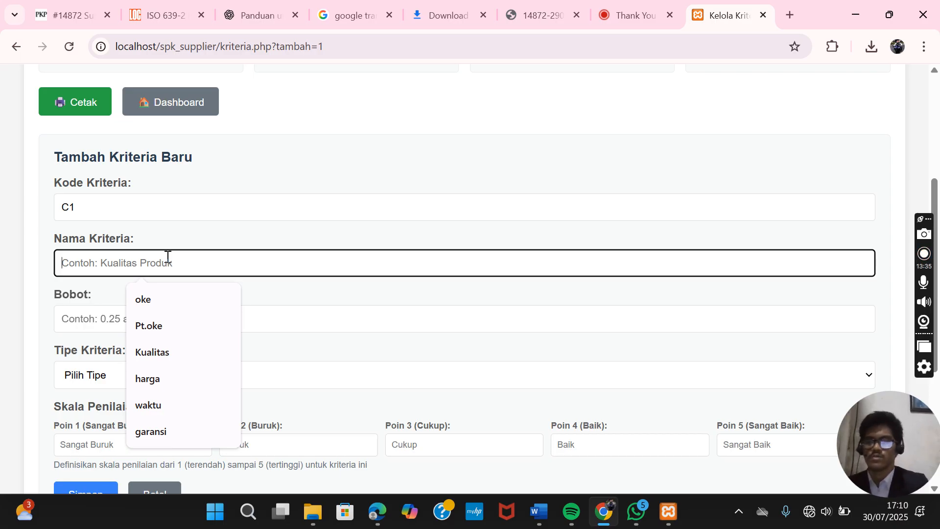
text(kualitas)
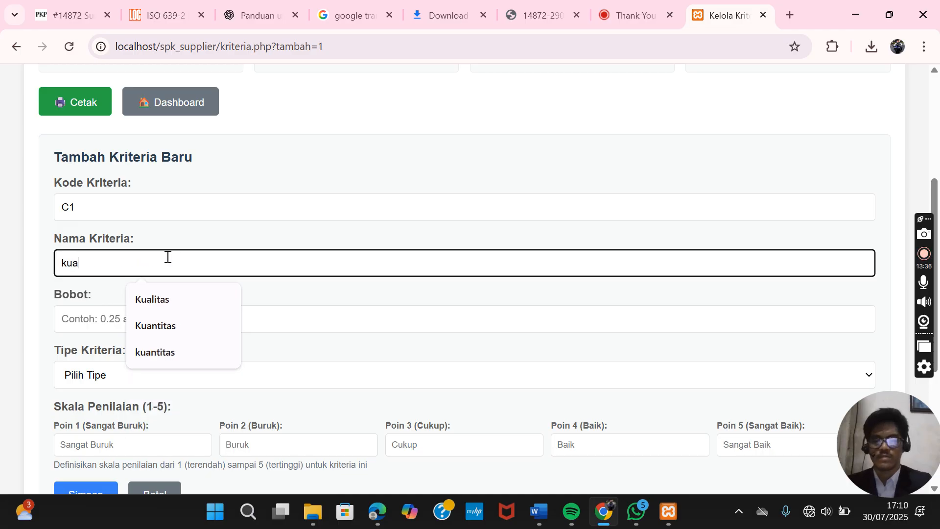
click(101, 318)
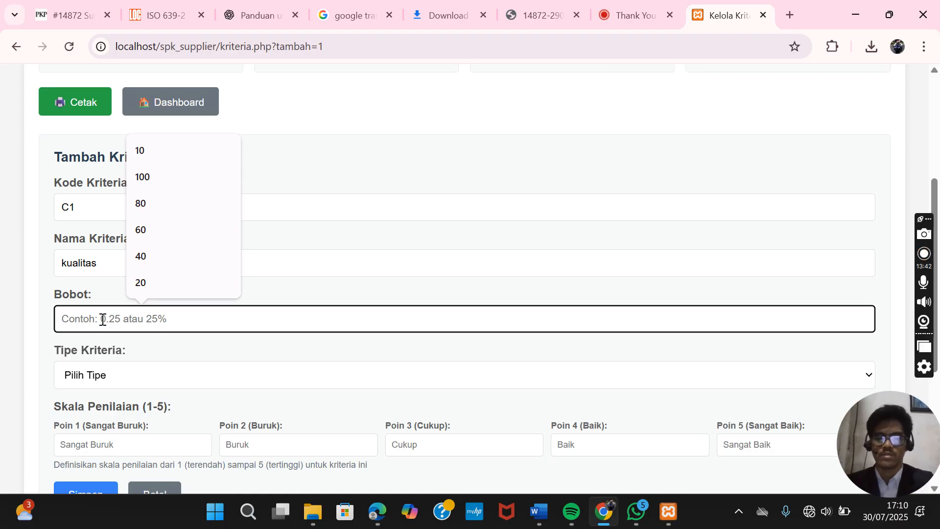
text(100)
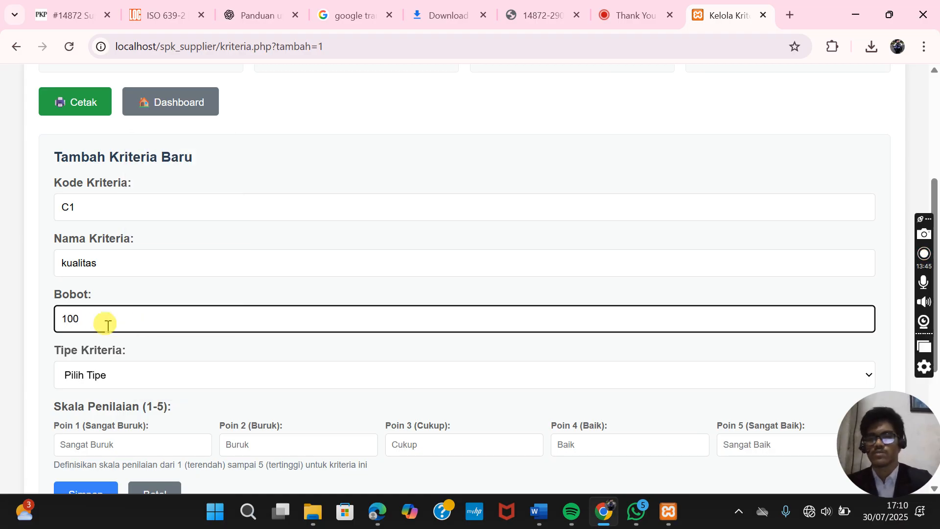
click(135, 375)
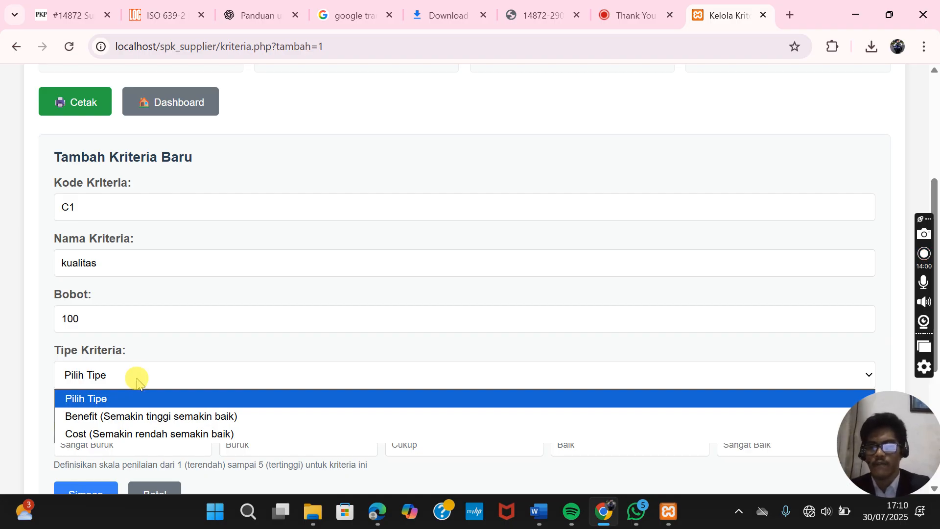
click(176, 414)
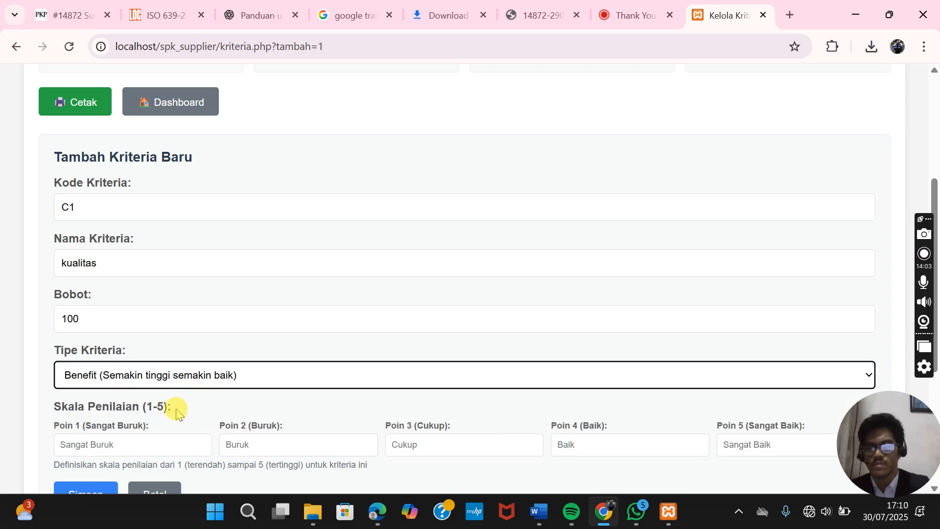
scroll(177, 413, down, 1)
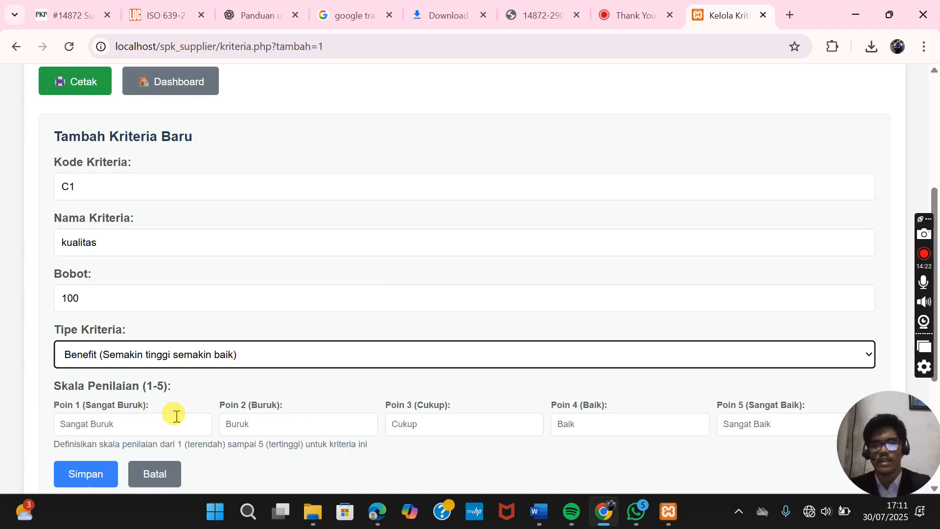
- Enter 1, 2, 3, 4, 5 as the Poin 1–5 scale values for C1
click(176, 422)
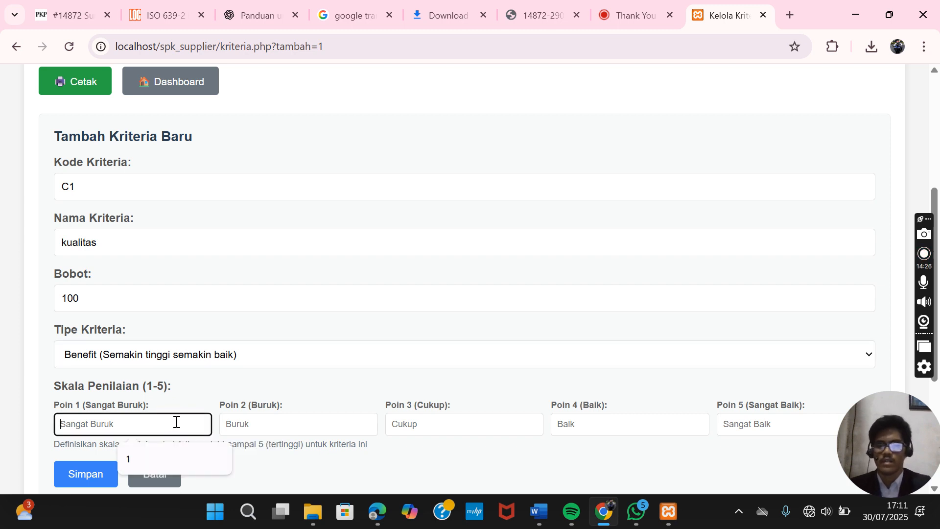
text(1)
click(256, 421)
text(2)
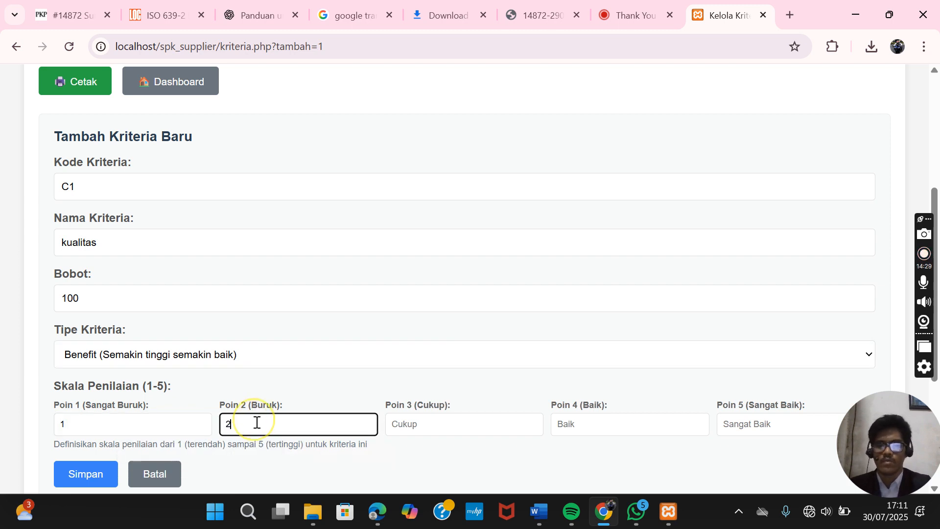
click(451, 429)
text(3)
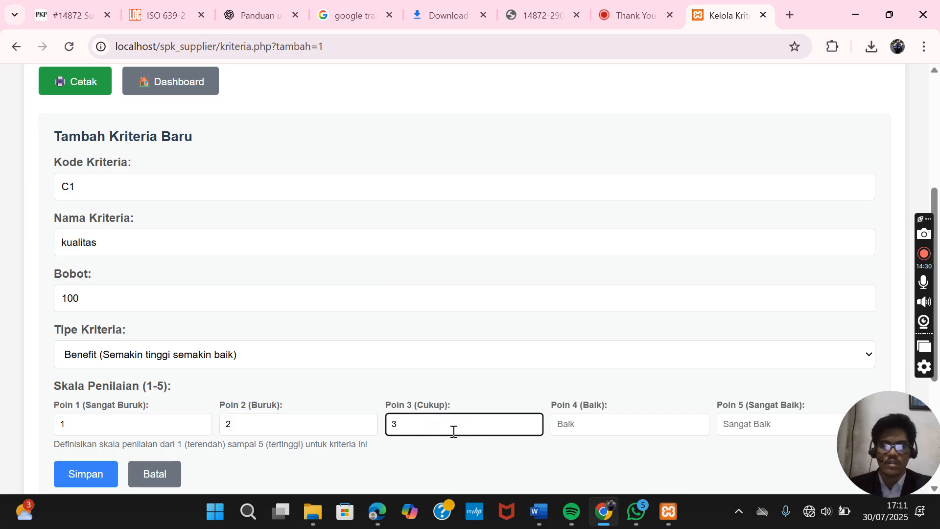
click(565, 423)
text(4)
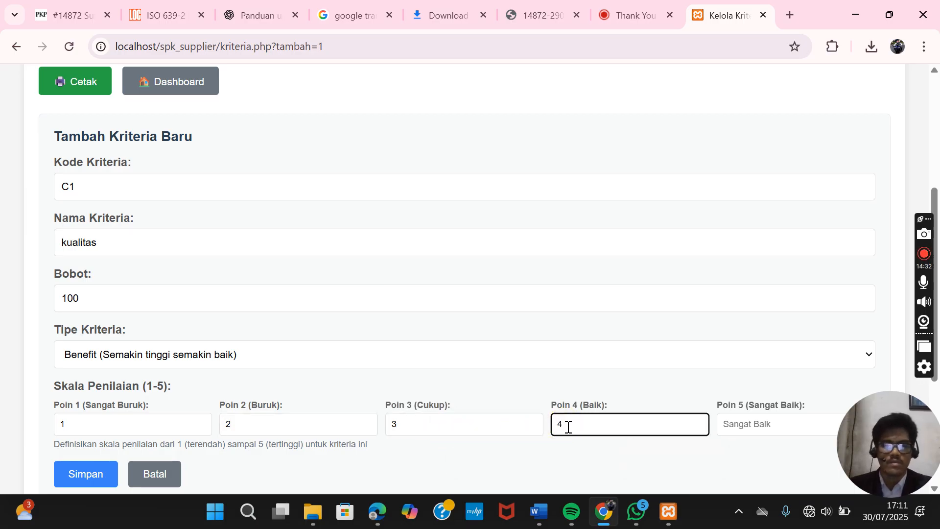
click(752, 428)
text(5)
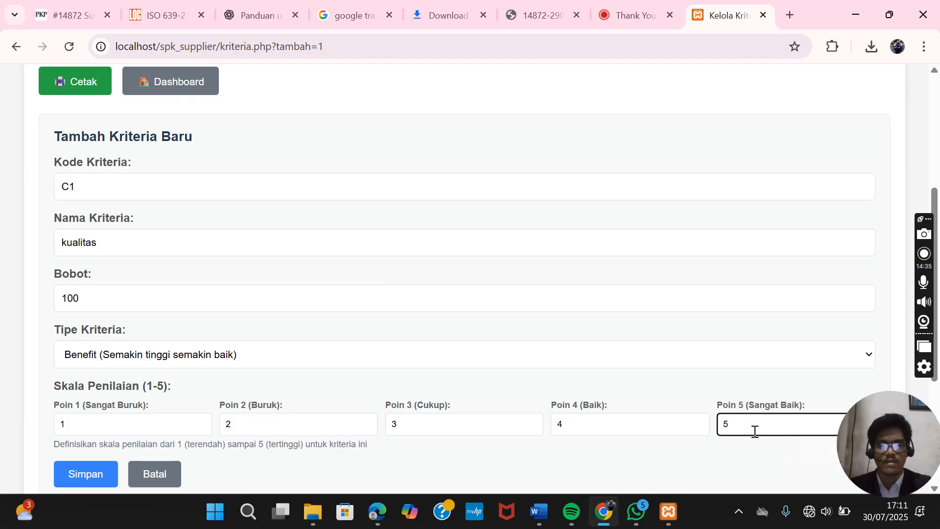
scroll(606, 357, down, 2)
scroll(606, 356, up, 1)
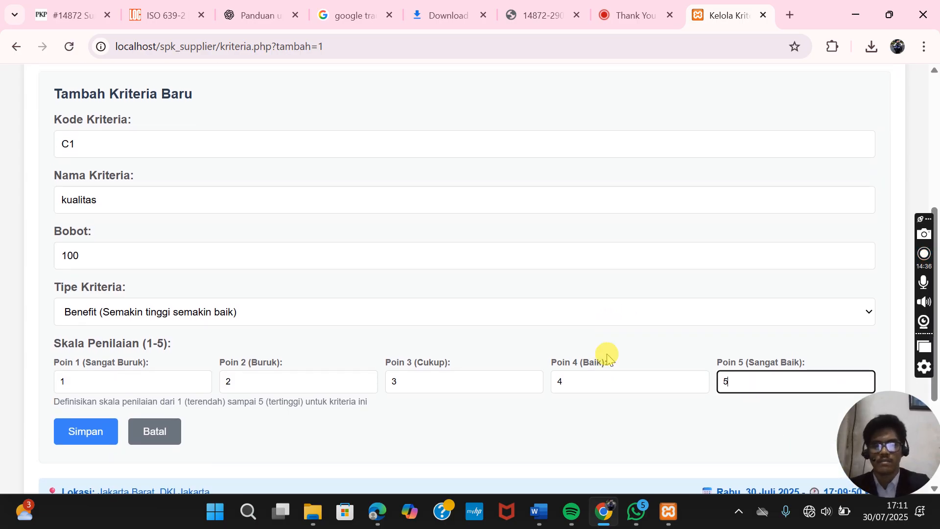
- Save criterion C1 kualitas and check it in the criteria table
click(88, 432)
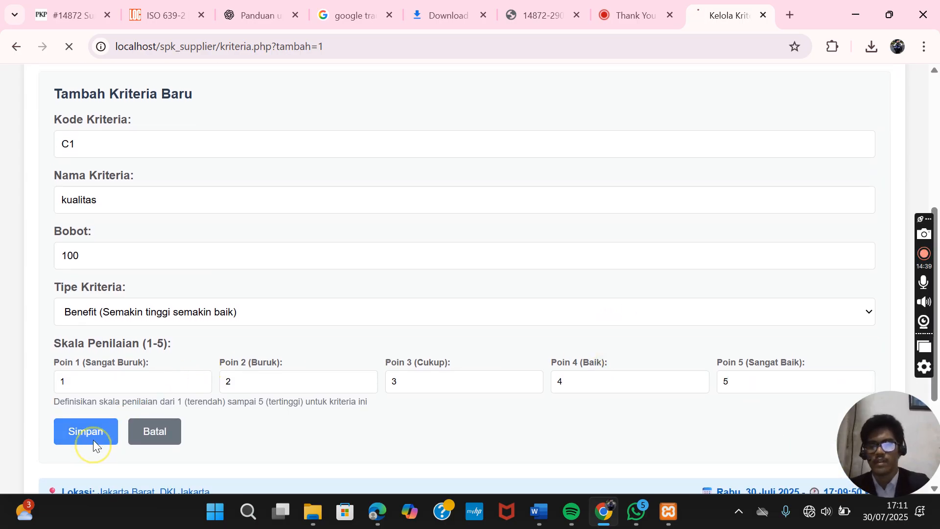
scroll(231, 435, down, 10)
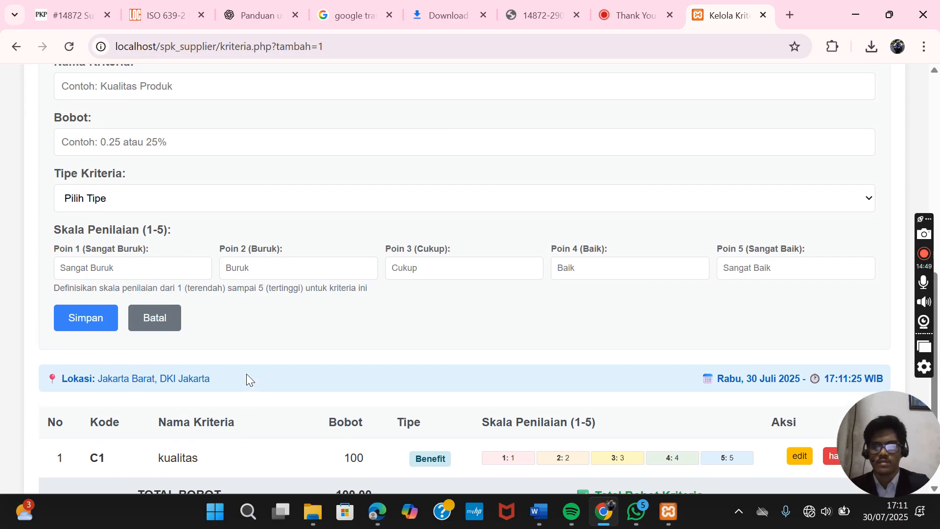
scroll(247, 376, up, 2)
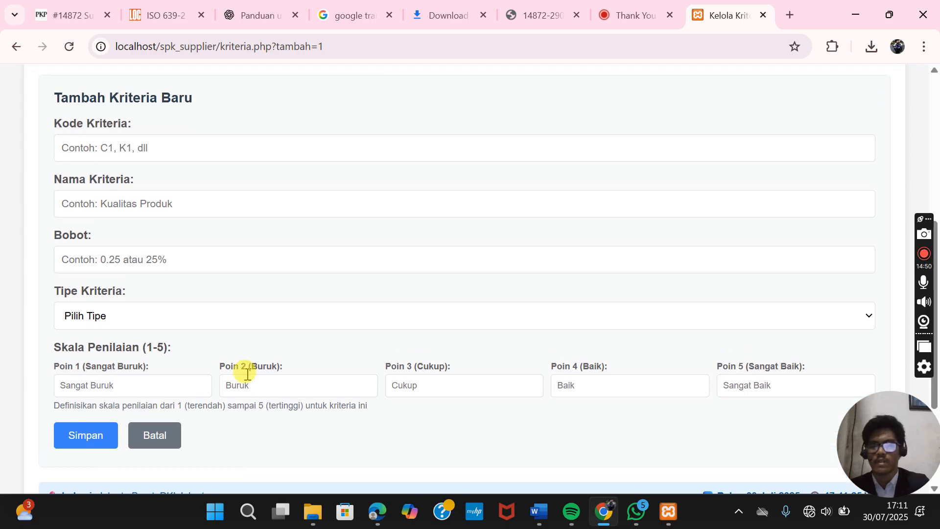
scroll(246, 374, up, 3)
- Enter criterion code C2, name harga, weight 80 and type Cost
click(168, 285)
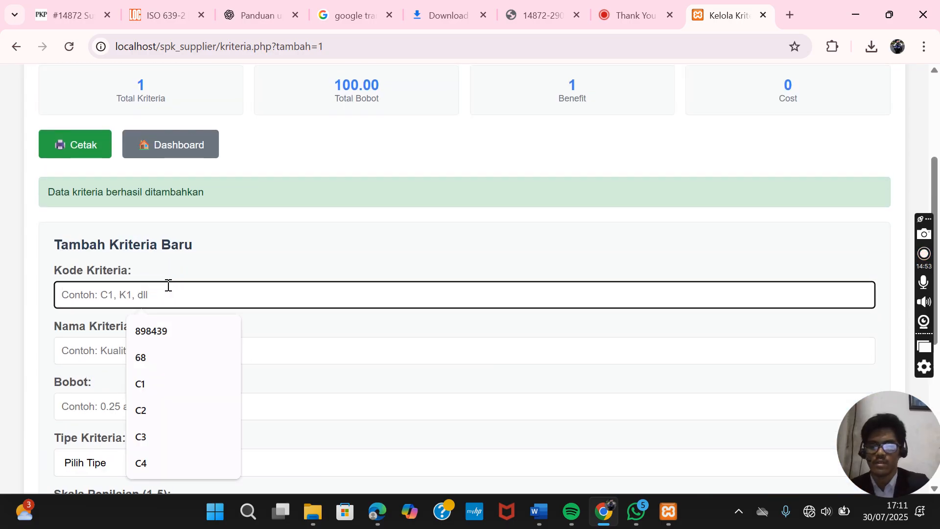
text(C2)
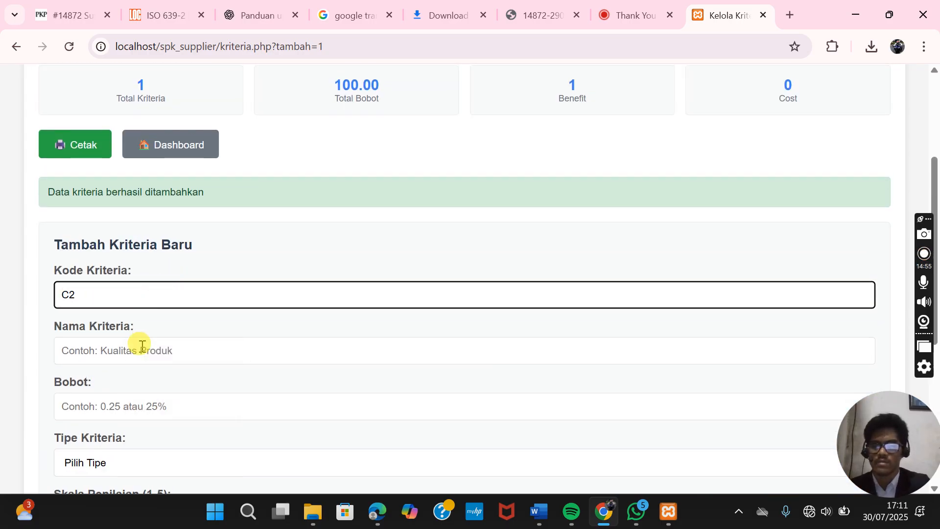
click(141, 346)
text(harg)
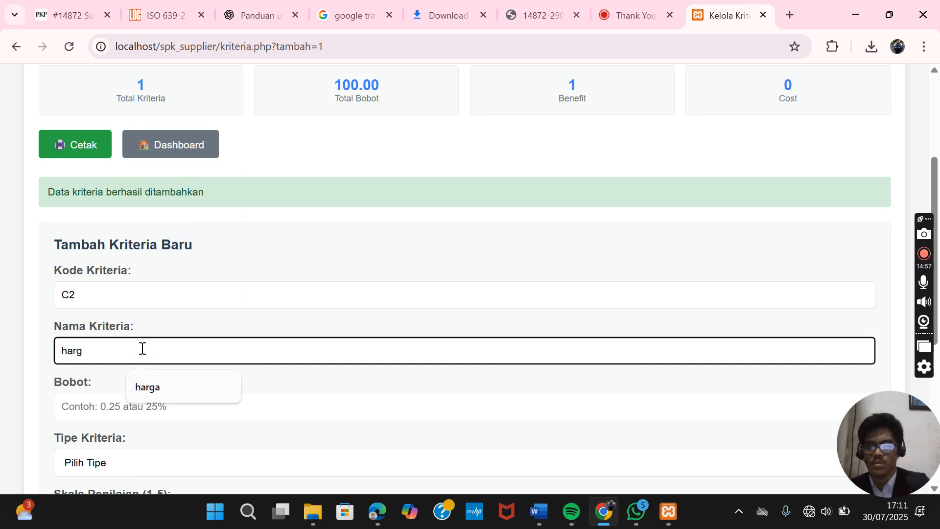
text(a)
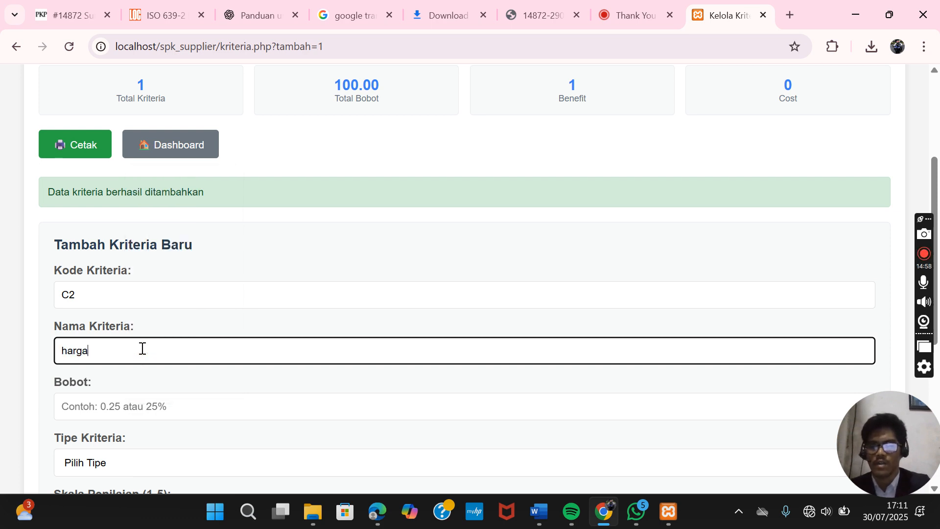
click(143, 400)
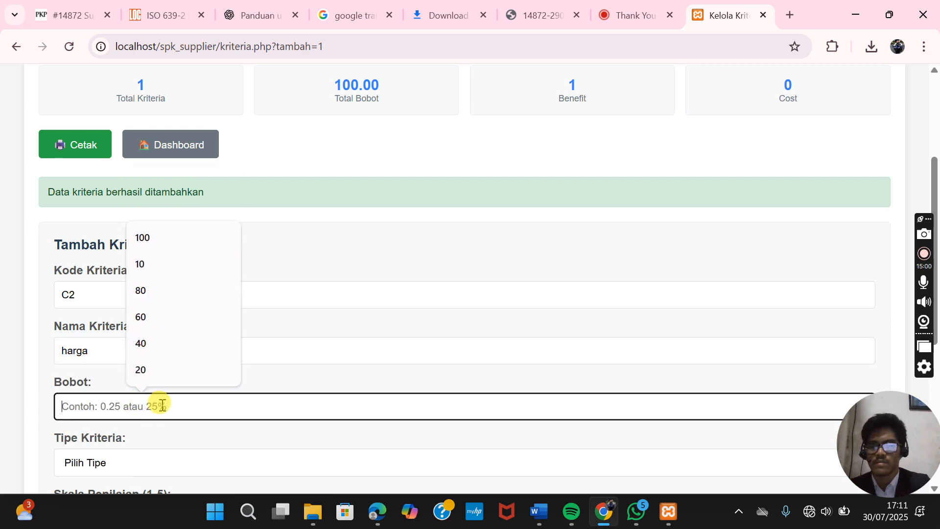
text(80)
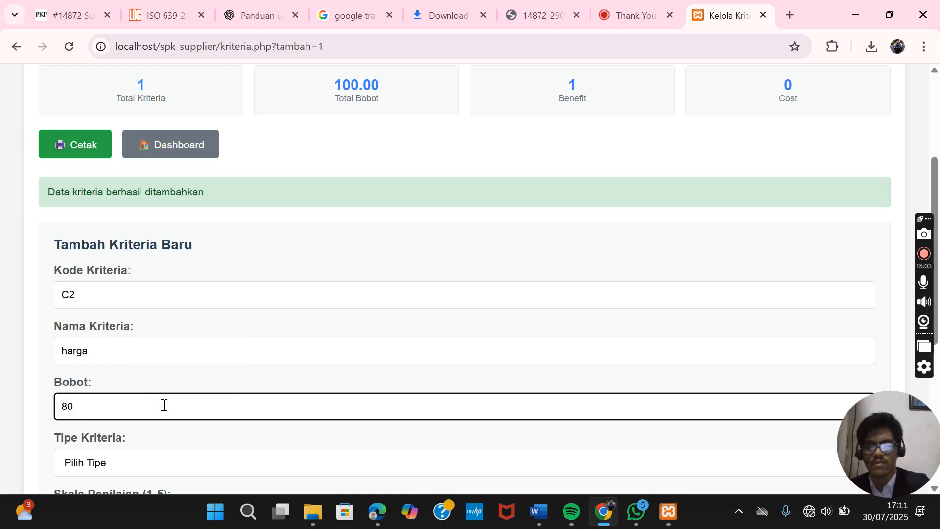
scroll(163, 404, down, 1)
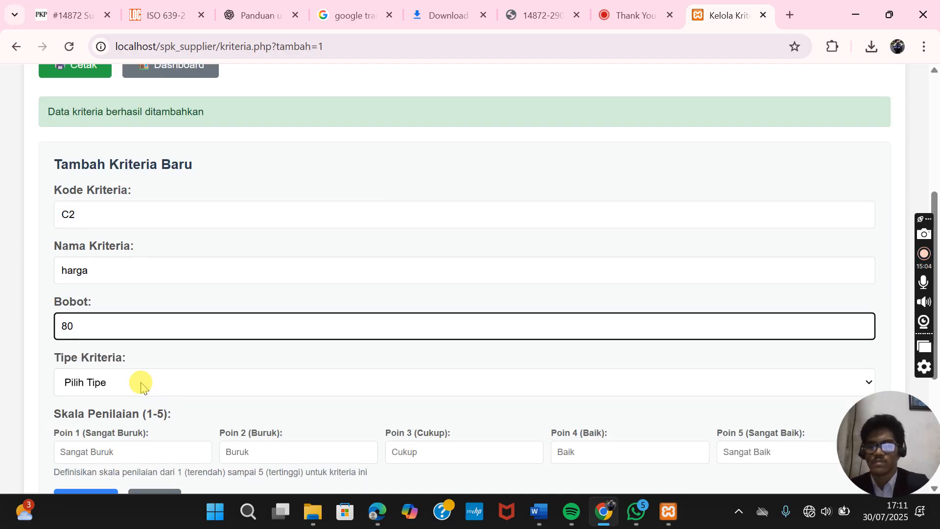
click(139, 383)
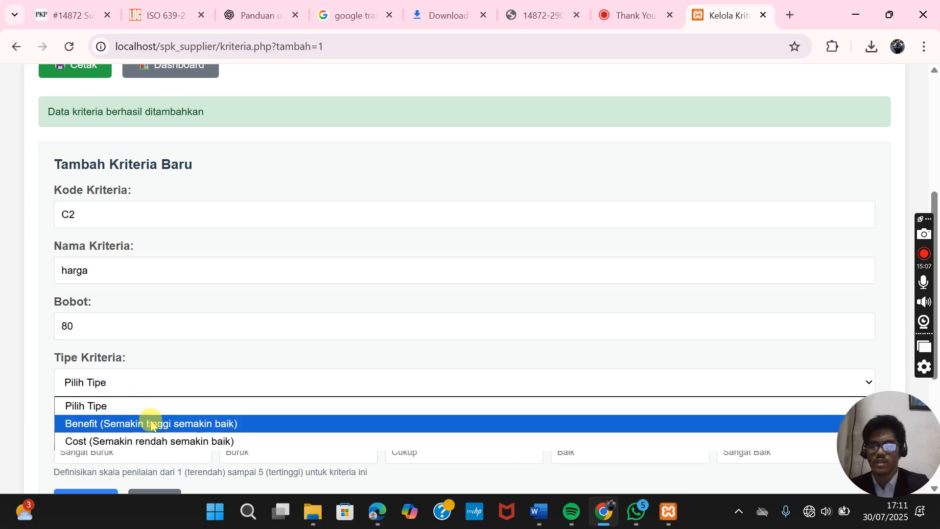
click(154, 440)
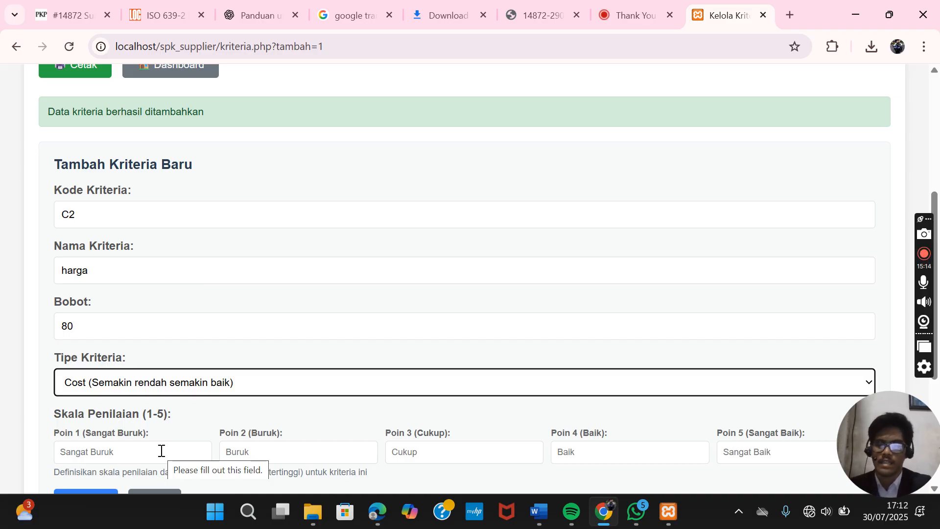
- Enter 1, 2, 3, 4, 5 as the Poin 1–5 scale values for C2
click(161, 450)
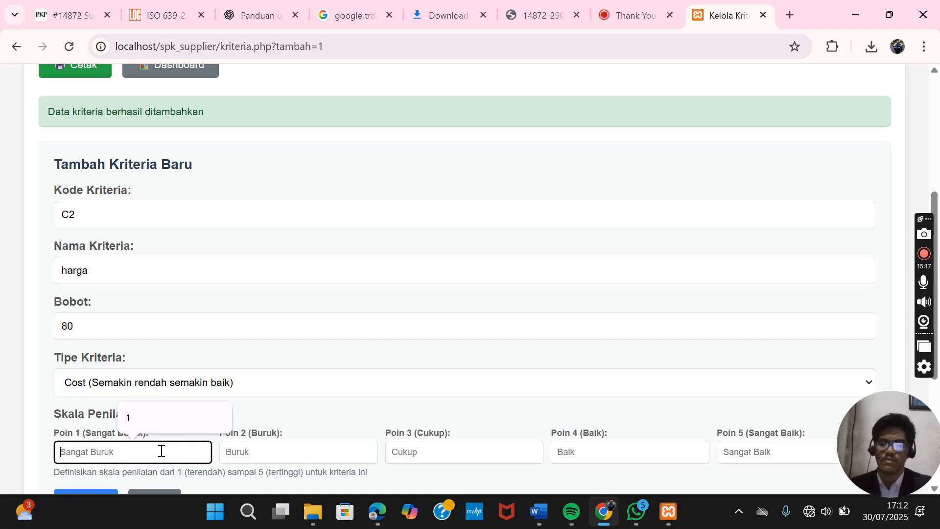
text(1)
click(247, 451)
text(2)
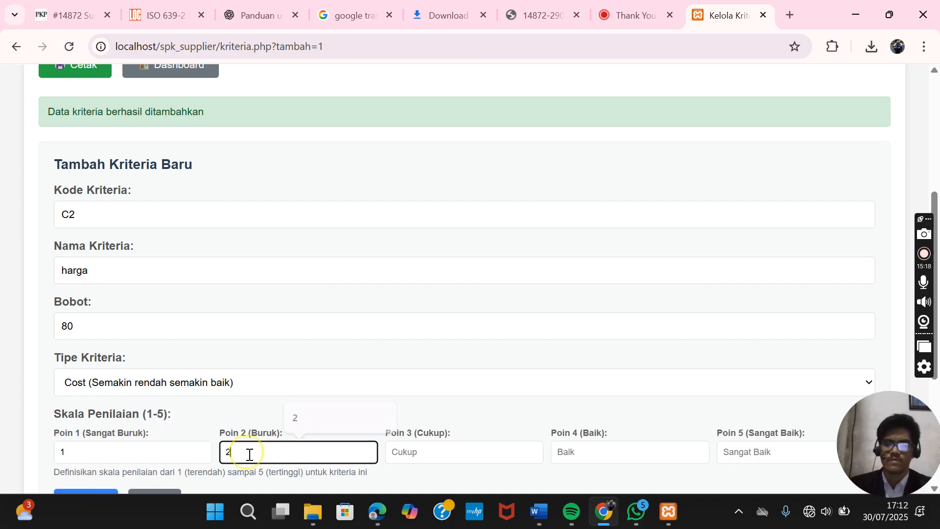
click(442, 449)
text(3)
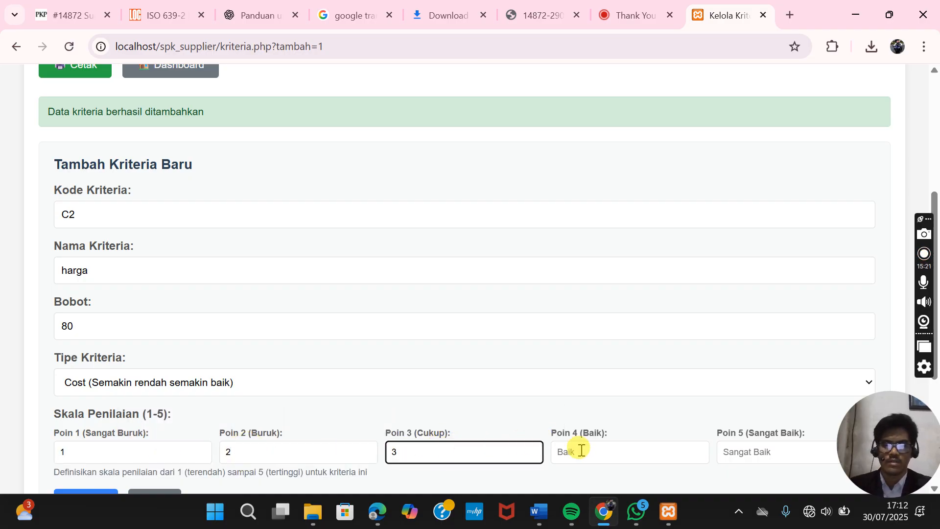
click(580, 449)
text(4)
click(735, 451)
text(5)
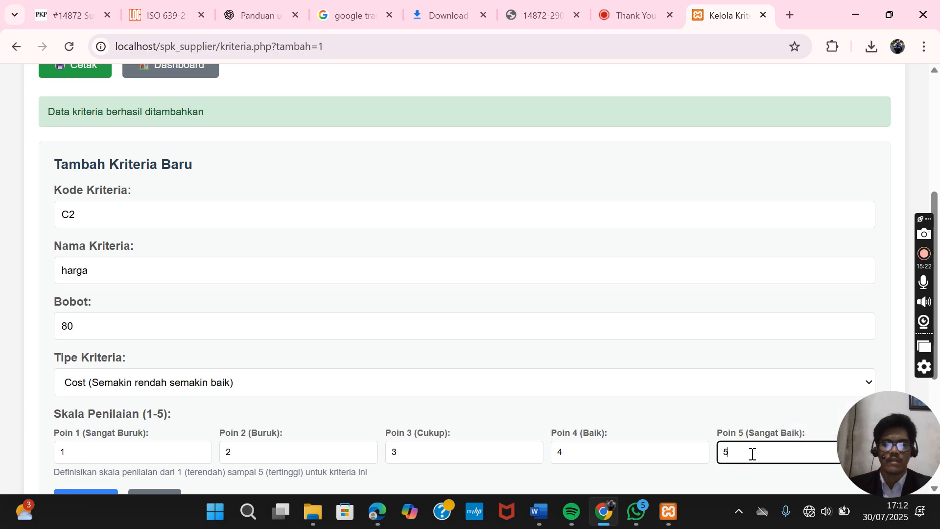
scroll(573, 328, down, 1)
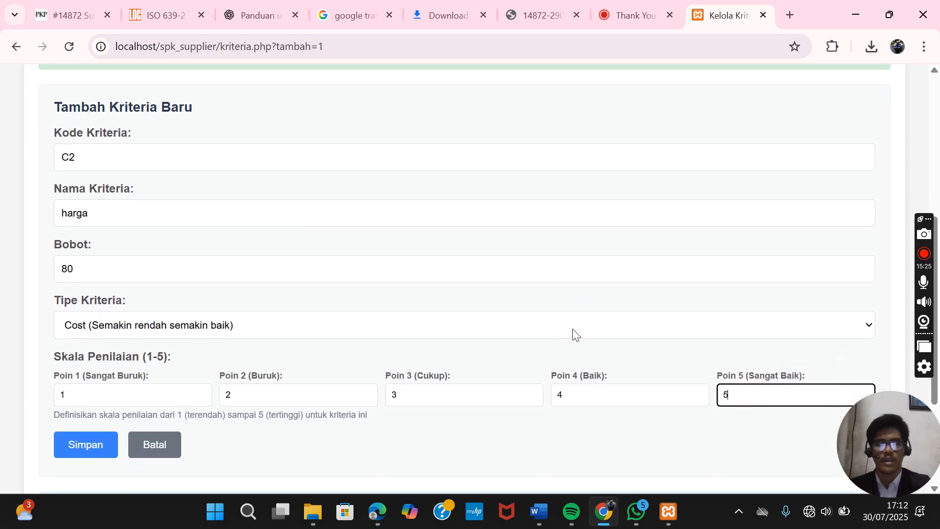
- Save criterion C2 harga and confirm the total weight is 180.00
click(84, 444)
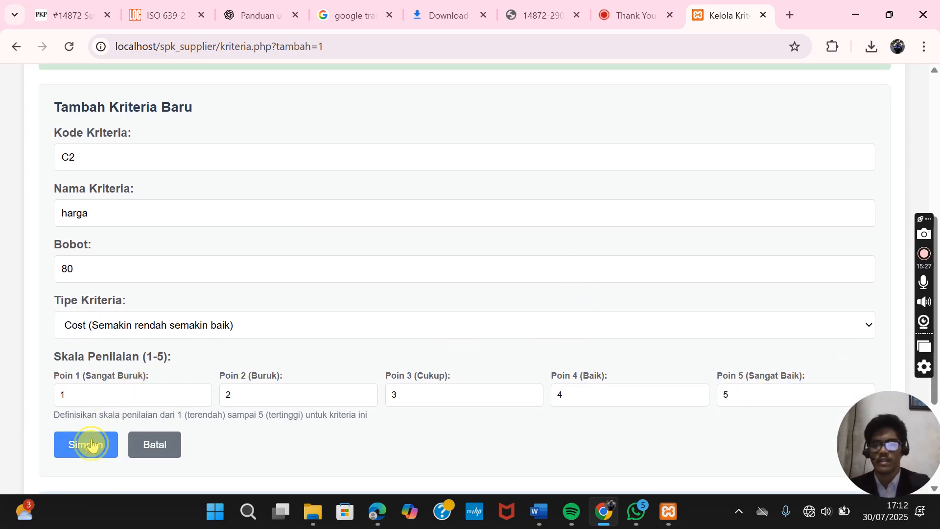
scroll(304, 332, down, 8)
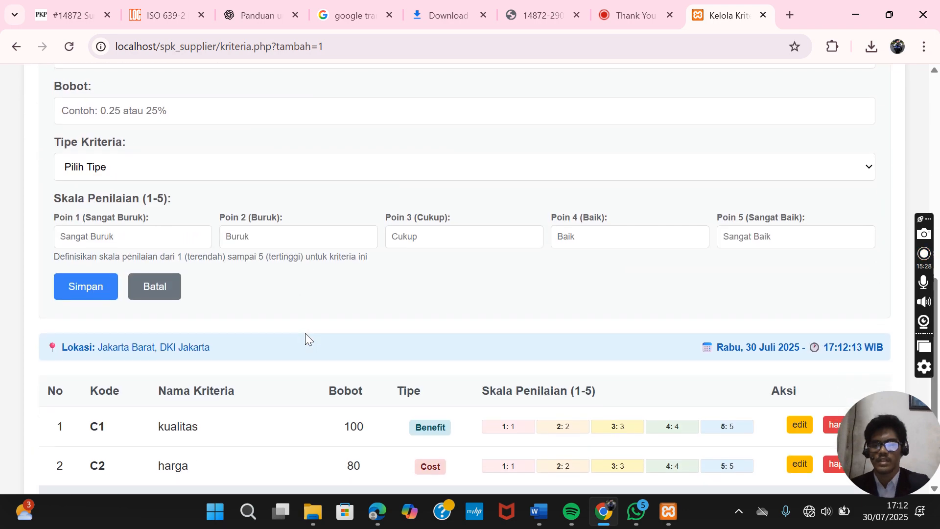
scroll(305, 337, down, 1)
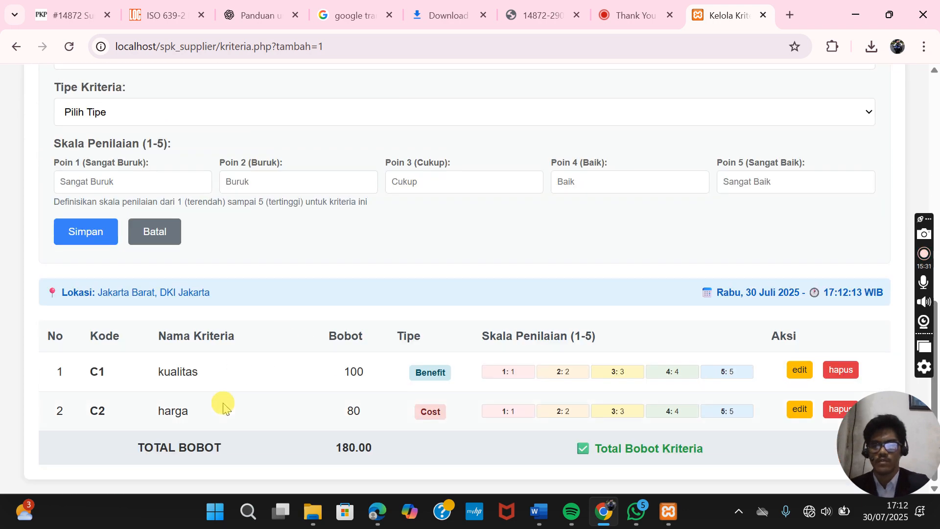
scroll(224, 407, up, 7)
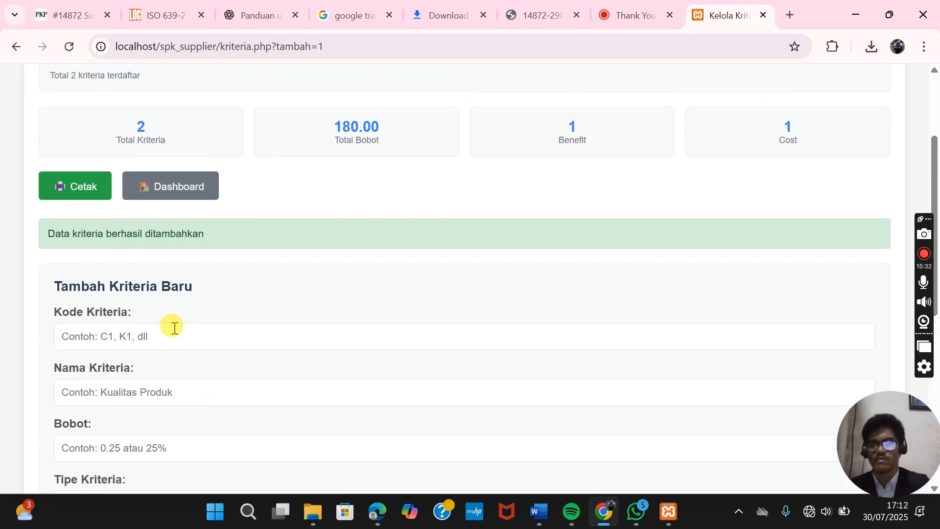
- Enter criterion code C3, name waktu and weight 60, correcting a mistyped digit
click(174, 328)
text(C)
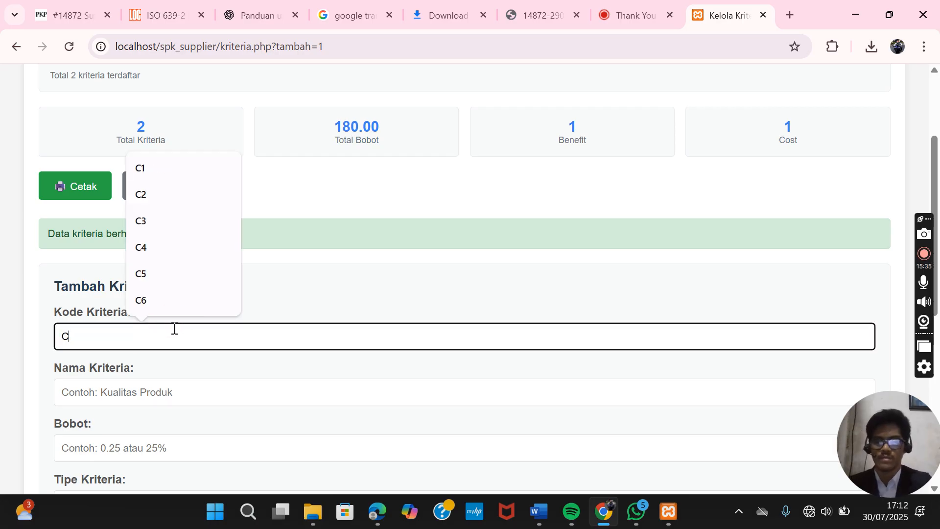
text(3)
click(148, 385)
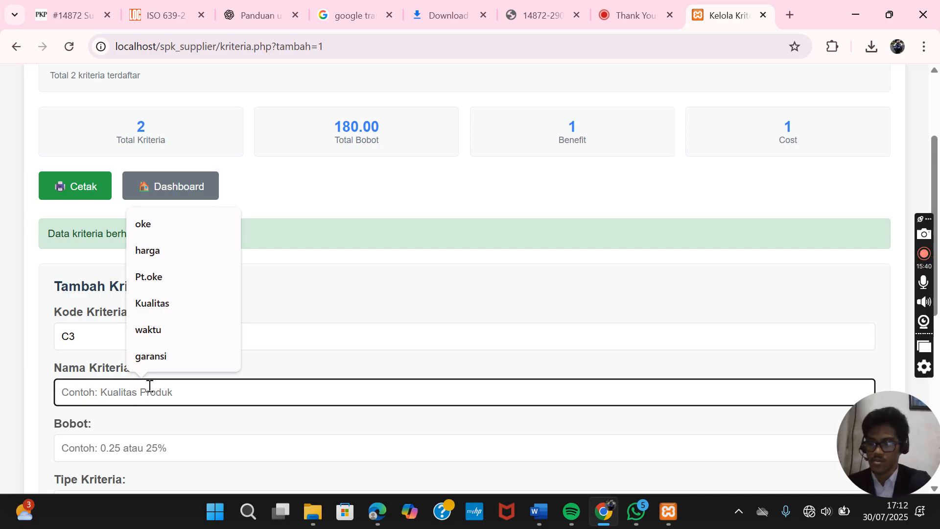
text(wa)
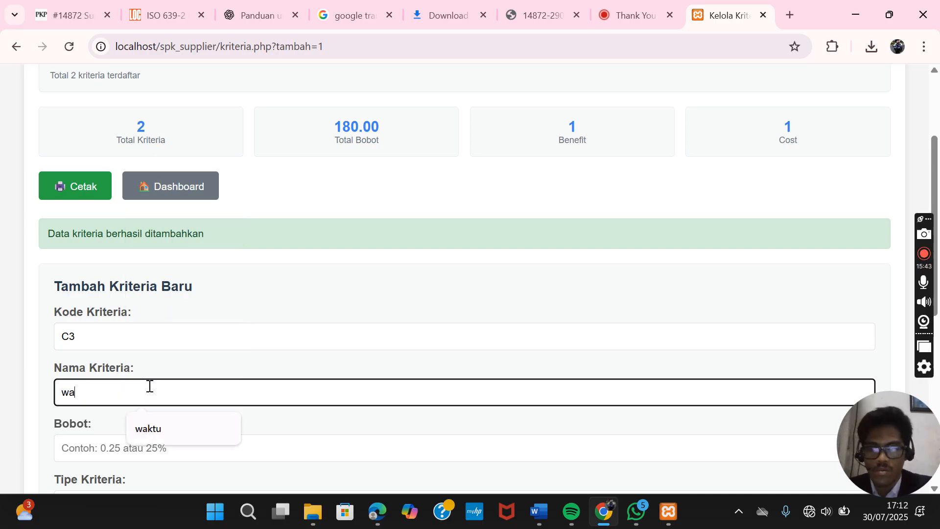
text(ktu)
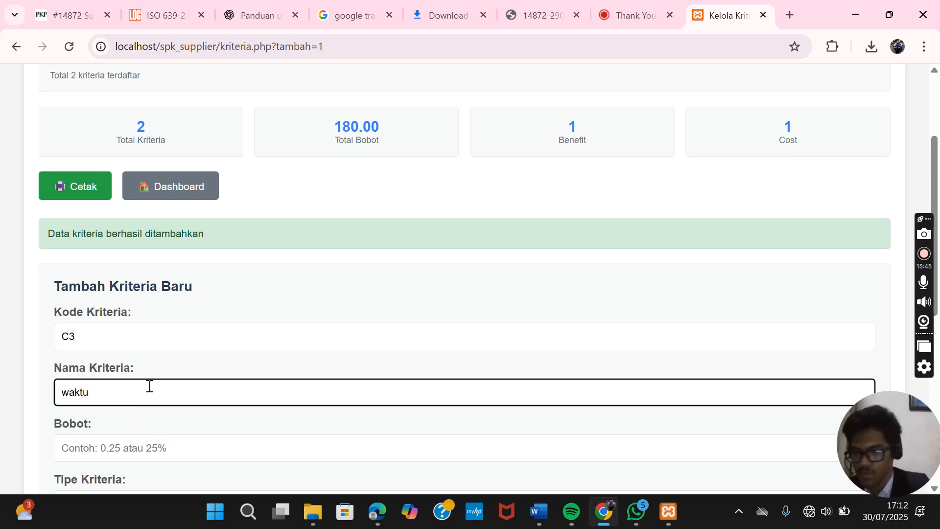
scroll(149, 386, down, 1)
click(149, 386)
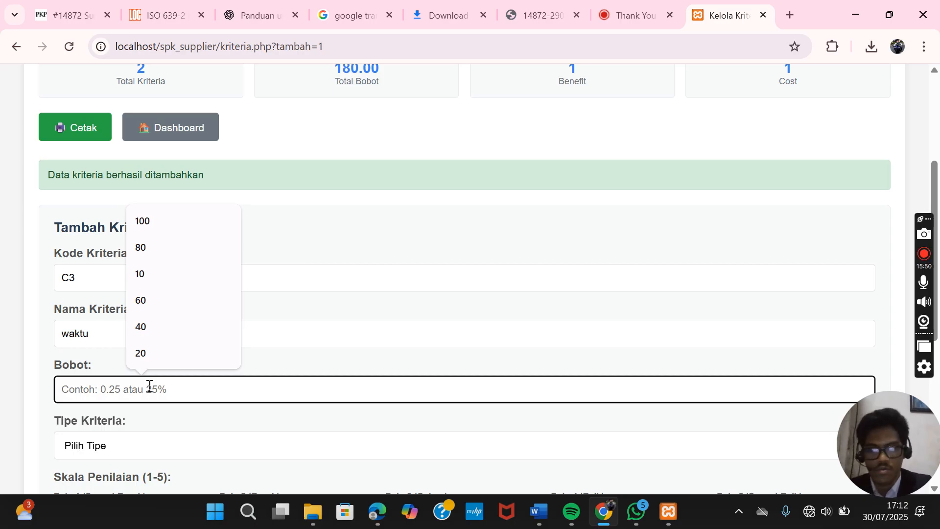
text(6)
key(BackSpace)
text(60)
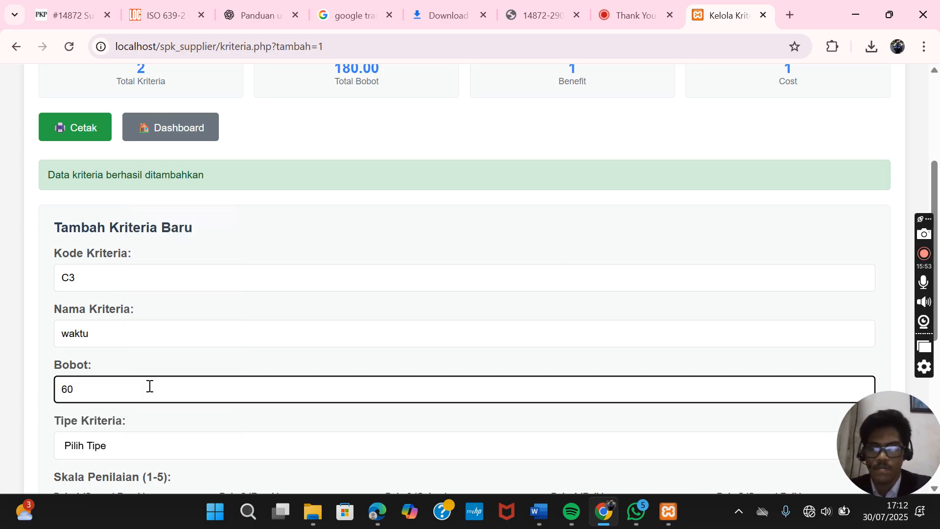
scroll(149, 385, down, 1)
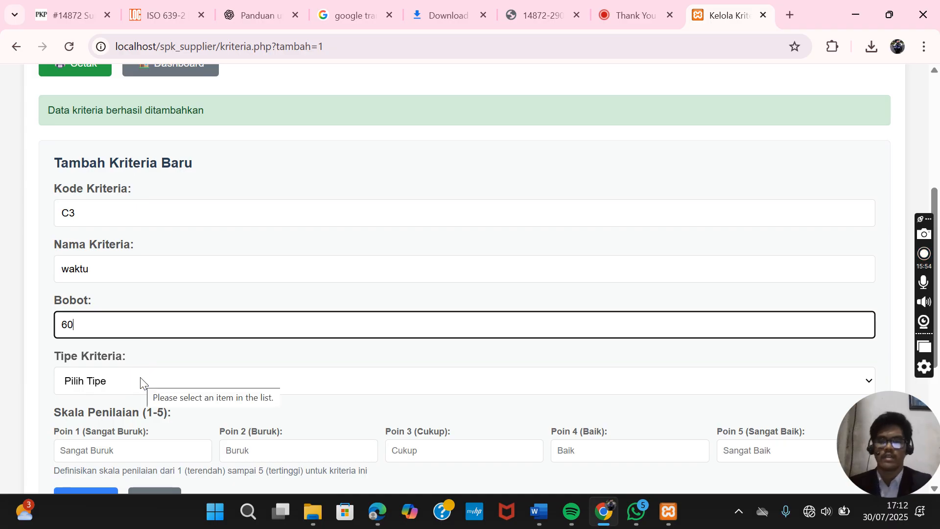
- Set waktu's type to Benefit and enter scale points 1, 2, 3, 4, 5
click(141, 382)
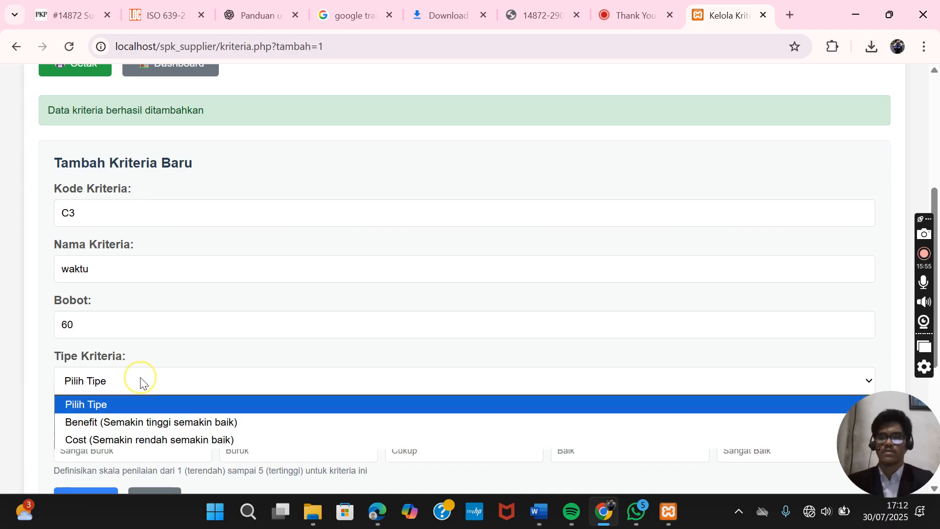
click(157, 422)
scroll(156, 419, down, 1)
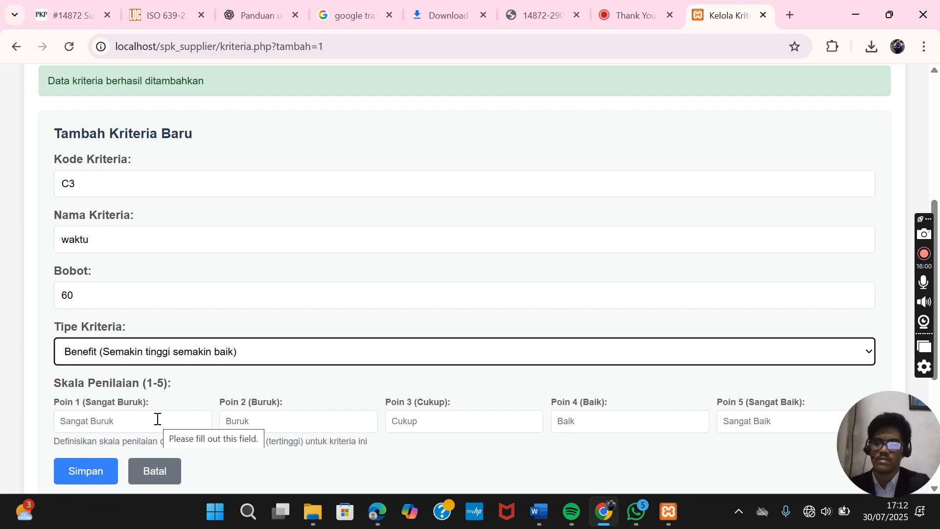
click(156, 420)
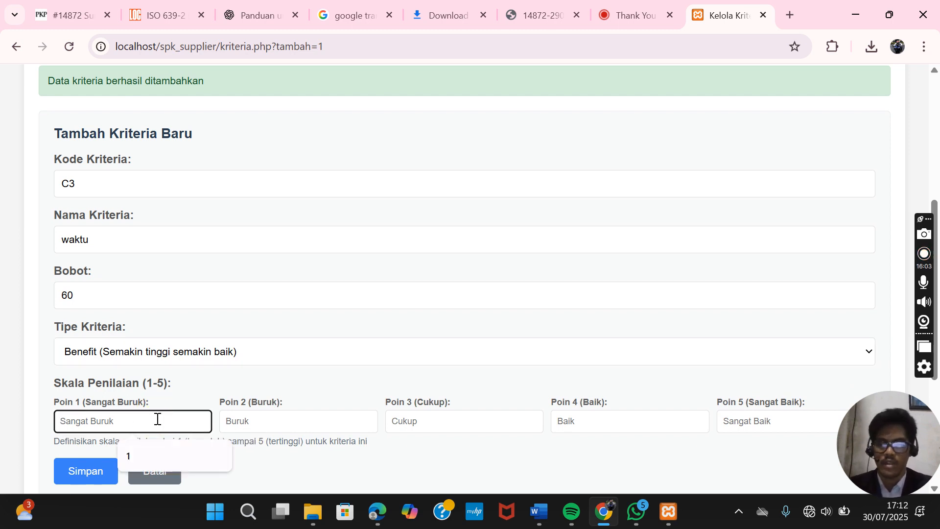
text(1)
click(237, 420)
text(2)
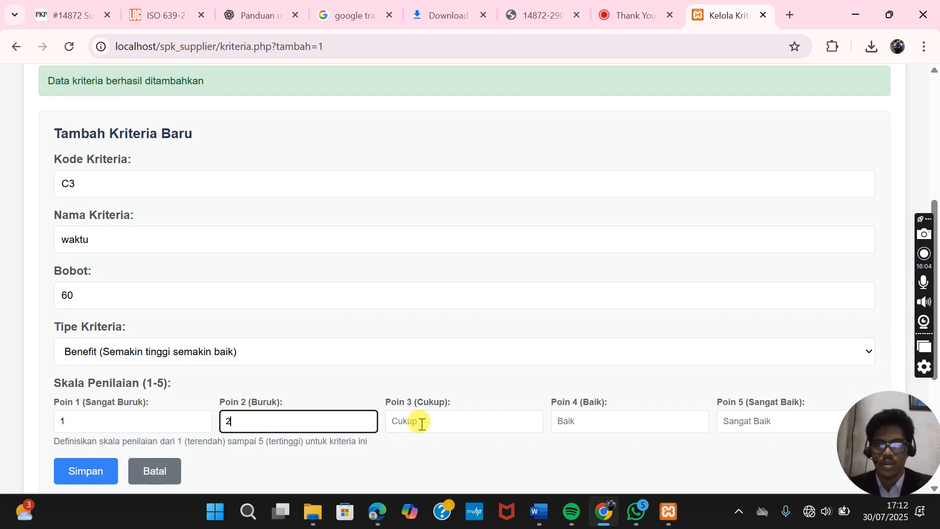
click(464, 422)
text(3)
click(580, 423)
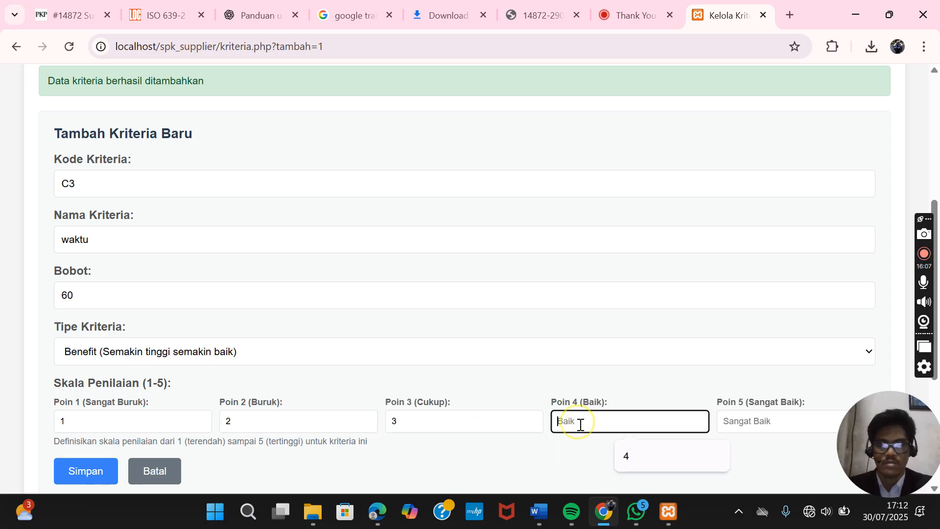
text(4)
click(744, 420)
text(5)
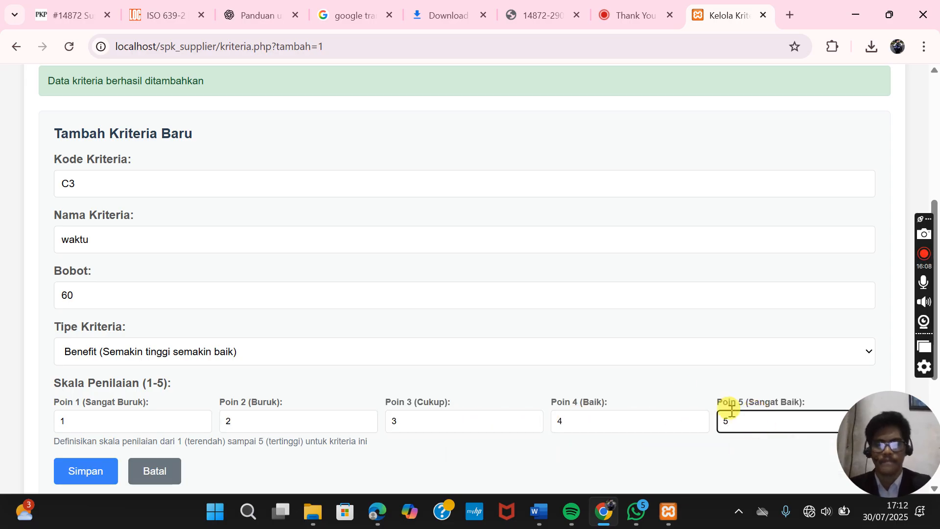
- Save criterion C3 waktu, bringing the table's total weight to 240.00
scroll(455, 347, down, 2)
scroll(458, 349, up, 1)
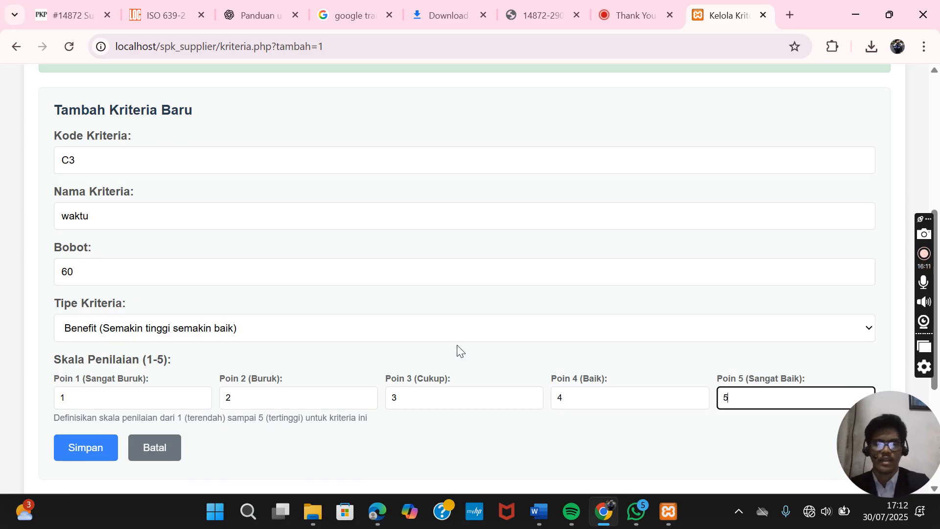
click(84, 446)
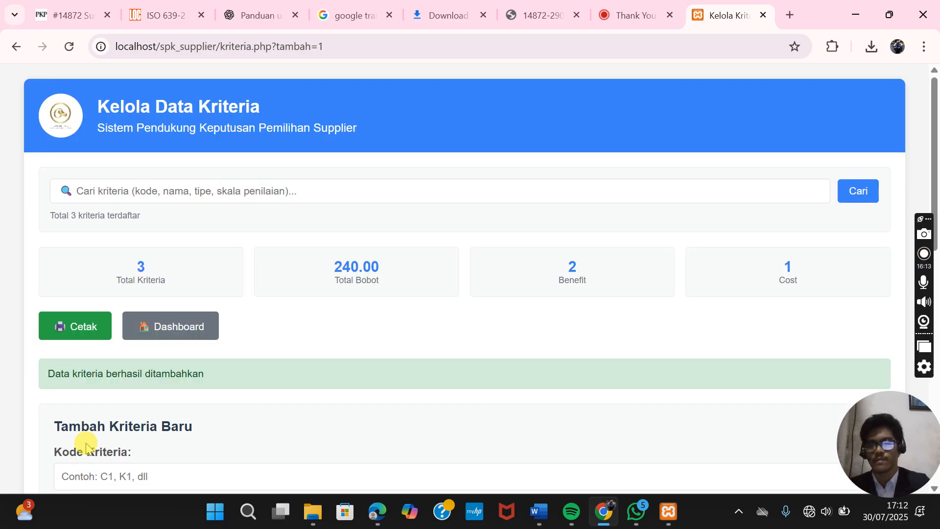
scroll(244, 398, down, 10)
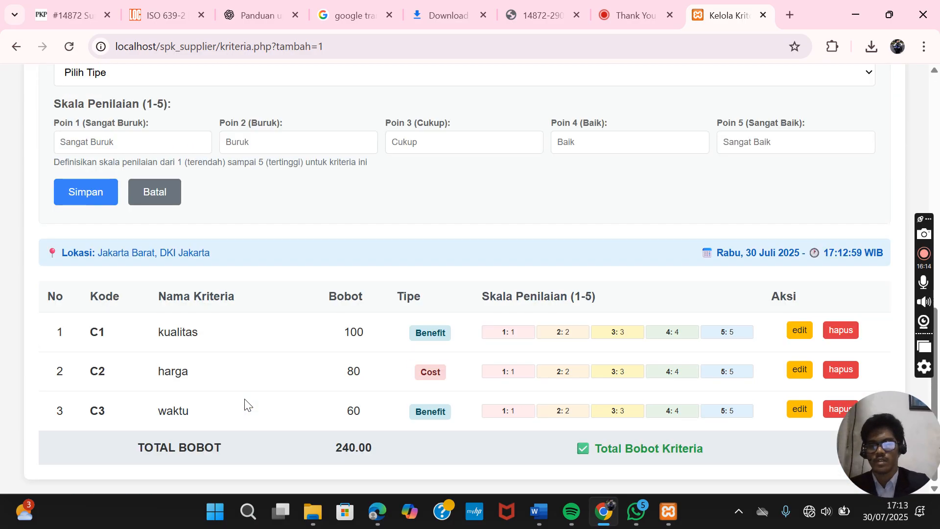
scroll(245, 406, up, 7)
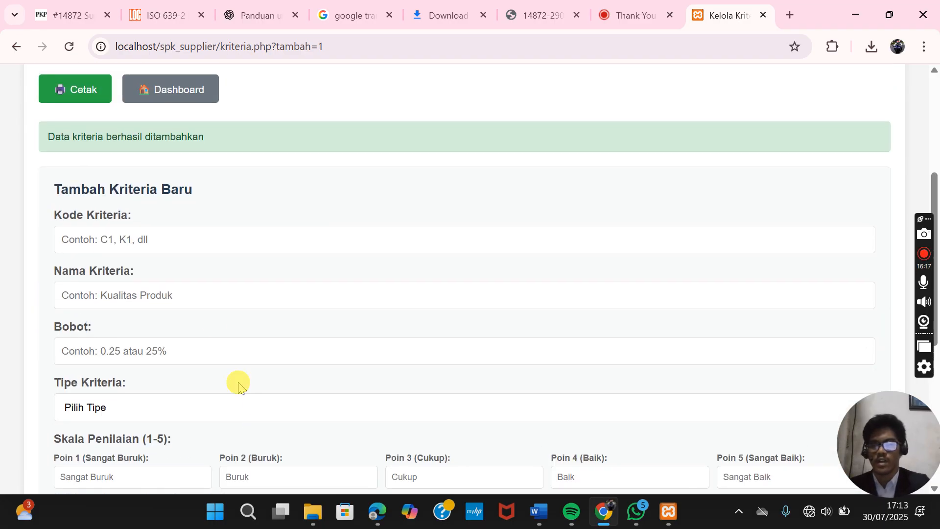
- Enter code C4 and name kuantitas for the fourth criterion
click(175, 245)
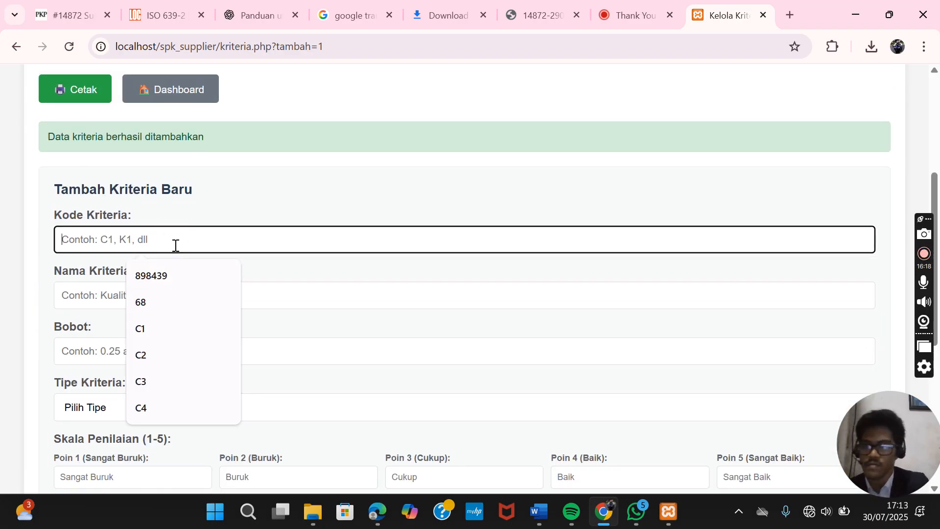
text(C4)
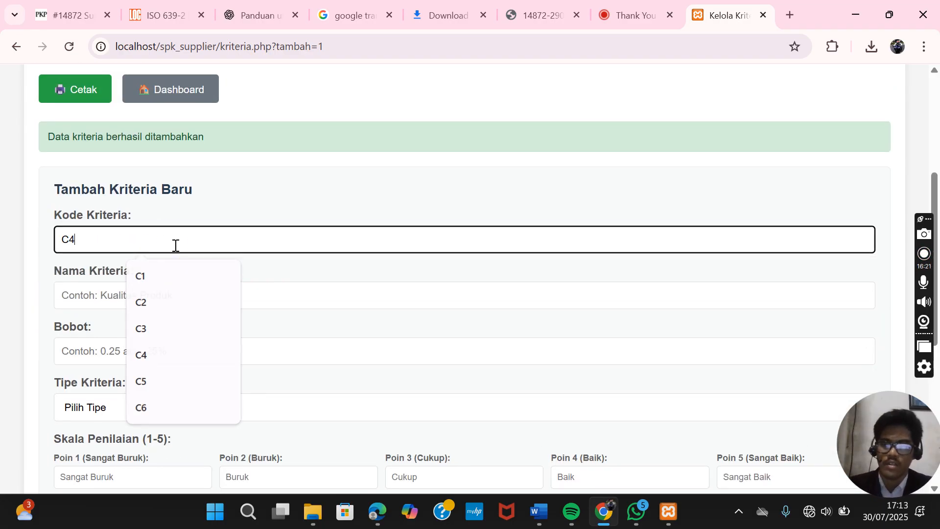
click(141, 295)
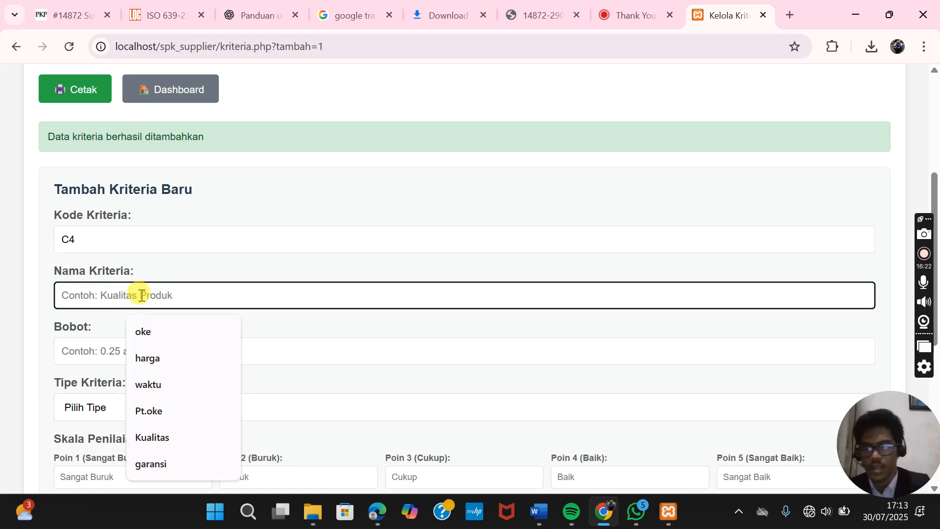
text(kuantitas)
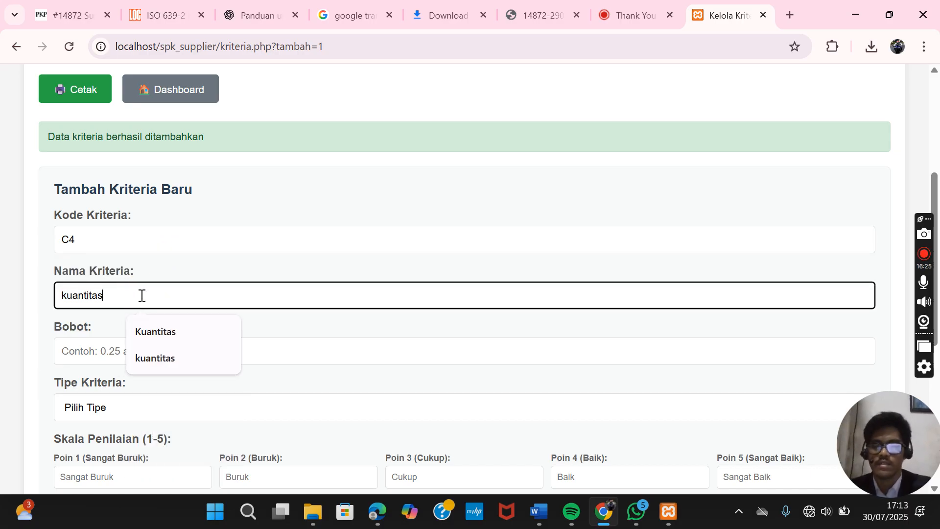
scroll(139, 296, down, 1)
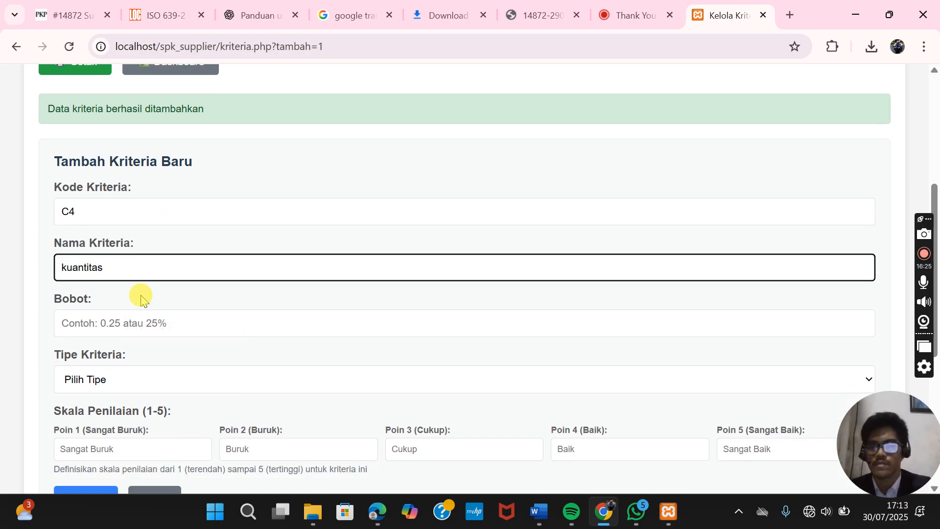
click(106, 325)
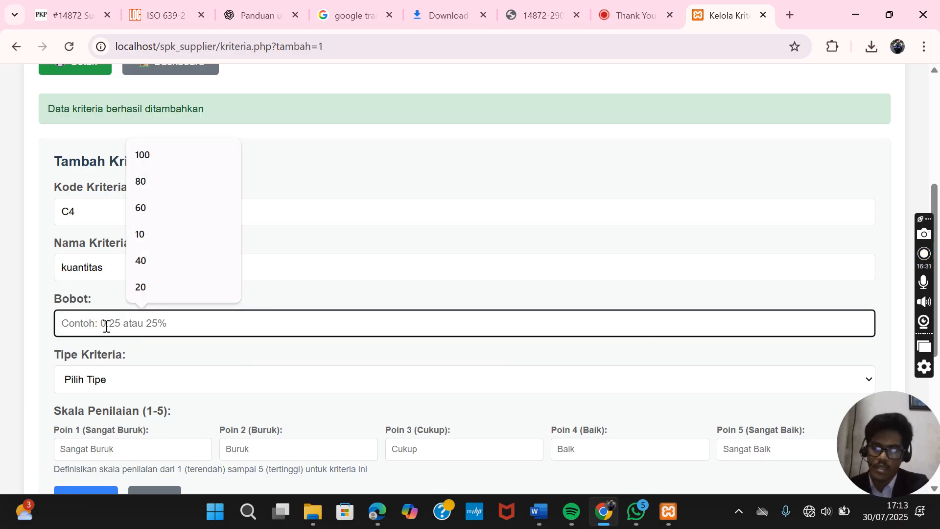
- Give C4 weight 40, type Benefit and scale points 1, 2, 3, 4, 5
text(40)
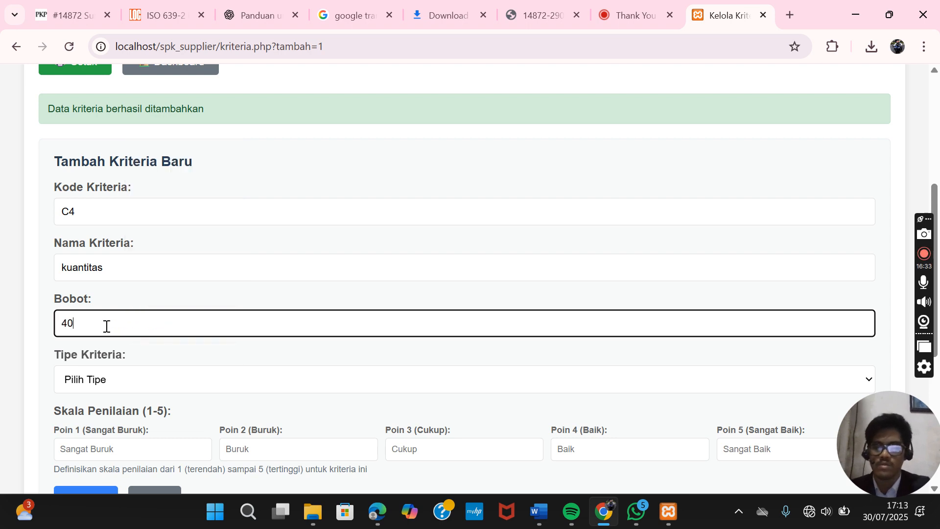
click(135, 379)
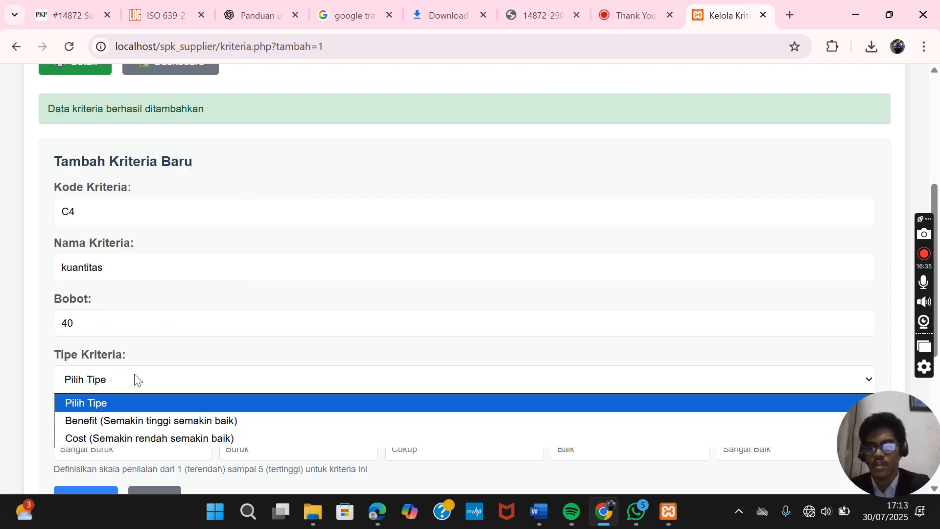
click(156, 420)
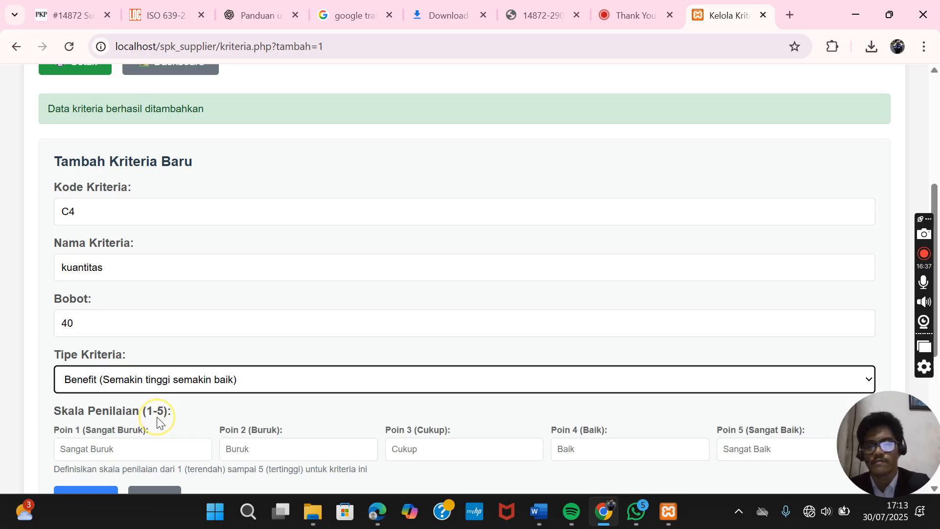
click(164, 454)
text(1)
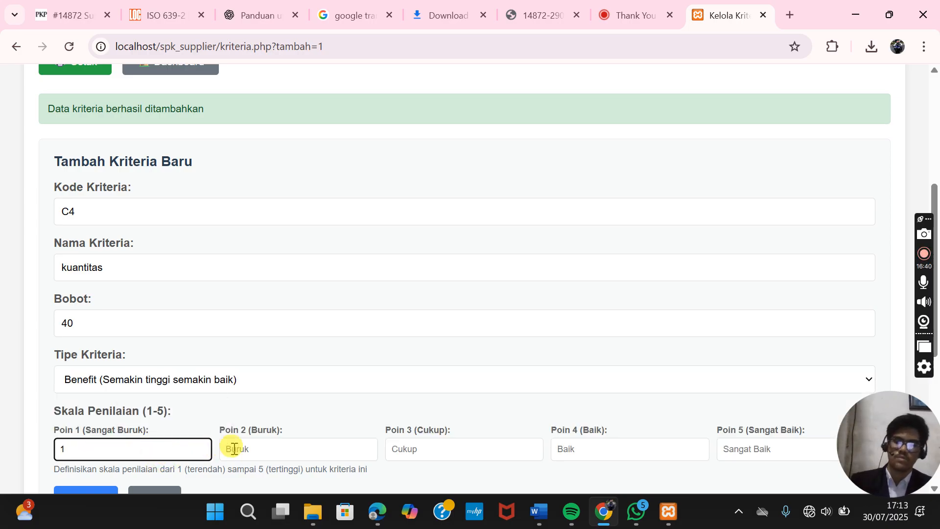
click(242, 447)
text(2)
click(450, 450)
text(3)
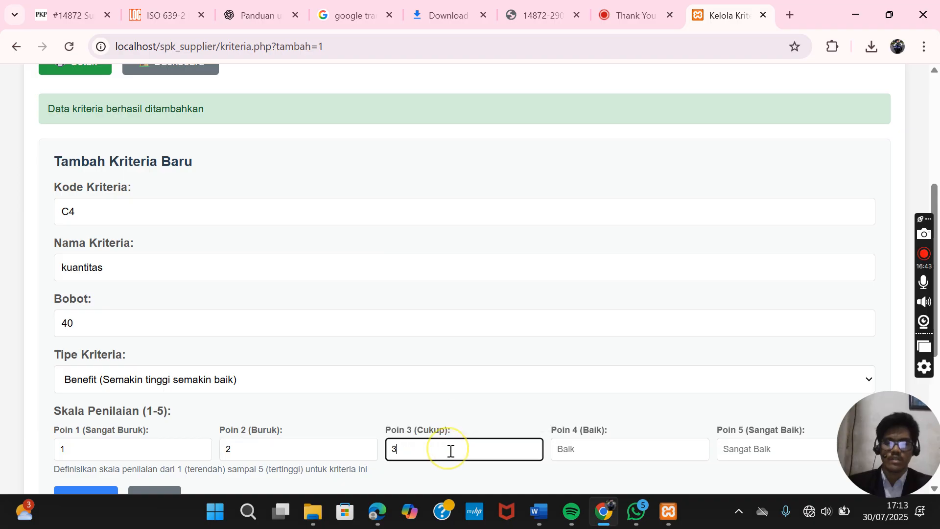
click(582, 447)
text(4)
click(762, 444)
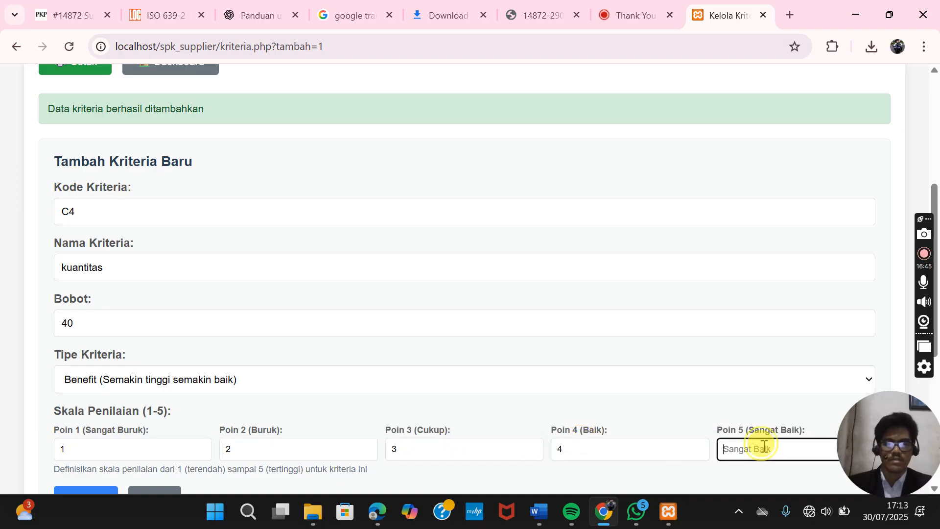
text(5)
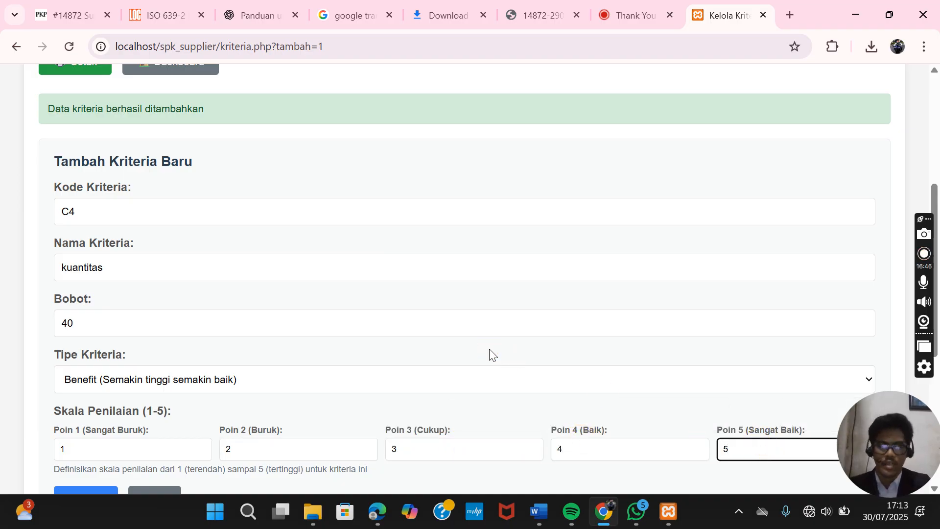
- Save criterion C4 kuantitas, making the total weight 280.00
scroll(489, 352, down, 2)
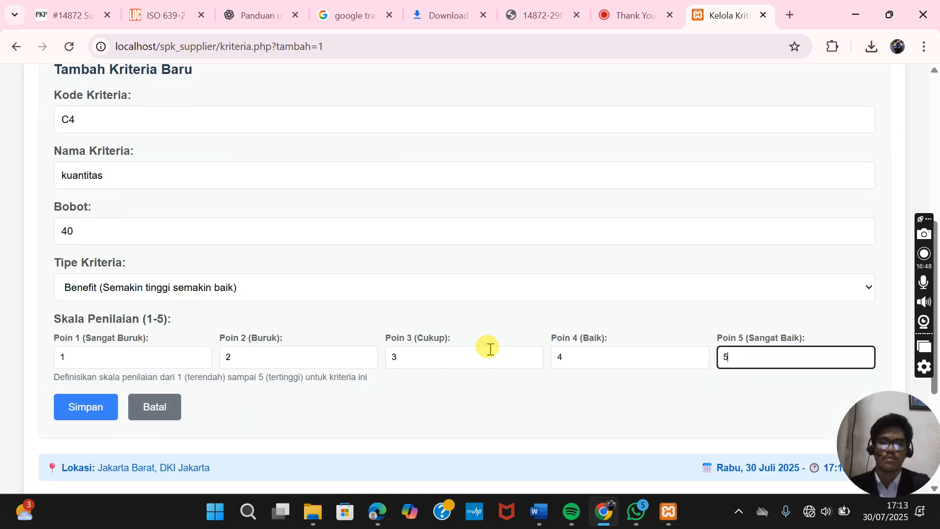
click(94, 404)
scroll(201, 402, down, 12)
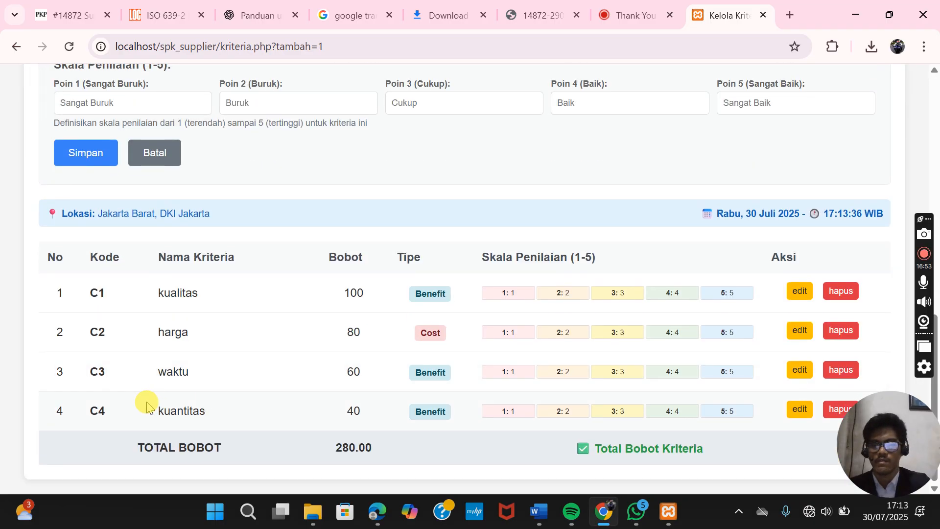
scroll(147, 403, up, 7)
scroll(145, 402, up, 1)
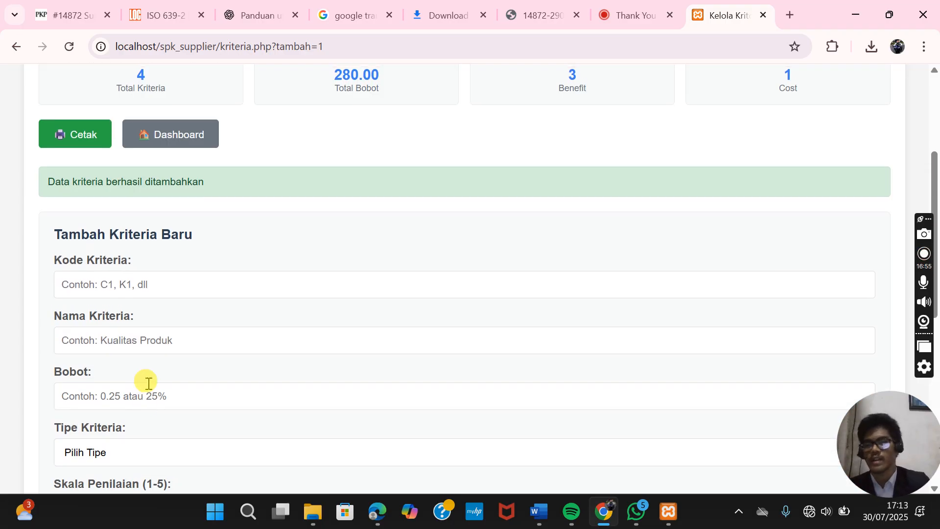
- Enter criterion code C5, name garansi, weight 20 and type Benefit
click(148, 285)
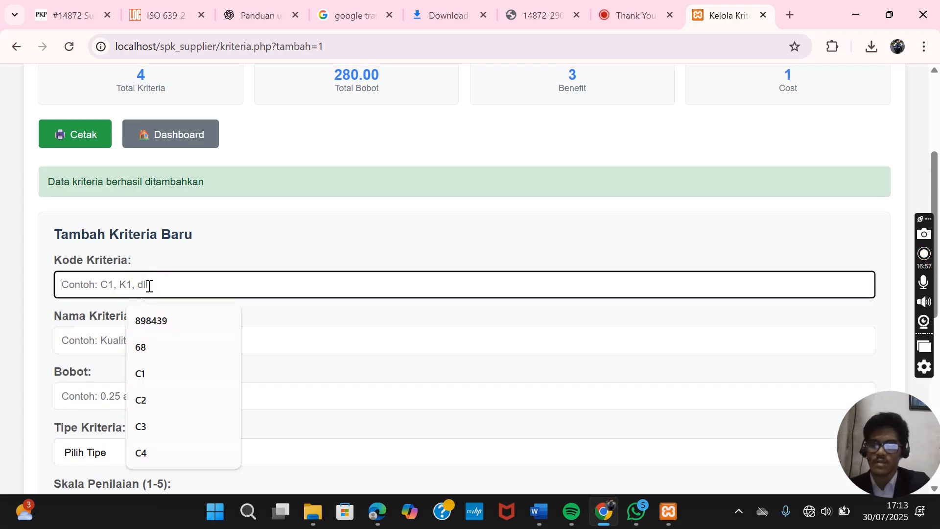
text(C)
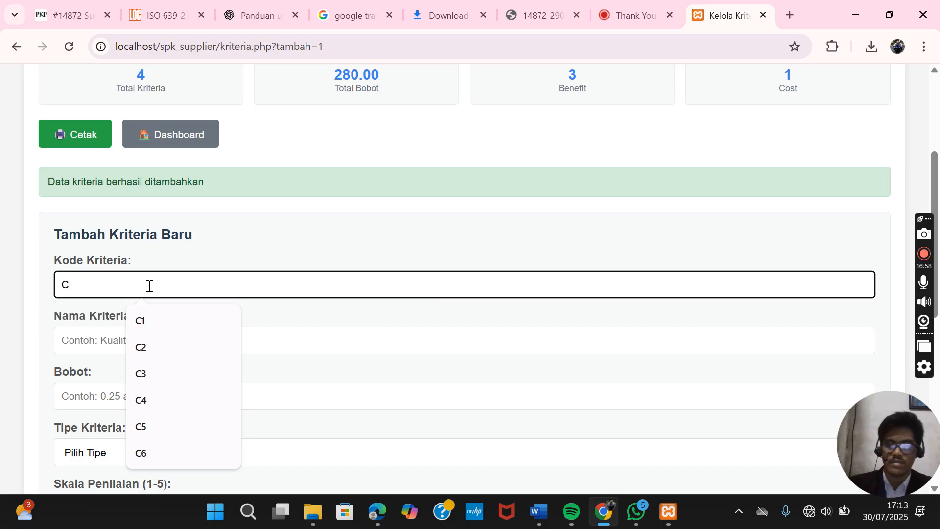
text(5)
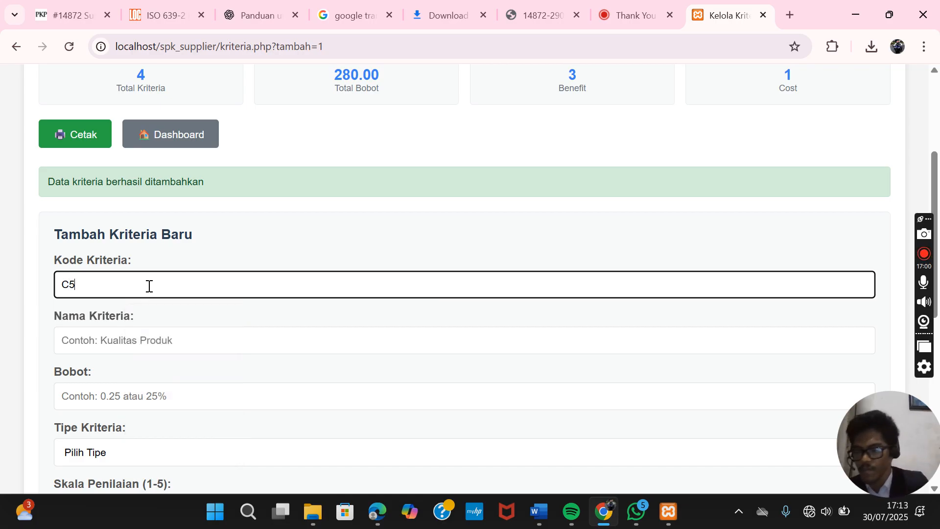
scroll(148, 286, down, 1)
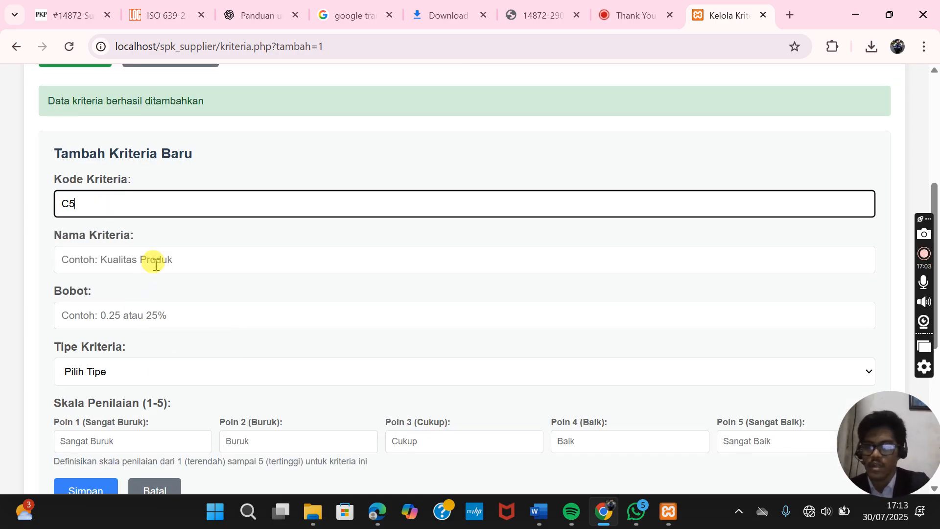
click(155, 264)
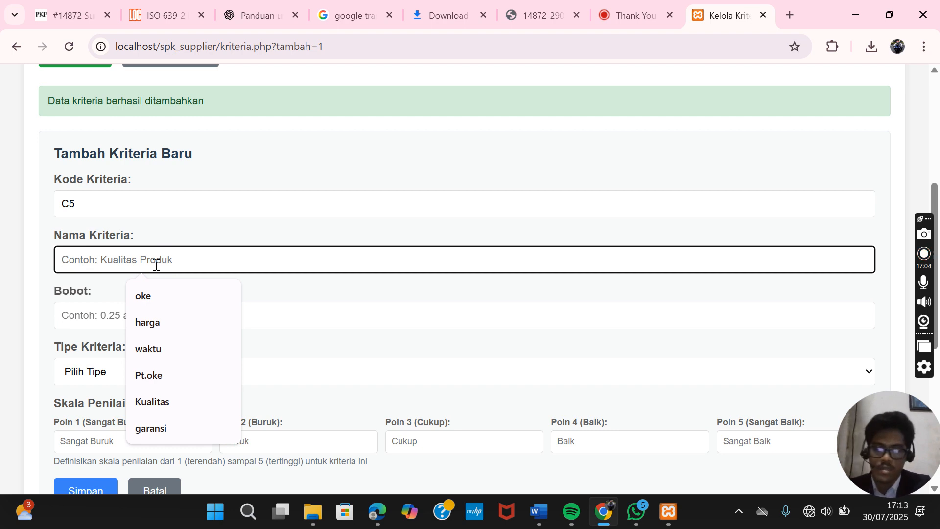
text(garansi)
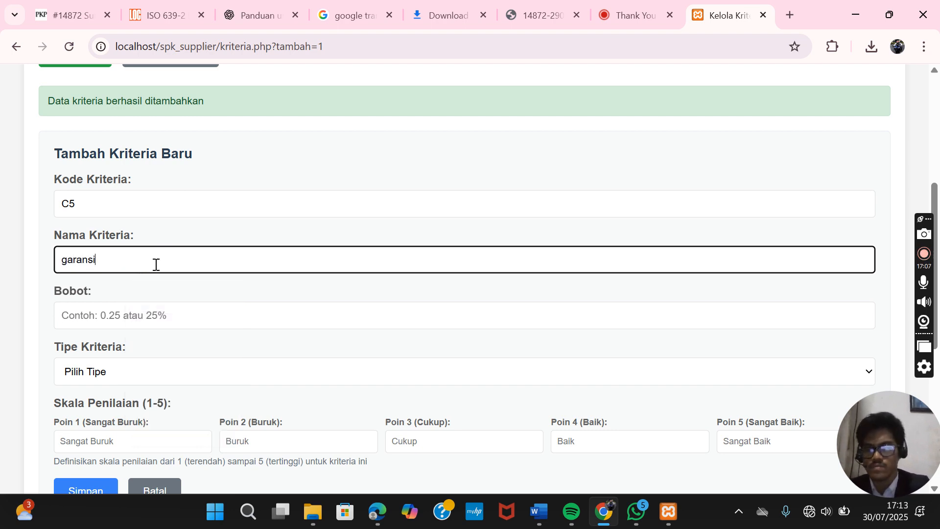
click(131, 314)
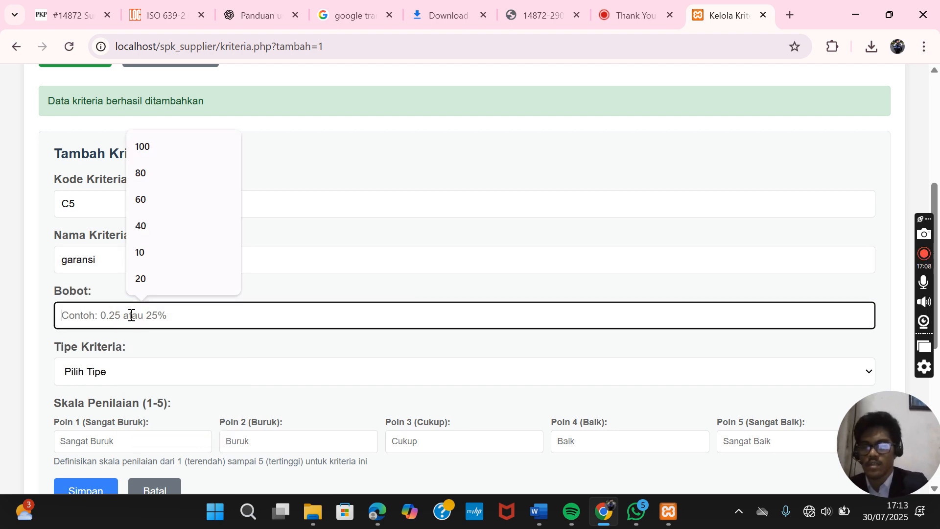
text(20)
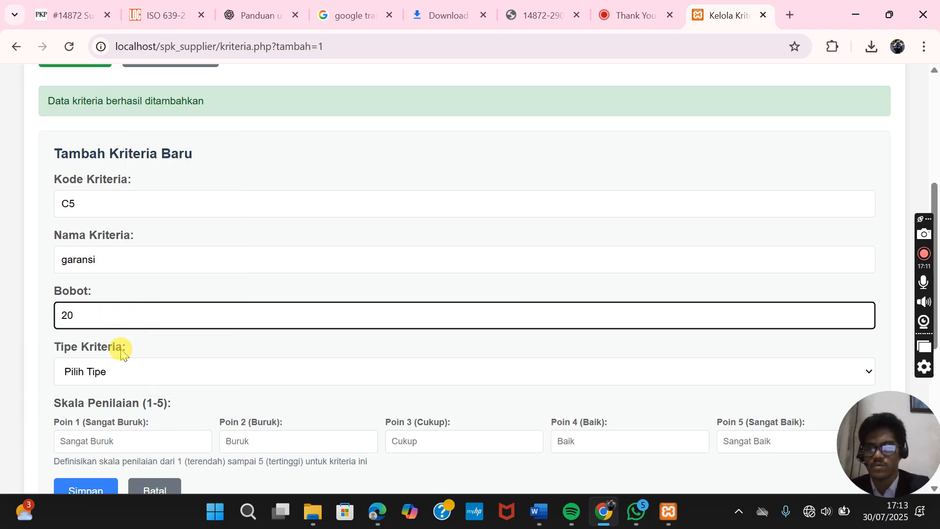
click(121, 374)
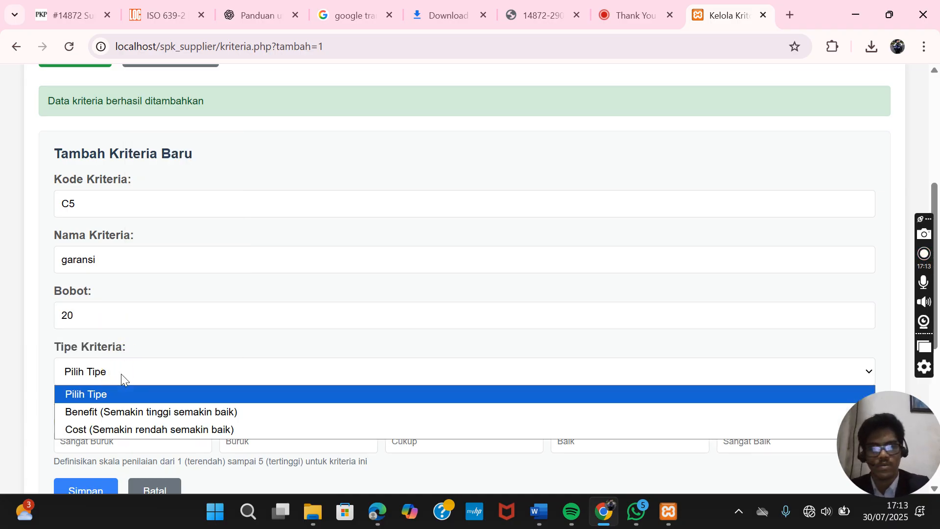
click(120, 407)
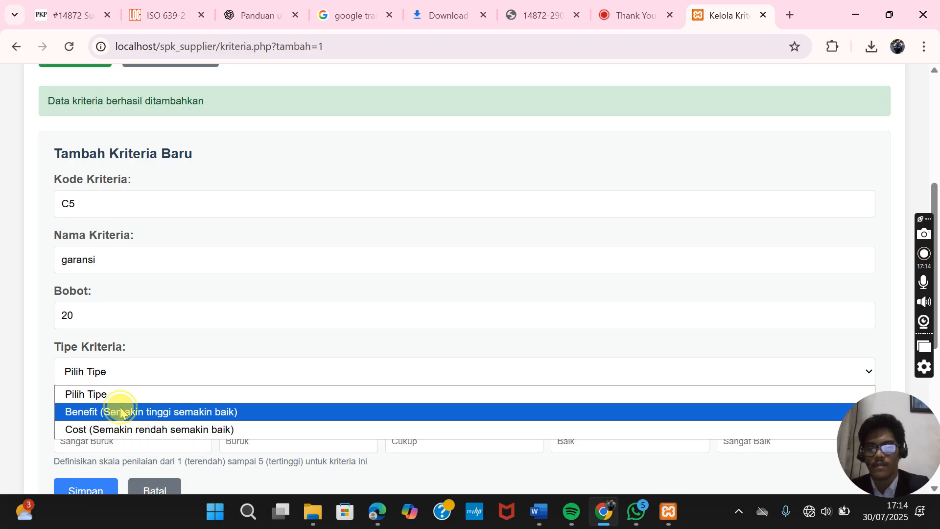
- Enter 1, 2, 3, 4, 5 as the Poin 1–5 scale values for C5
click(143, 441)
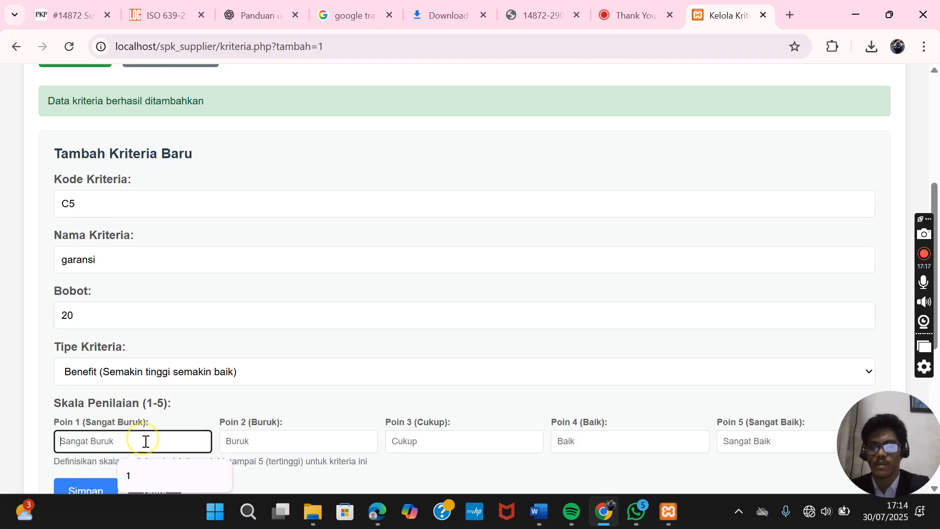
text(1)
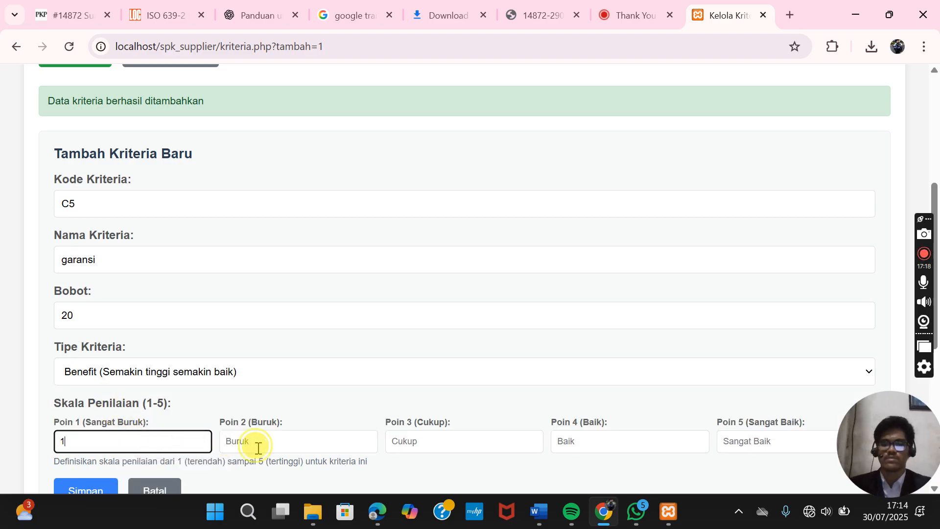
click(256, 442)
text(2)
click(432, 439)
text(3)
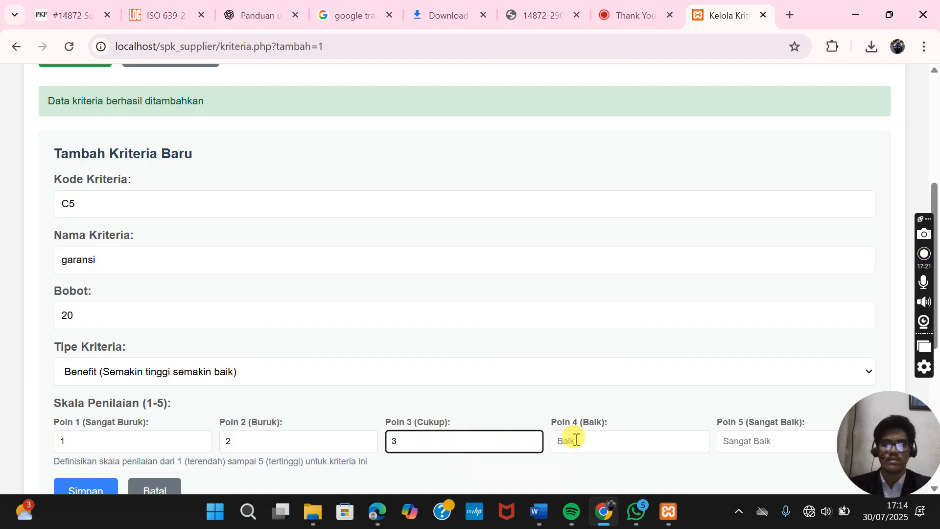
click(590, 441)
text(4)
click(754, 442)
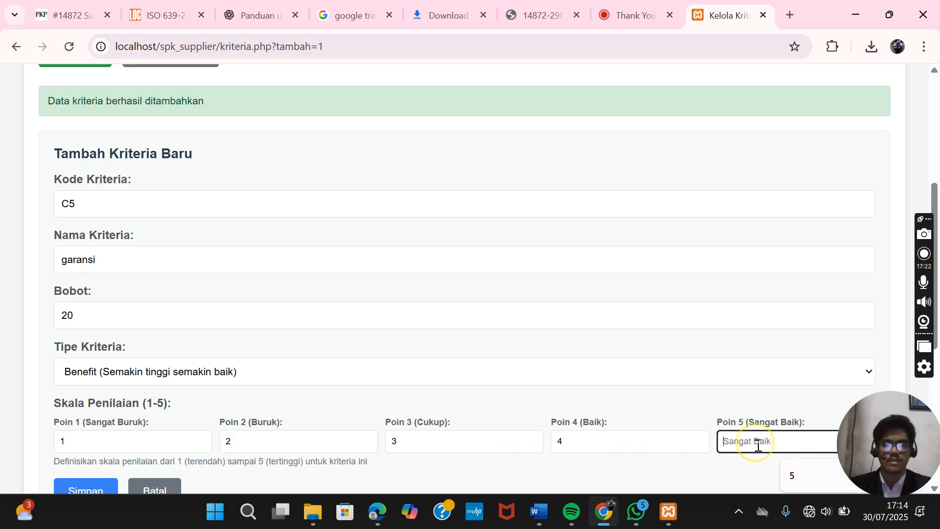
text(5)
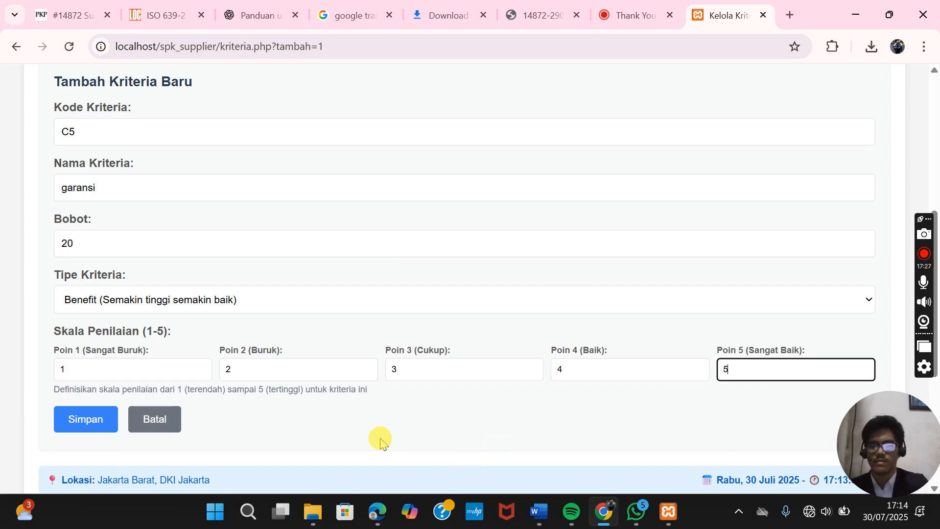
click(85, 424)
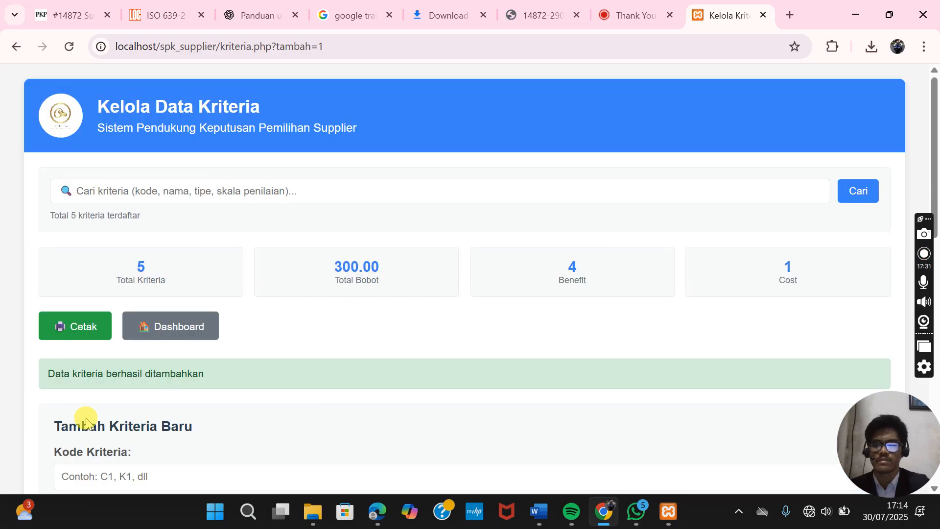
scroll(225, 400, down, 13)
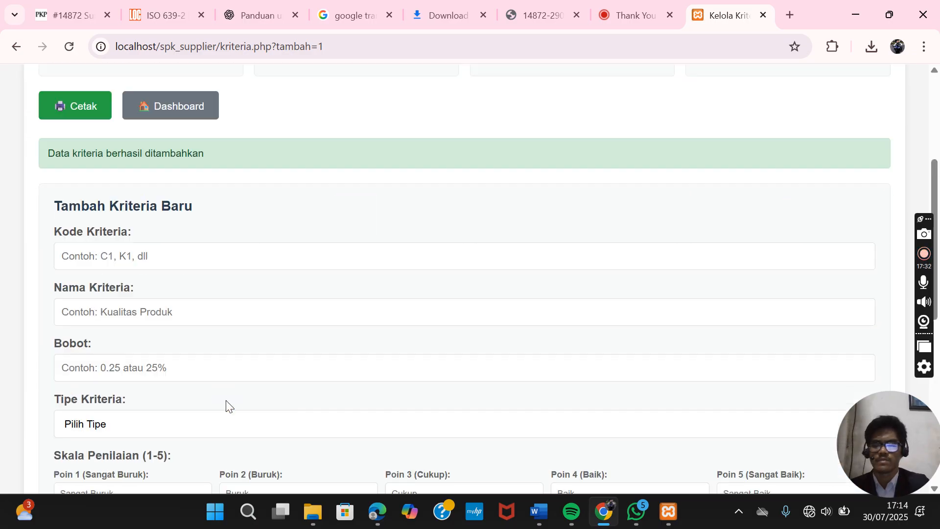
scroll(226, 400, up, 3)
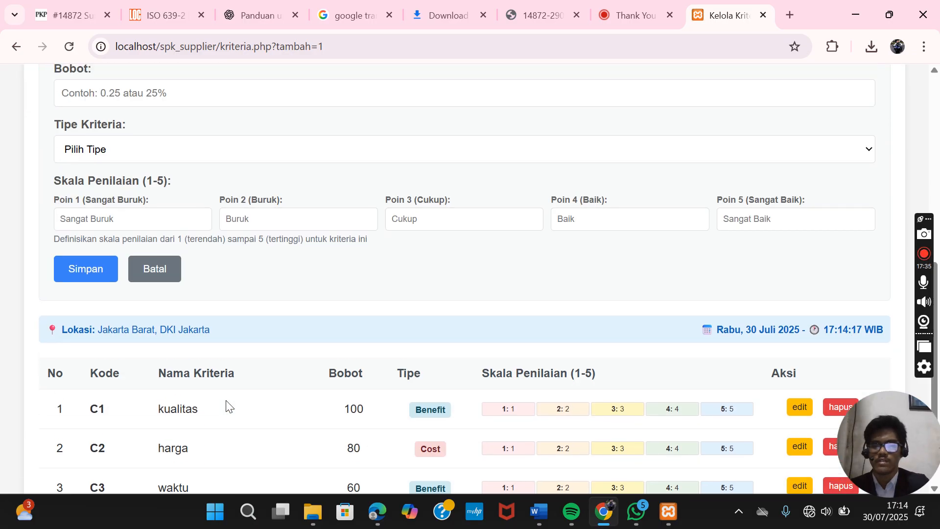
scroll(225, 405, down, 3)
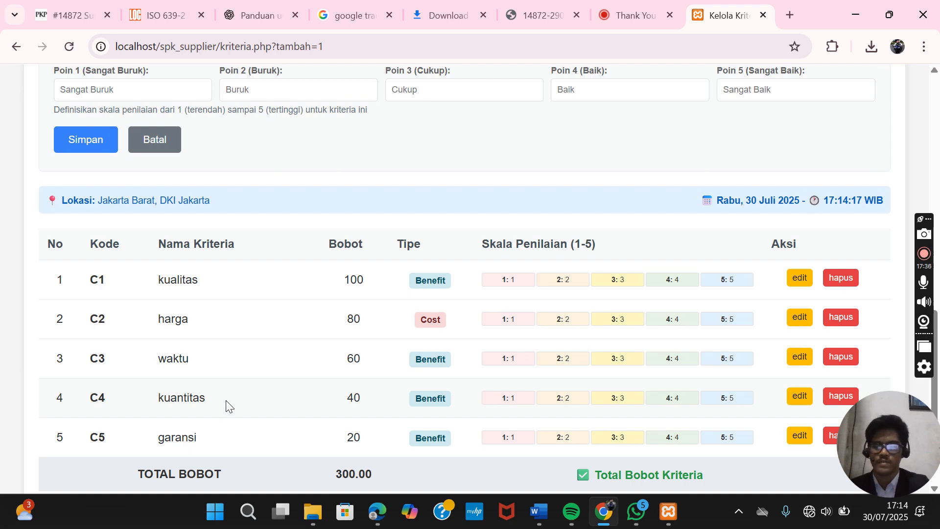
scroll(225, 406, up, 9)
scroll(226, 406, down, 5)
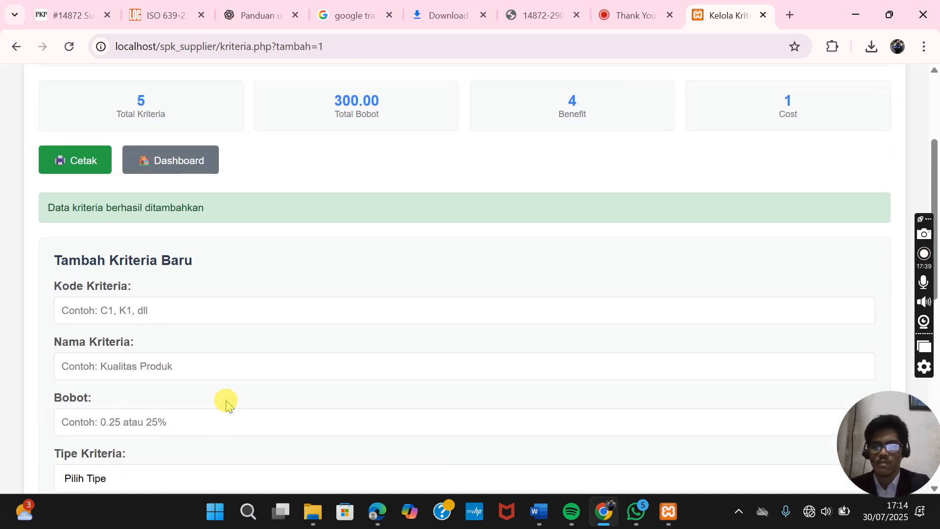
scroll(226, 406, down, 3)
scroll(226, 405, down, 1)
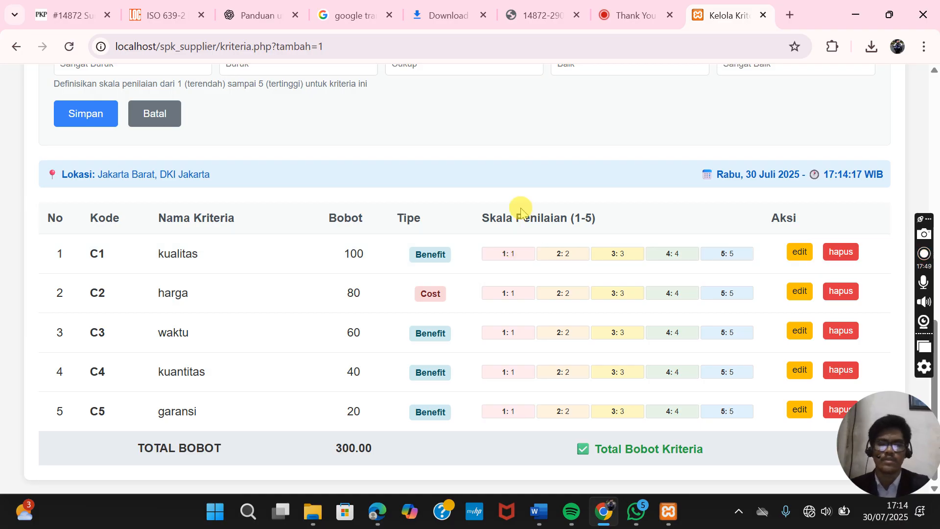
click(796, 258)
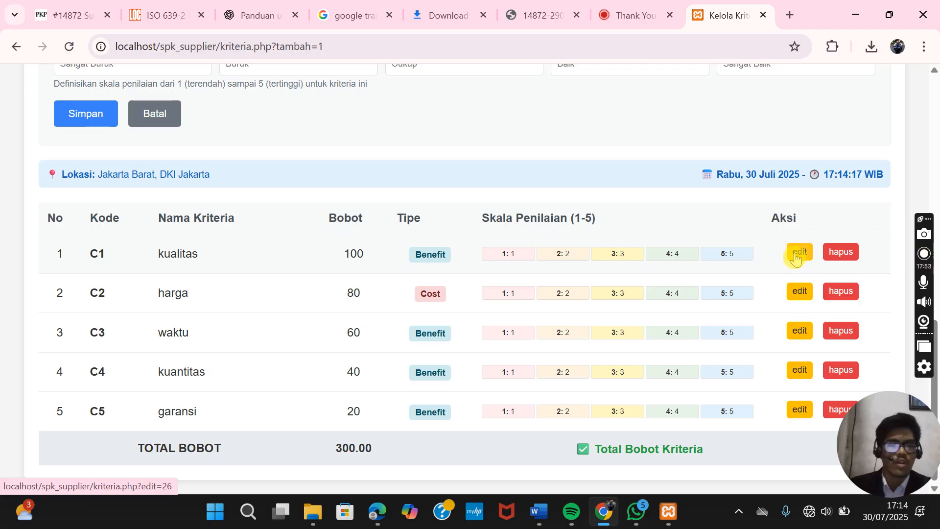
click(839, 256)
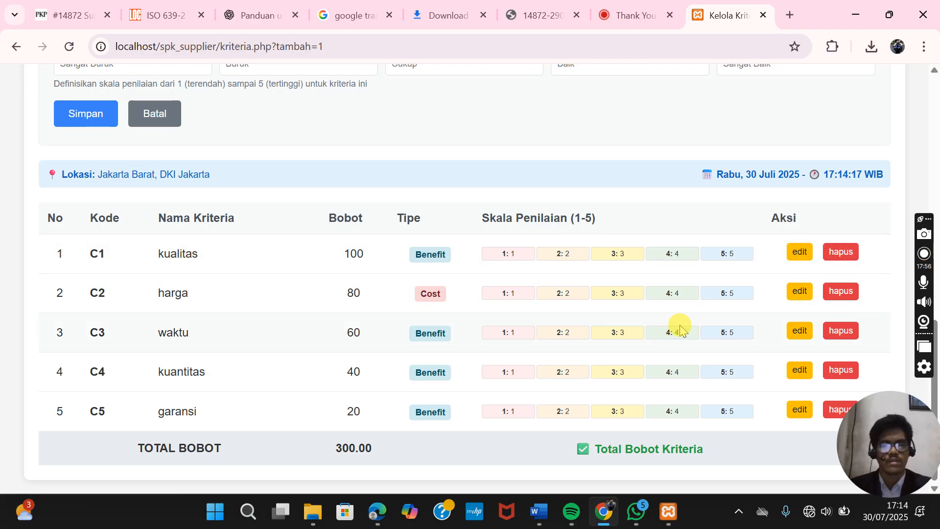
click(274, 331)
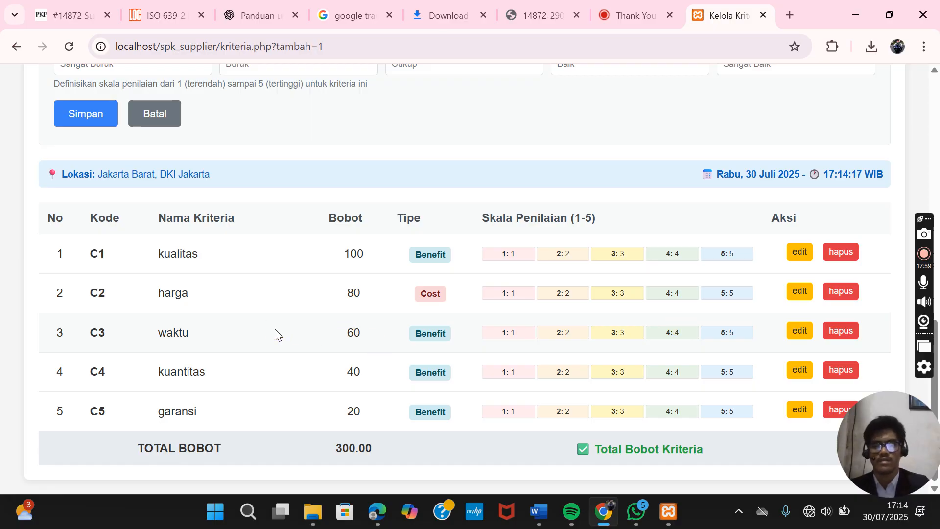
scroll(277, 334, up, 10)
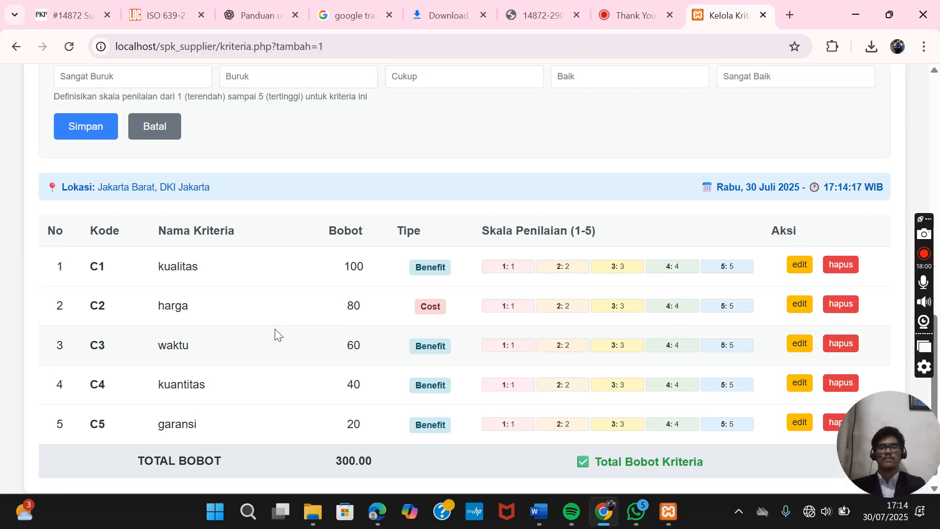
- Open the printable criteria report and print it with Microsoft Print to PDF
click(276, 329)
click(100, 230)
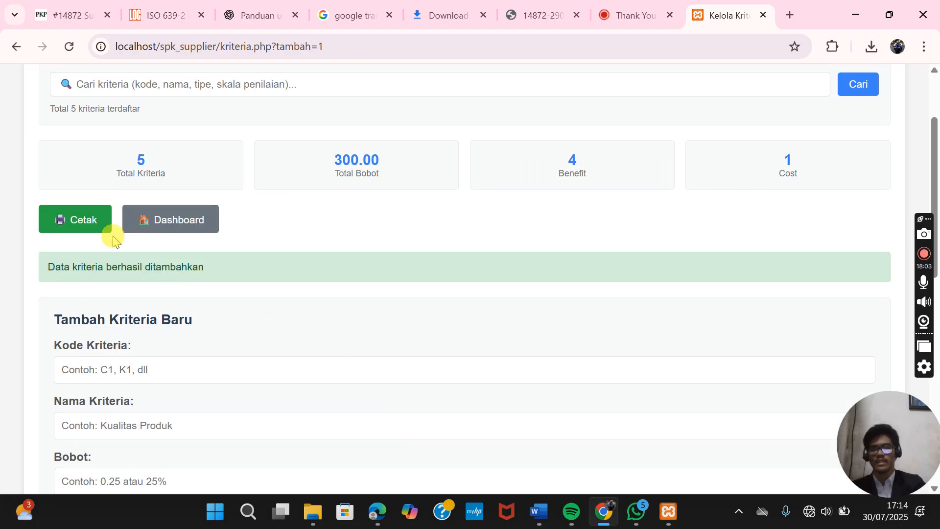
click(92, 237)
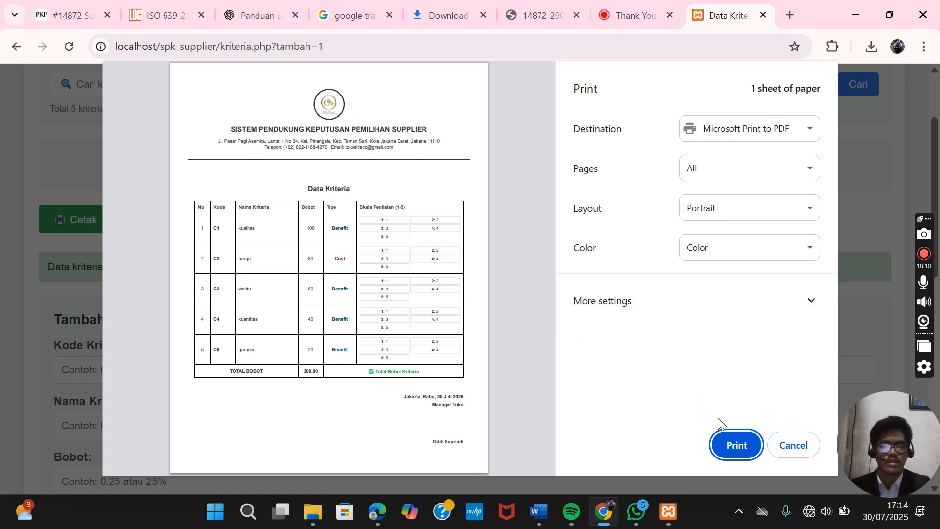
click(737, 445)
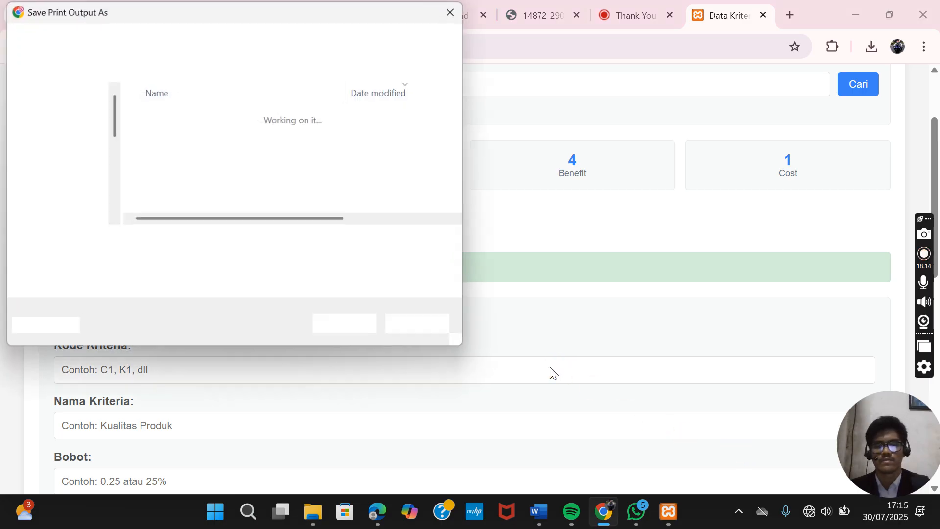
- Save the PDF in Downloads under the name 'Data kriteria 2025 baru'
click(179, 243)
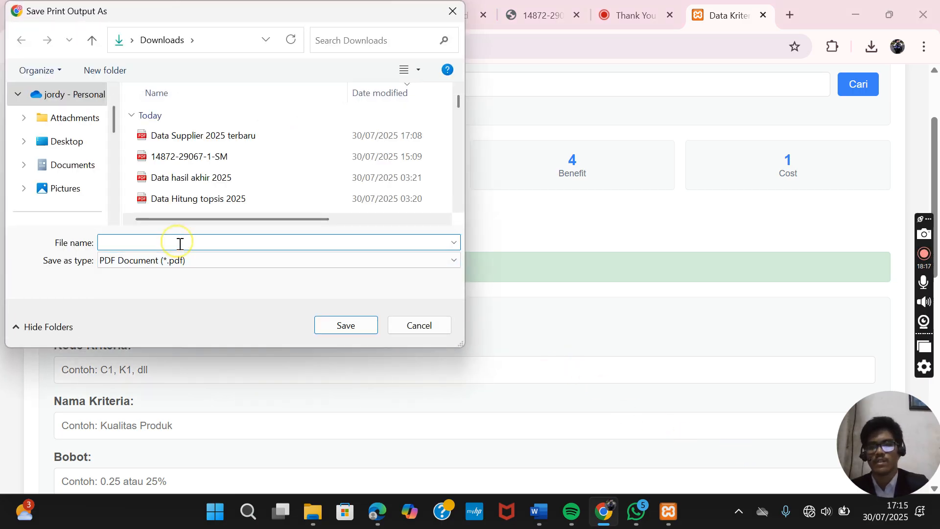
text(D)
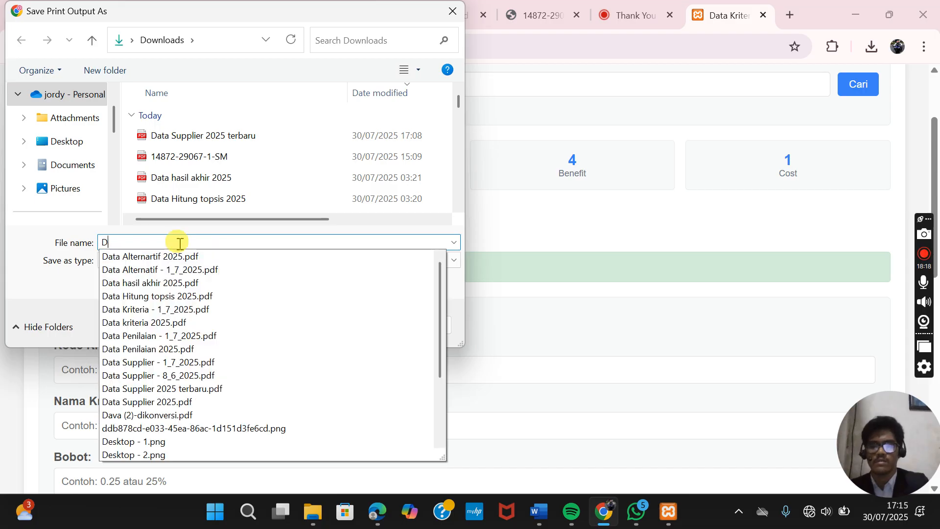
text(ata krit)
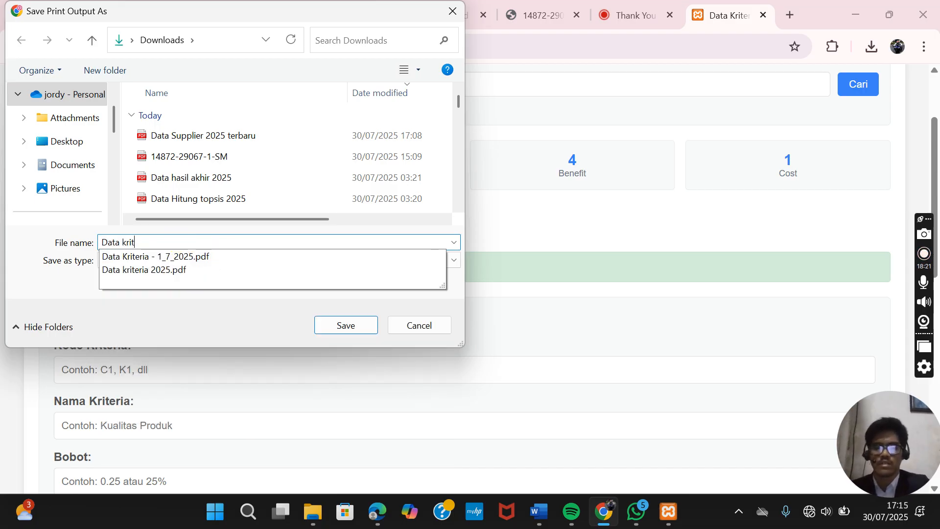
text(eria )
text(20205)
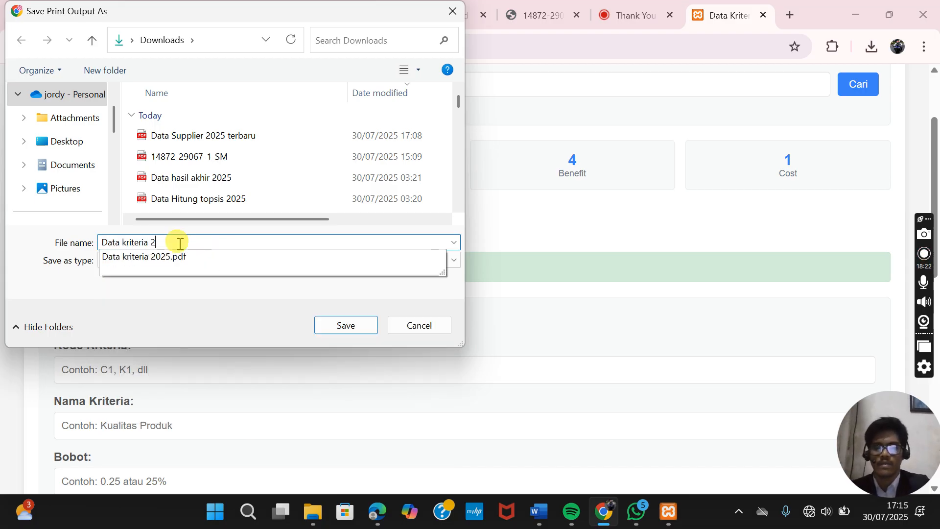
key(BackSpace)
key(BackSpace)
key(BackSpace)
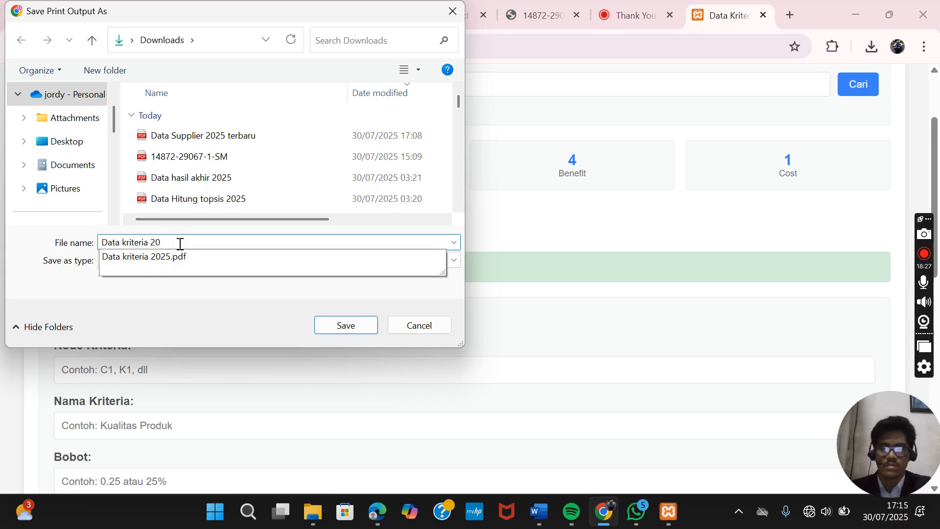
text(25 baru)
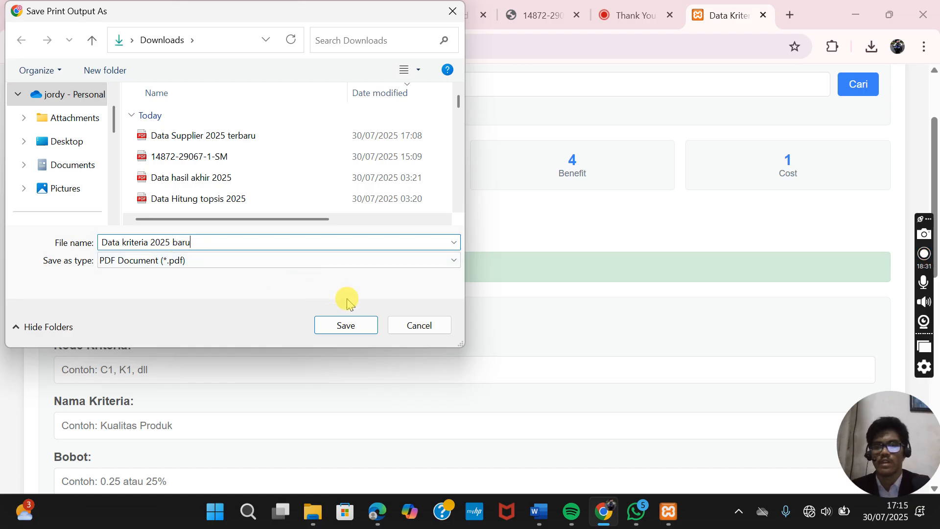
click(350, 325)
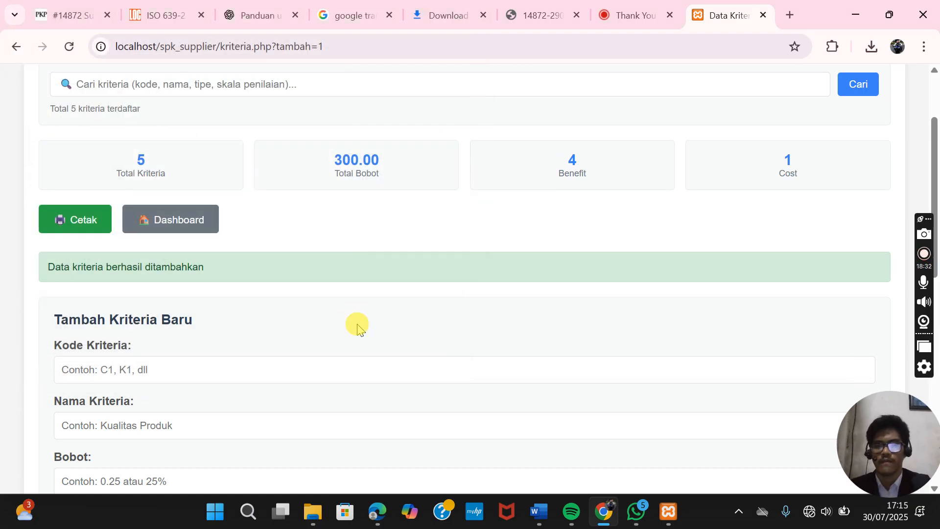
- Open 'Data kriteria 2025 baru' from File Explorer in Edge and review criteria C1–C5 totalling 300.00
click(311, 513)
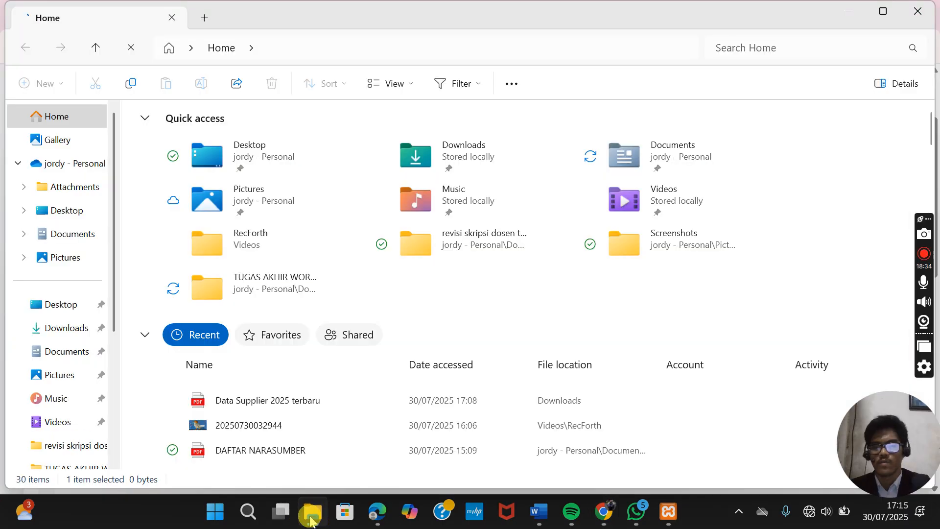
double_click(288, 400)
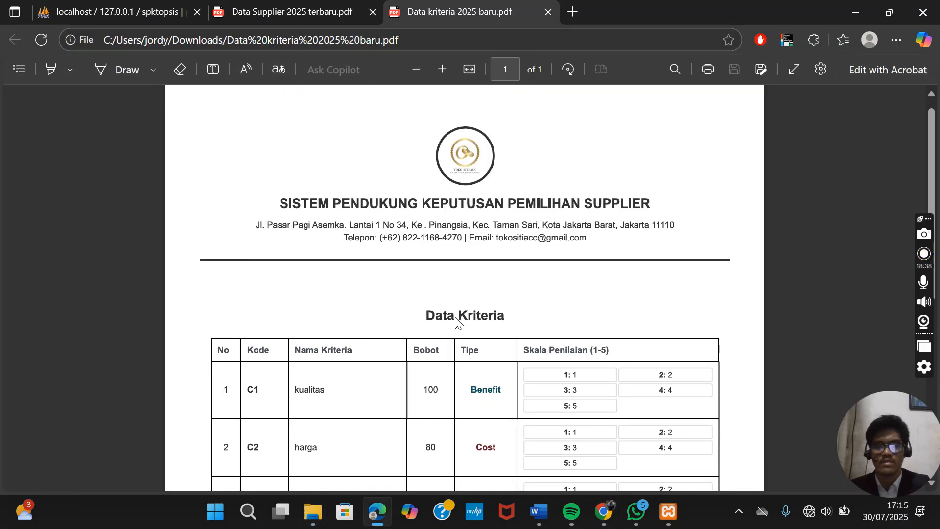
scroll(455, 318, down, 4)
scroll(455, 320, down, 4)
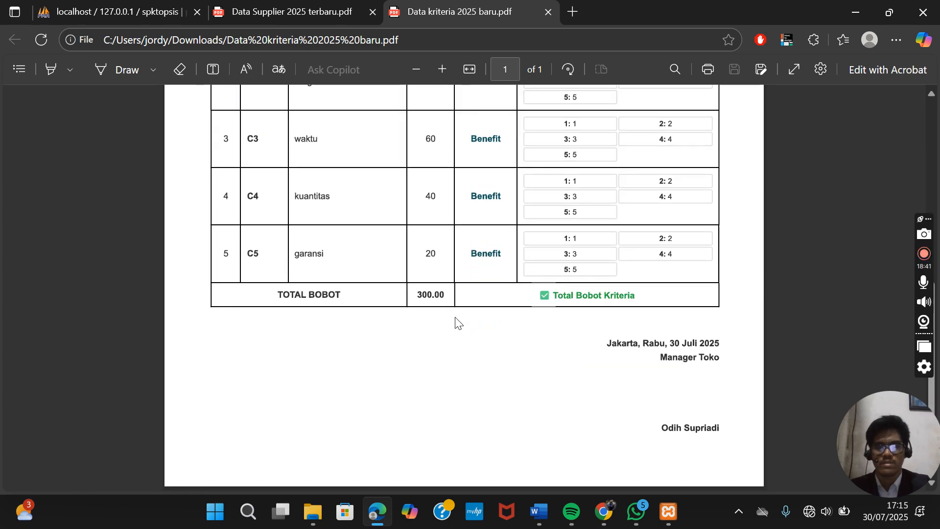
scroll(455, 320, up, 6)
scroll(456, 320, up, 1)
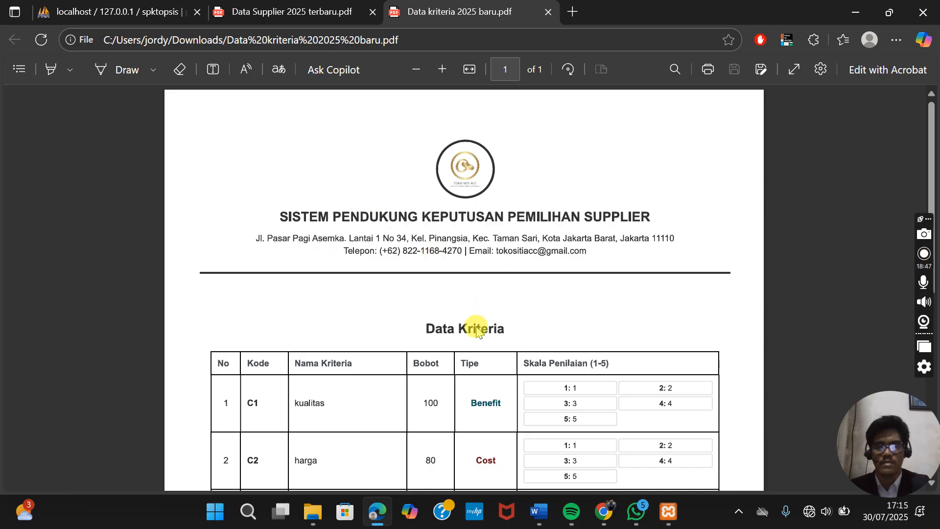
scroll(497, 344, down, 6)
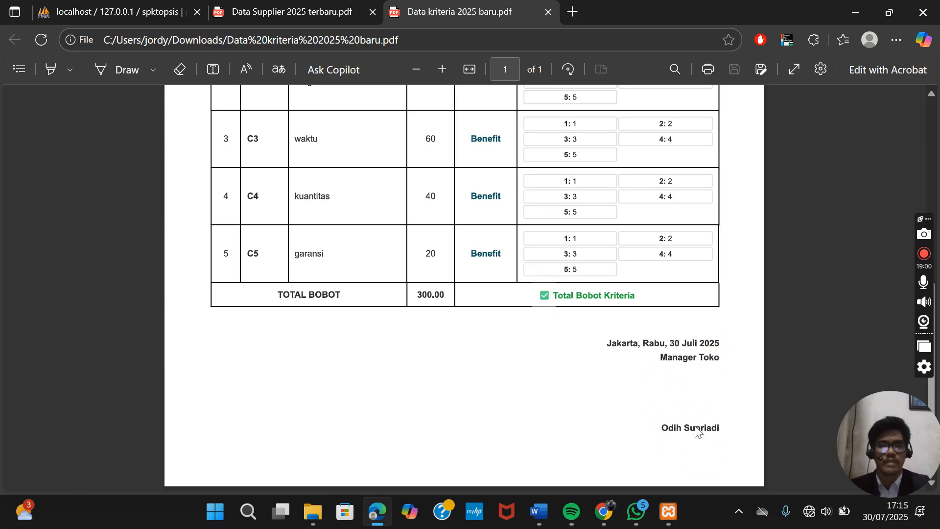
scroll(611, 376, up, 8)
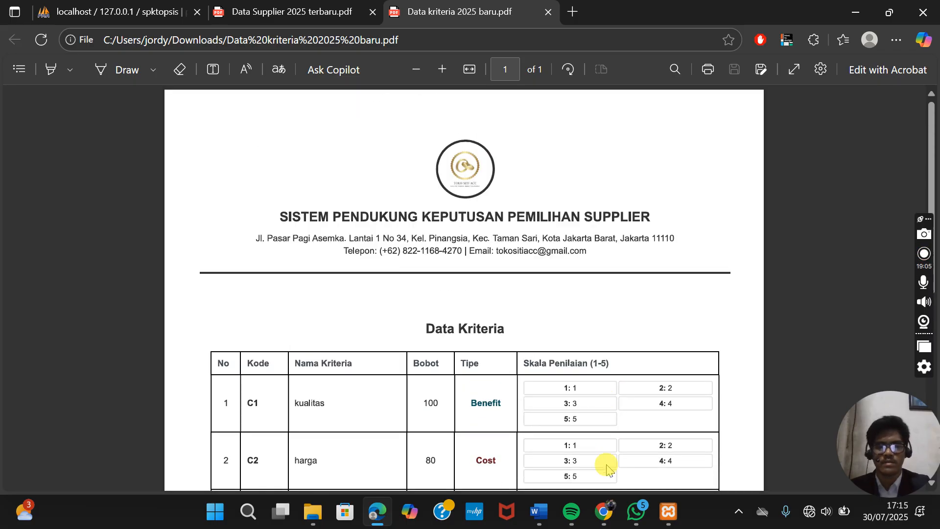
- Return to the criteria page in Chrome and go to the Dashboard showing 3 suppliers, 5 criteria, 0 alternatives
click(602, 514)
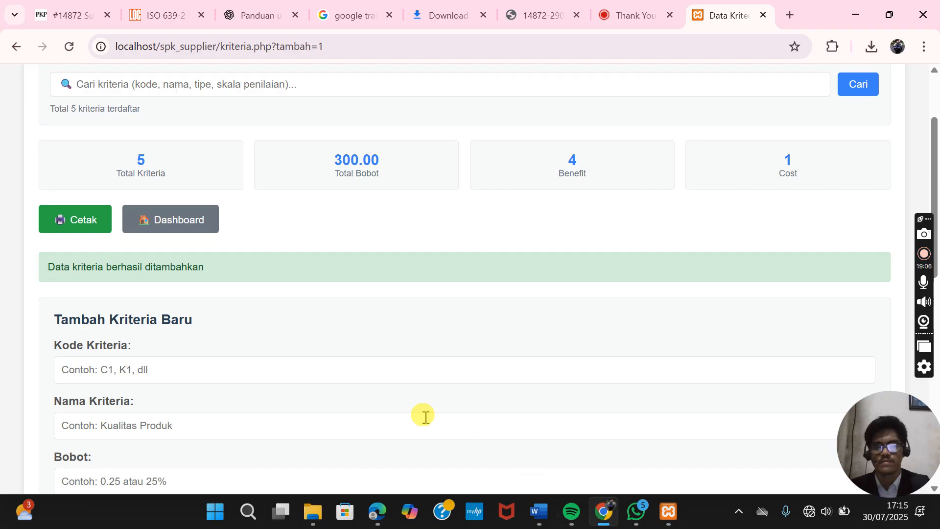
scroll(321, 338, down, 4)
scroll(322, 338, down, 1)
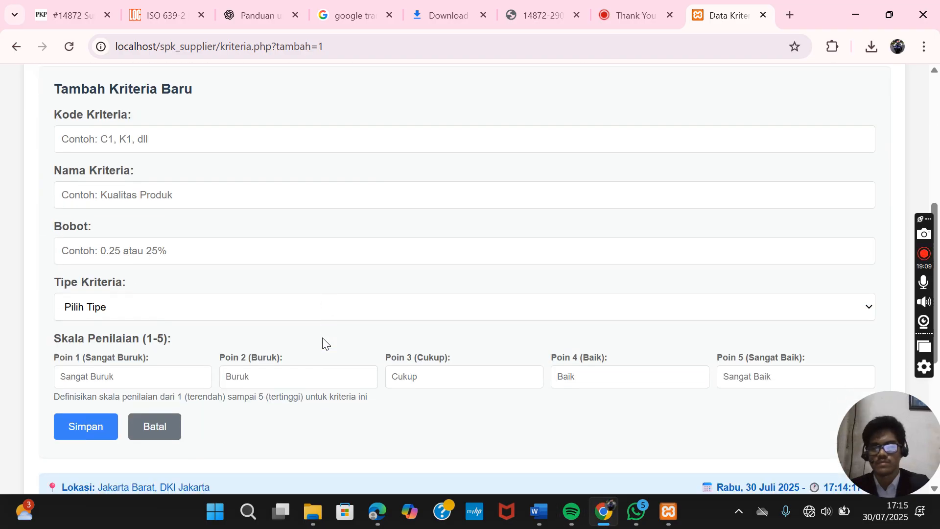
scroll(322, 338, up, 5)
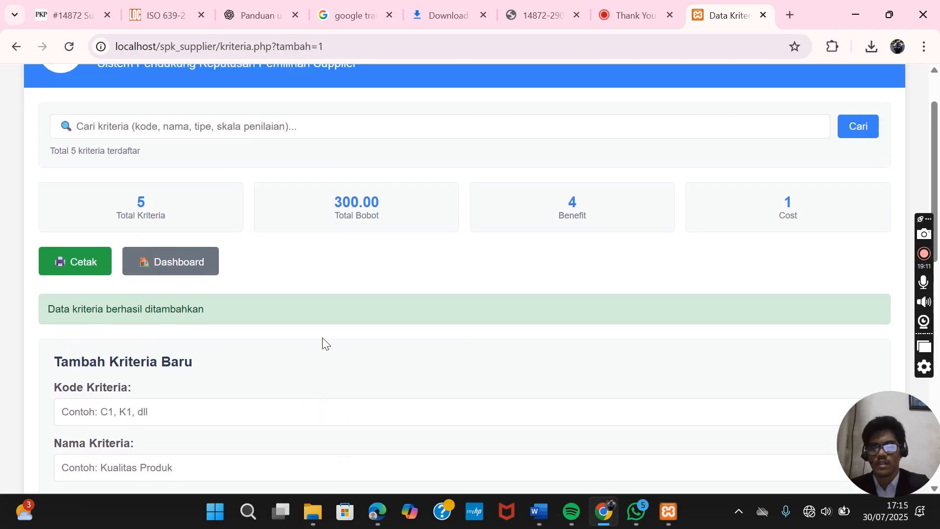
click(192, 265)
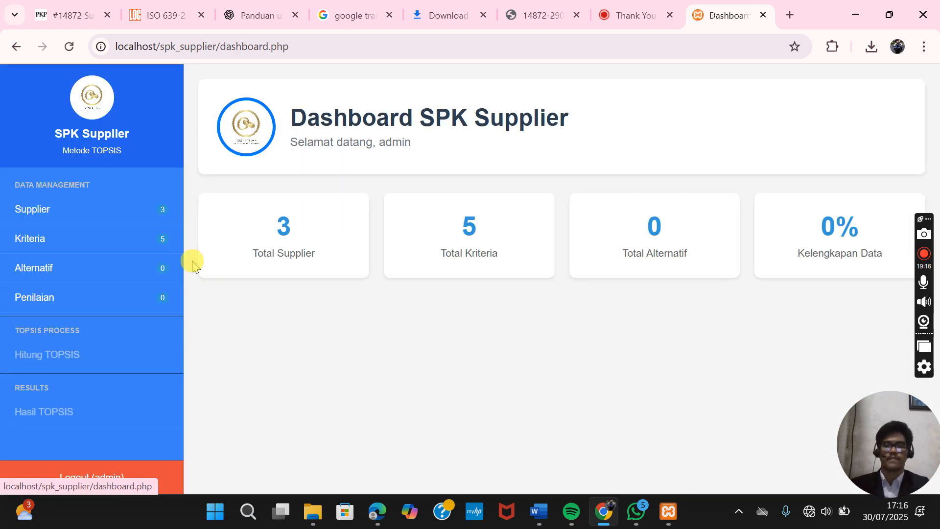
- Go to the empty Alternatif page and bring up the Tambah Alternatif Baru form
click(138, 272)
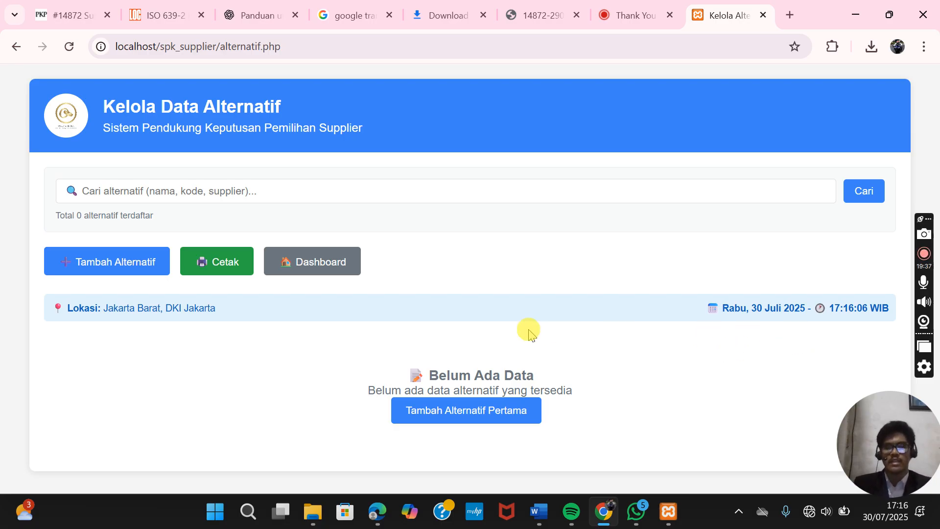
click(143, 271)
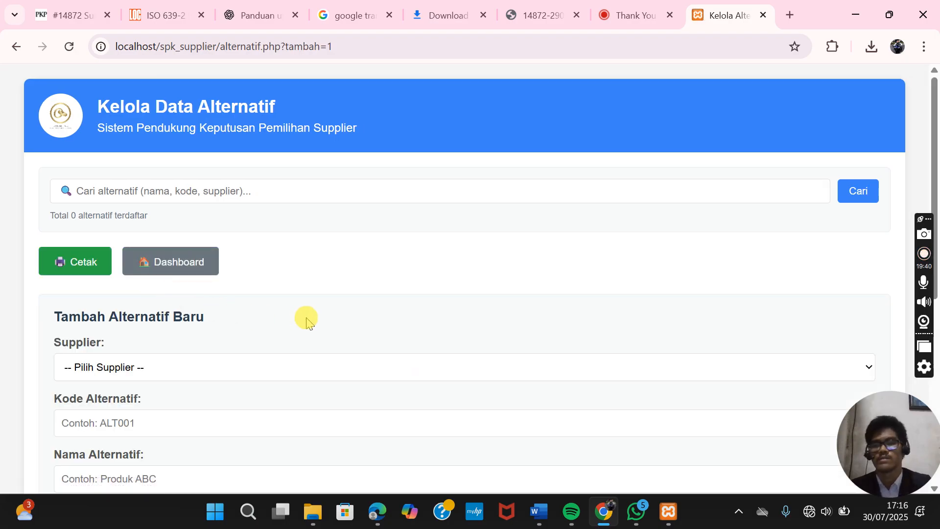
scroll(307, 318, down, 2)
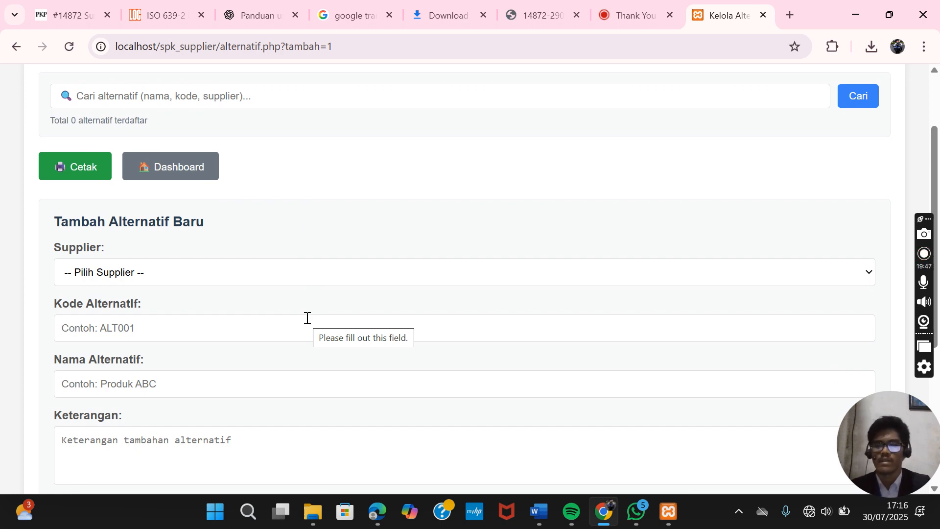
scroll(307, 318, down, 1)
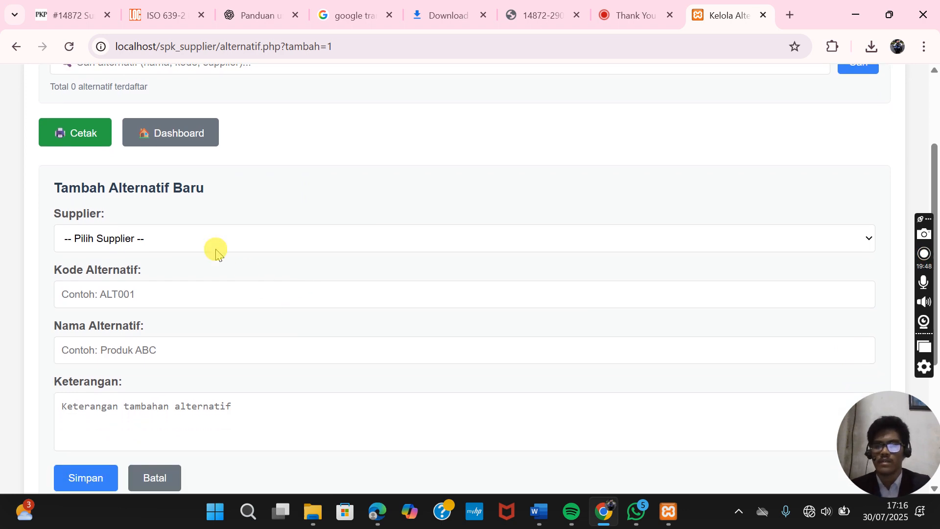
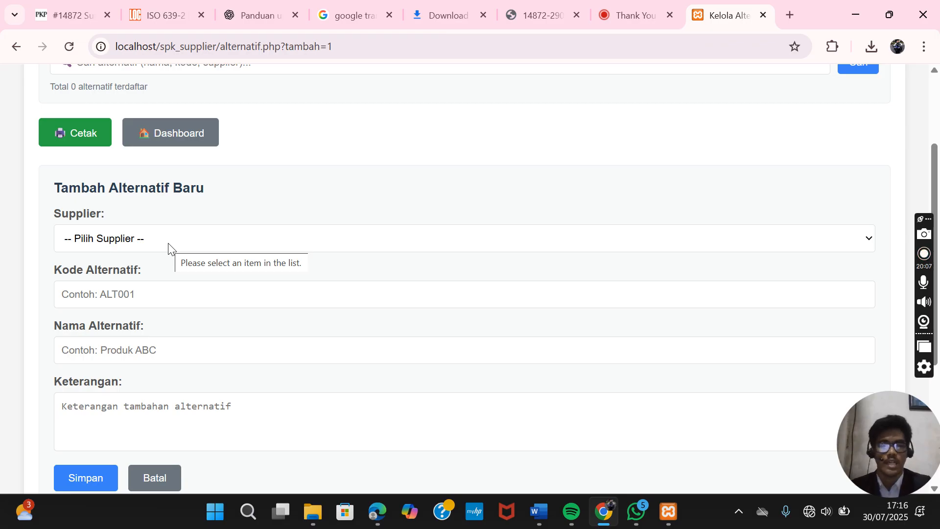
- Add alternative A01 'Kacamata hitam' for TK. Glasses, described 'Supplier Kacamata hitam'
click(168, 245)
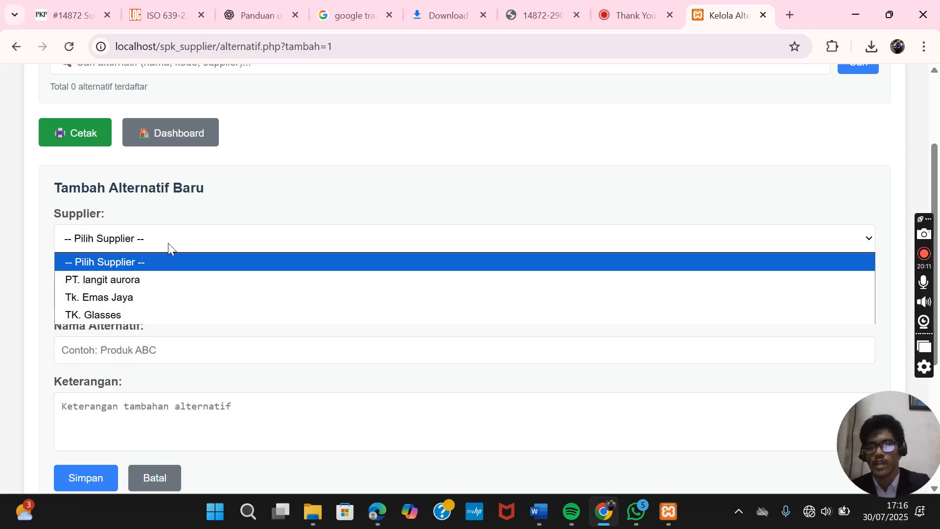
click(141, 310)
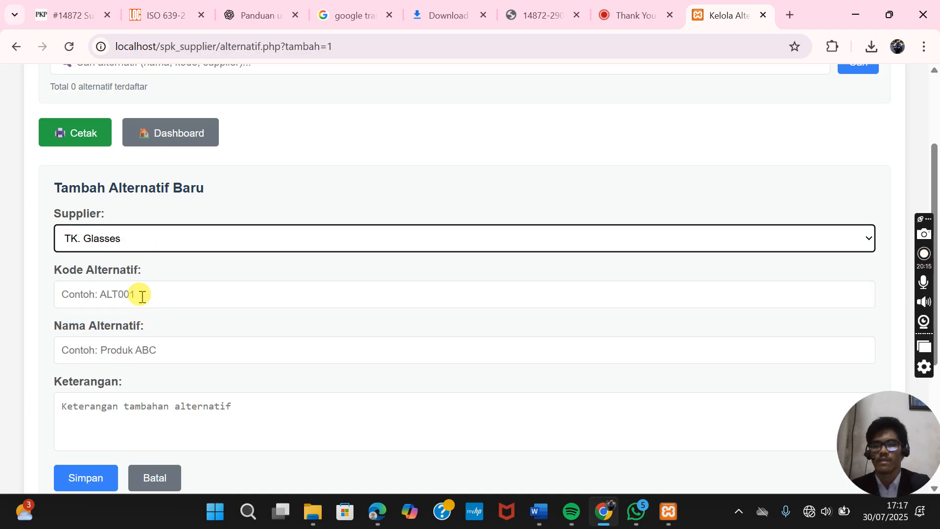
click(142, 297)
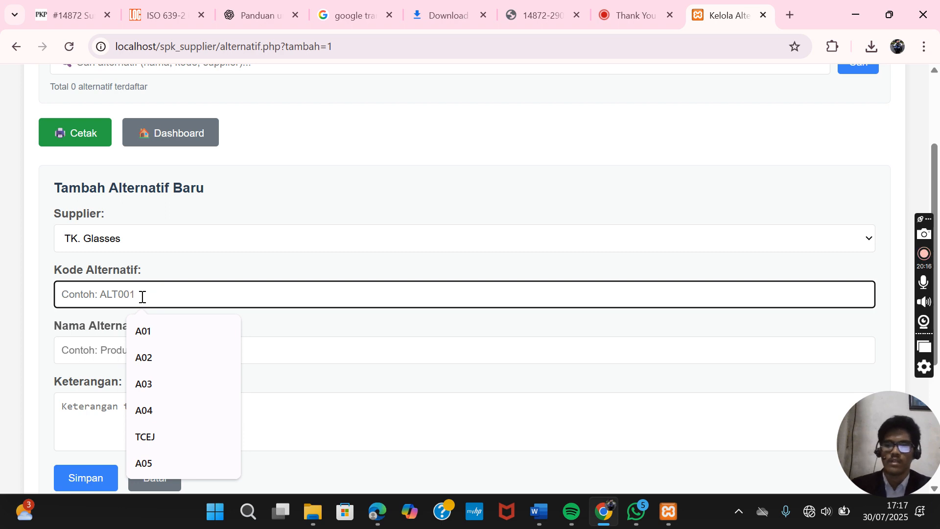
text(A)
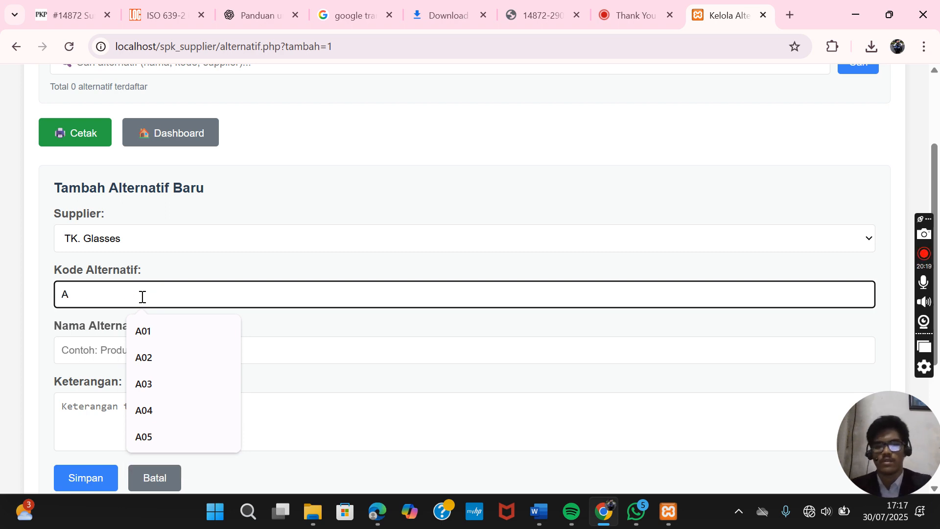
text(01)
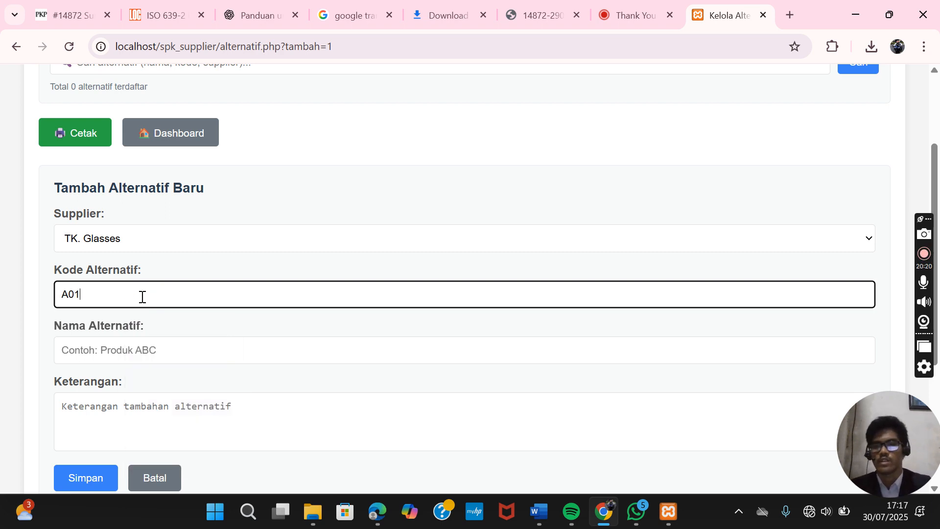
click(169, 350)
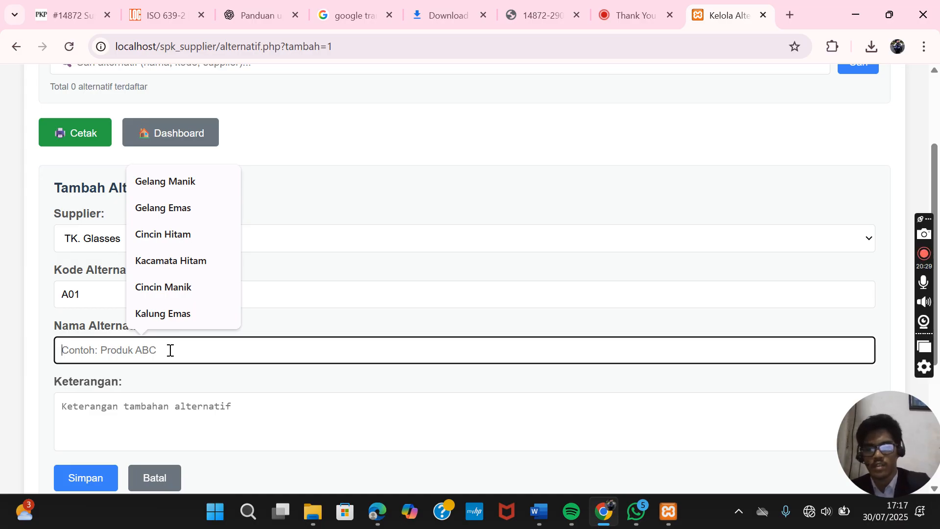
text(Kacamata hitam)
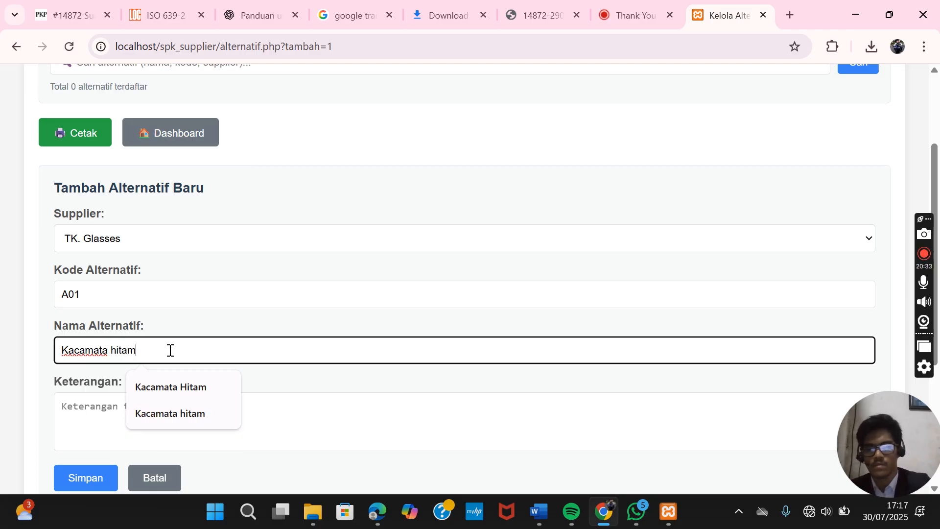
click(96, 410)
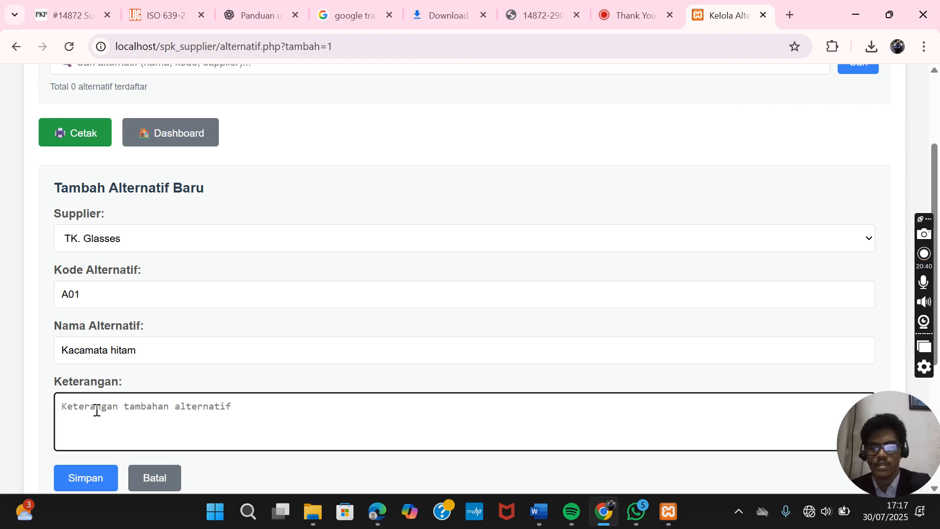
text(Suppl)
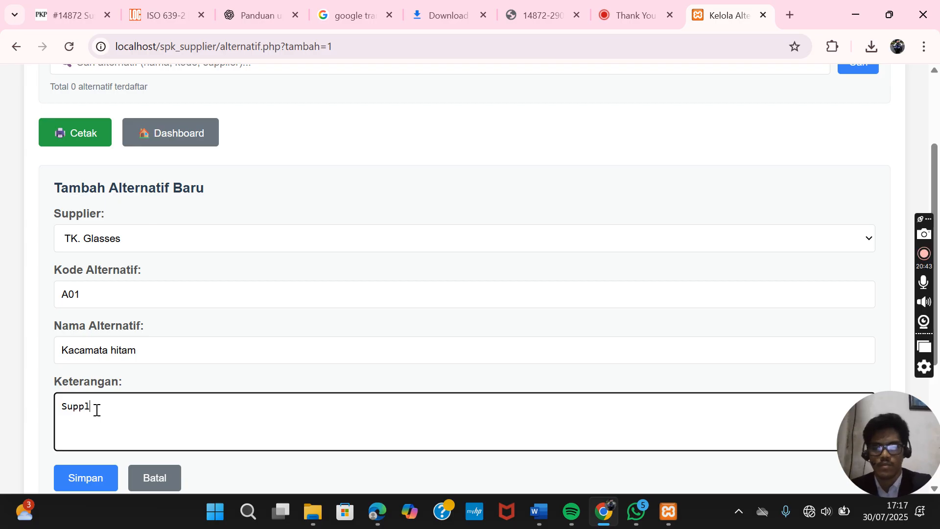
text(ier Kac)
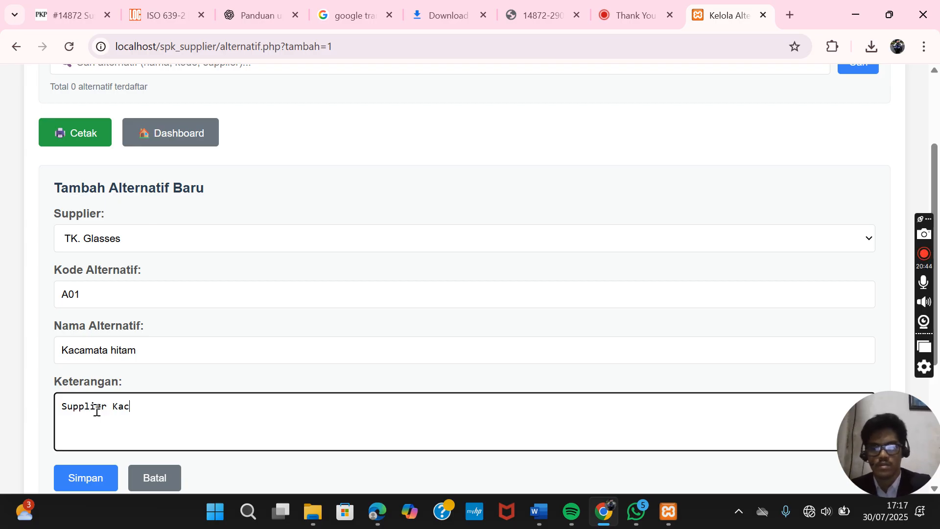
text(amata hitam)
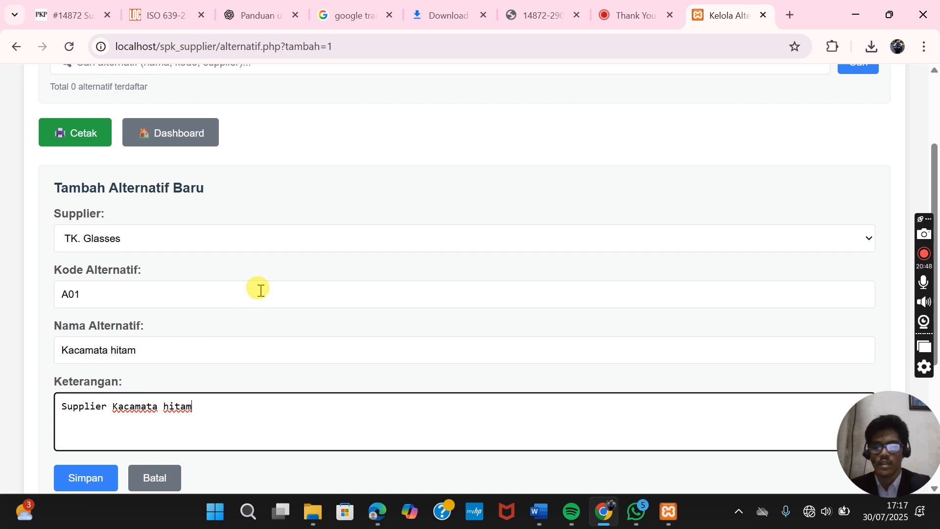
scroll(259, 288, down, 1)
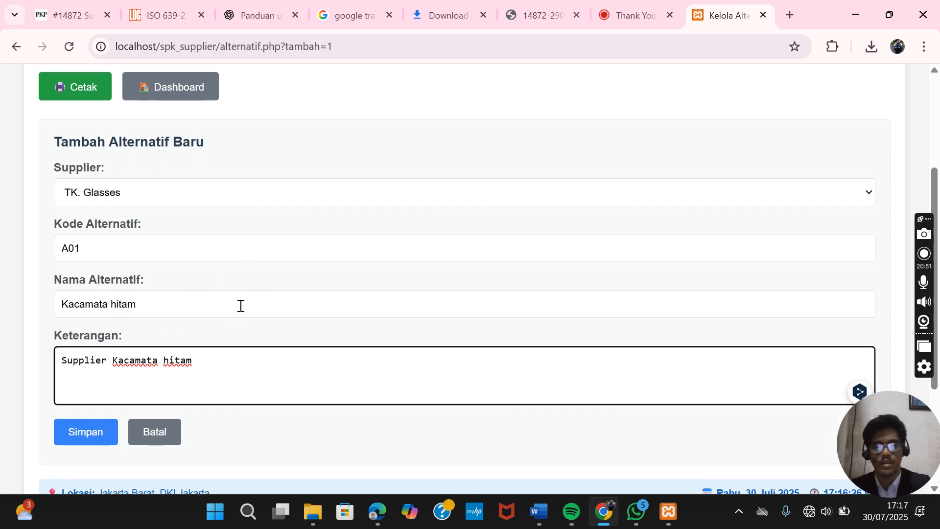
click(98, 430)
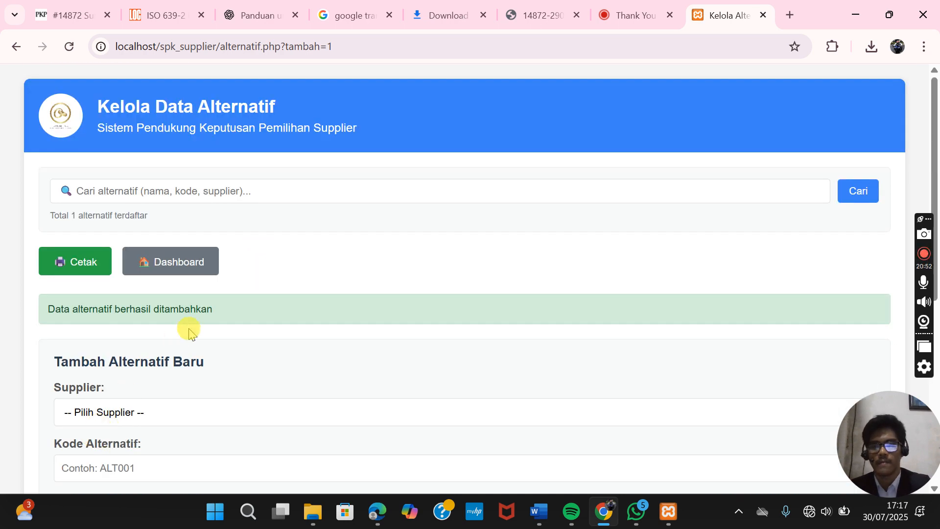
- Choose Tk. Emas Jaya as the supplier and enter code A02
scroll(145, 359, down, 7)
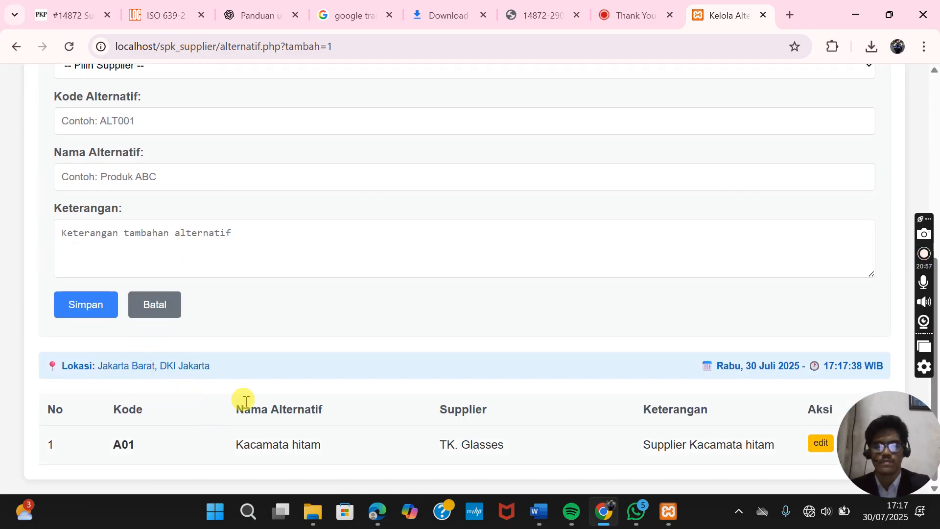
scroll(307, 343, up, 1)
scroll(307, 343, up, 4)
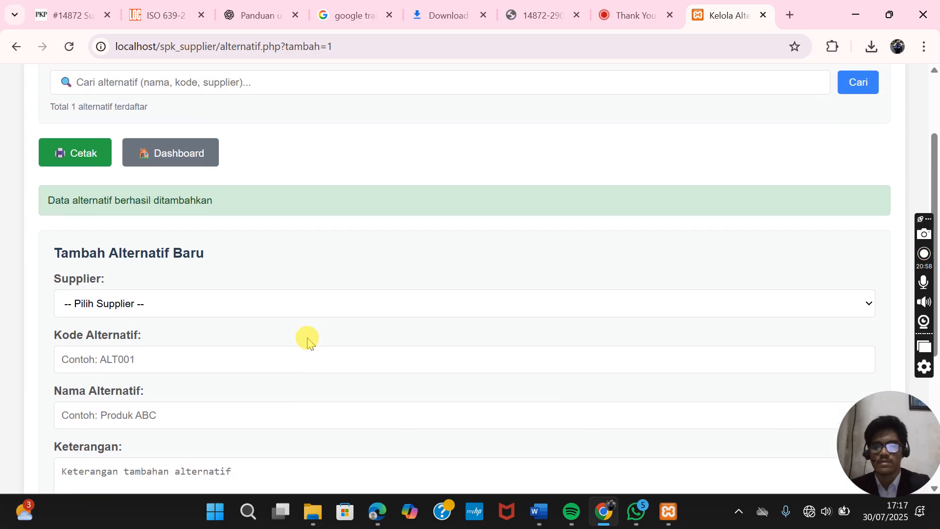
click(139, 302)
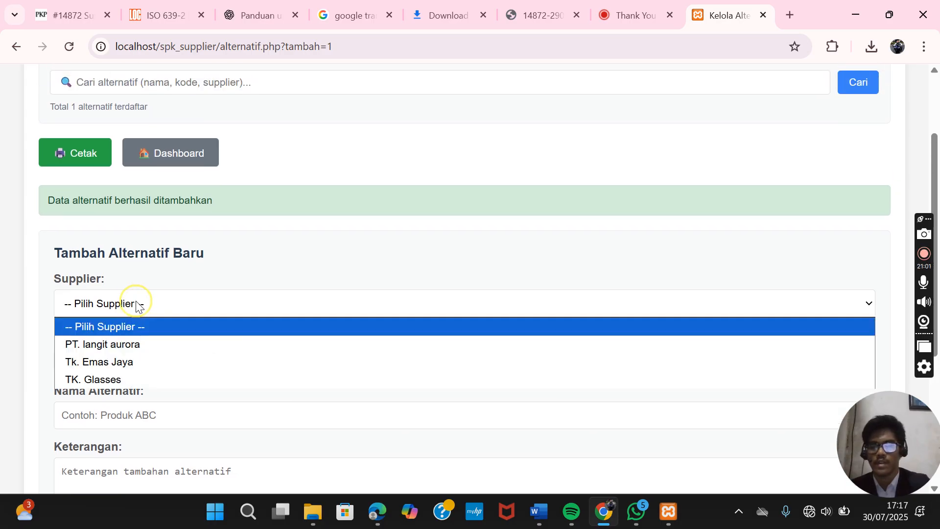
click(138, 361)
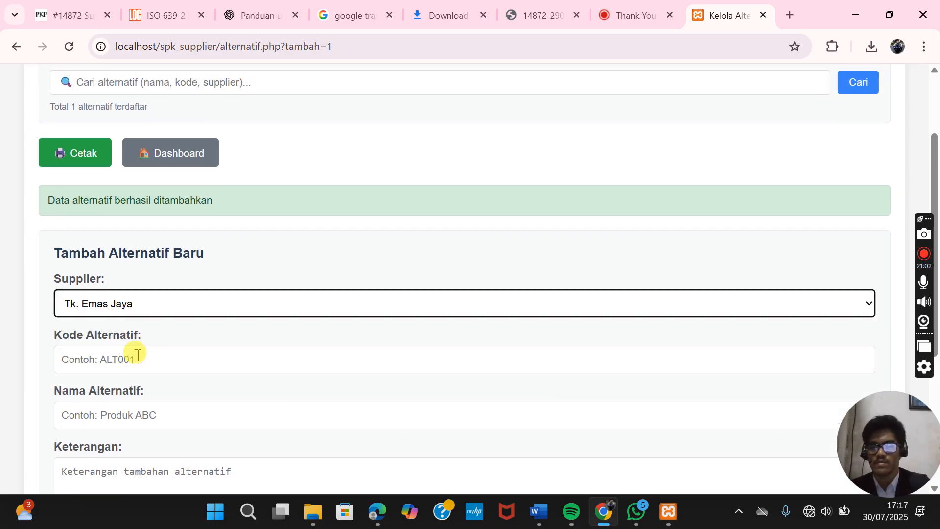
click(137, 357)
text(A)
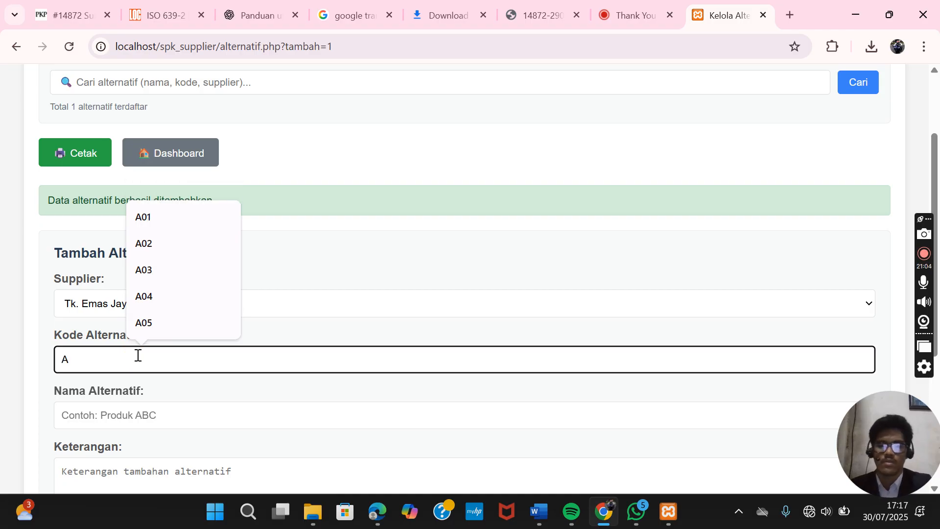
text(02)
- Enter name 'Cincin emas' and description 'Supplier cincin emas', then save alternative A02
scroll(137, 355, down, 1)
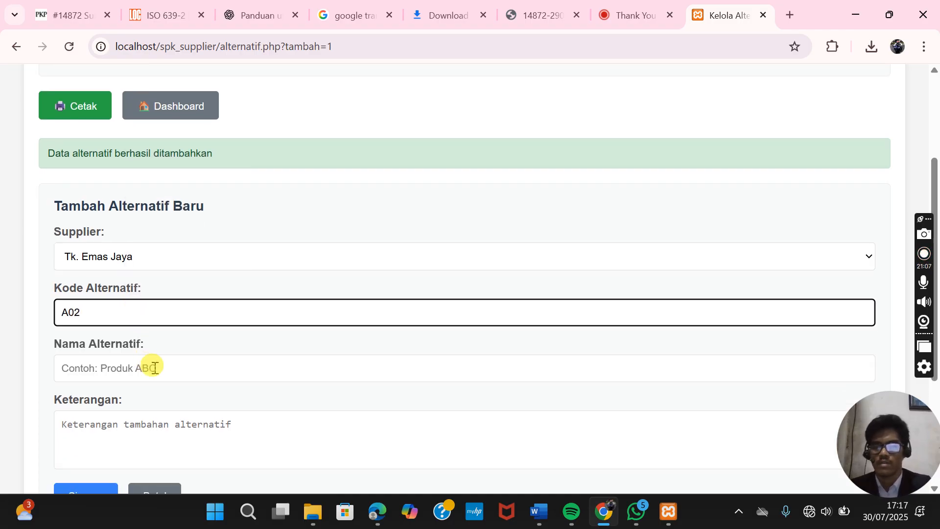
click(152, 367)
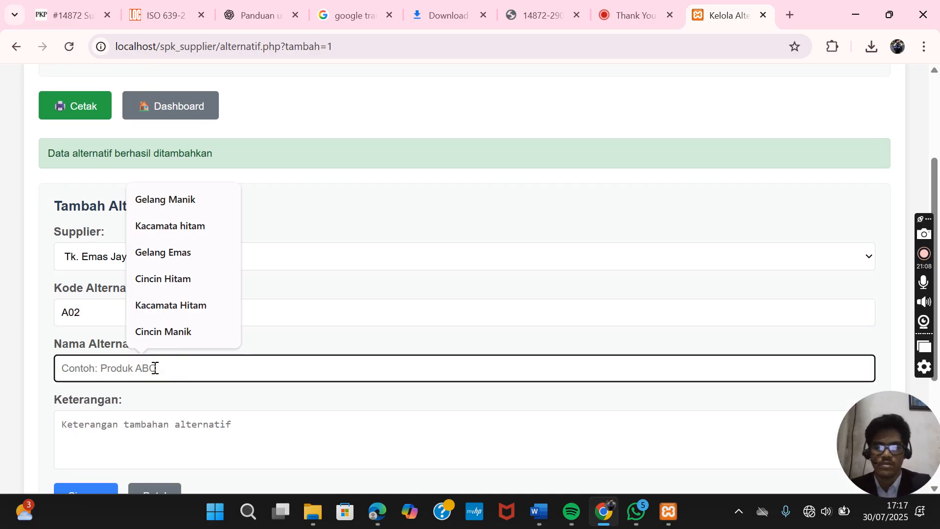
text(Ci)
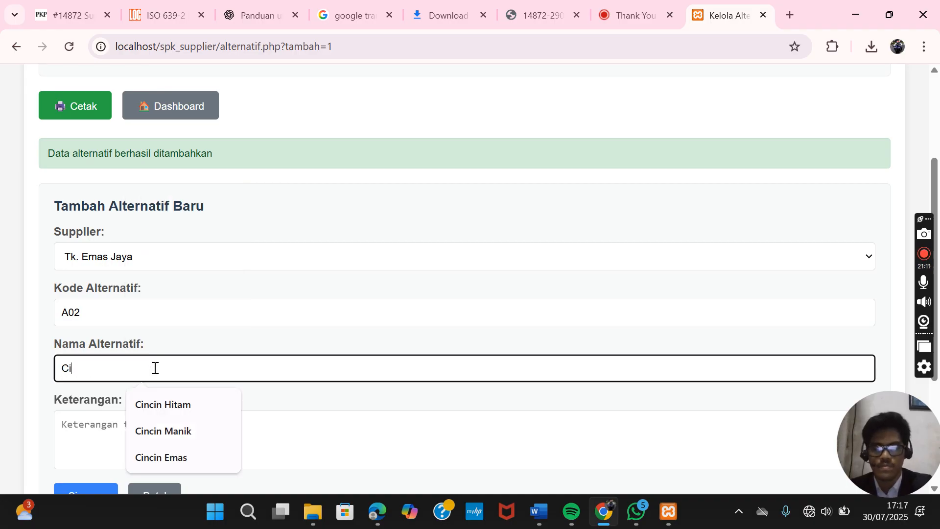
text(ncin)
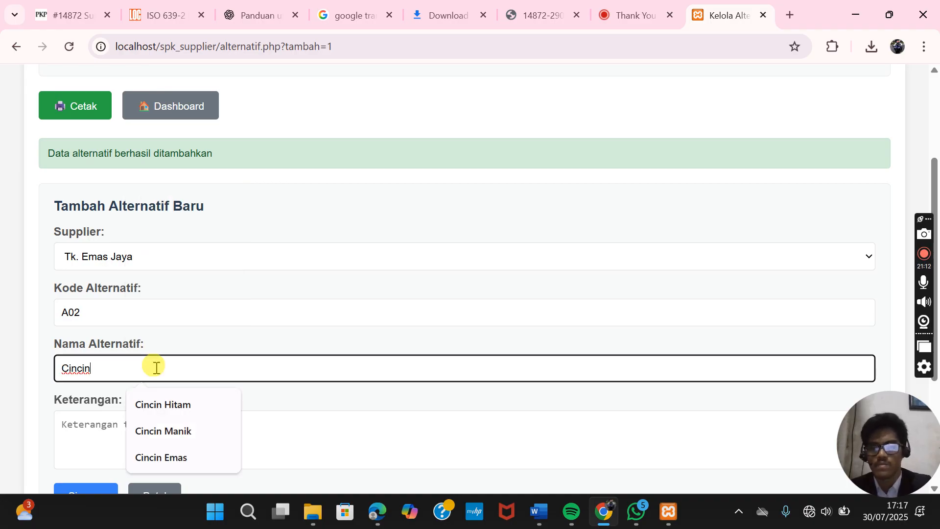
text( emas)
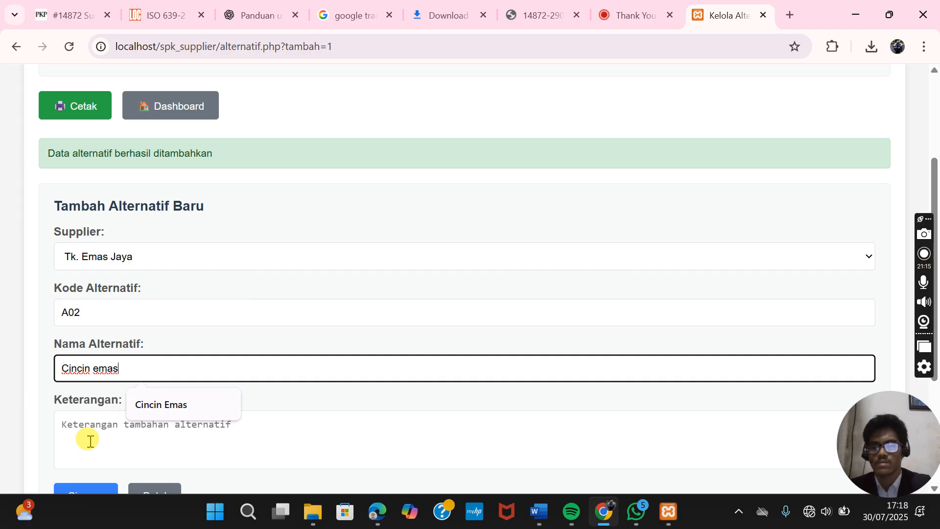
click(89, 440)
text(s)
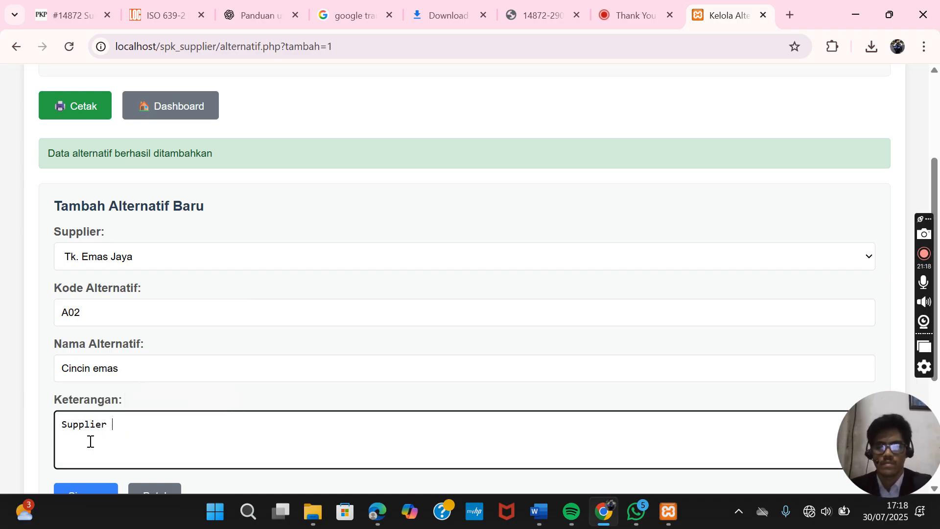
text(upplier cincin emas)
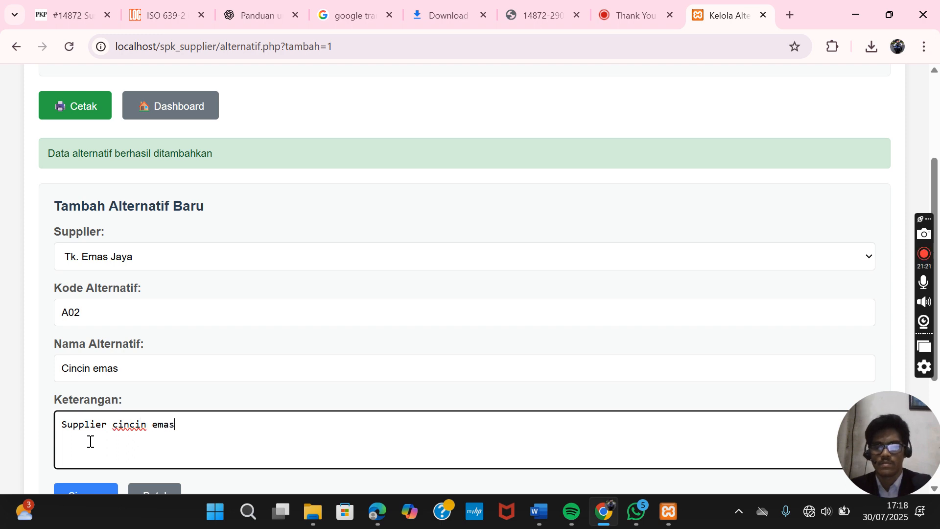
scroll(247, 320, down, 1)
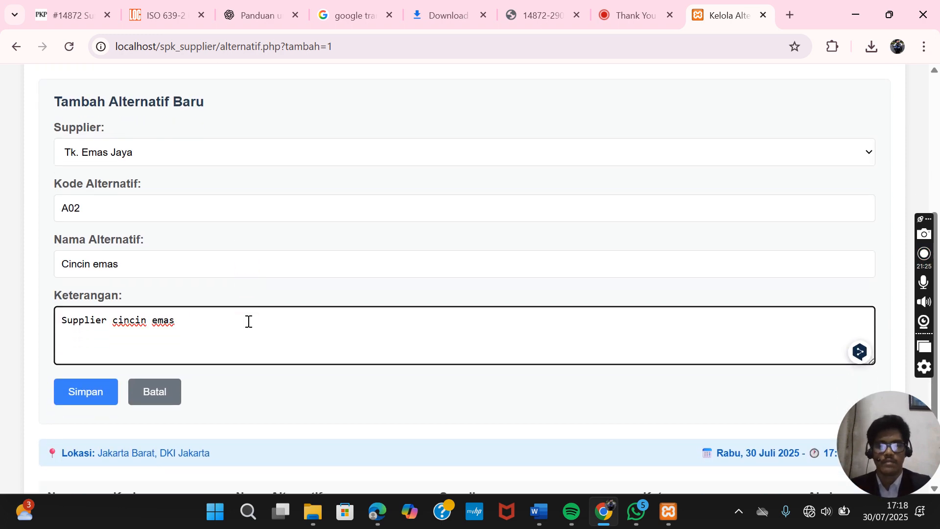
click(78, 390)
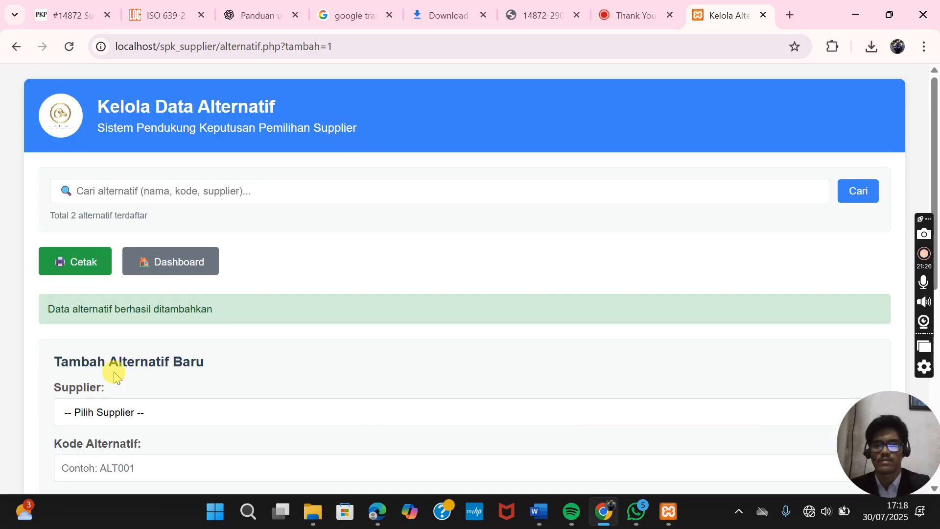
- Choose PT. langit aurora as the supplier and enter code A03
scroll(167, 351, down, 7)
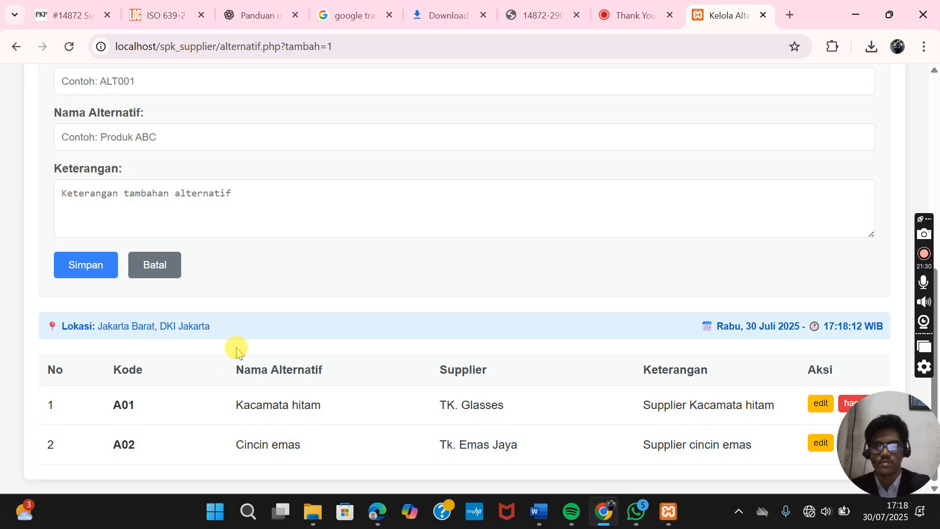
scroll(237, 350, up, 3)
scroll(237, 347, up, 2)
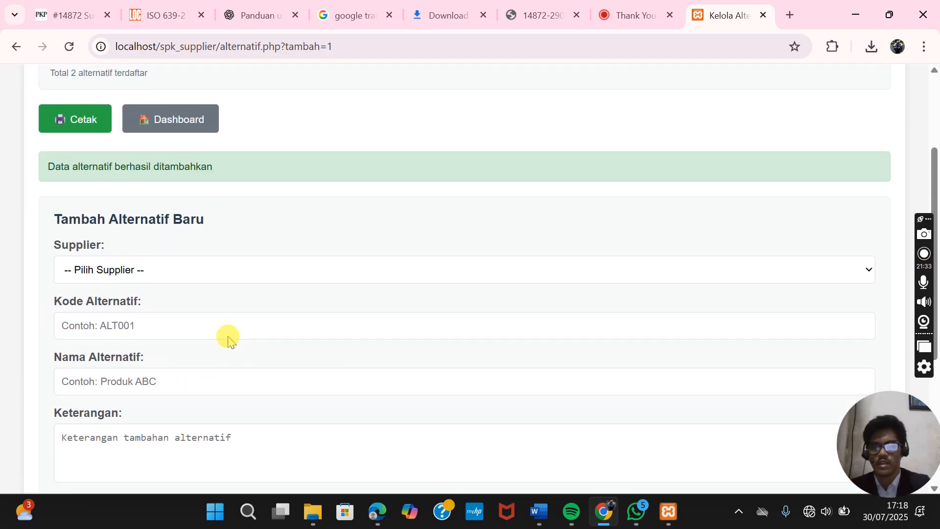
click(192, 272)
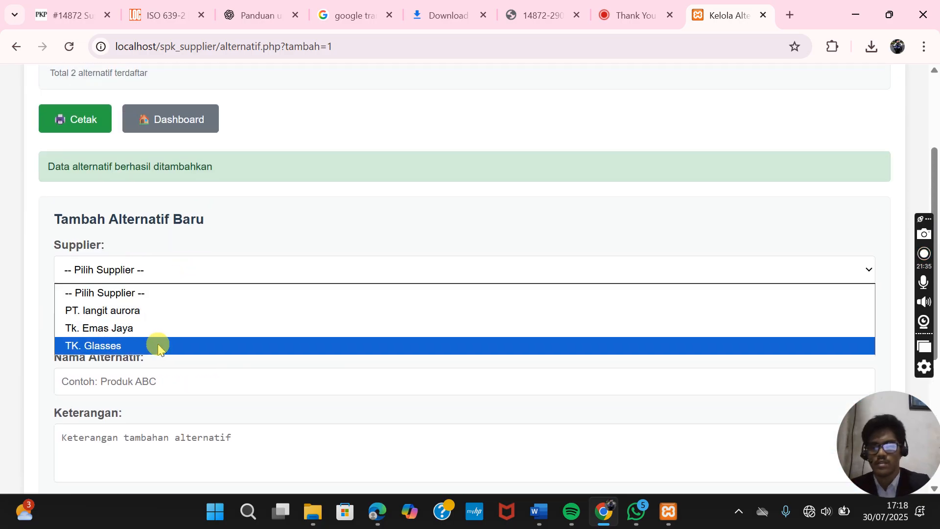
click(153, 311)
click(144, 323)
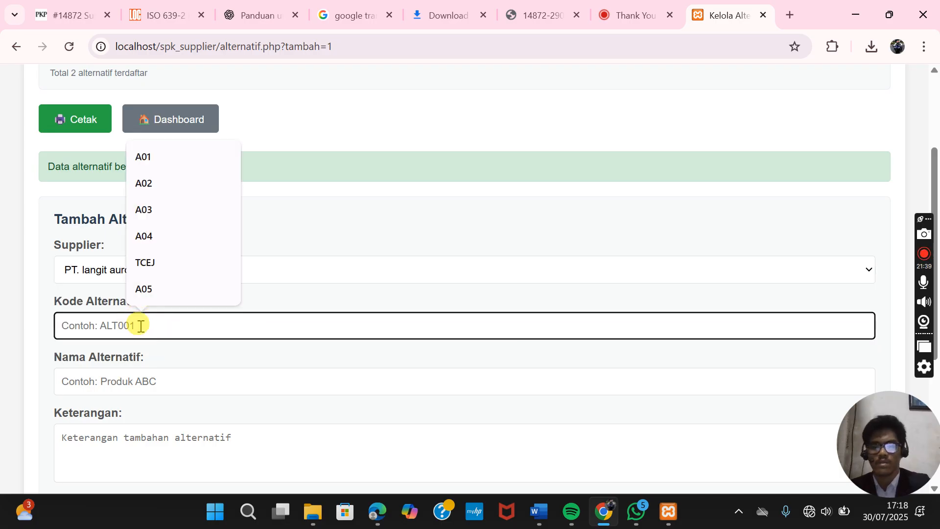
text(A)
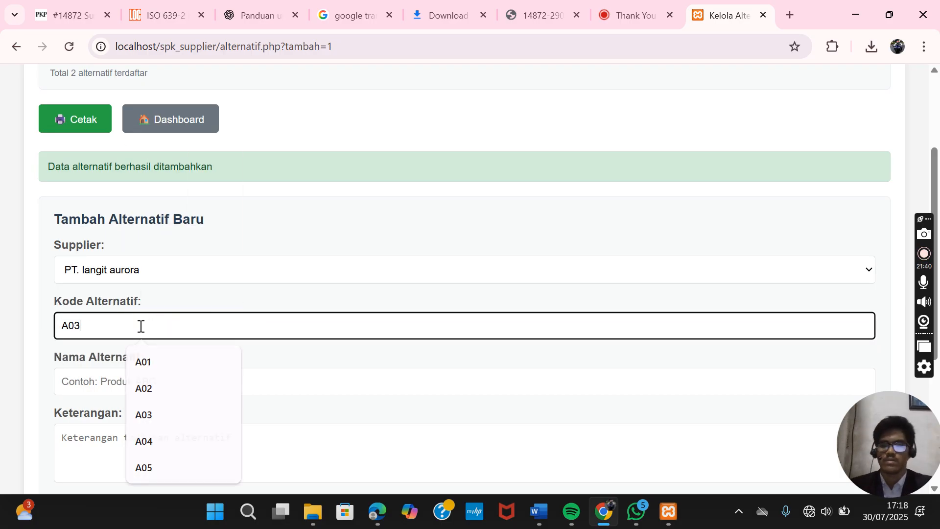
text(03)
- Enter name 'Kalung manik' and description 'Supplier kalung manik', then save alternative A03
click(145, 382)
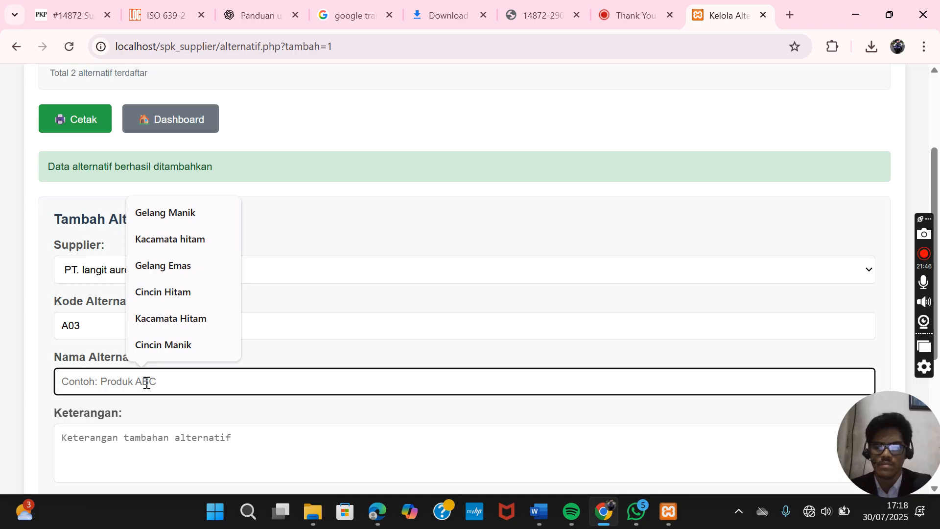
text(Kalu)
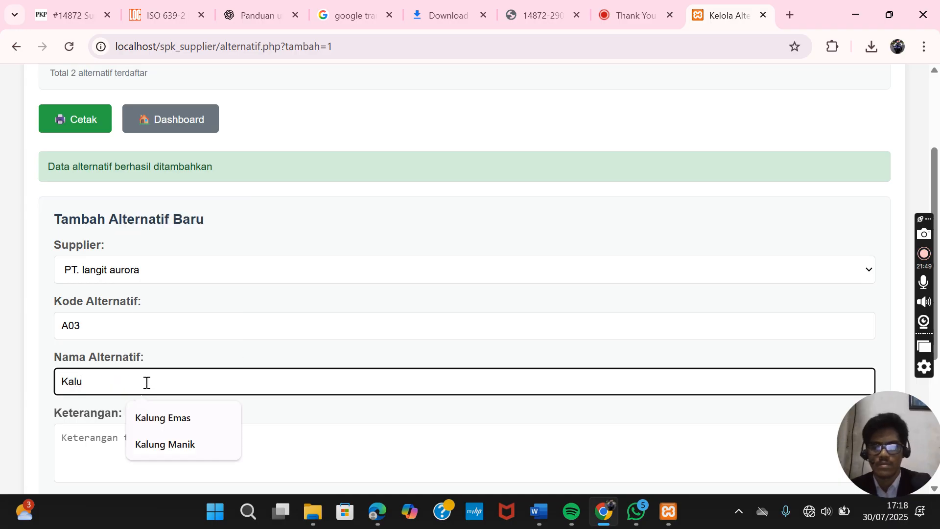
text(ng manik)
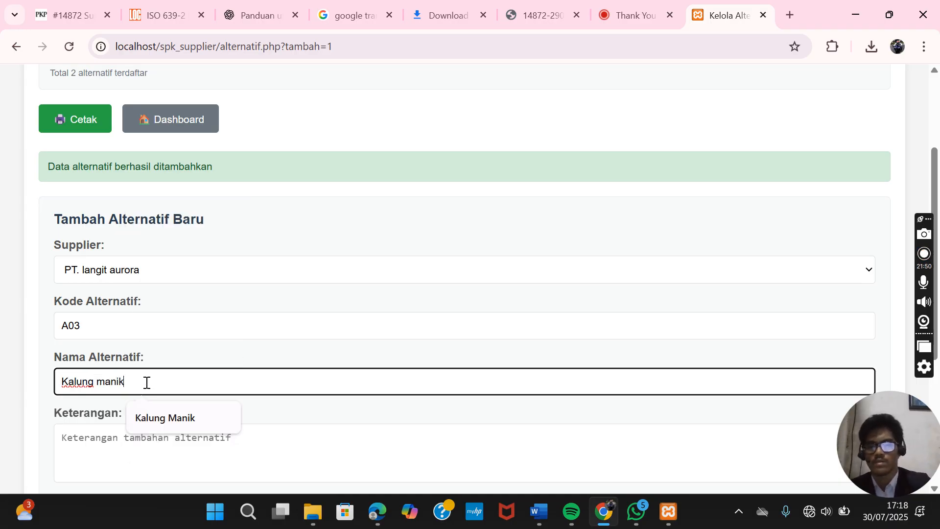
click(104, 442)
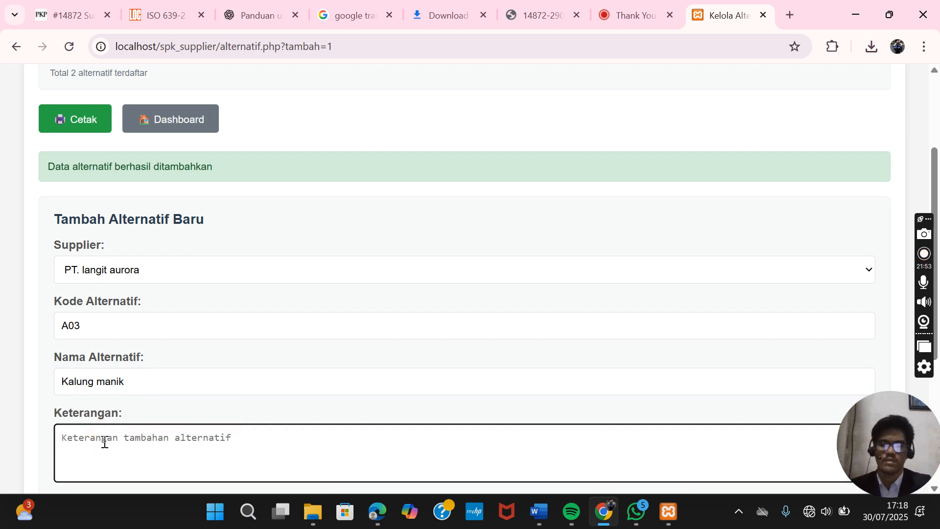
text(s)
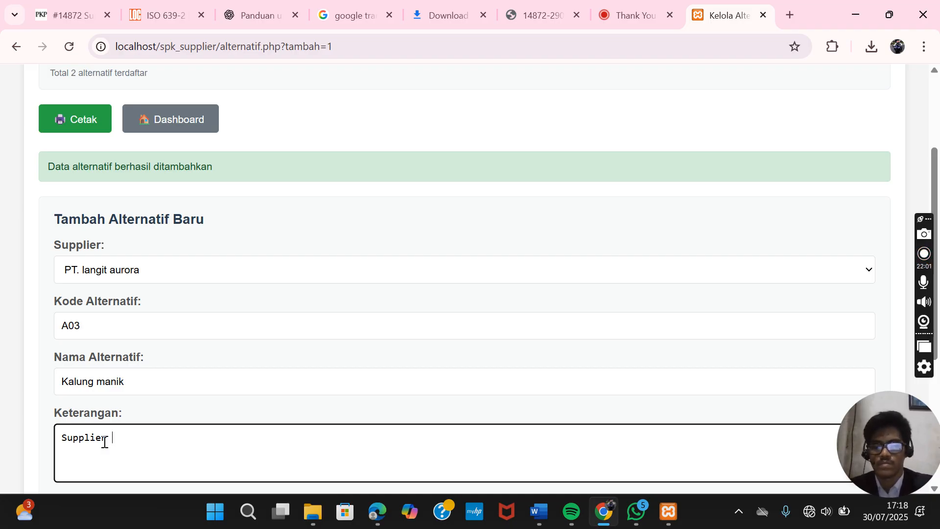
text(upplier kalun)
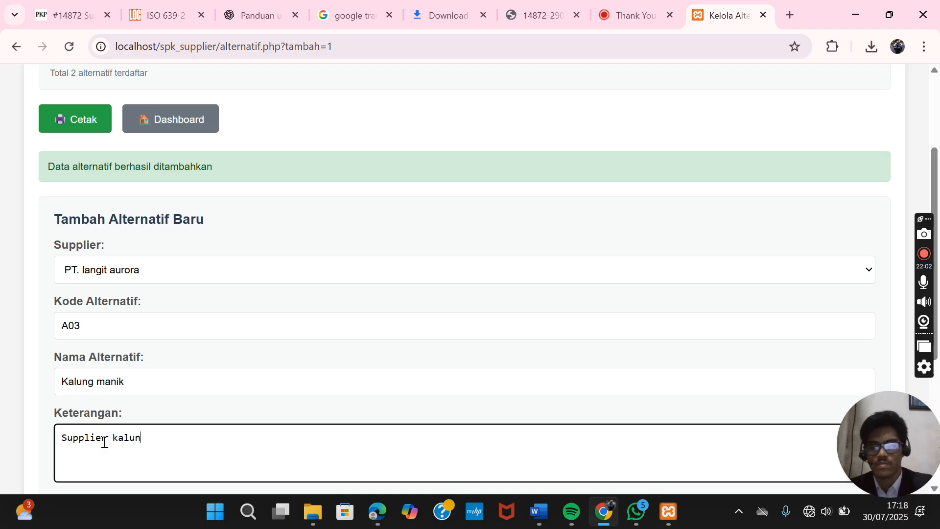
text(g manik)
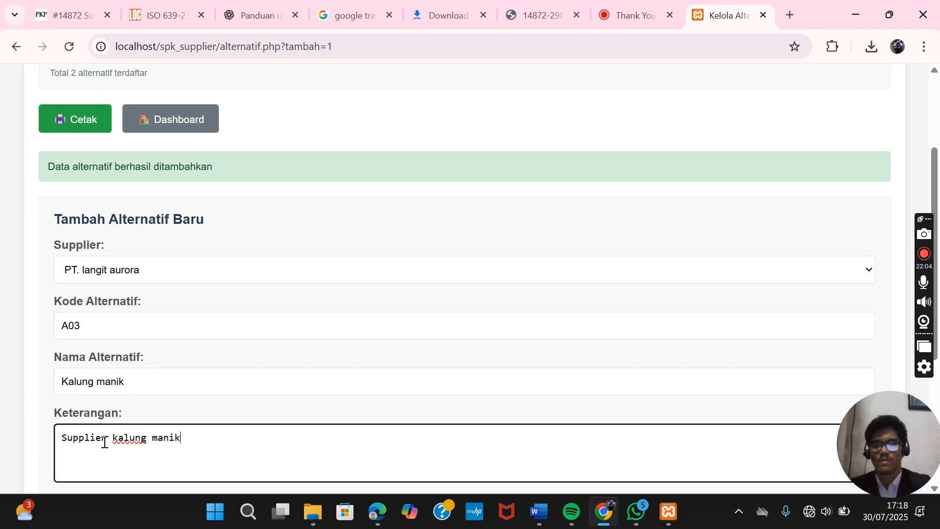
scroll(412, 298, down, 3)
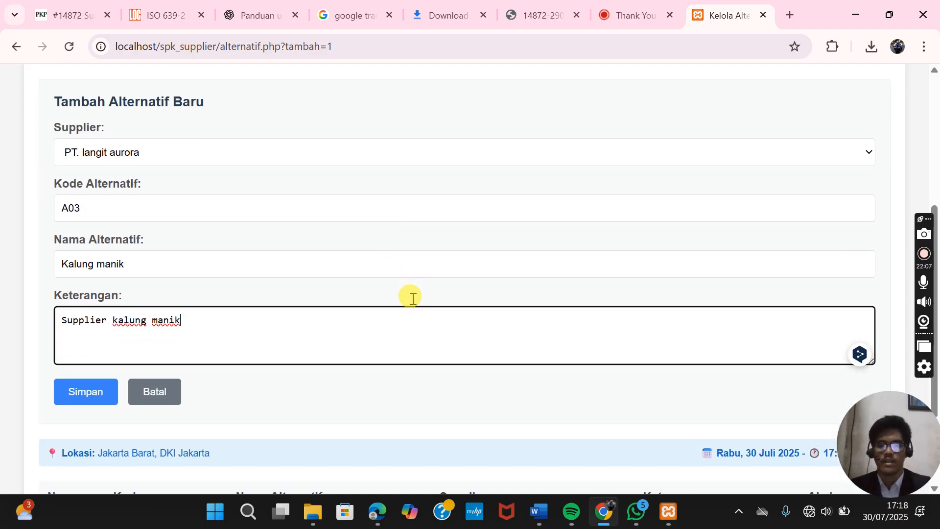
click(89, 386)
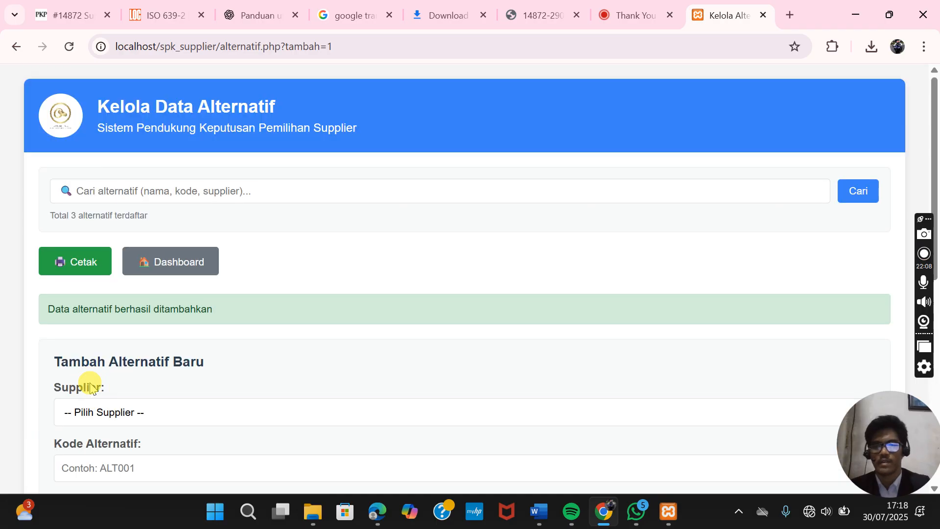
scroll(279, 343, down, 6)
- Review the three-alternative table and print the Data Alternatif report to Microsoft Print to PDF
scroll(281, 341, down, 2)
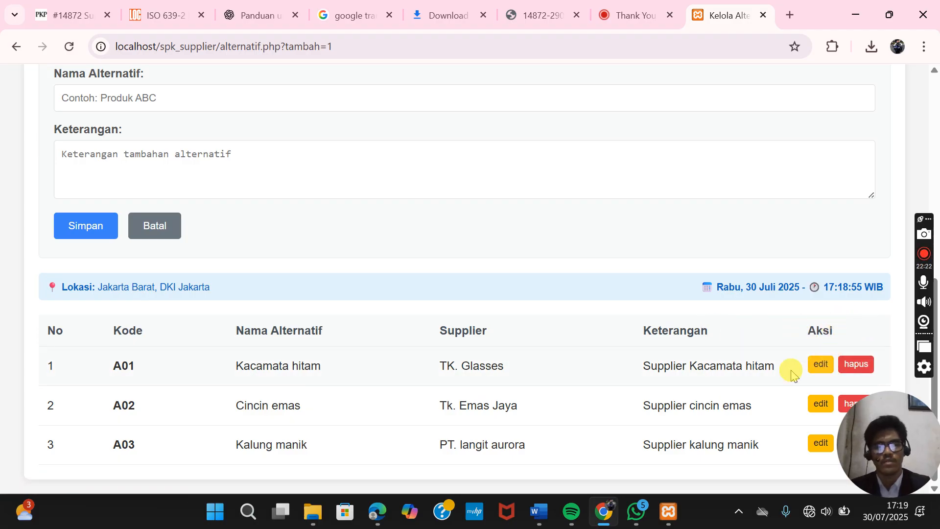
scroll(727, 420, up, 7)
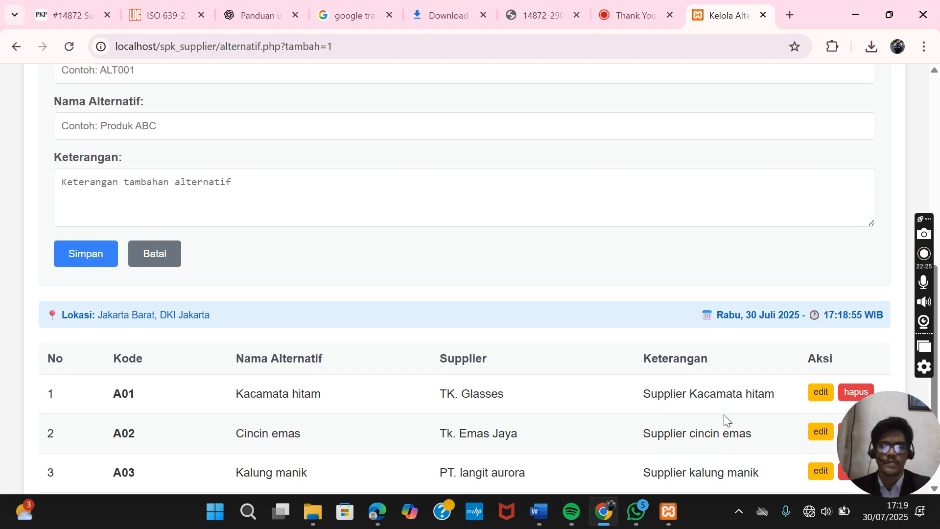
scroll(725, 414, up, 1)
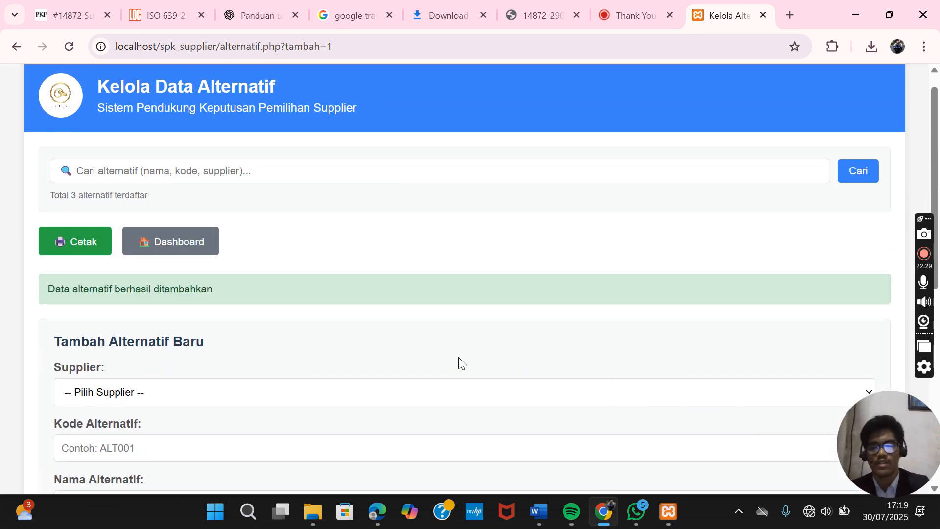
click(95, 259)
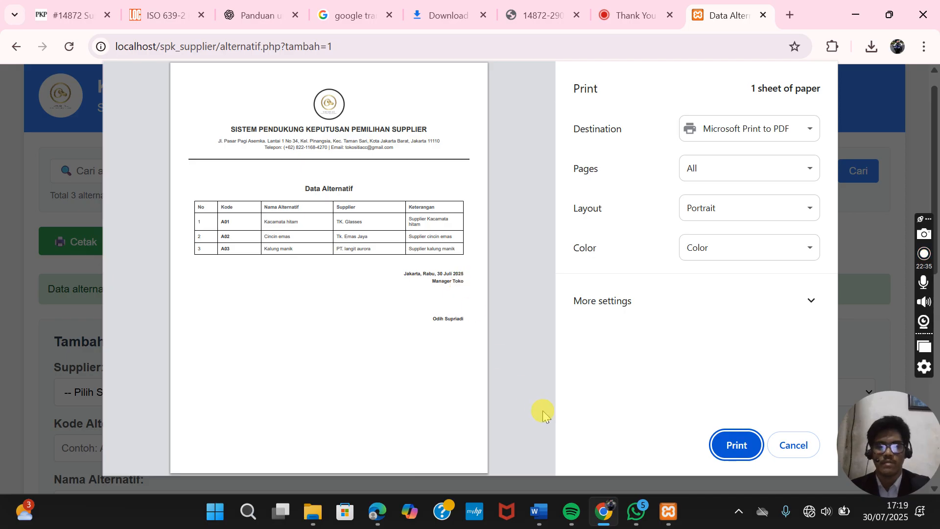
click(735, 450)
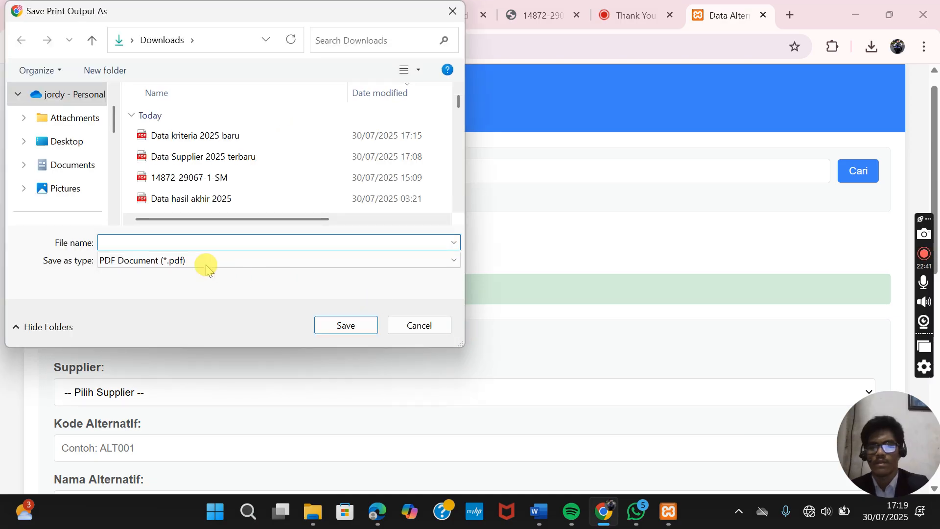
- Save the report PDF in Downloads as 'Data alternatif 2025 baru'
click(166, 247)
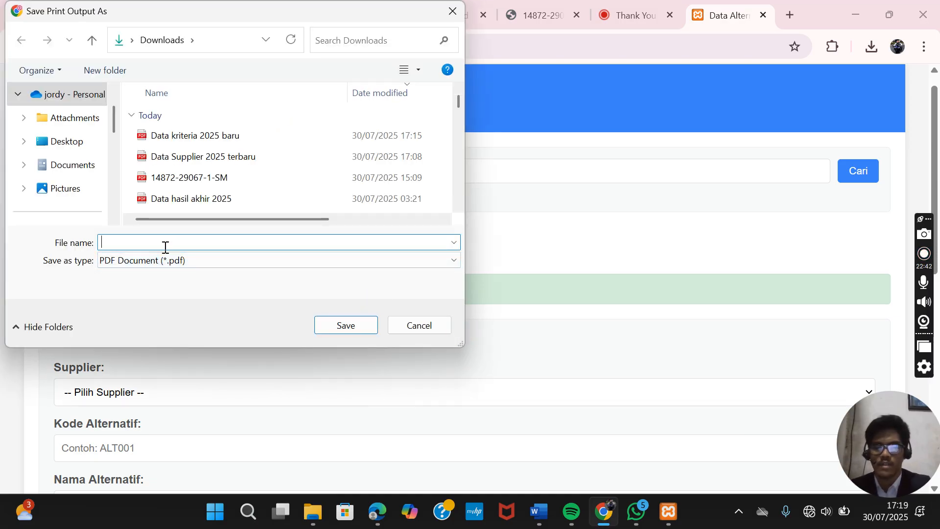
text(Data)
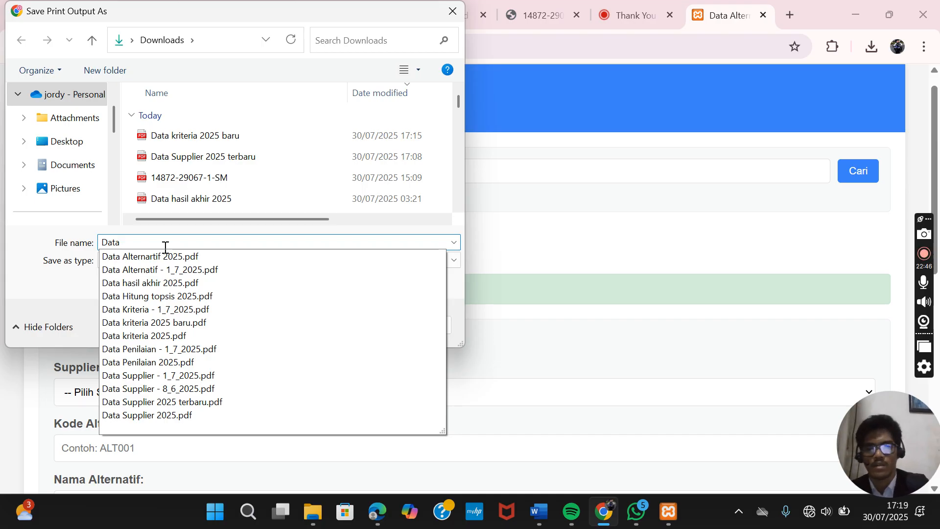
text( alternatif)
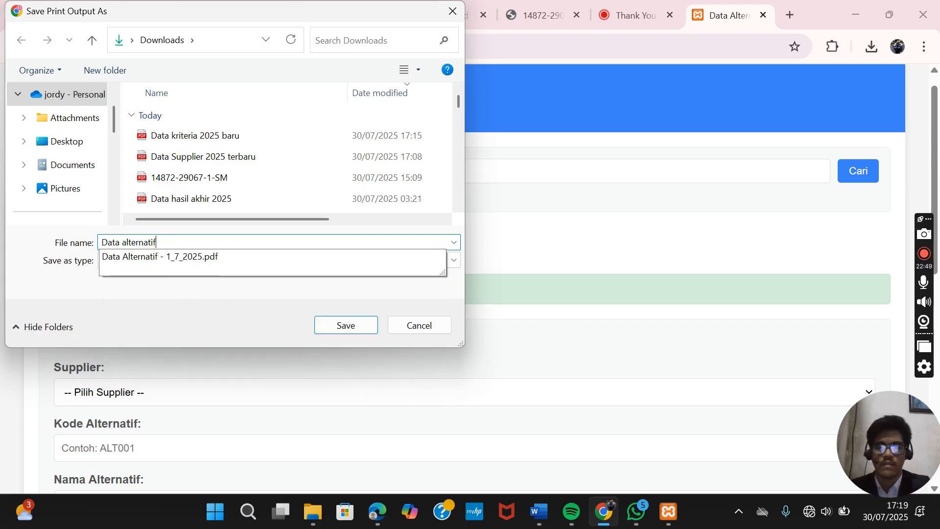
text( 2025)
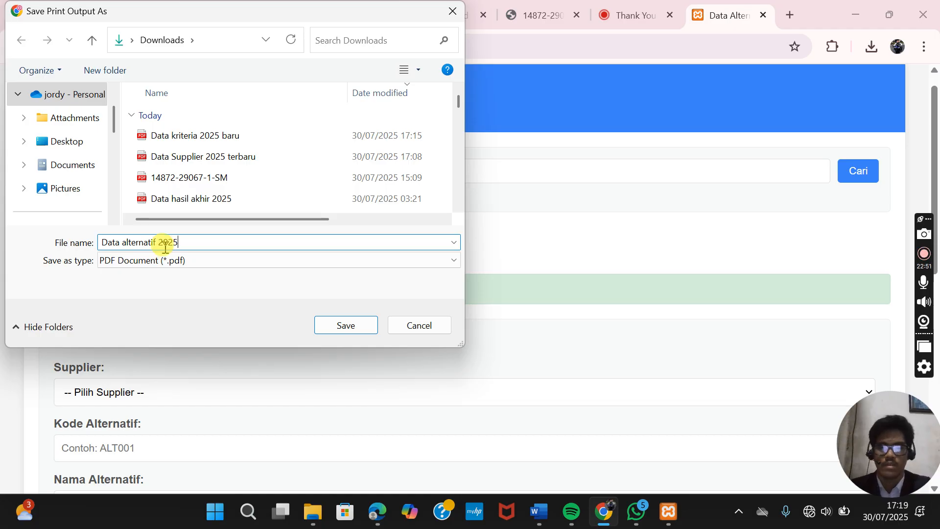
text( baru)
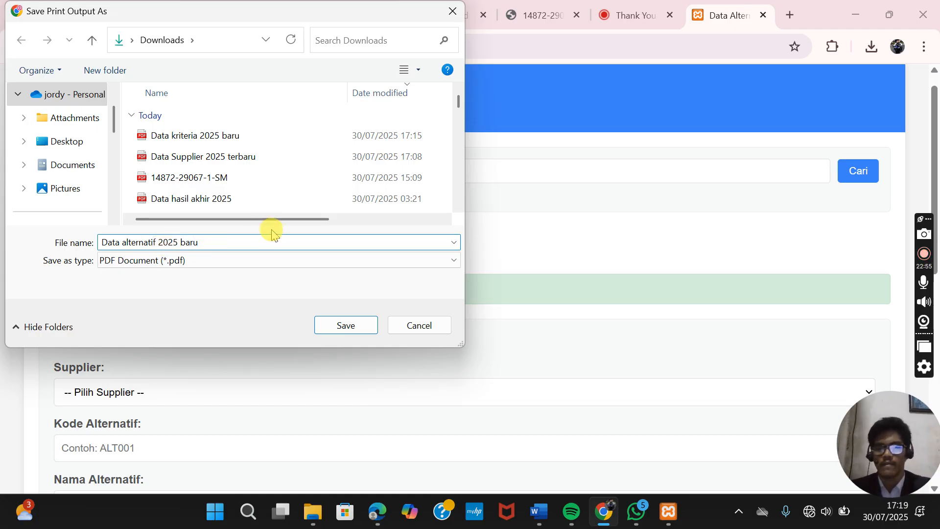
click(362, 327)
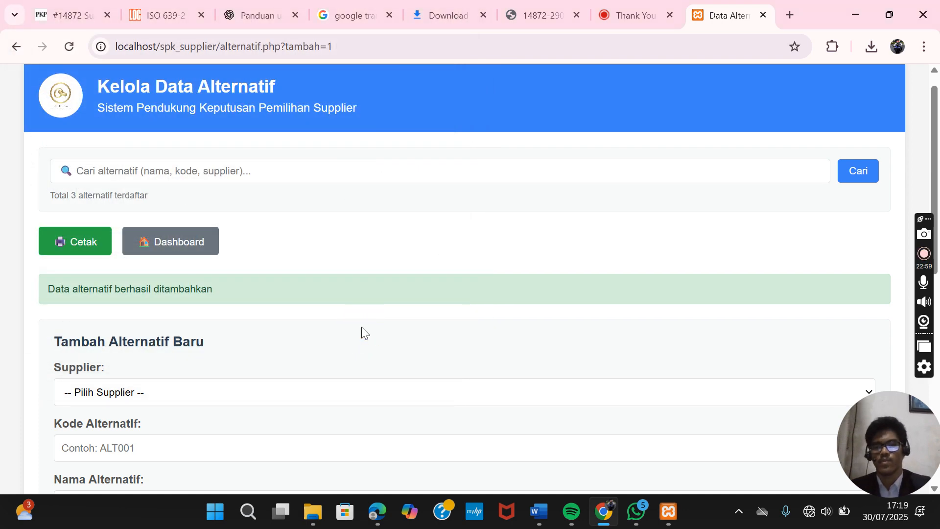
- Open 'Data alternatif 2025 baru' from File Explorer in Edge and scroll through its three rows
click(314, 510)
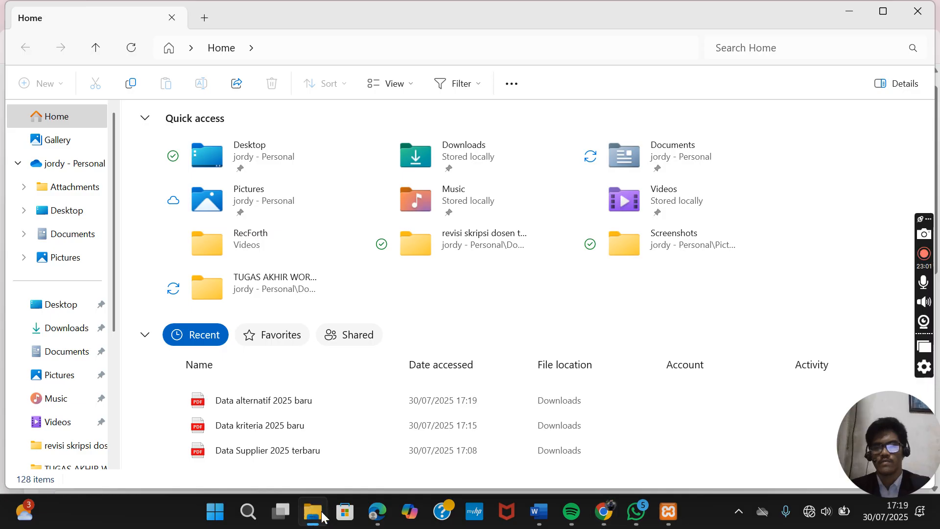
double_click(287, 402)
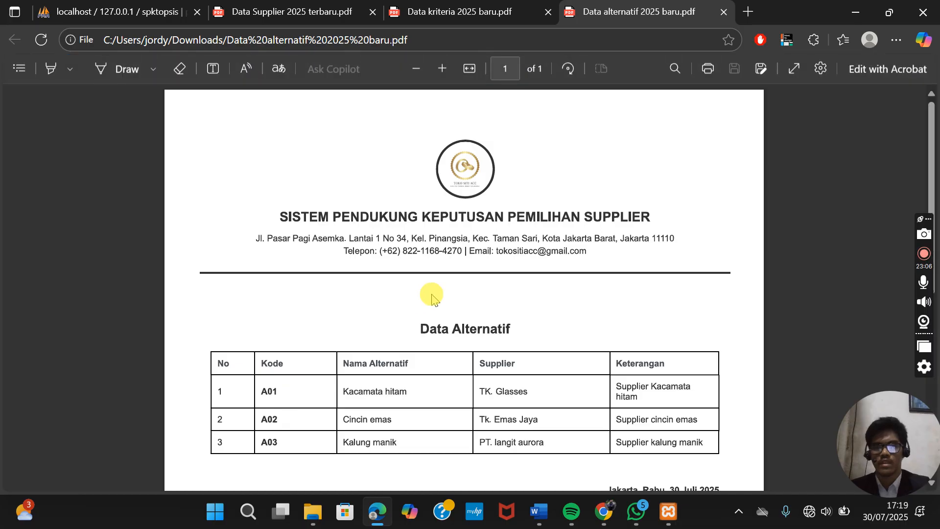
scroll(431, 296, down, 3)
ctrl+scroll(431, 296, down, 3)
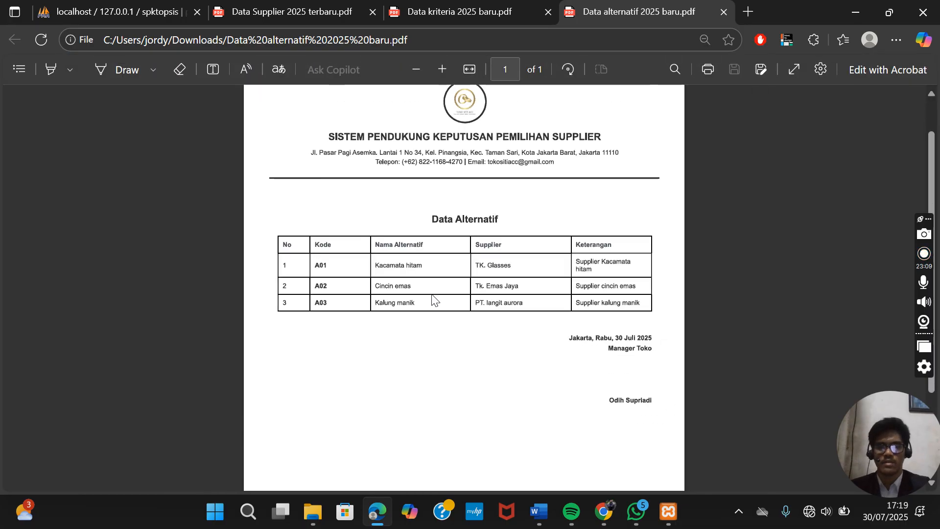
scroll(432, 296, up, 1)
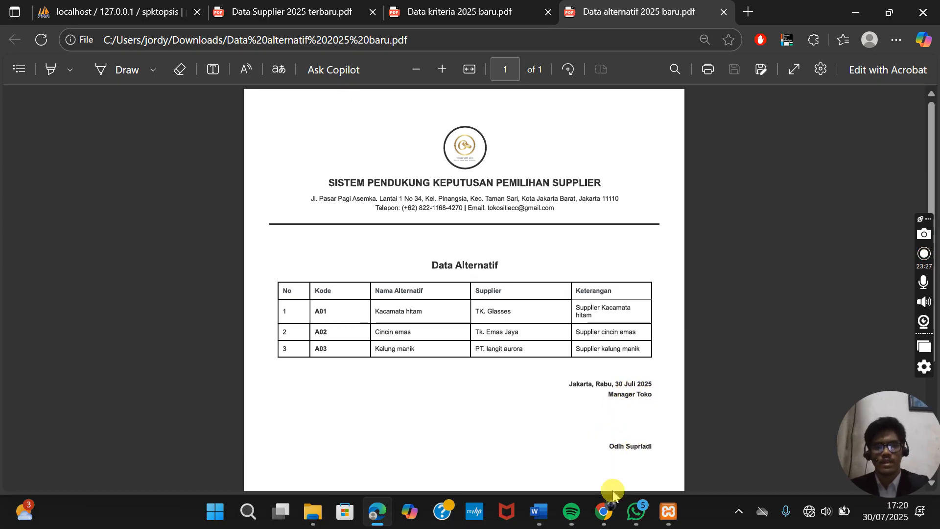
- Return to SPK Supplier, open penilaian.php and scroll to the empty A01–A03 scoring table
click(605, 509)
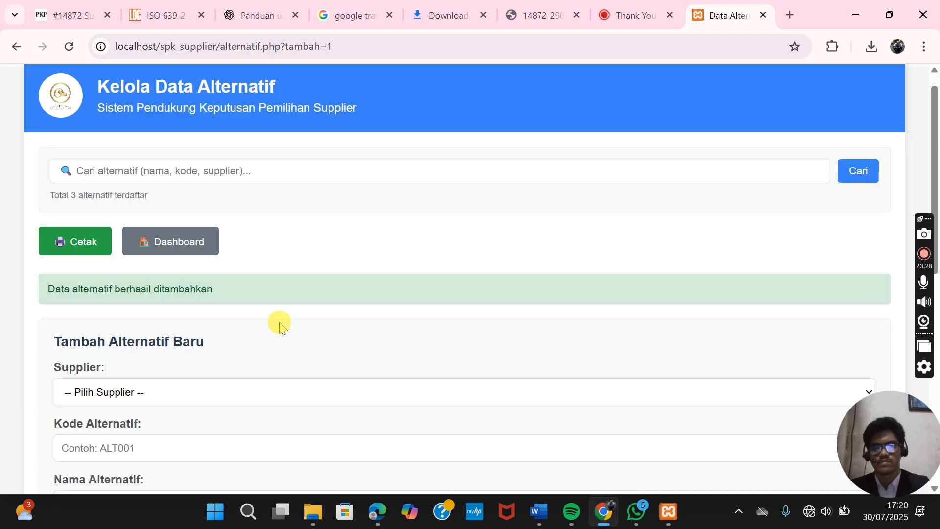
click(183, 242)
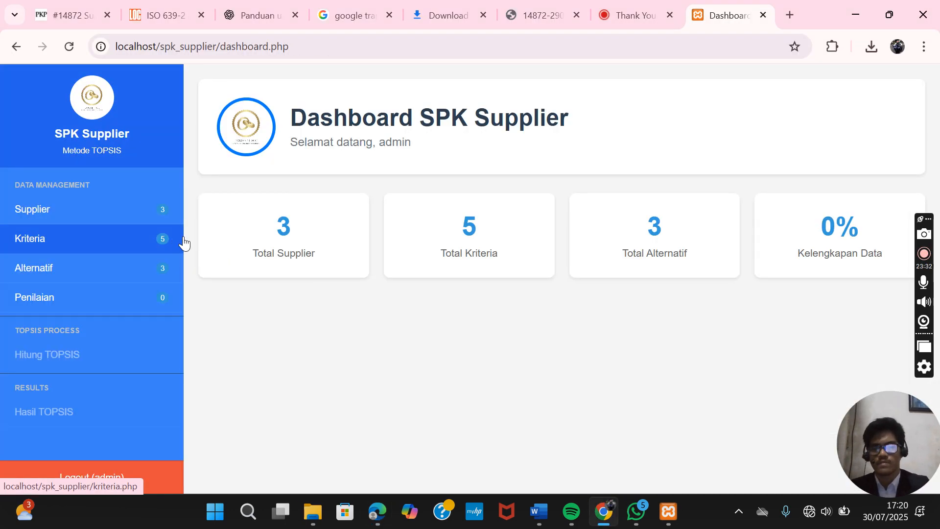
click(160, 302)
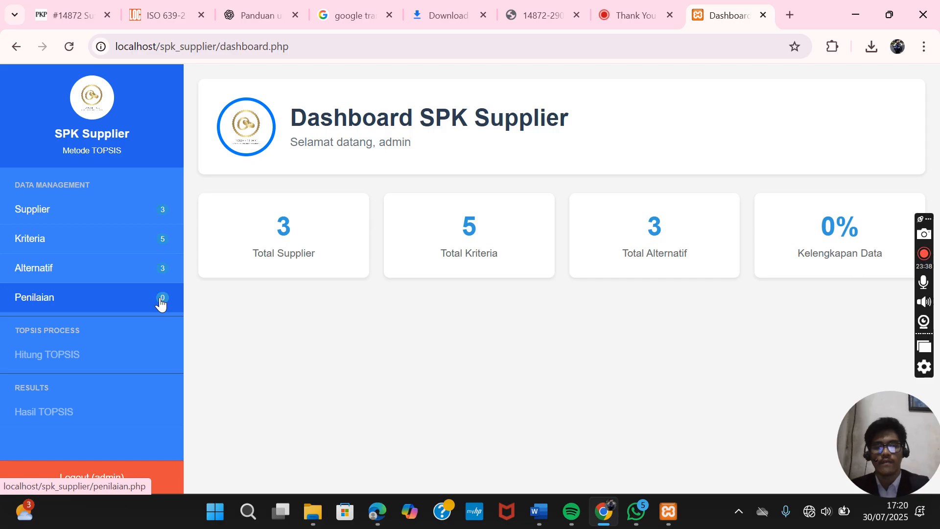
click(160, 303)
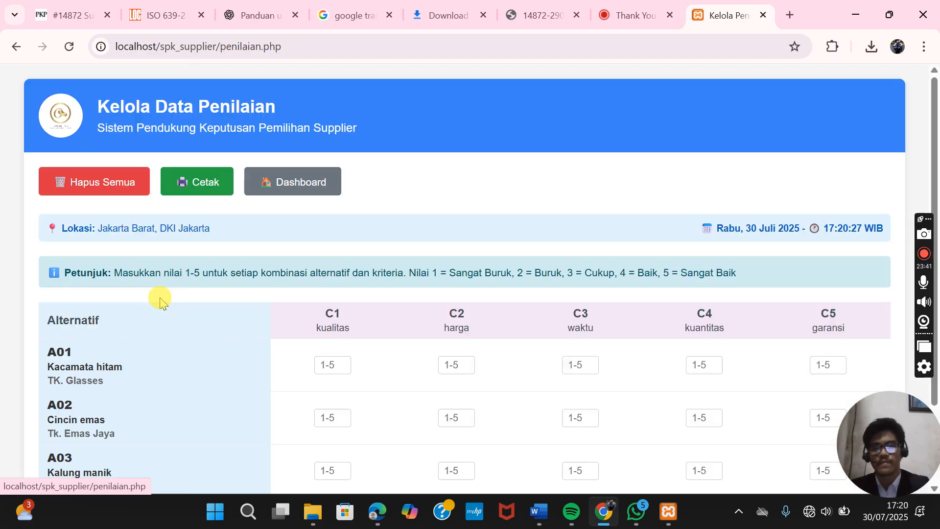
click(276, 257)
scroll(276, 257, down, 2)
scroll(276, 256, up, 1)
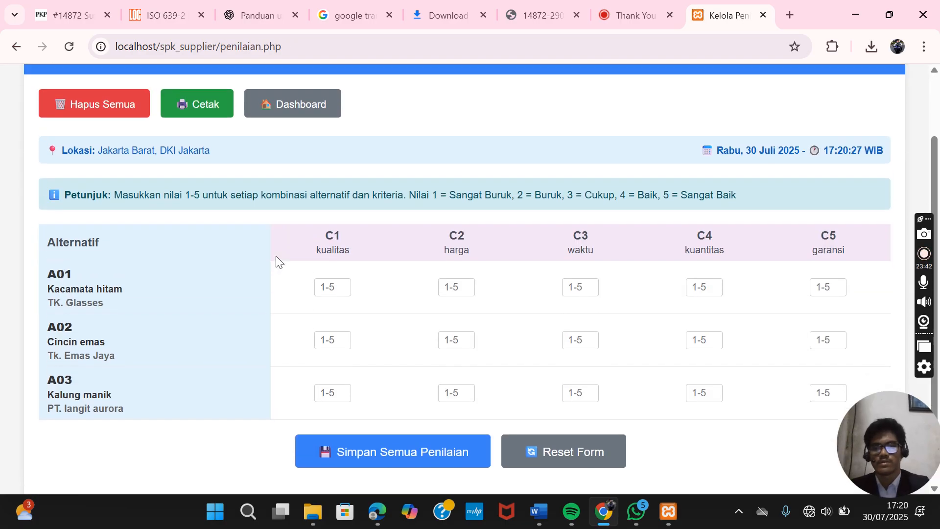
scroll(275, 257, up, 1)
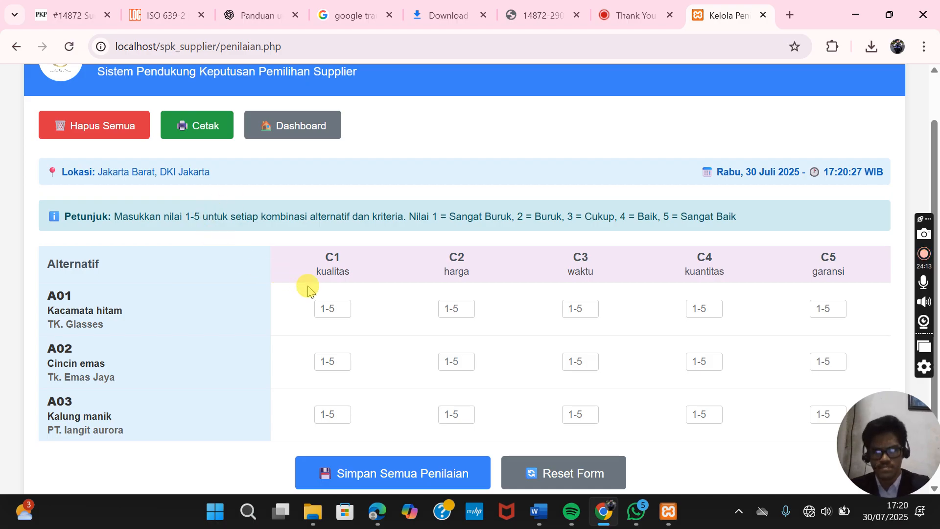
scroll(215, 305, up, 1)
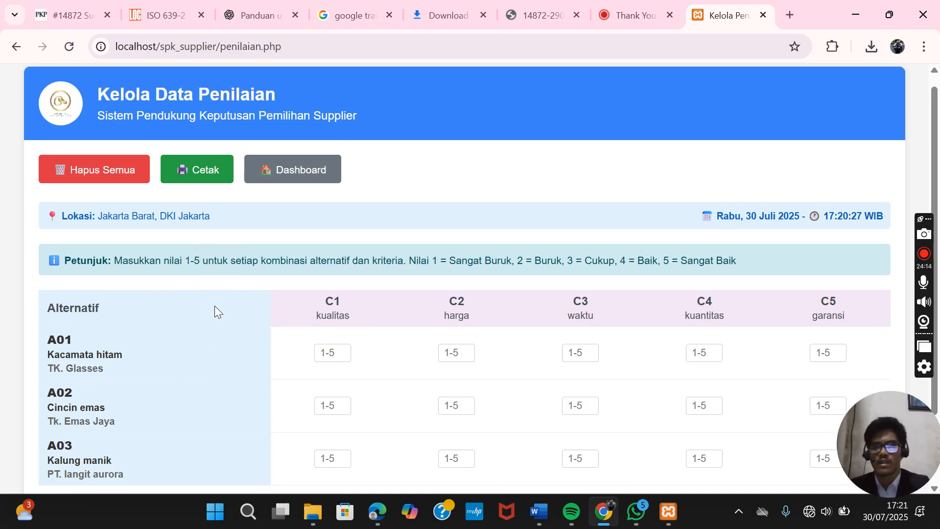
scroll(215, 305, down, 1)
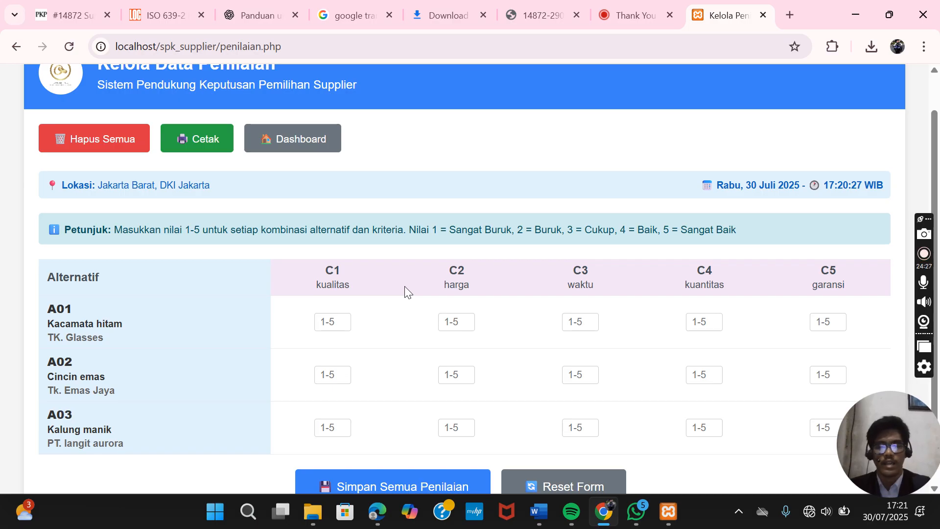
scroll(404, 286, down, 1)
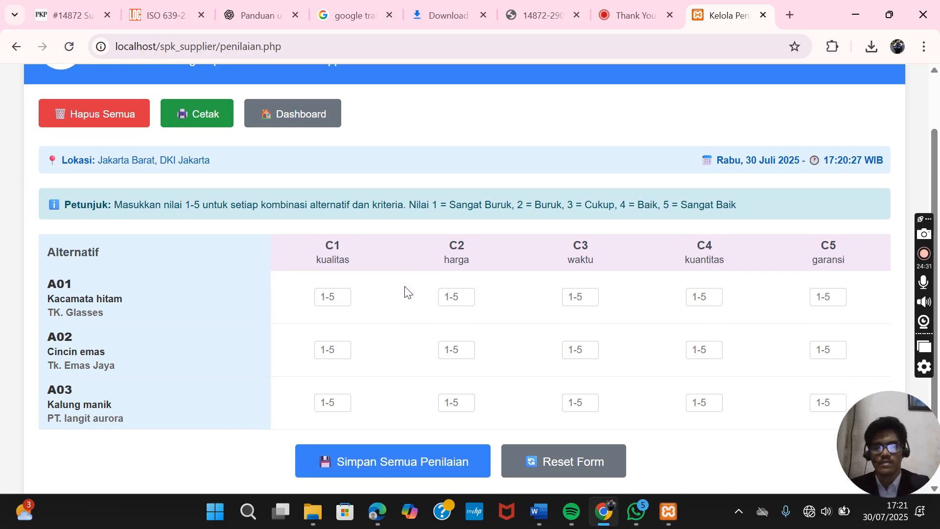
scroll(404, 292, down, 1)
scroll(404, 292, up, 1)
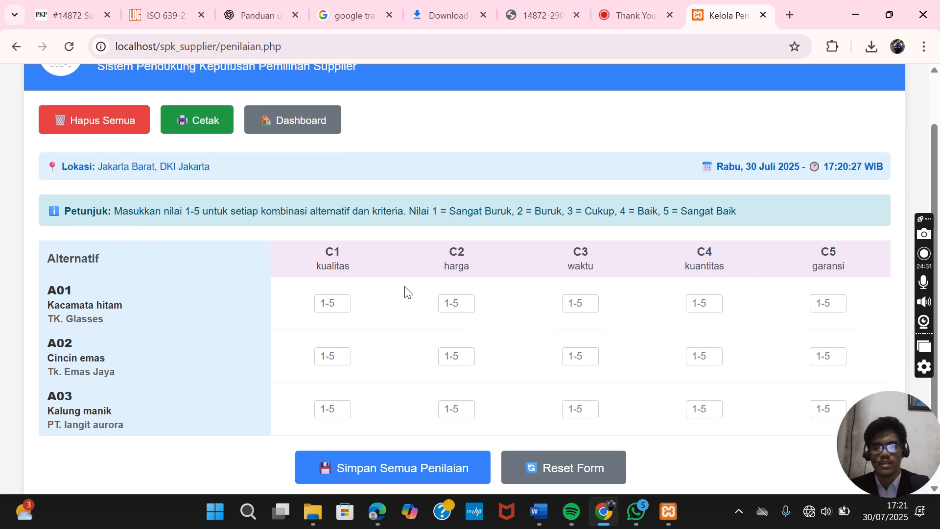
- Score A01 Kacamata hitam 3, 2, 4, 5 and 4 for C1 kualitas through C5 garansi
click(326, 305)
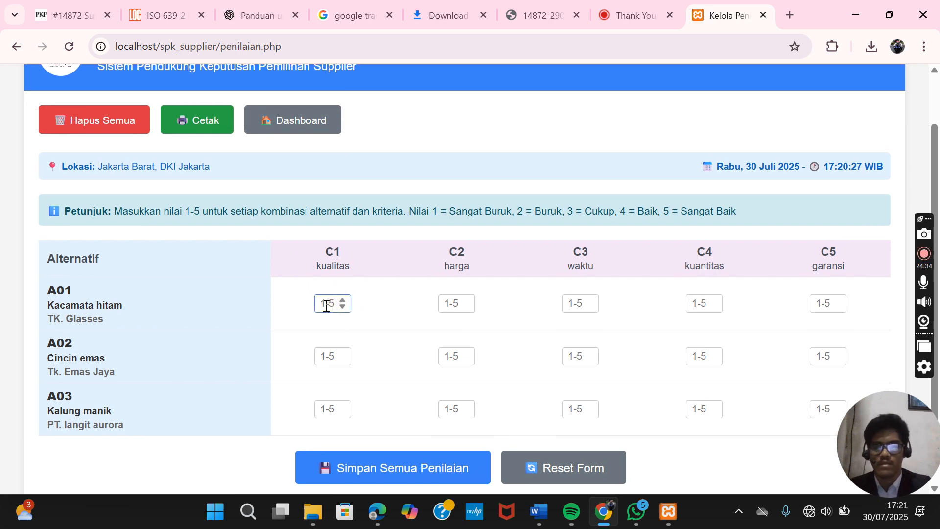
click(329, 304)
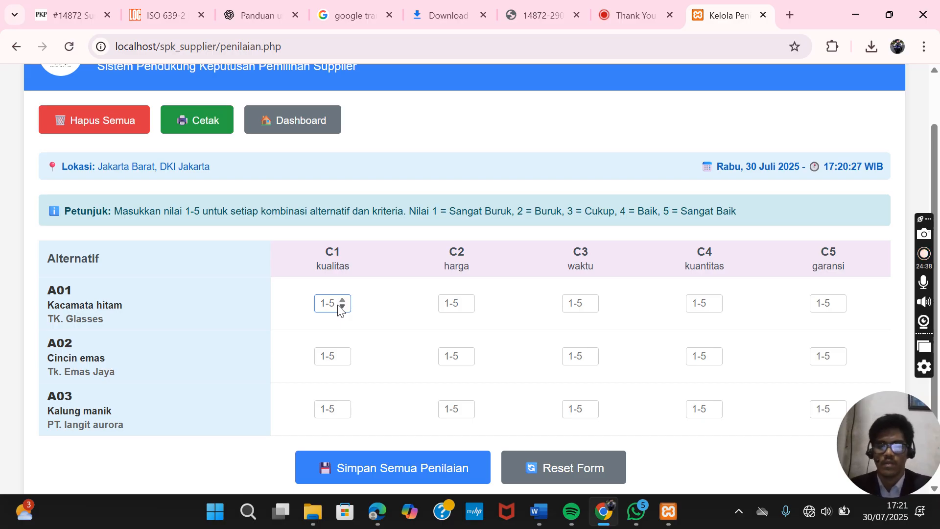
text(3)
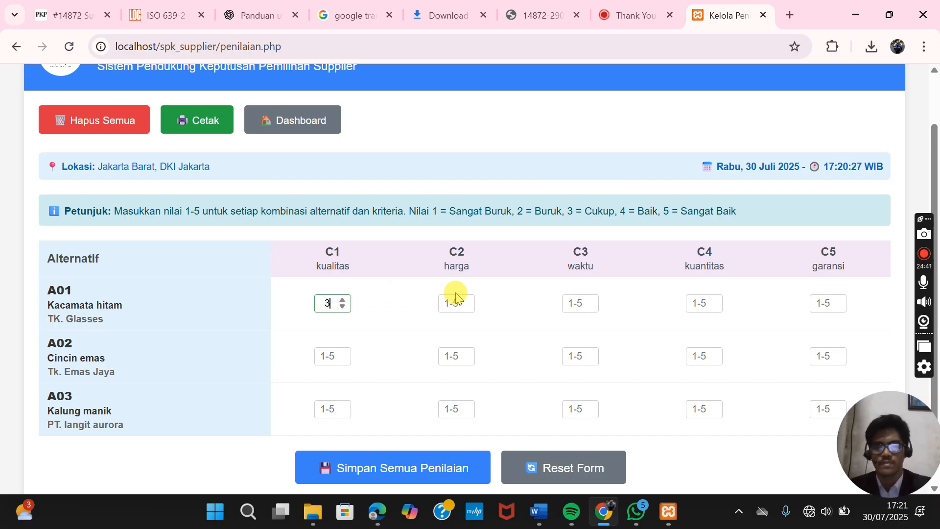
click(451, 301)
text(2)
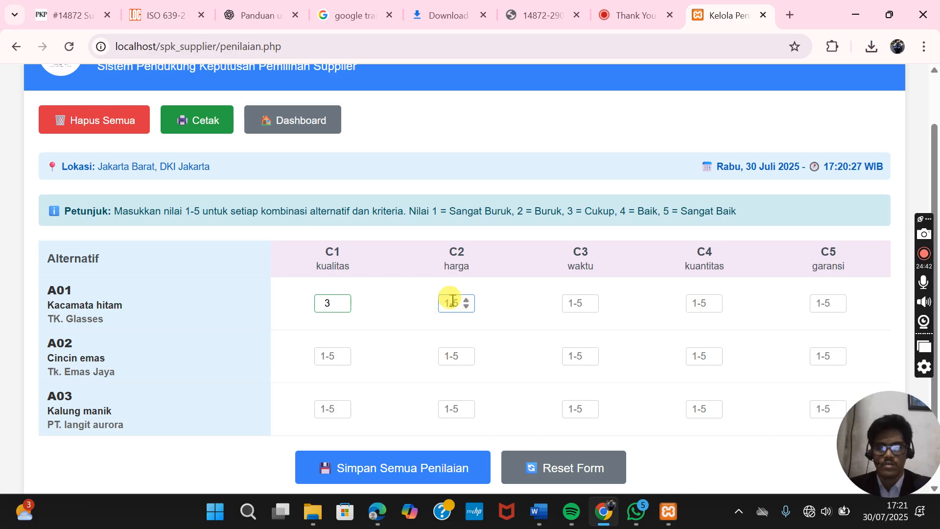
click(578, 303)
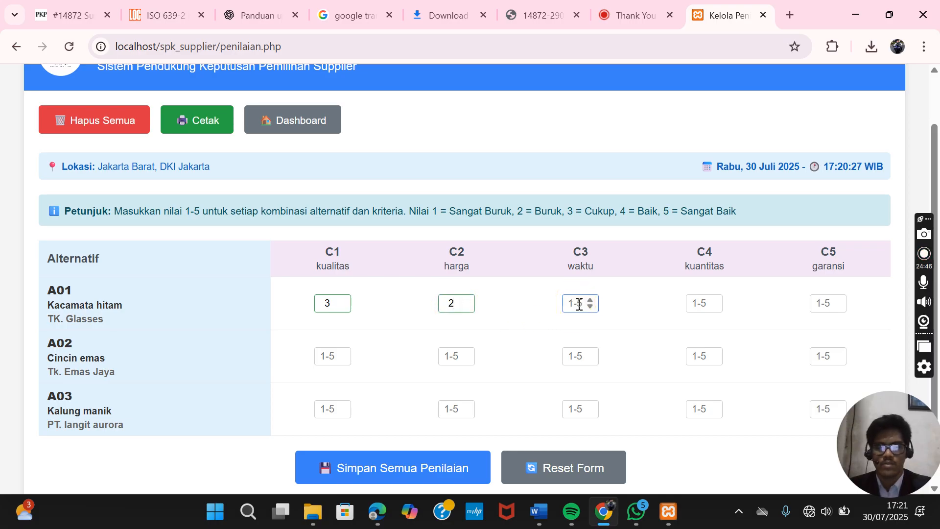
text(4)
click(698, 301)
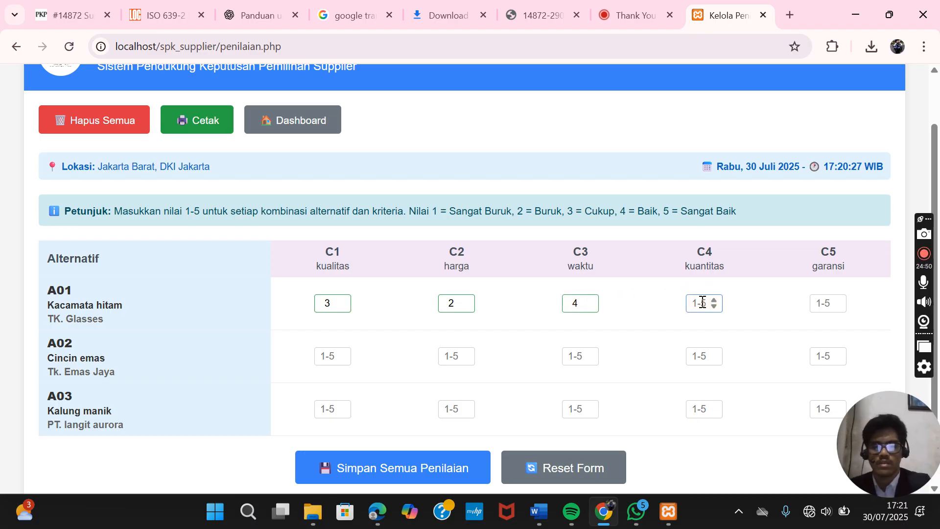
text(5)
click(815, 299)
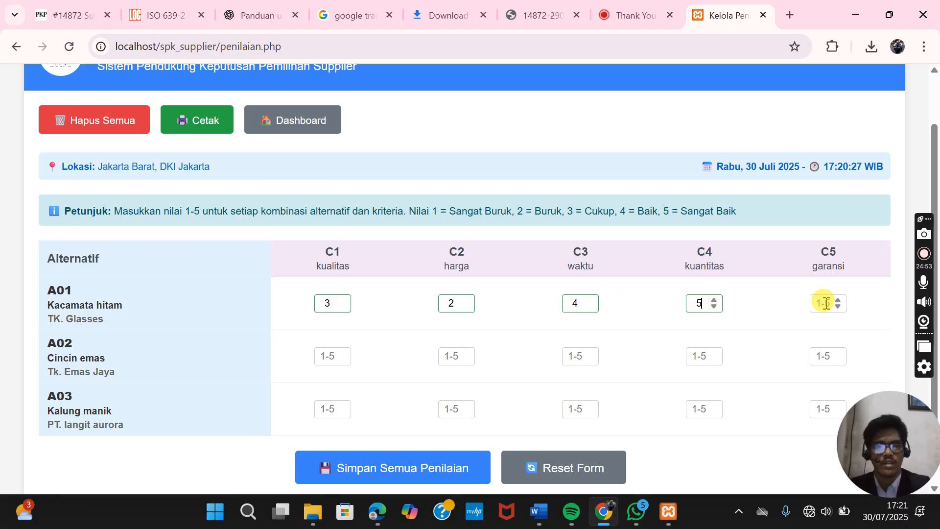
text(4)
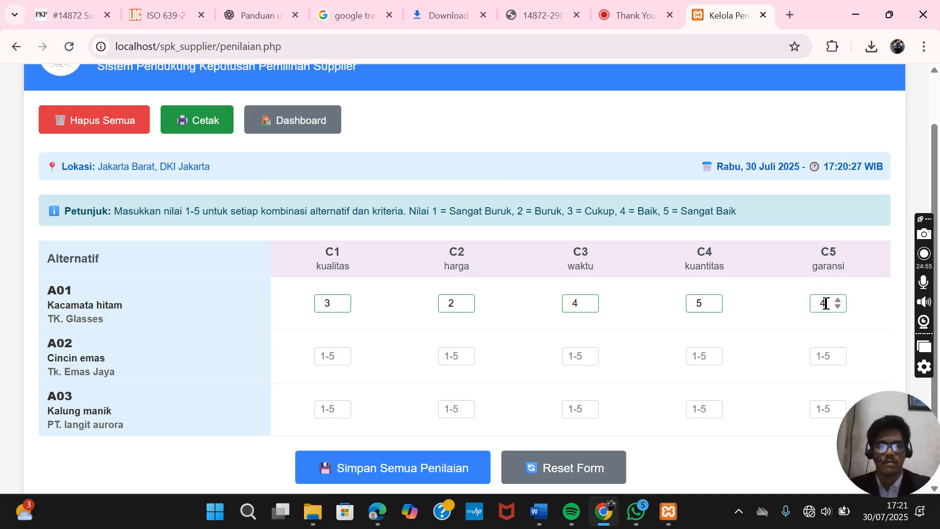
click(529, 333)
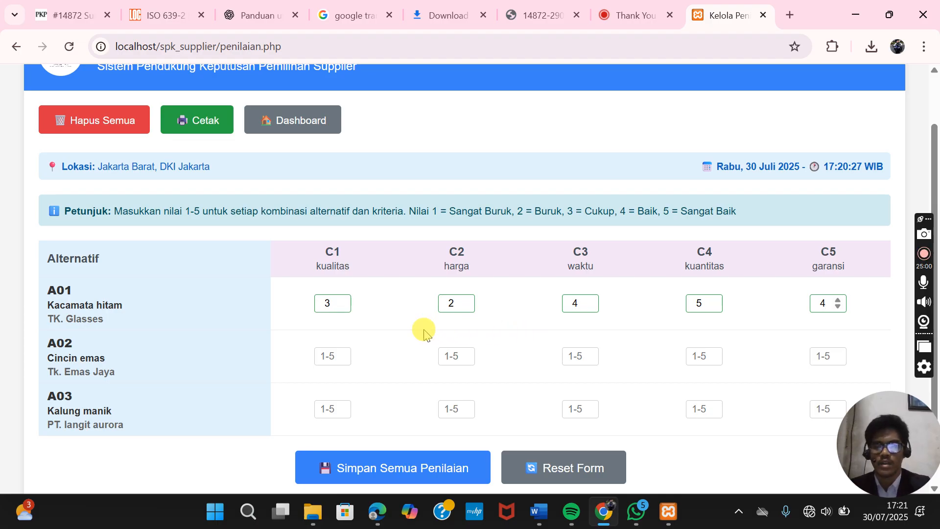
click(328, 353)
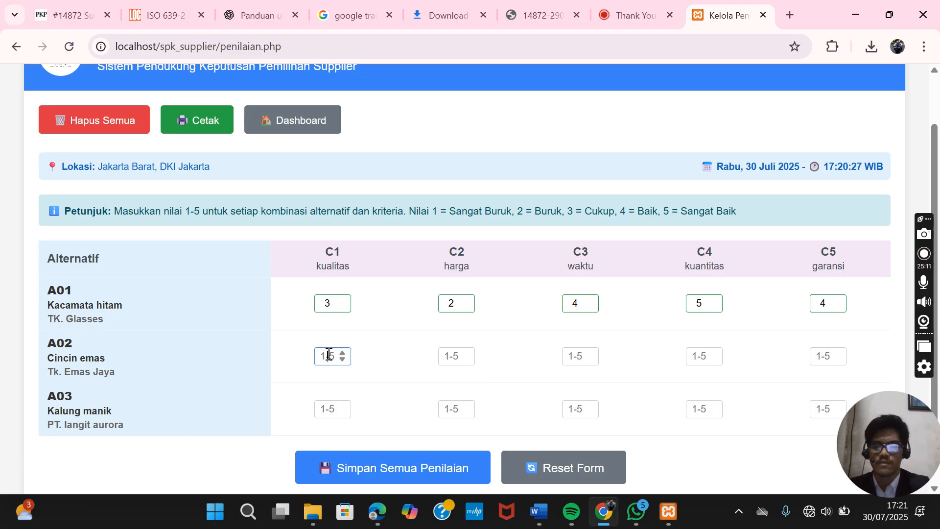
- Enter A02 Cincin emas scores 2, 3, 5, 1, 1, raising C2 harga to 3 with the spinner
text(2)
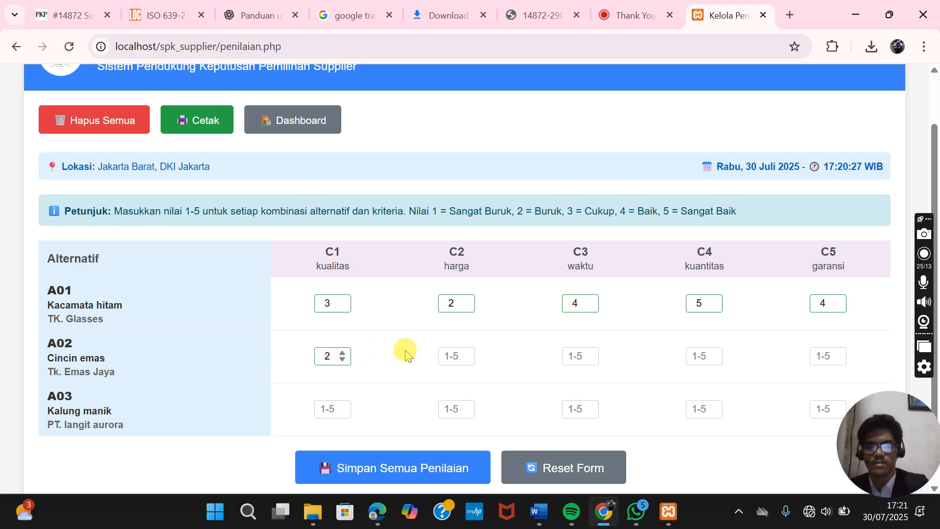
click(451, 352)
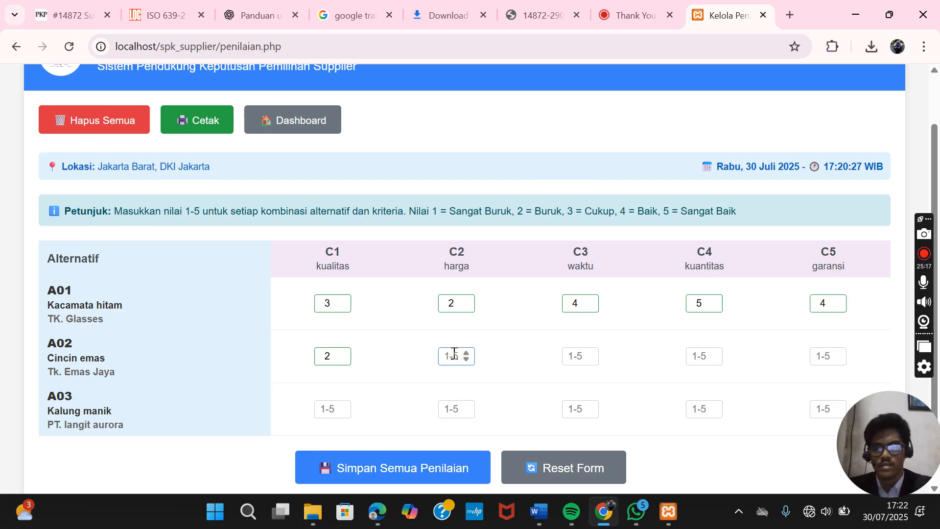
text(2)
click(465, 352)
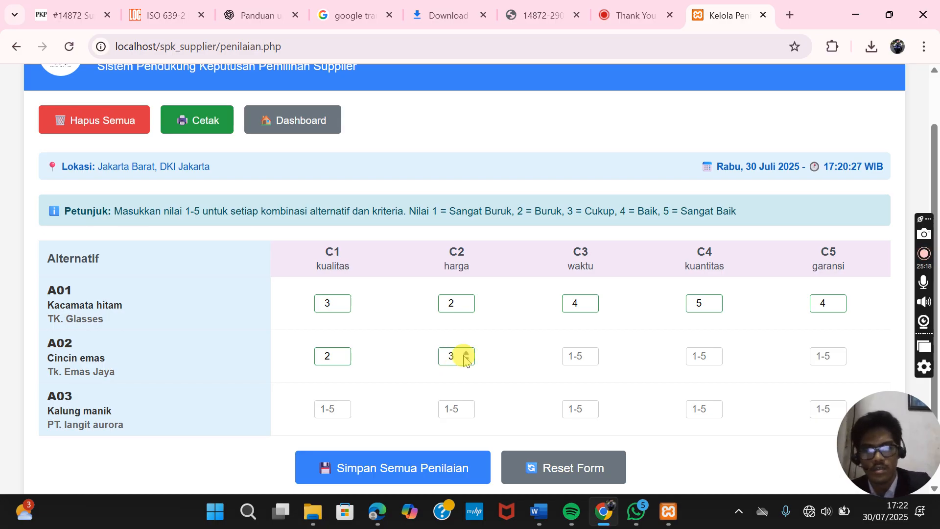
click(574, 354)
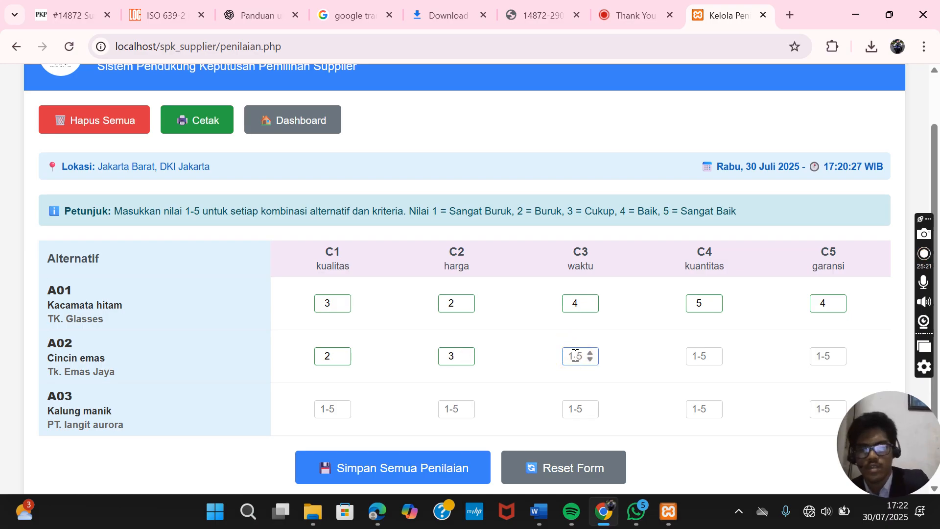
text(5)
click(700, 353)
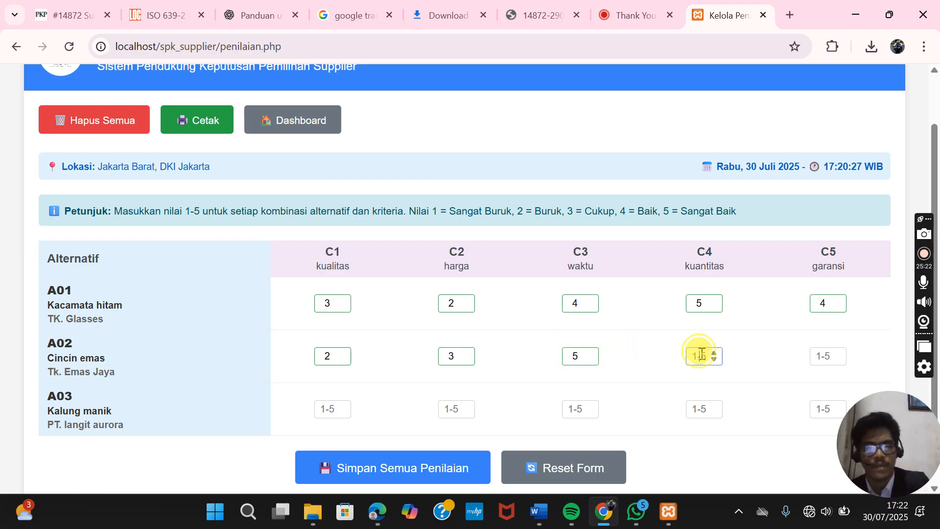
text(1)
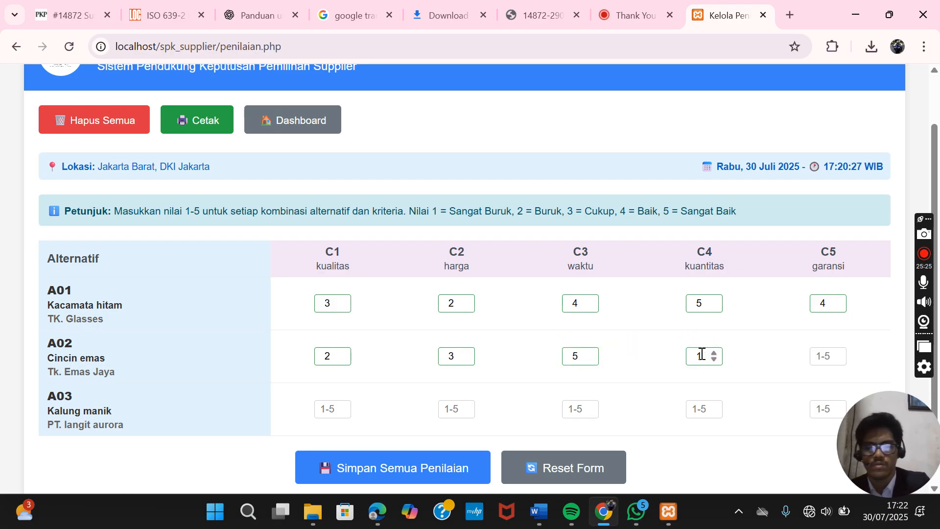
click(824, 354)
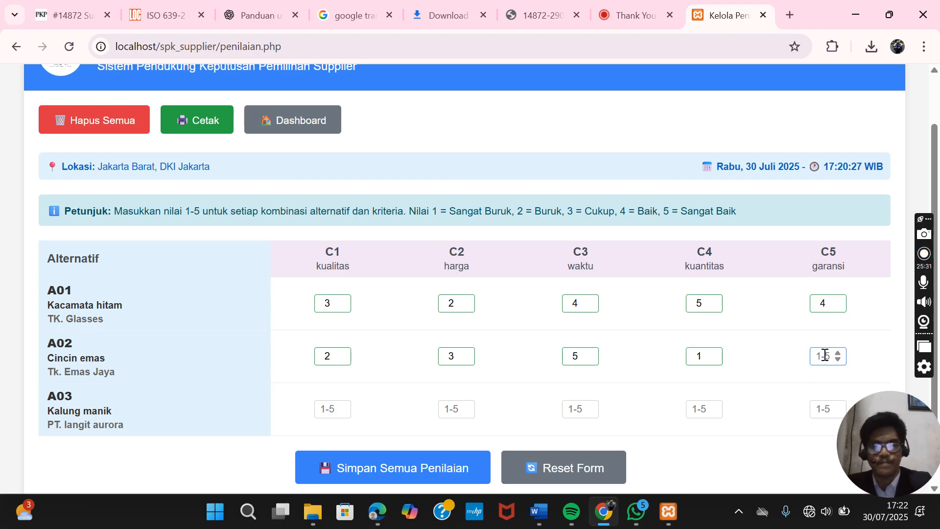
text(1)
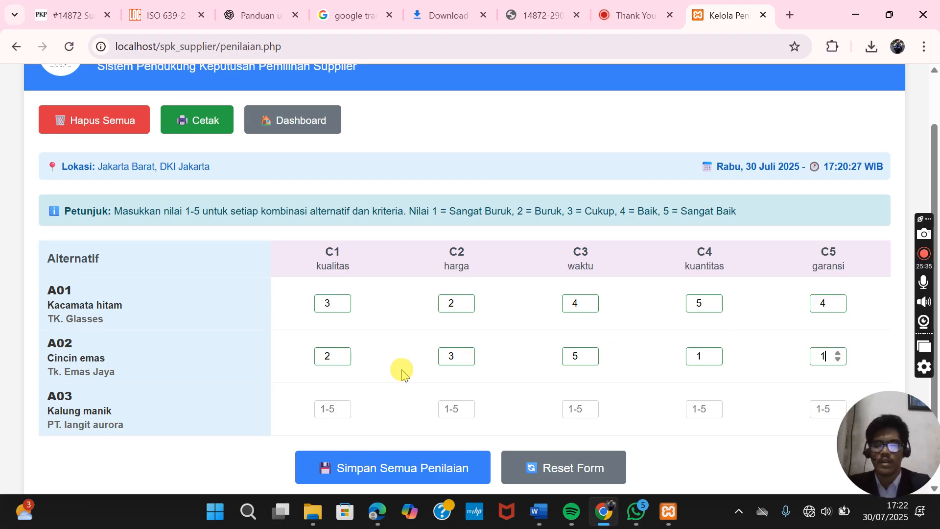
- Enter A03 Kalung manik scores 5, 3, 1 and 2 for C1 through C4
click(326, 409)
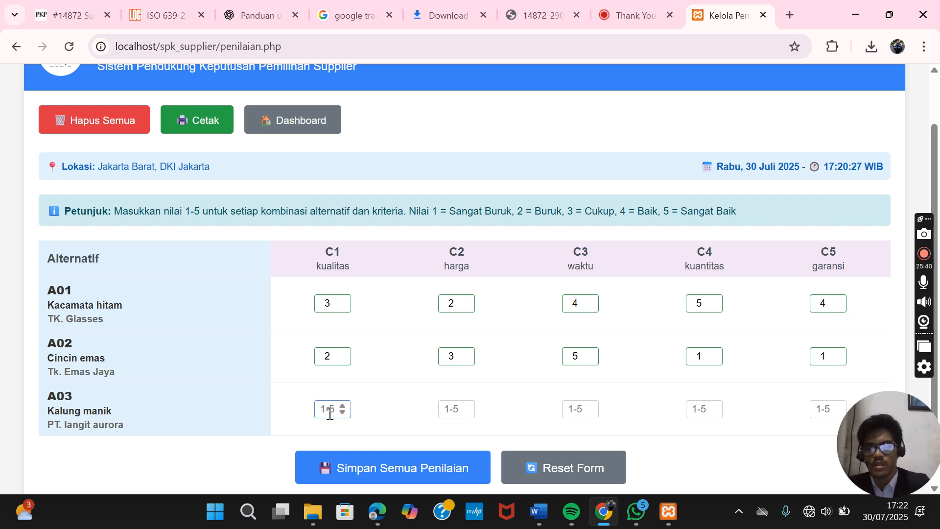
text(5)
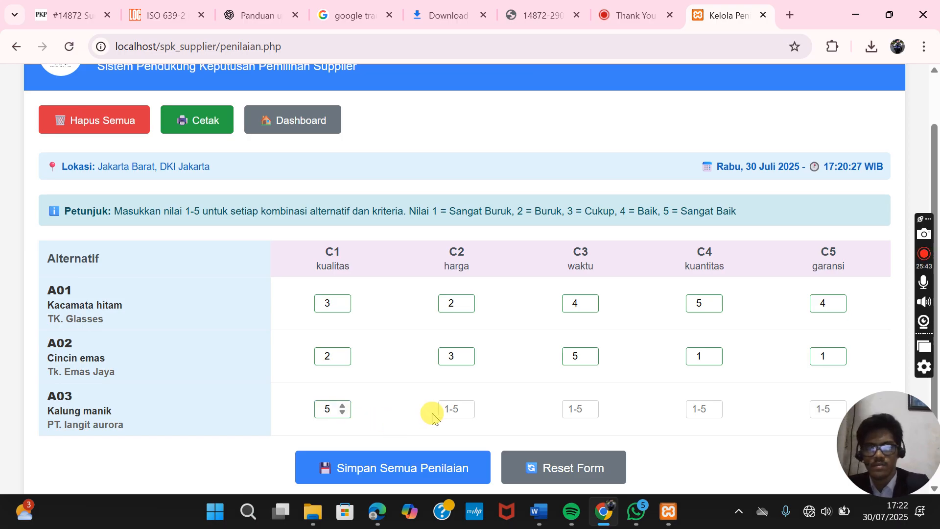
click(448, 408)
text(3)
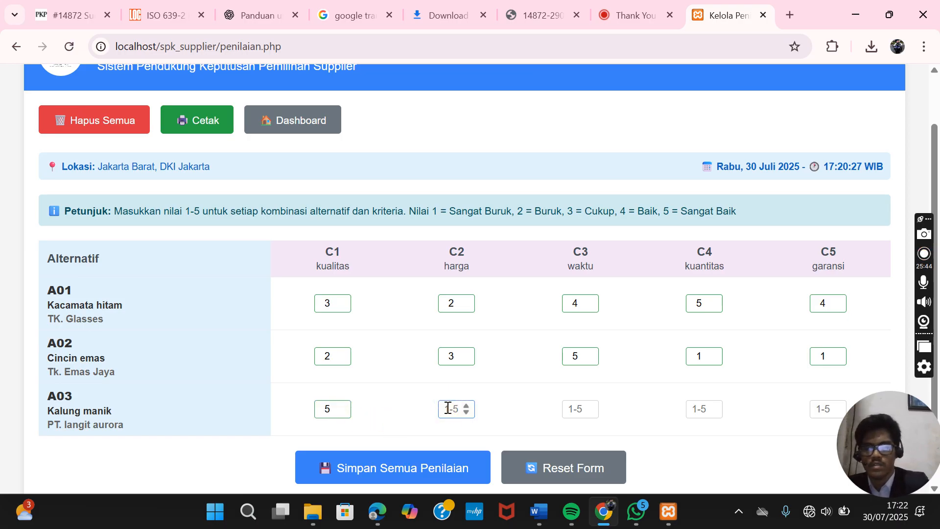
click(575, 404)
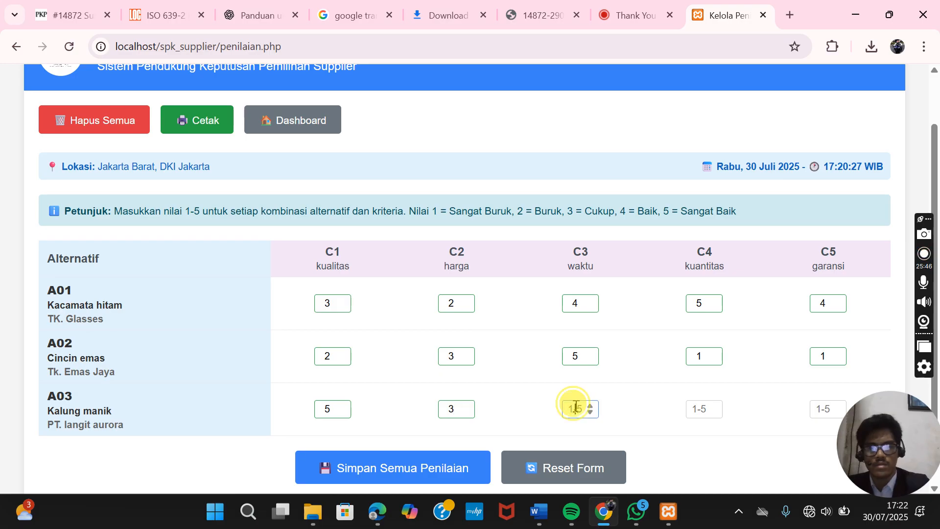
text(1)
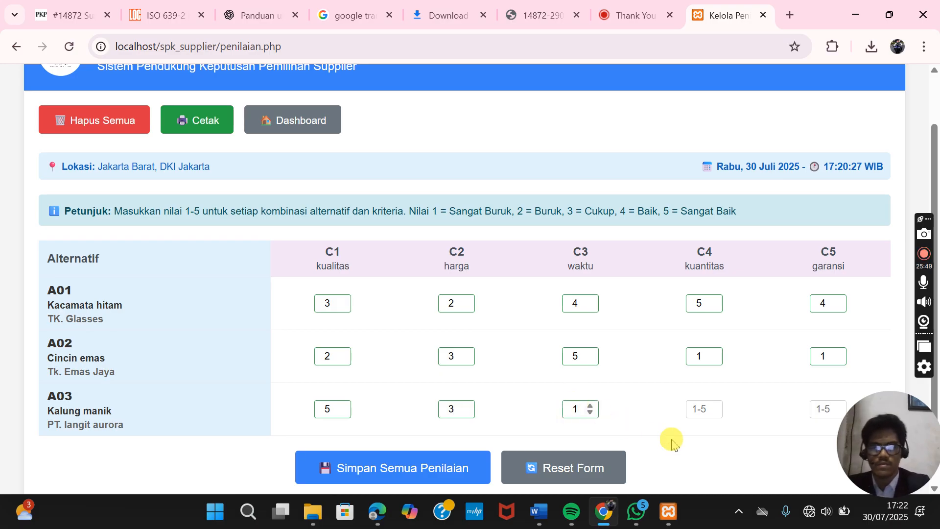
click(699, 406)
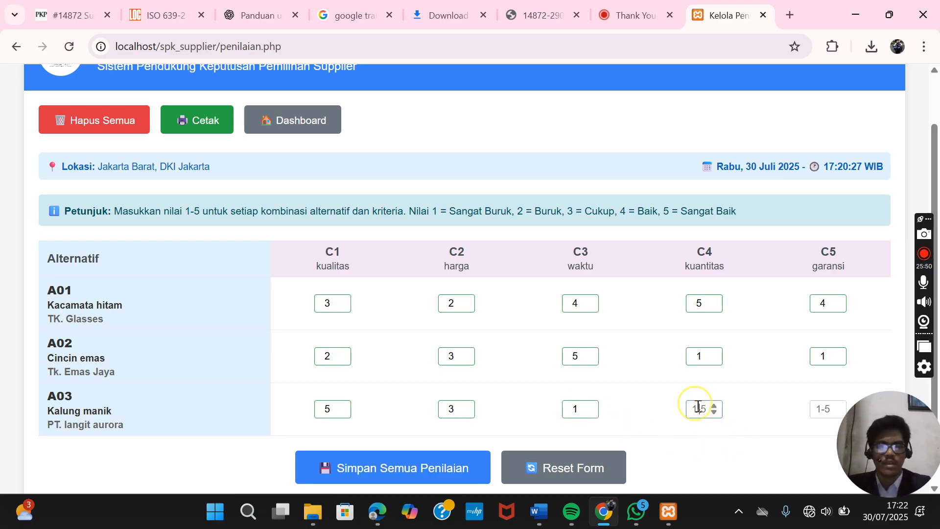
text(2)
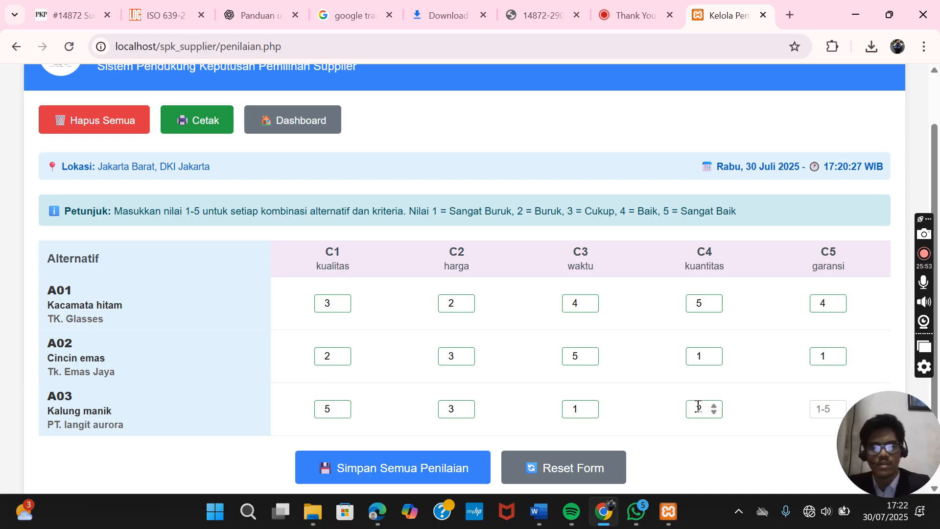
click(821, 411)
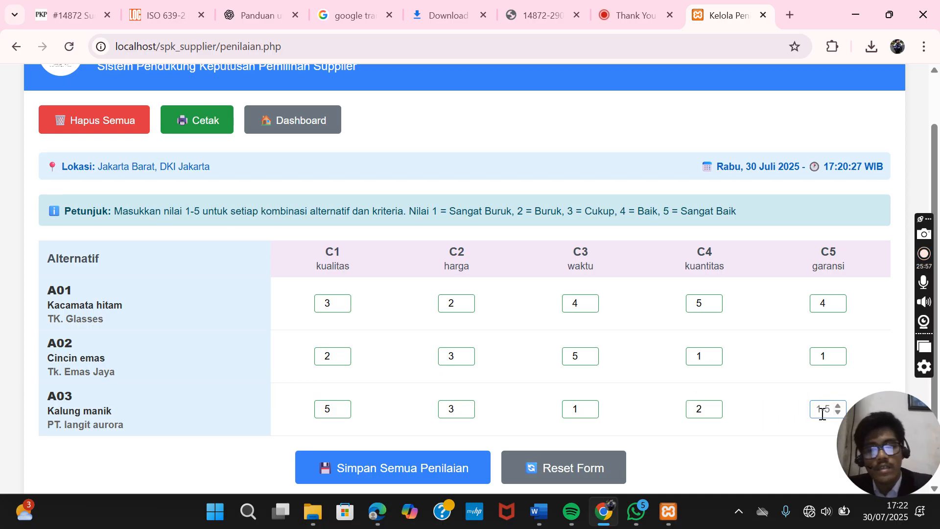
- Rate A03's garansi (C5) as 1 and save all the A01–A03 assessment scores
text(1)
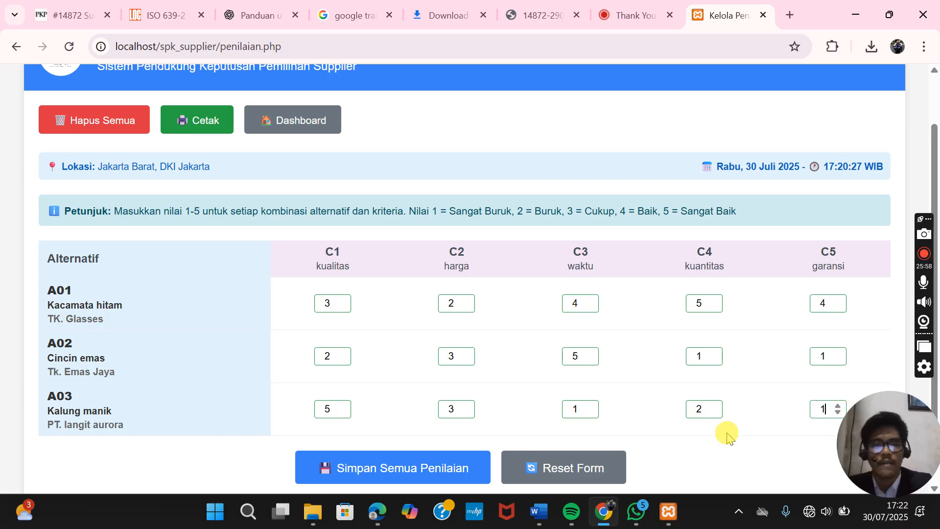
scroll(728, 438, down, 1)
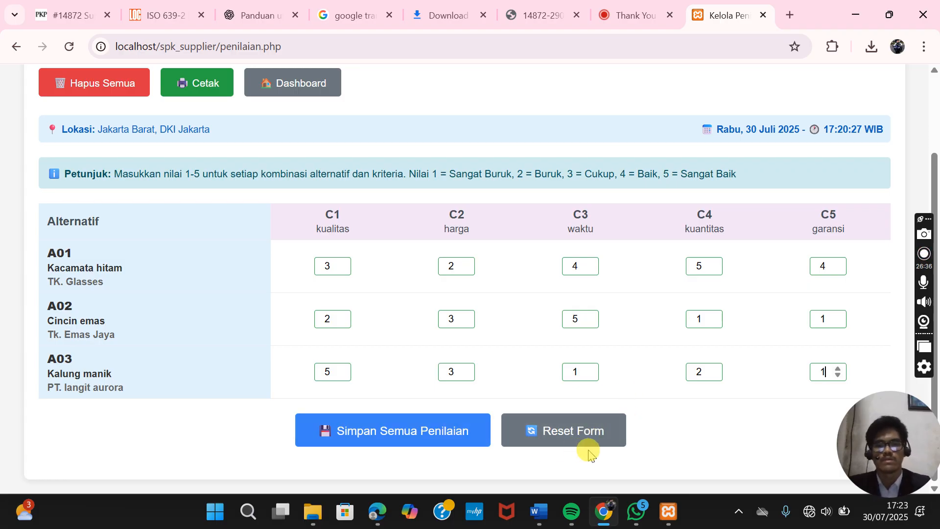
click(416, 426)
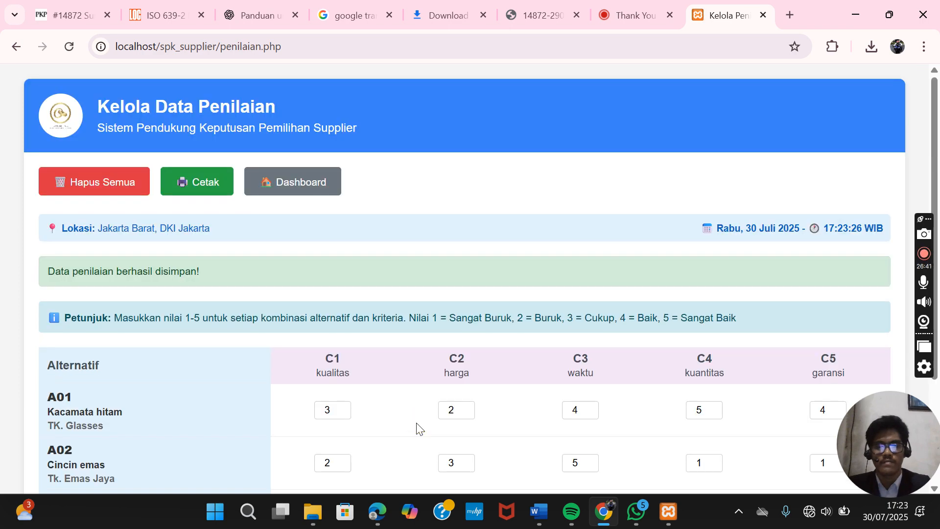
- Save the scores again and return to the dashboard, which shows 100% data completeness
scroll(416, 426, down, 3)
click(416, 427)
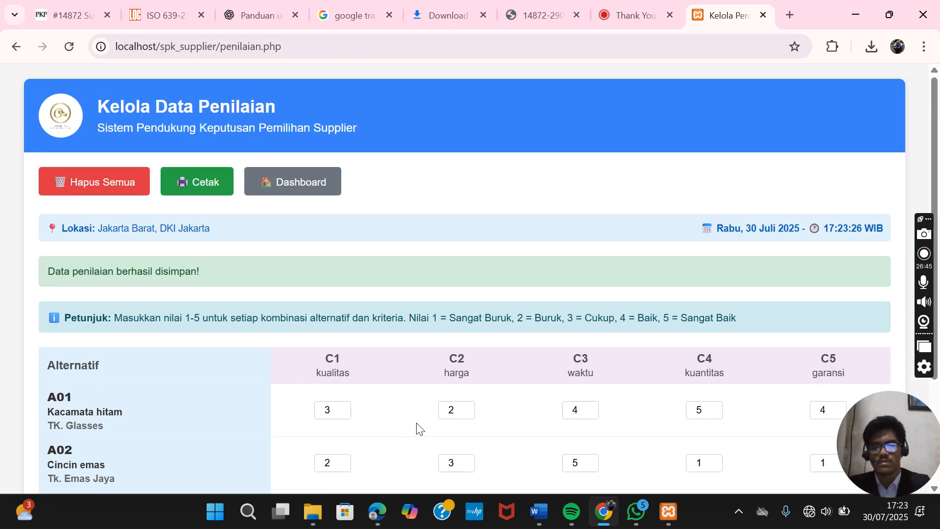
click(338, 270)
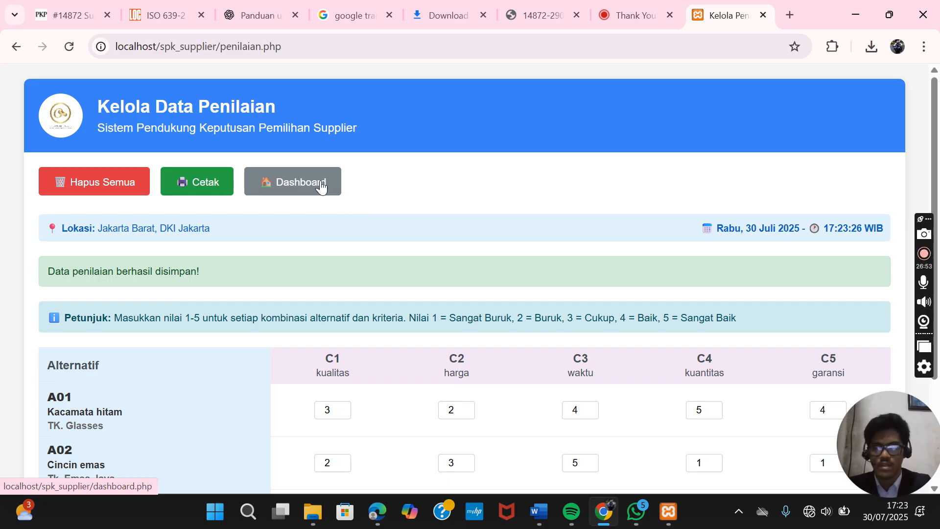
click(320, 184)
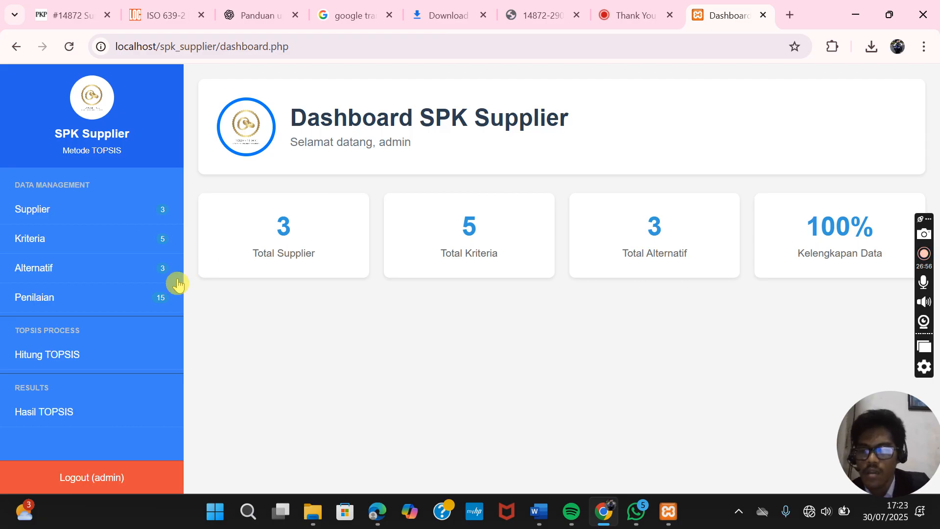
- Start Hitung TOPSIS and review A01–A03's C1–C5 scores in the Matriks Keputusan table
click(96, 362)
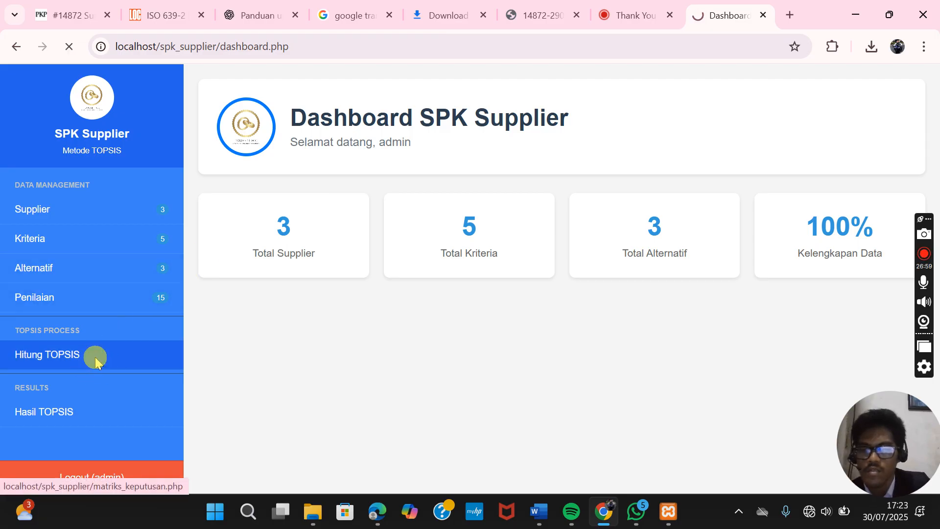
scroll(325, 327, down, 1)
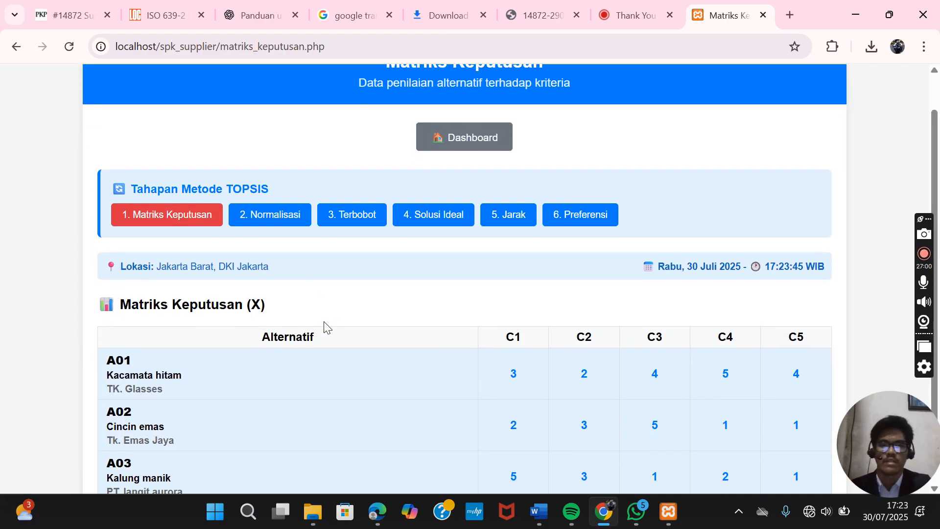
scroll(326, 327, up, 1)
scroll(326, 327, up, 1)
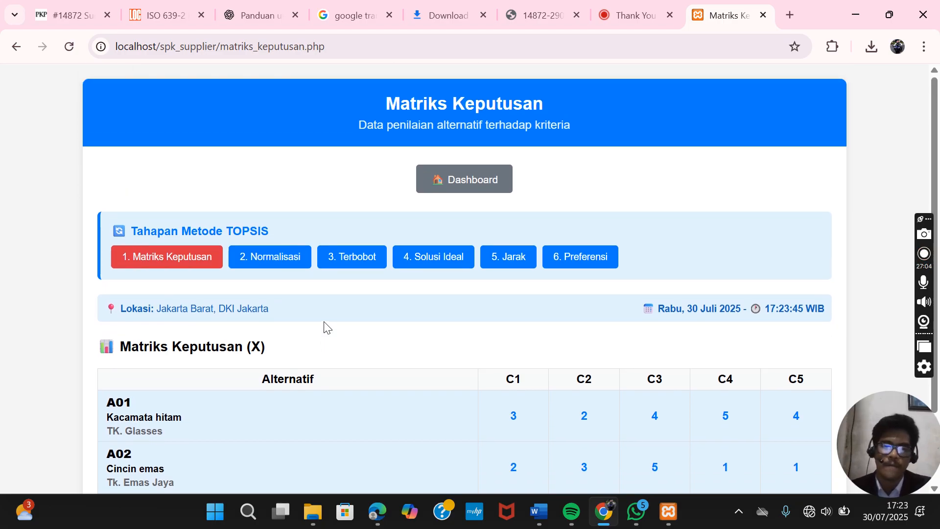
scroll(327, 327, down, 1)
scroll(327, 326, up, 1)
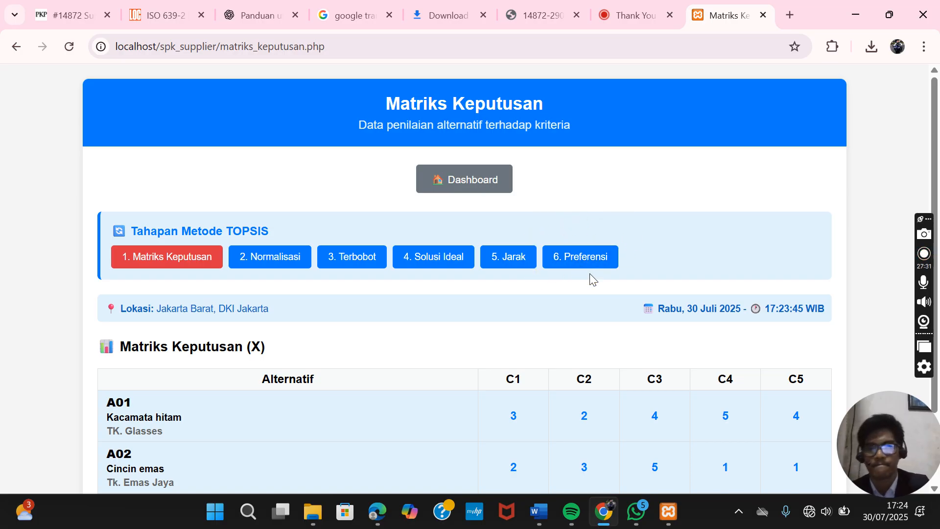
scroll(433, 326, down, 1)
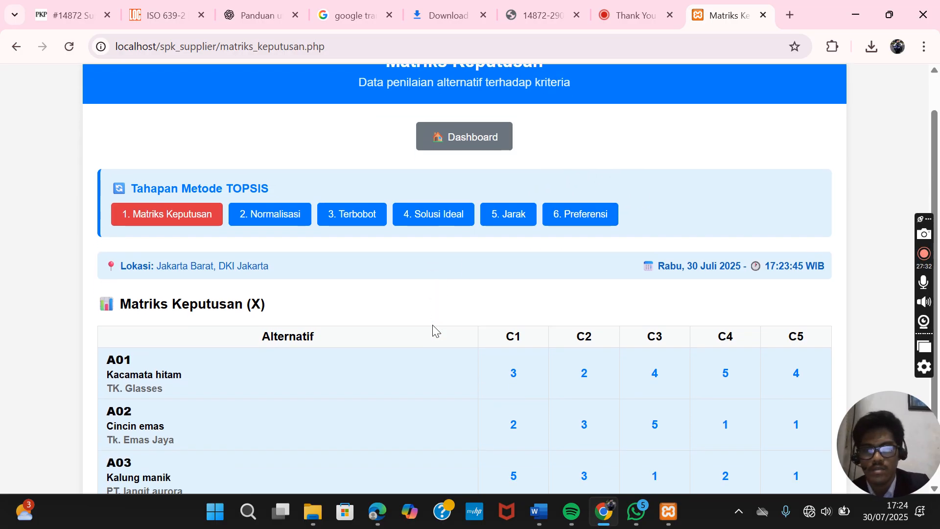
scroll(432, 325, up, 1)
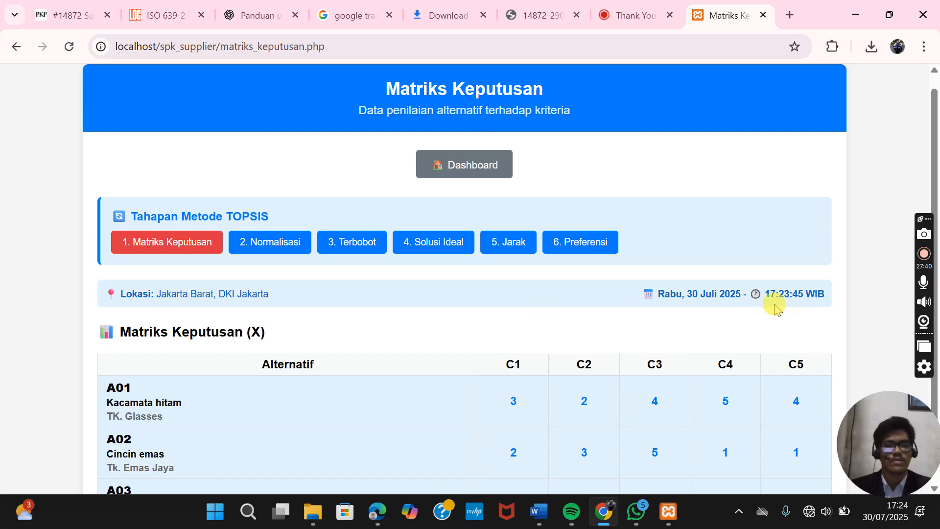
scroll(784, 305, down, 2)
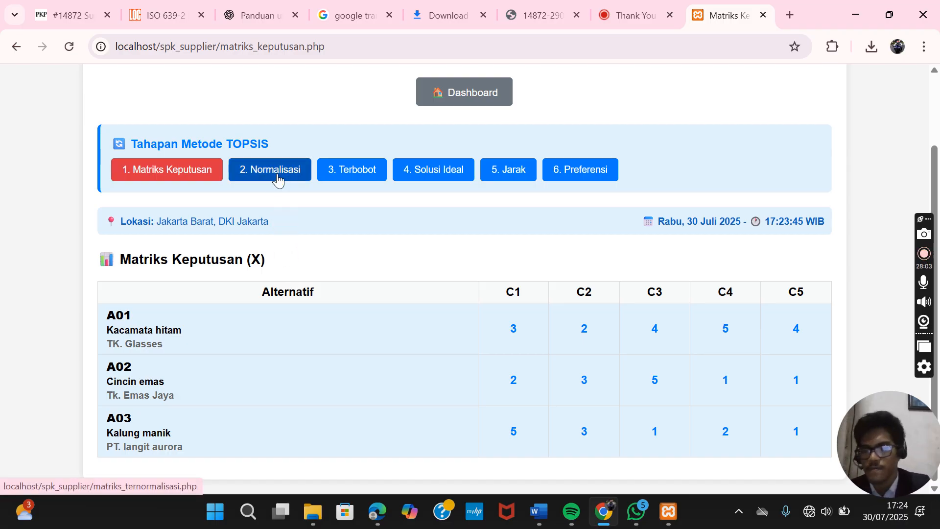
click(277, 180)
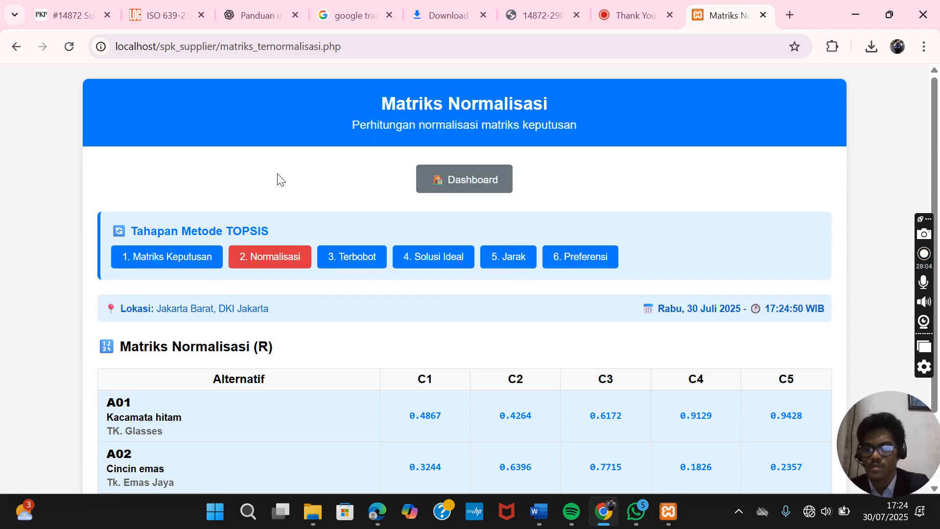
- Review the normalized matrix, with A01 at 0.4867 and A03 at 0.8111 on C1
scroll(325, 222, down, 2)
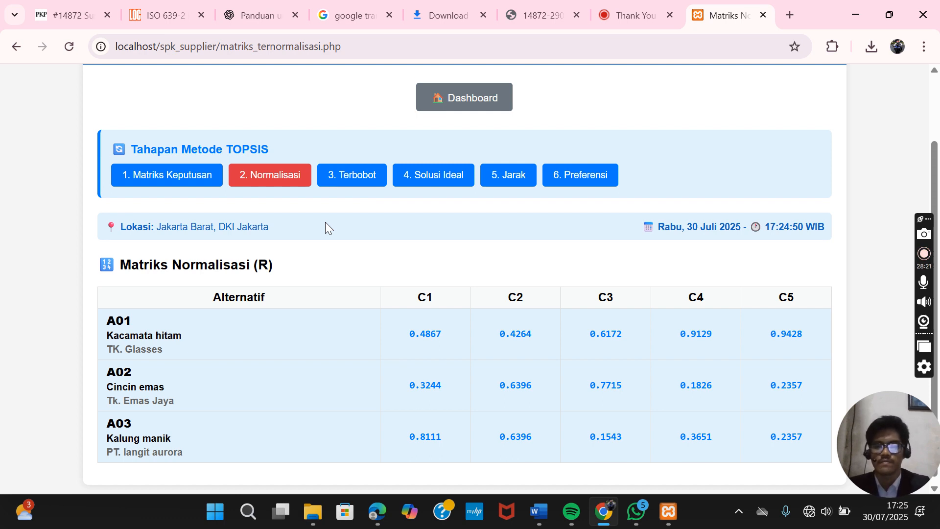
scroll(325, 222, down, 1)
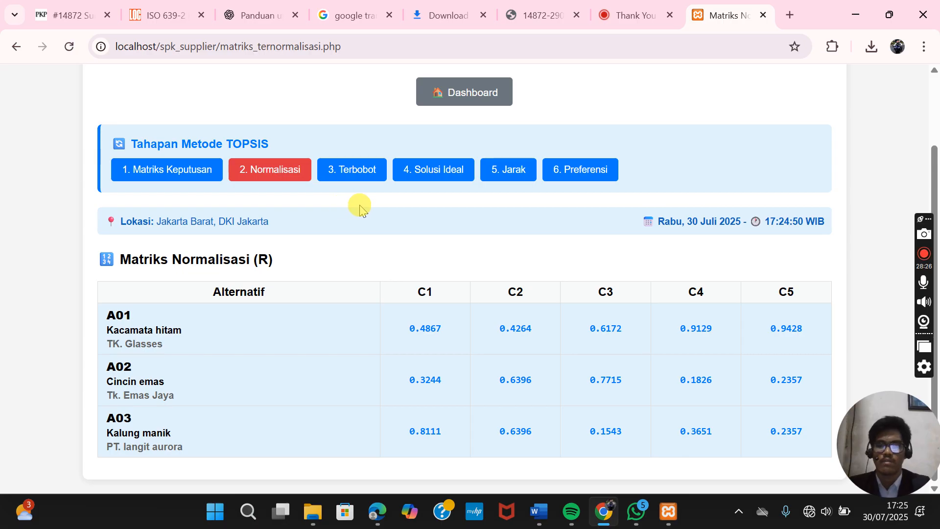
click(356, 178)
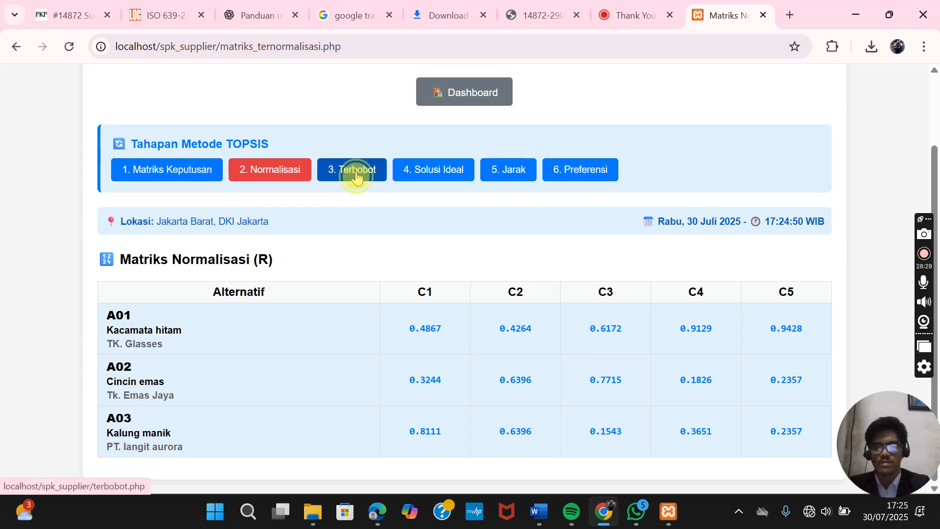
- Review the Matriks Terbobot weighted values, with A01 at 48.6664 and A03 at 81.1107 on C1
scroll(357, 179, down, 2)
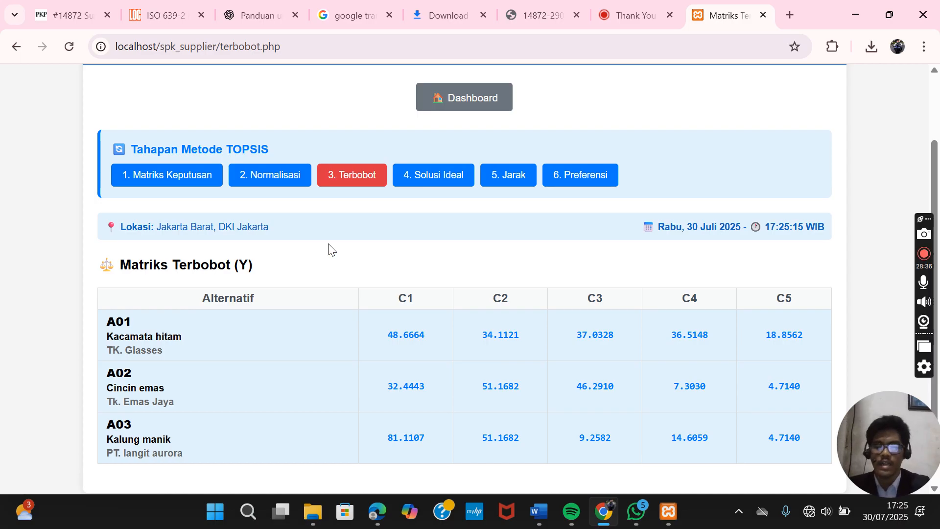
click(348, 256)
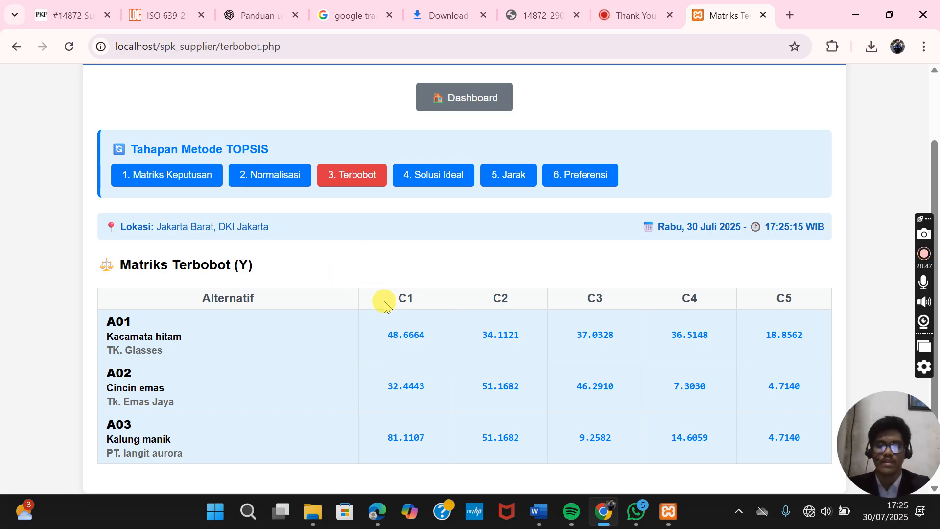
scroll(384, 300, down, 1)
scroll(383, 300, up, 2)
scroll(384, 301, up, 1)
scroll(384, 300, down, 2)
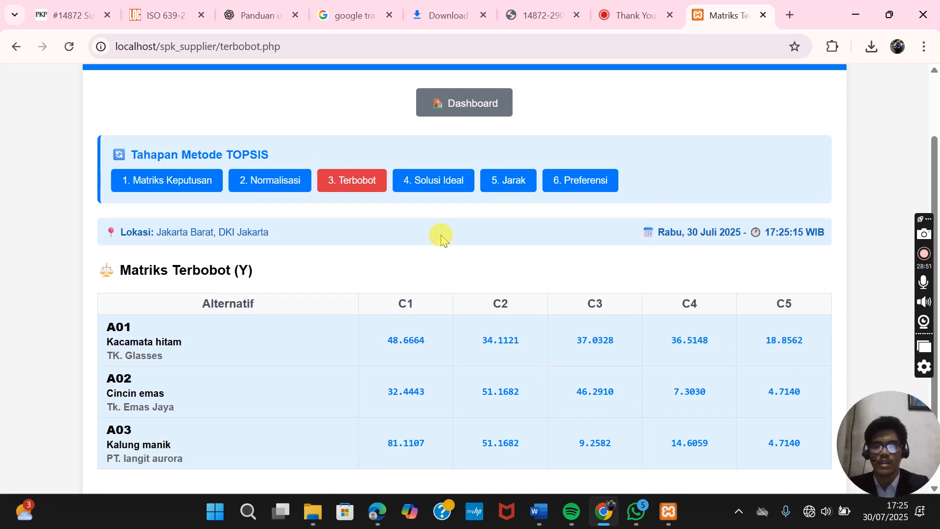
- Review the positive and negative ideal solutions for C1–C5, with C2 treated as Cost
click(448, 179)
scroll(368, 330, down, 2)
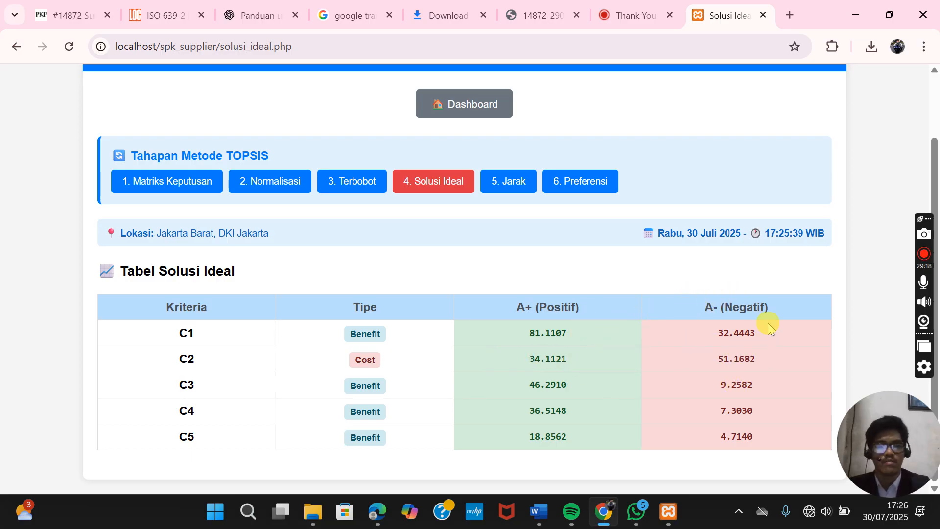
scroll(733, 311, up, 1)
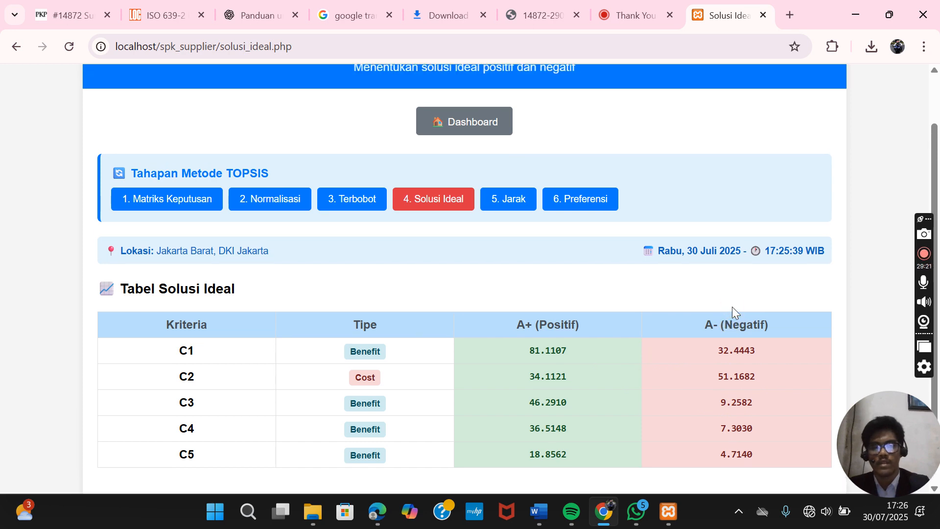
scroll(732, 307, up, 2)
scroll(733, 306, down, 3)
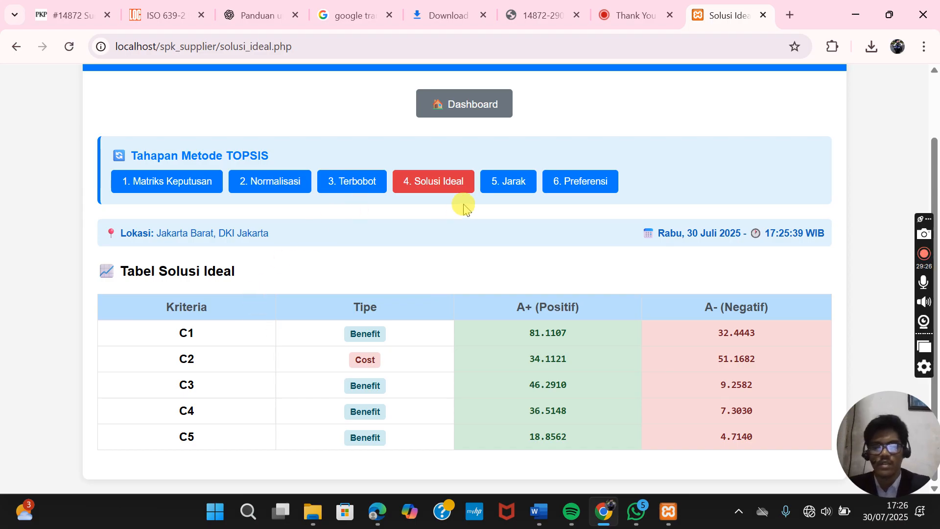
click(509, 187)
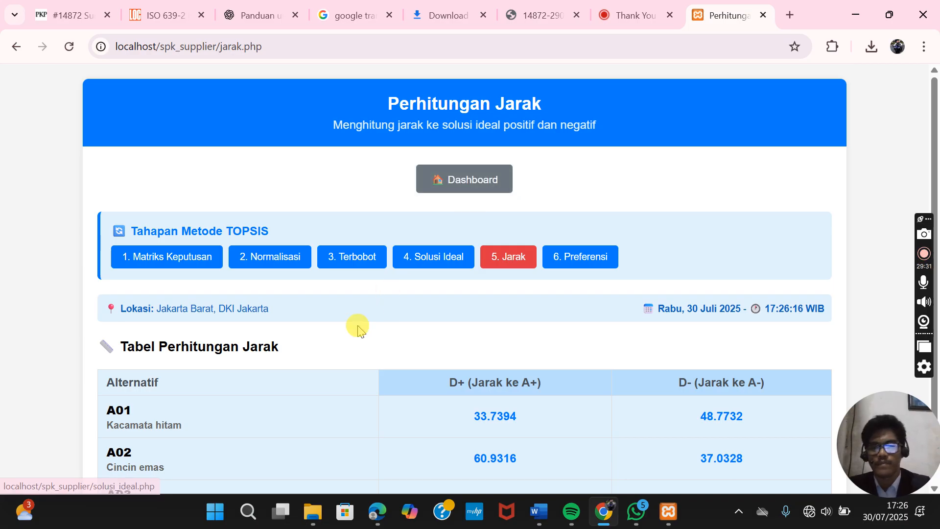
- Scroll through the distance table's D+ and D- values, e.g. A03 at 48.3977 and 49.2113
scroll(357, 325, down, 1)
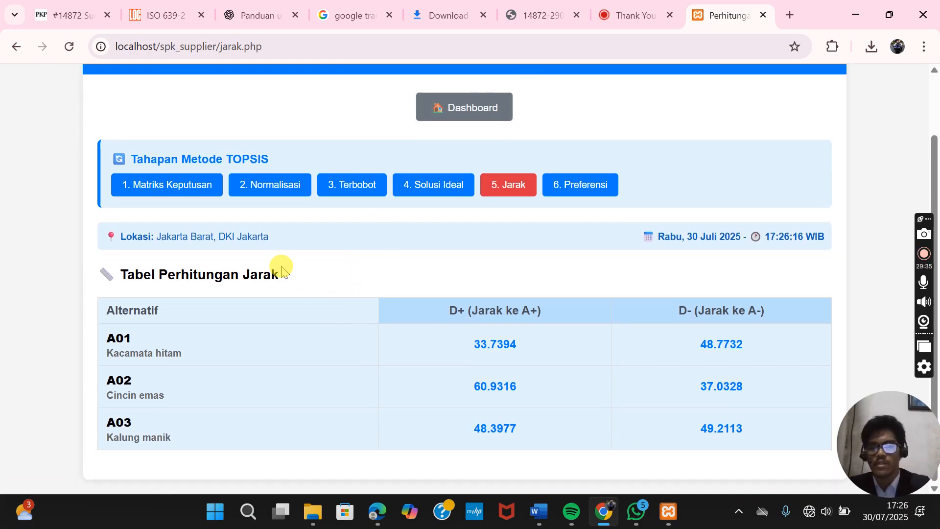
scroll(386, 269, up, 1)
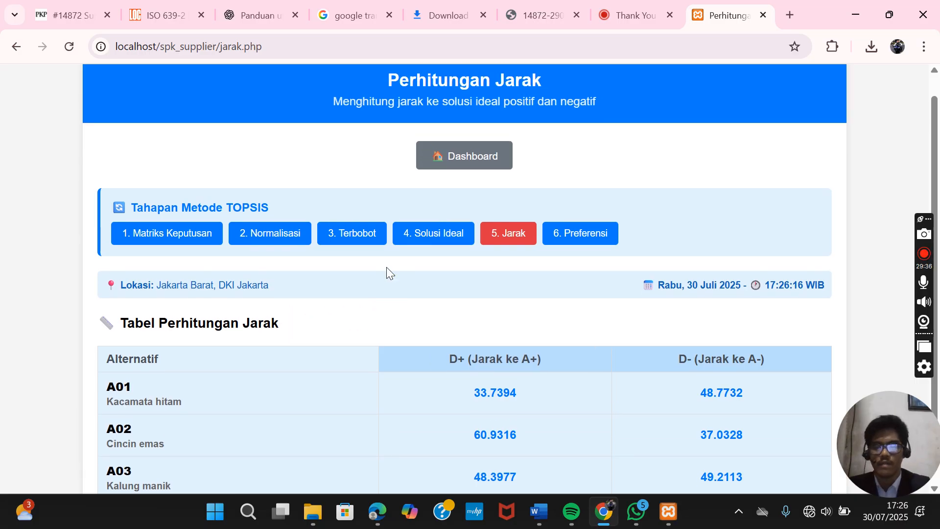
scroll(386, 271, down, 1)
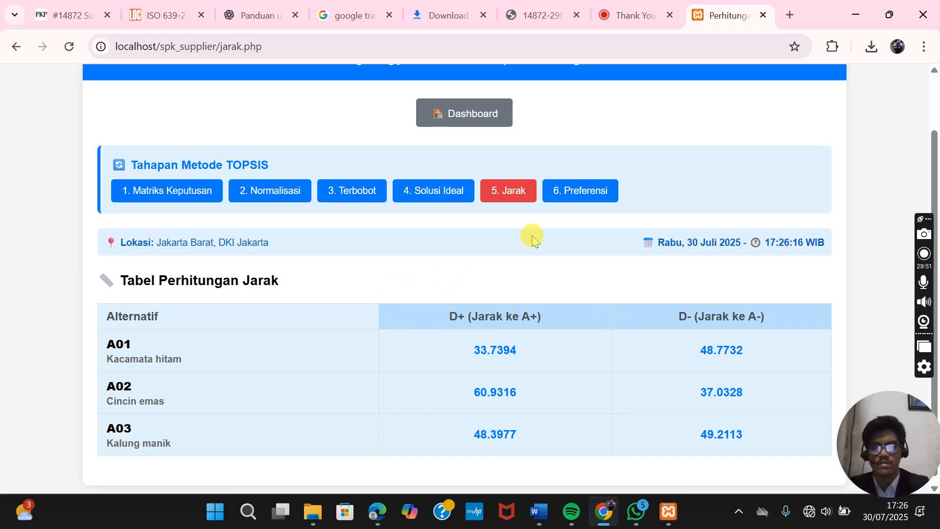
click(587, 197)
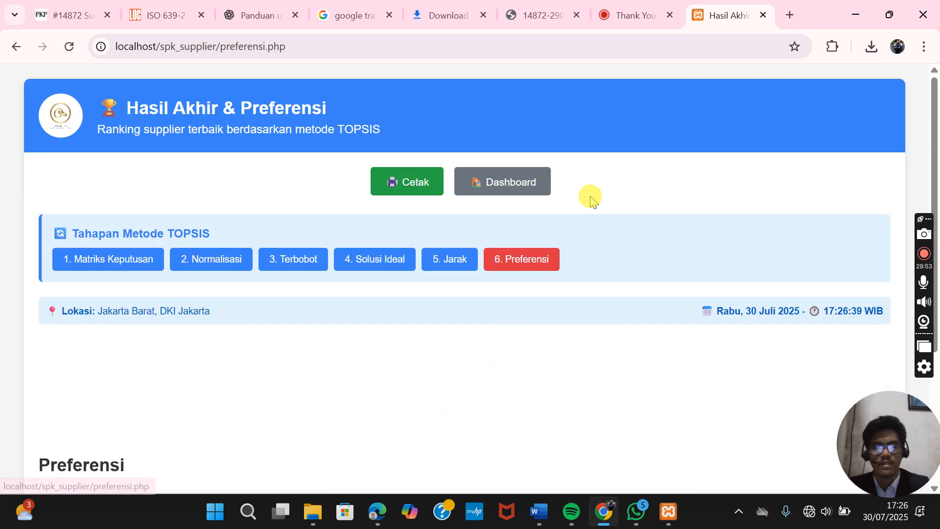
scroll(579, 277, down, 2)
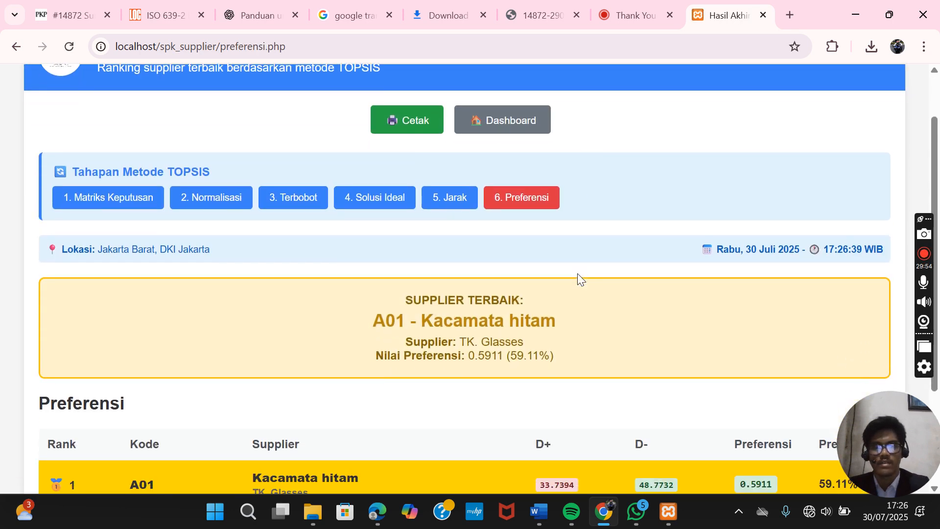
scroll(578, 275, up, 1)
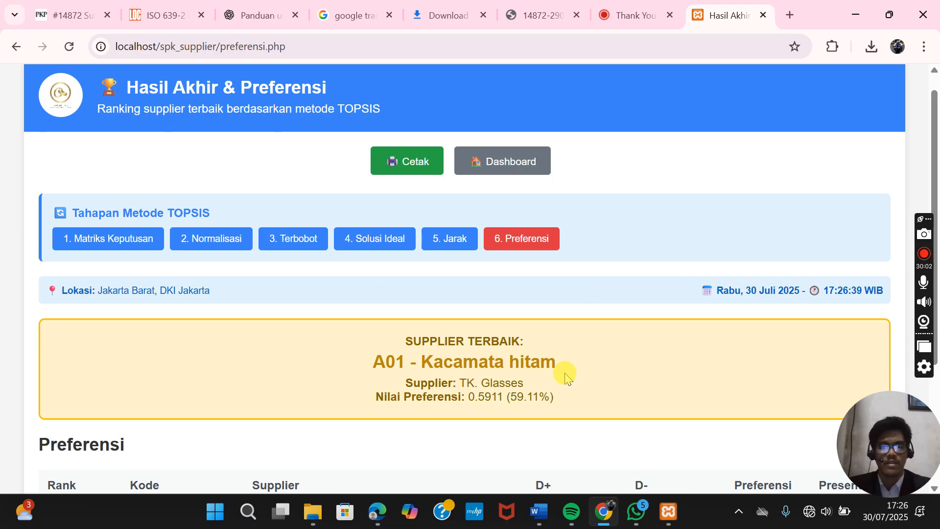
scroll(564, 372, down, 1)
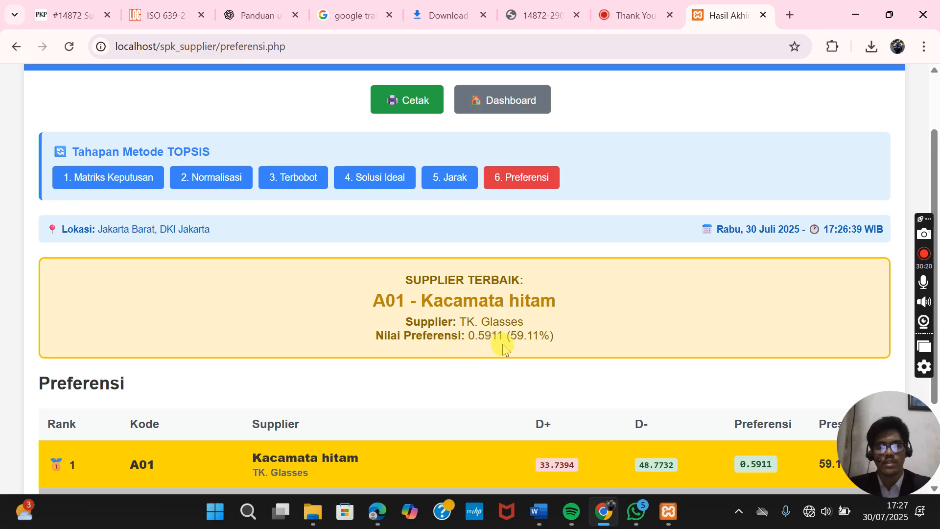
scroll(541, 365, down, 1)
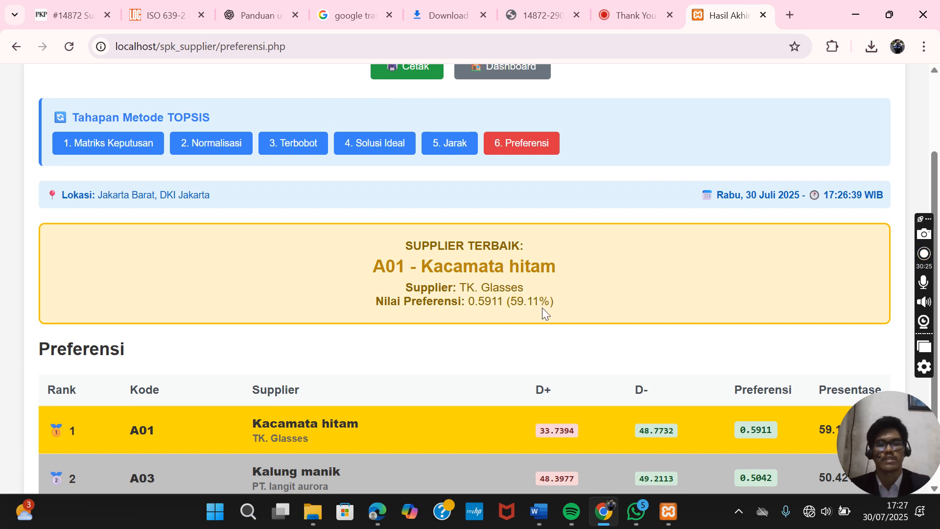
scroll(542, 308, down, 2)
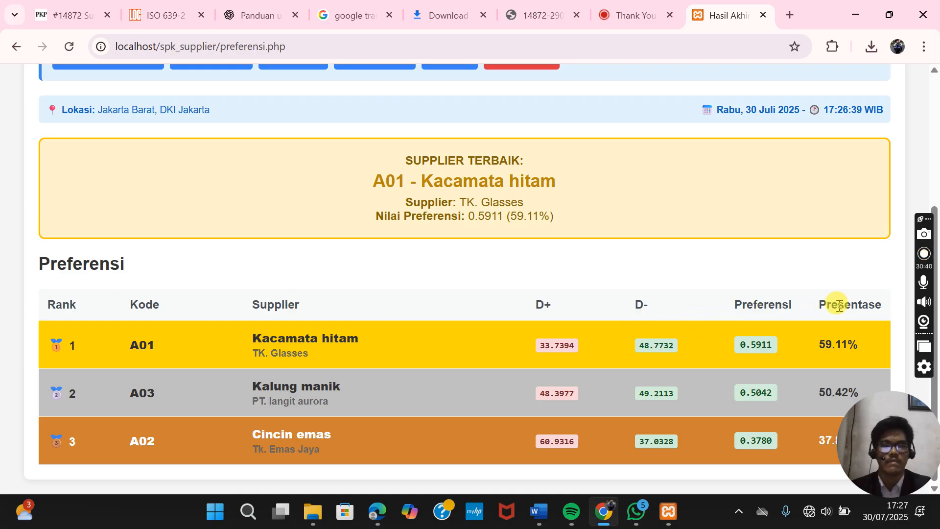
scroll(841, 306, up, 4)
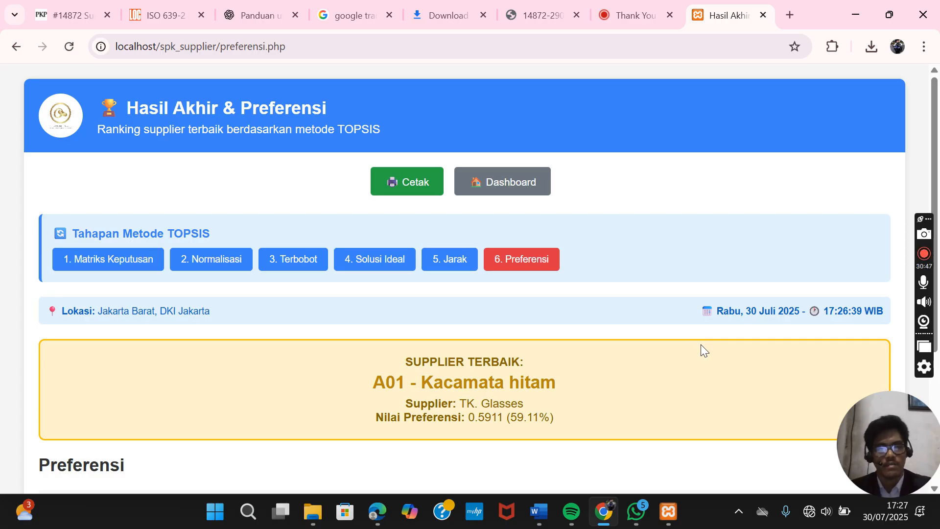
- Print the Preferensi report to PDF as 'Data preferensi 2025 baru' in Downloads
click(416, 184)
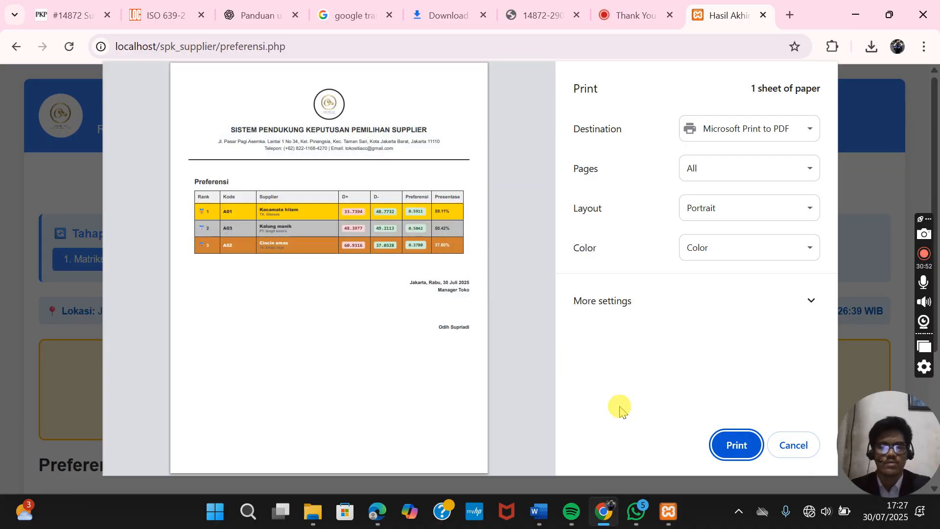
click(731, 446)
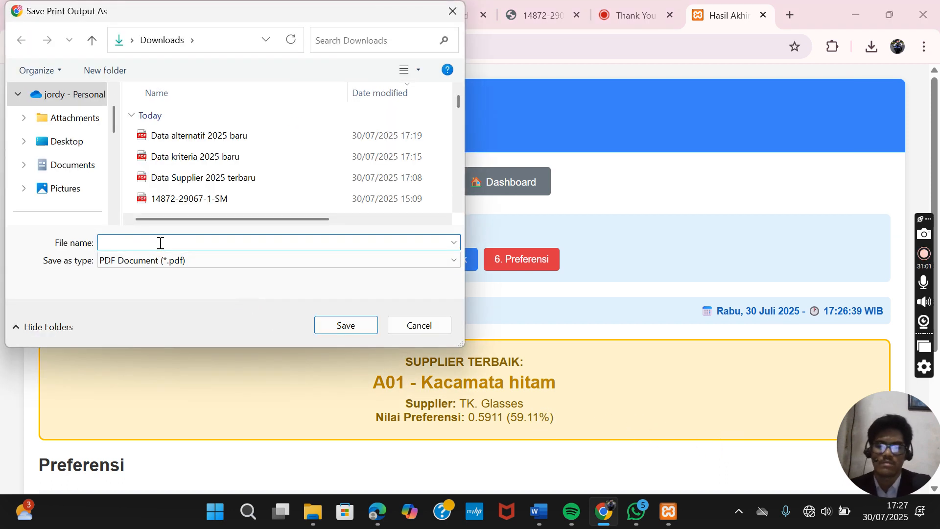
text(D)
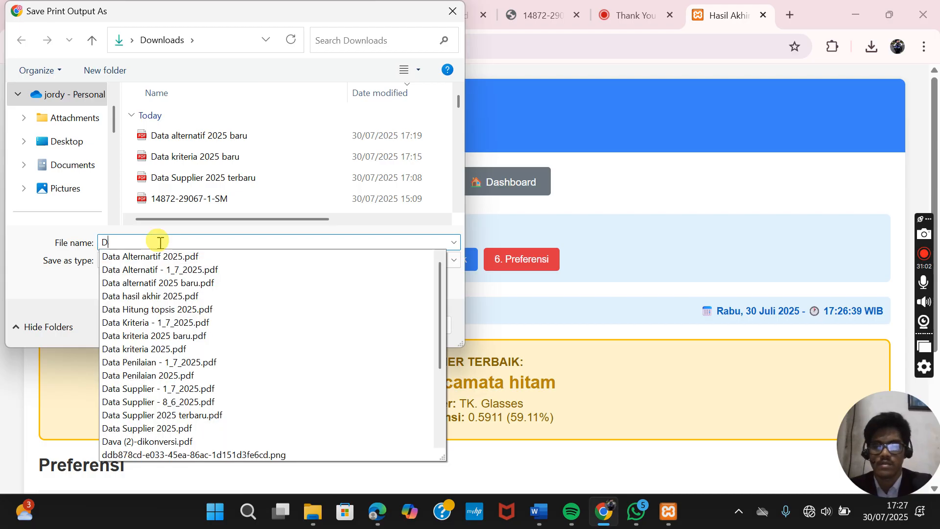
text(ata pref)
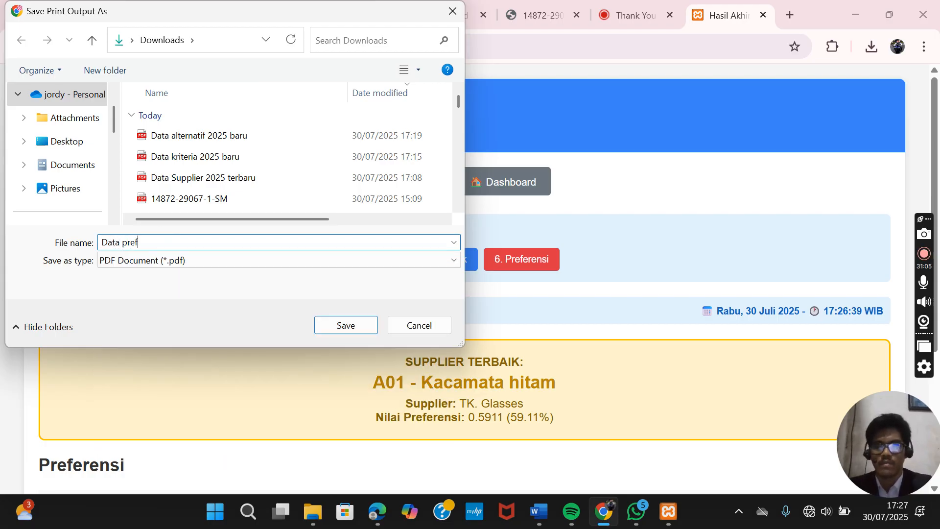
text(erens)
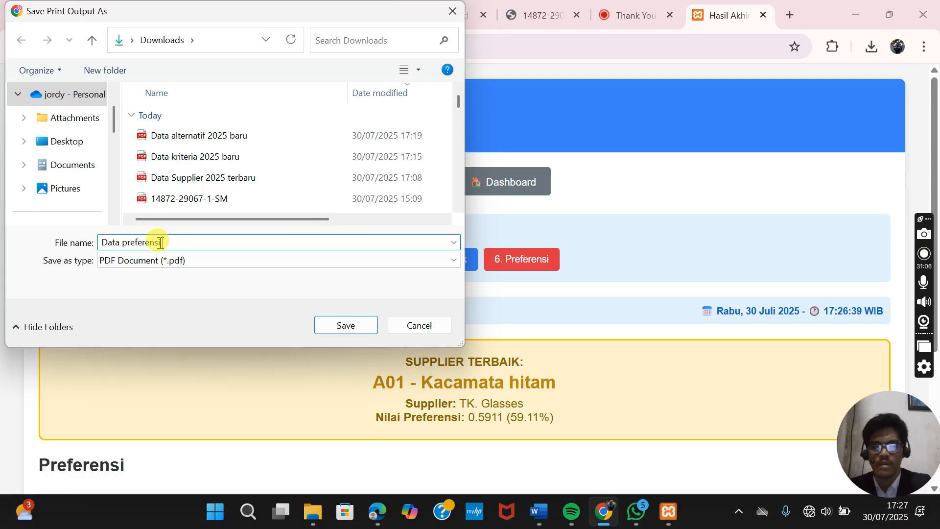
text(i 202)
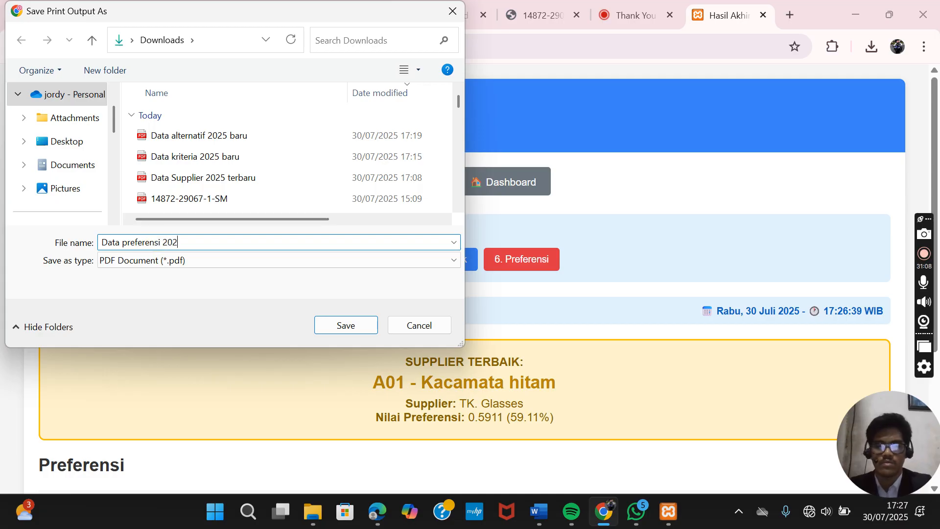
text(5 baru)
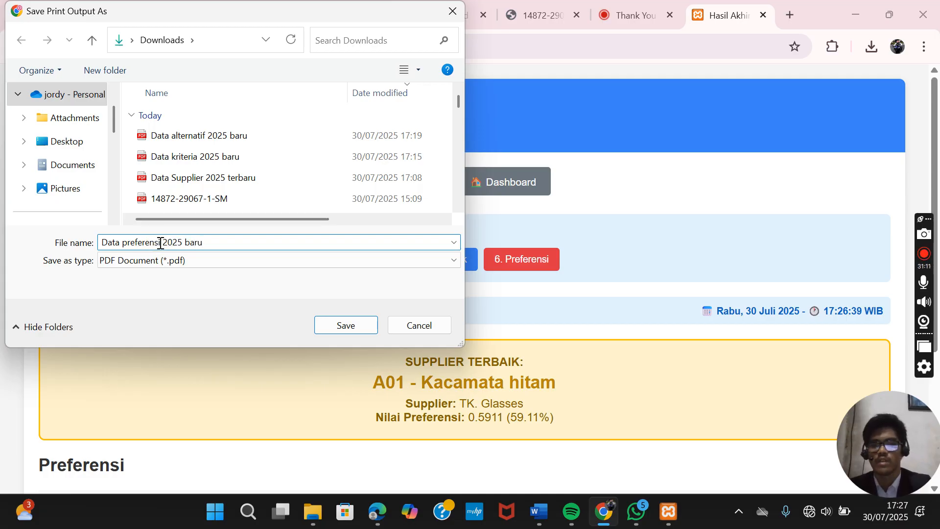
click(346, 325)
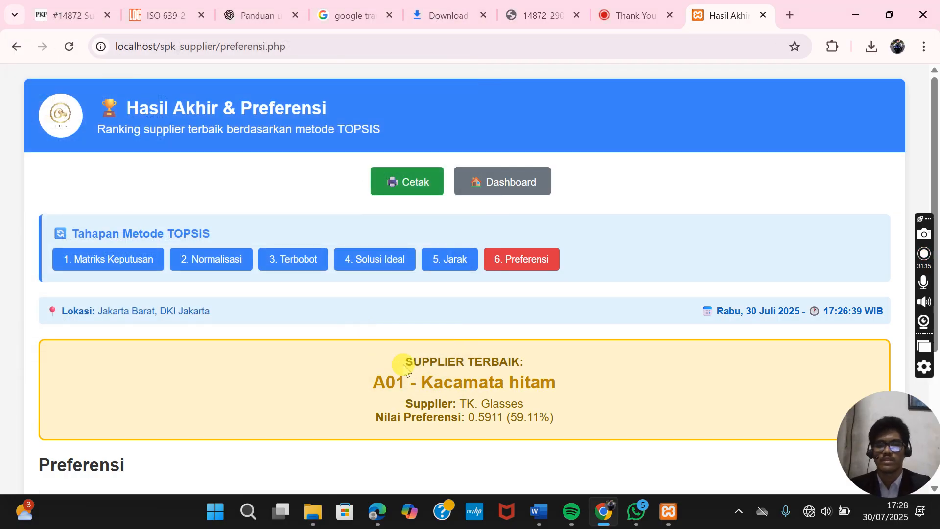
click(314, 513)
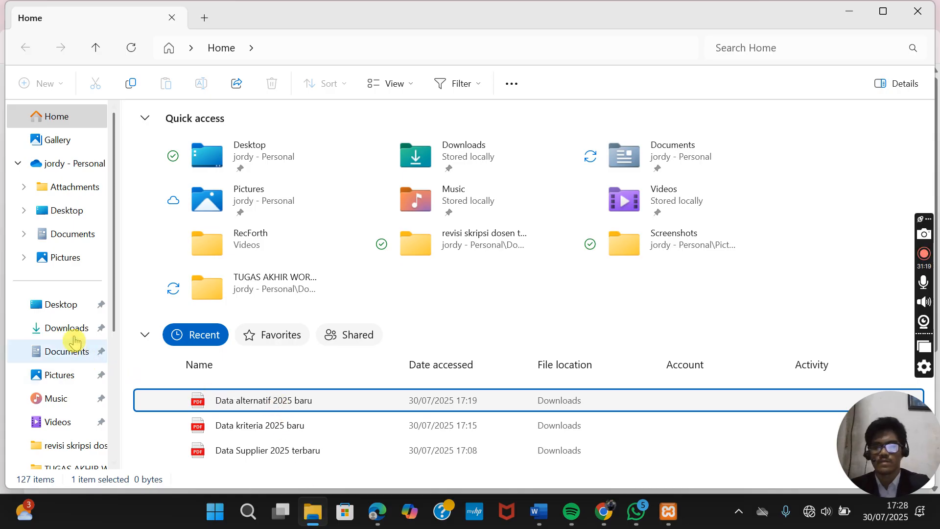
- Open the 'Data preferensi 2025 baru' PDF in Edge and check that A01 ranks first at 59.11%
click(242, 399)
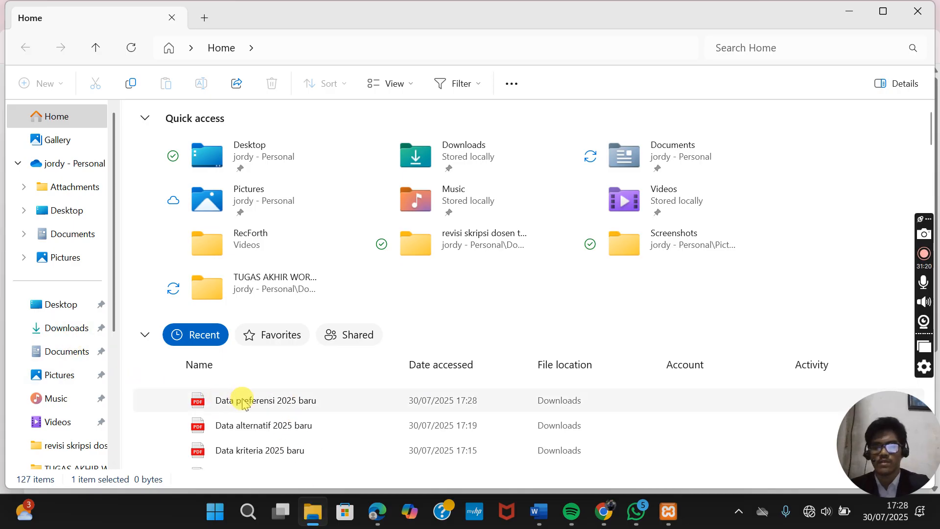
double_click(263, 404)
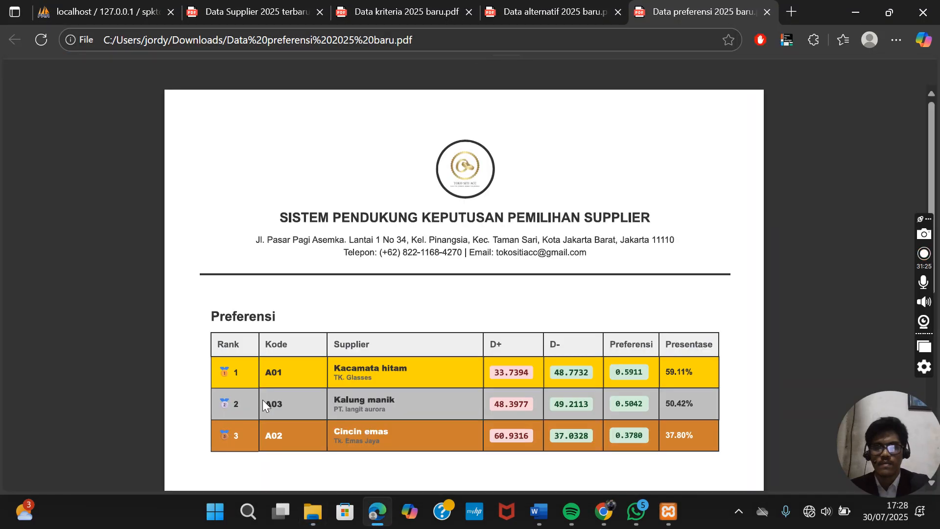
scroll(454, 319, down, 5)
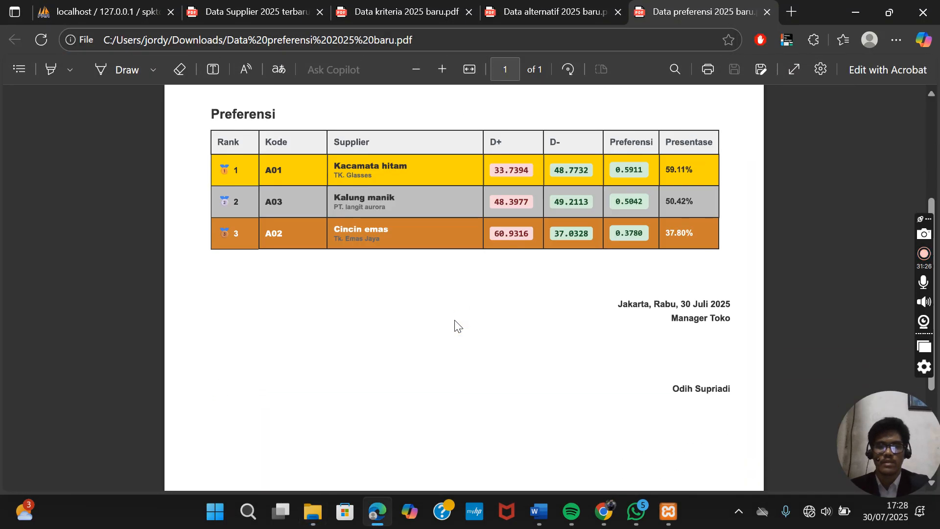
scroll(454, 323, down, 4)
scroll(454, 323, up, 10)
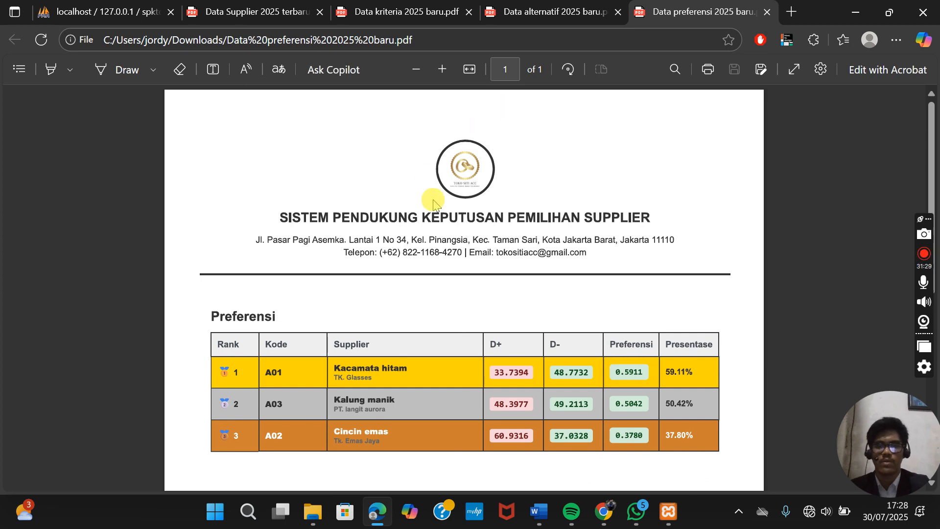
scroll(353, 351, down, 1)
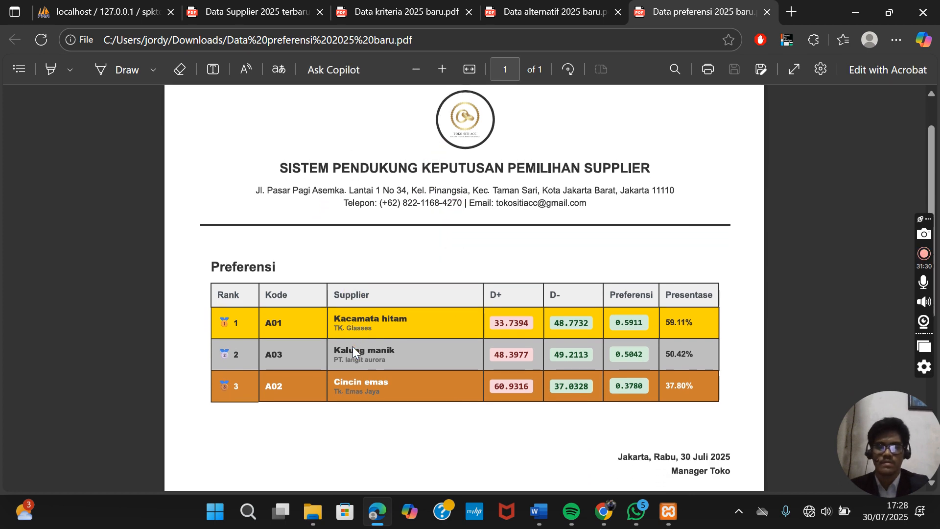
scroll(255, 291, down, 3)
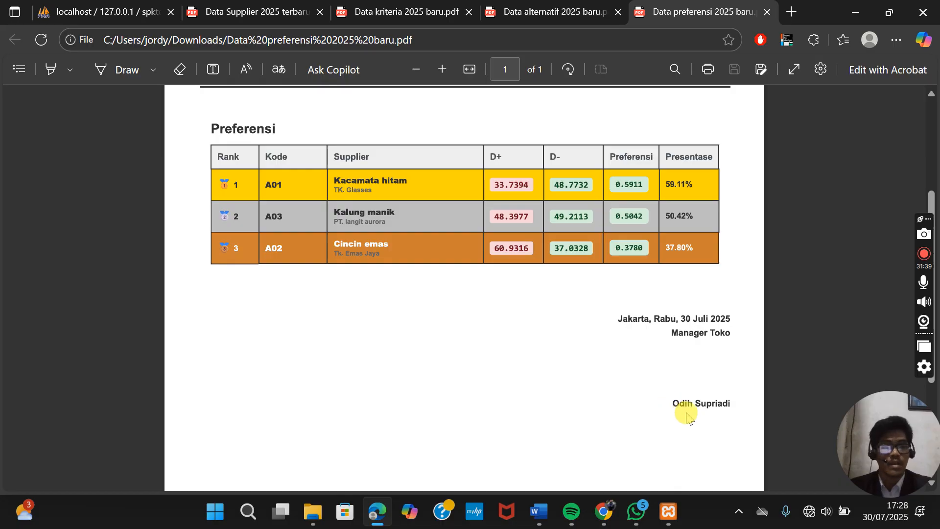
scroll(726, 390, up, 3)
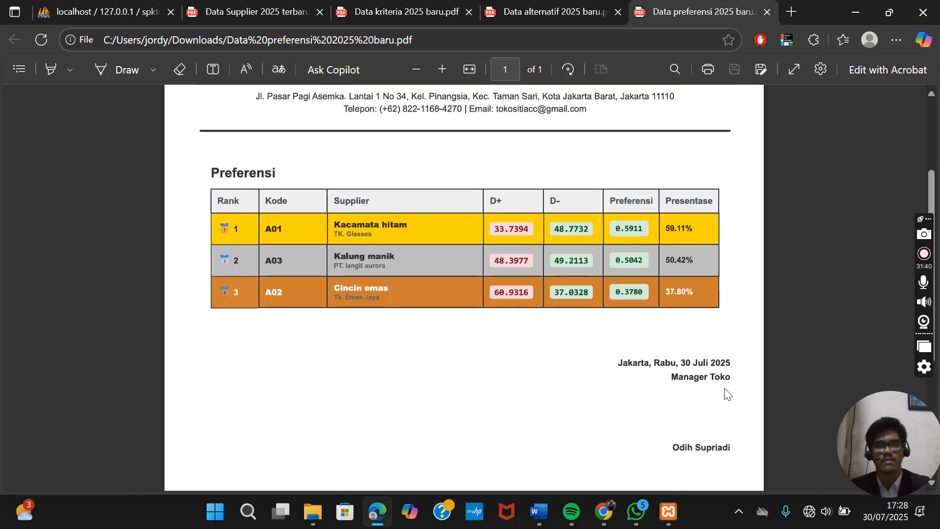
- Return to the preference results page in Chrome and go back to the dashboard
click(604, 514)
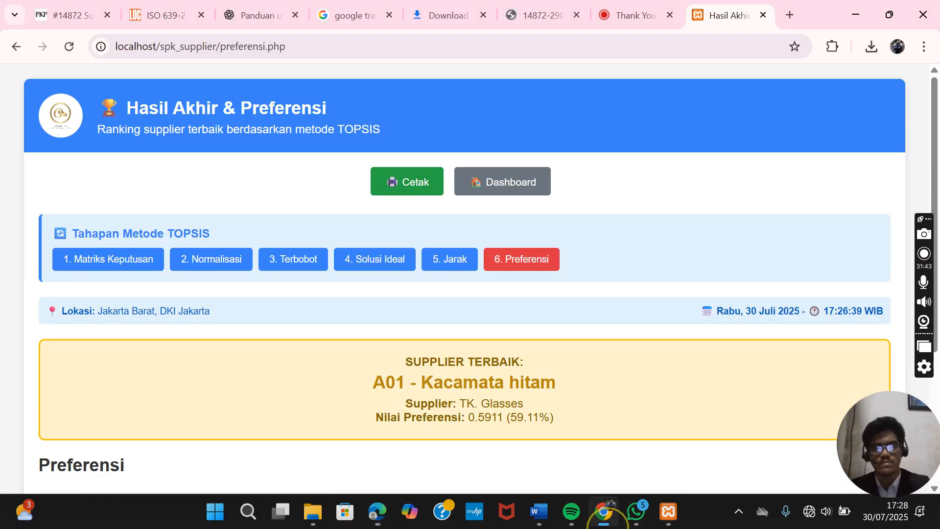
scroll(606, 433, down, 4)
scroll(606, 433, up, 4)
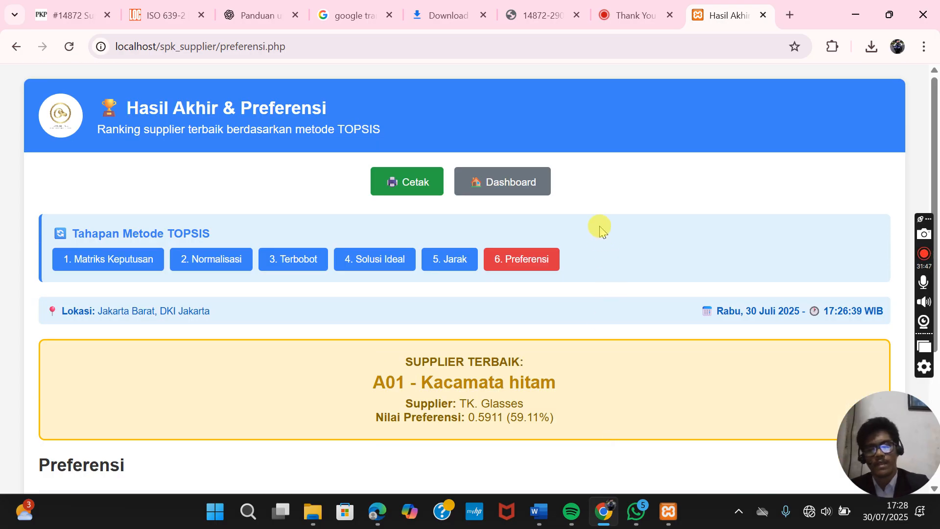
click(530, 192)
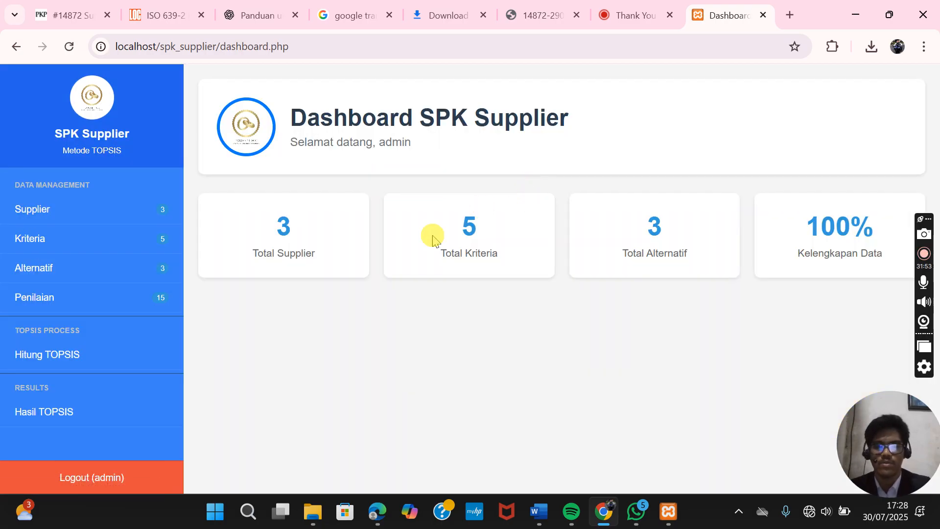
- Open Hasil TOPSIS and review the ranking: A01 59.11%, A03 50.42%, A02 37.80%
click(95, 413)
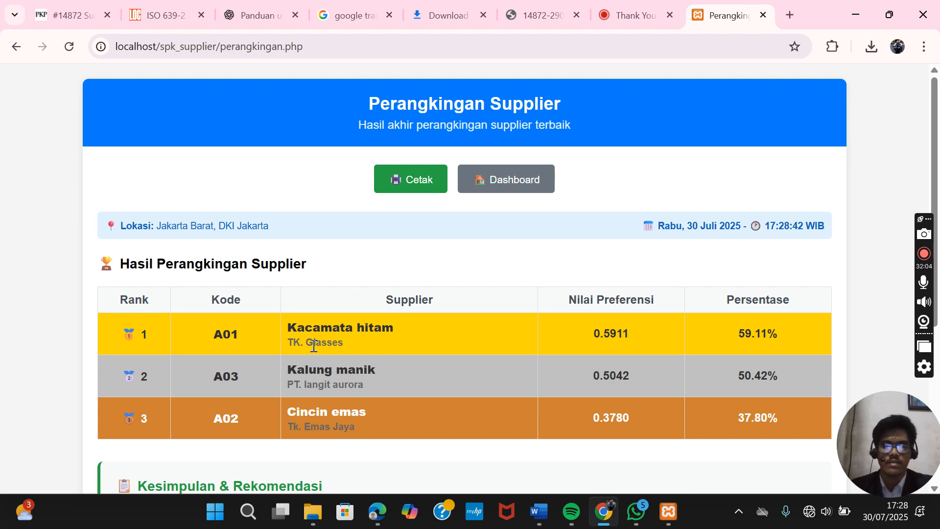
scroll(313, 344, down, 3)
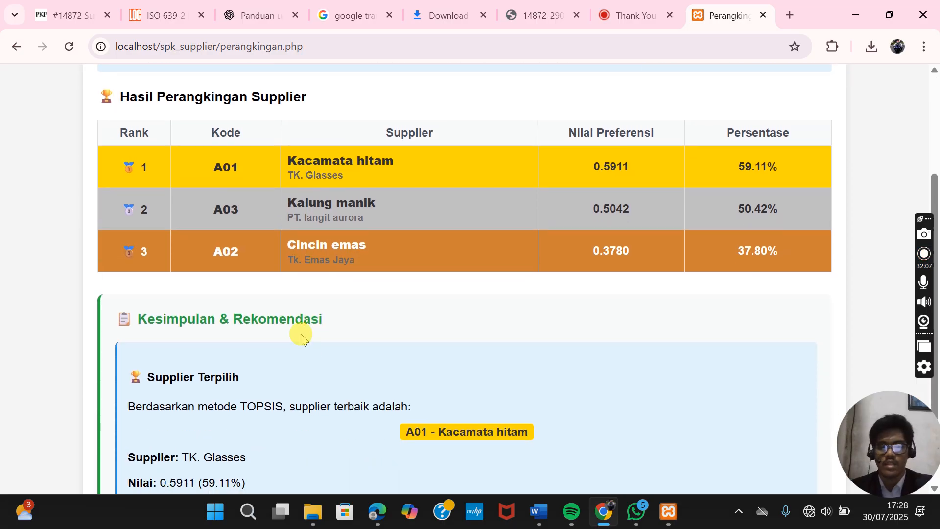
scroll(309, 341, down, 2)
scroll(274, 238, up, 1)
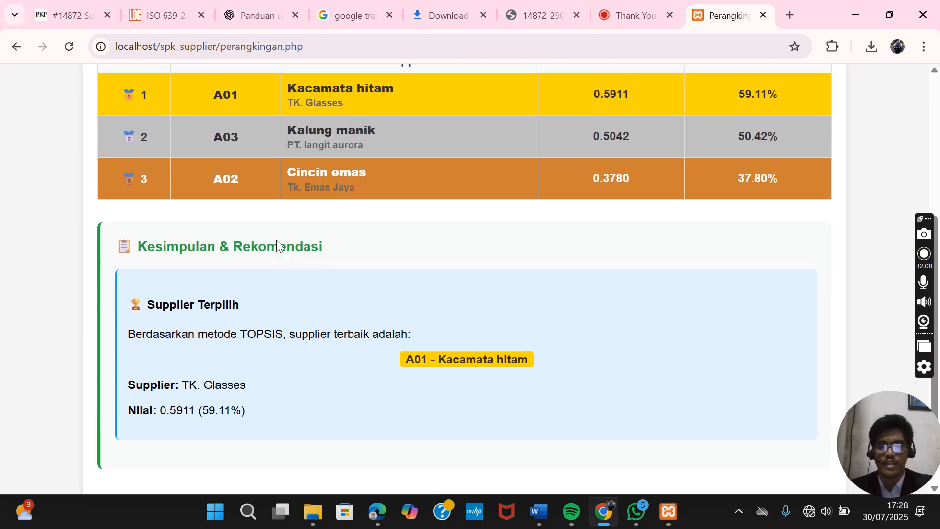
scroll(277, 240, up, 4)
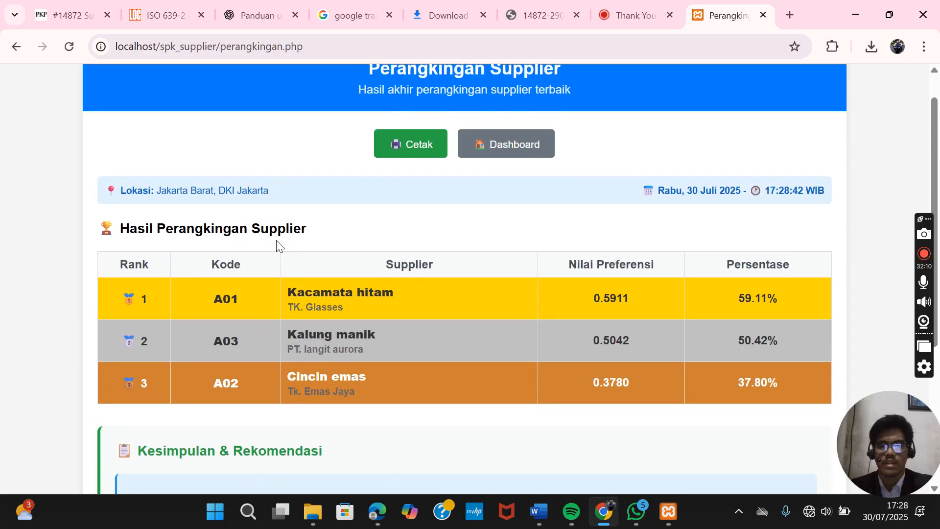
scroll(277, 239, up, 1)
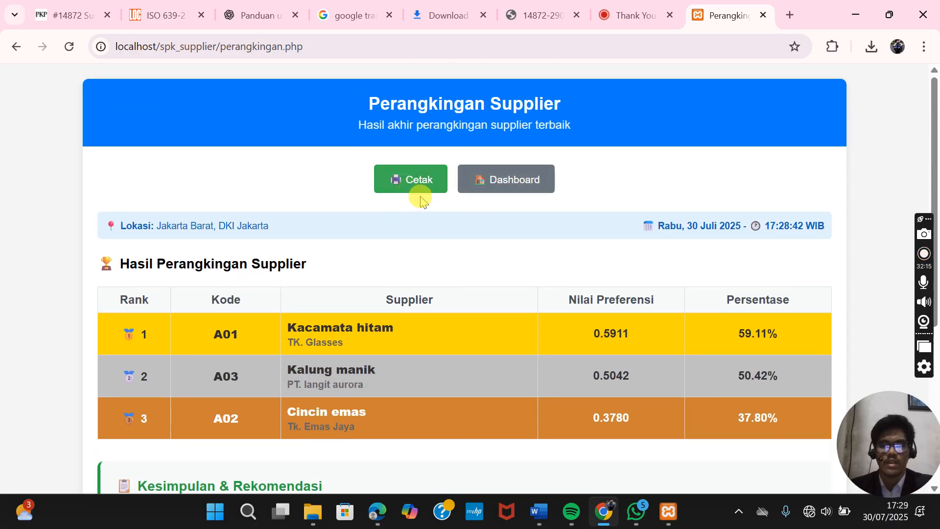
scroll(381, 289, down, 3)
scroll(351, 306, down, 3)
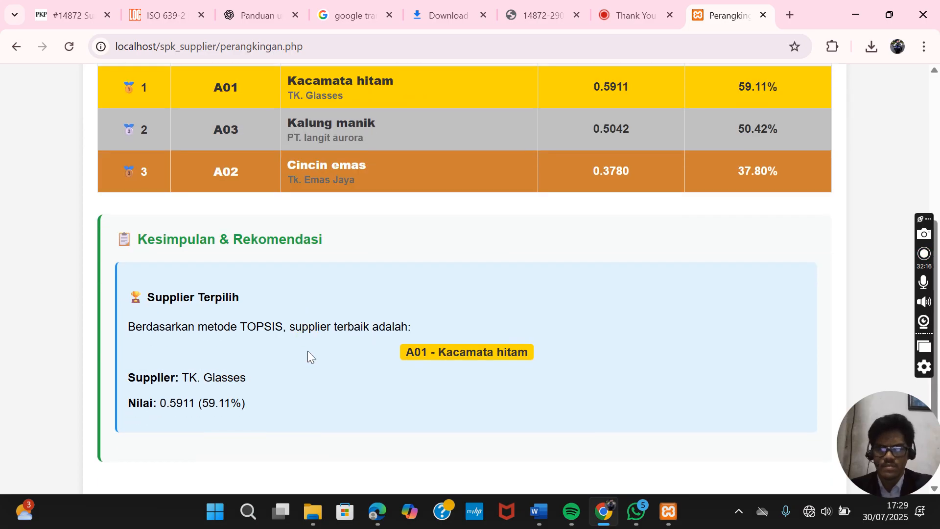
click(381, 307)
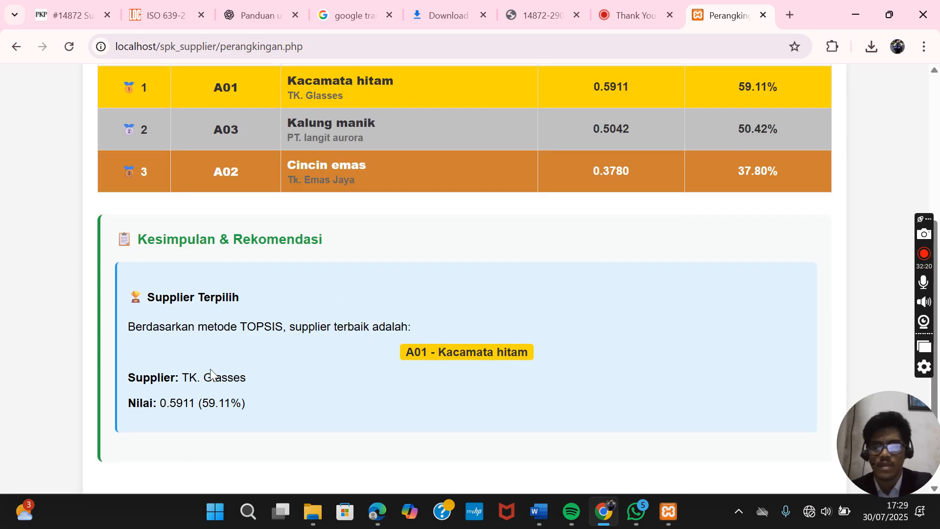
click(139, 330)
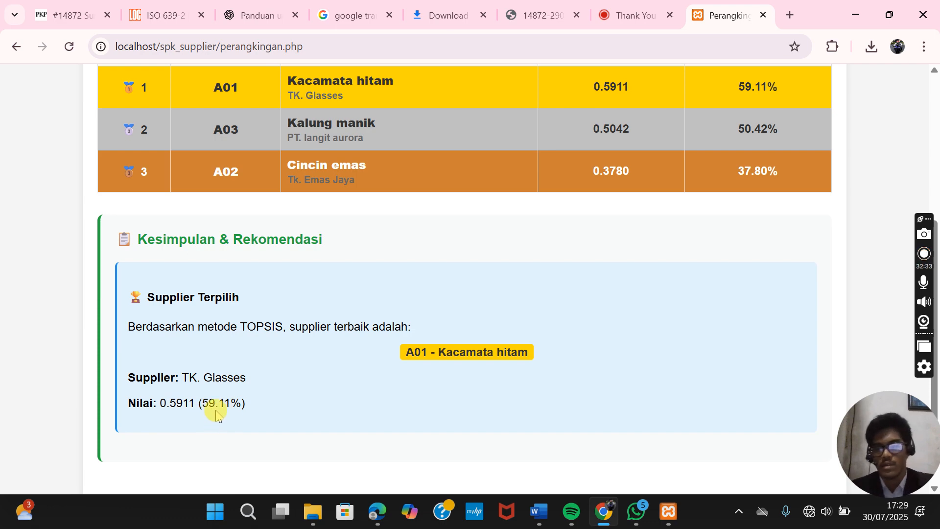
scroll(295, 386, up, 5)
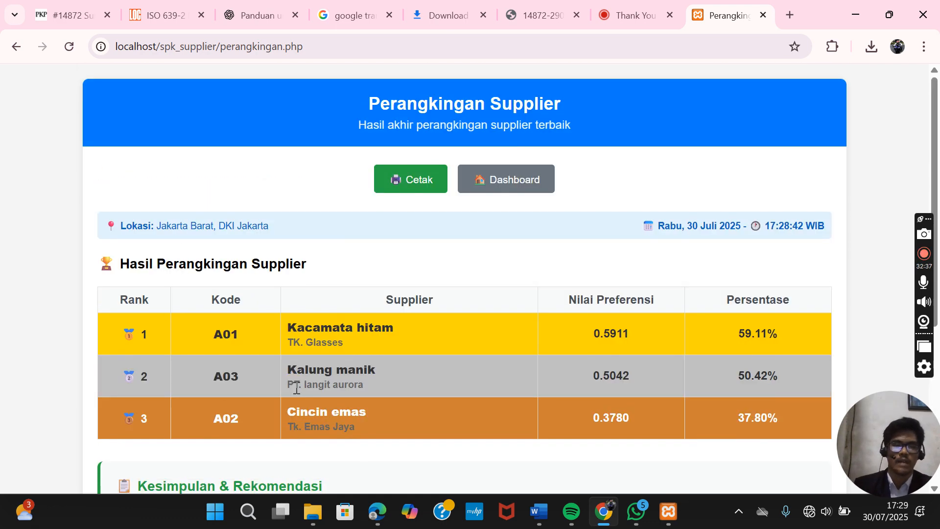
- Print the ranking report to PDF as 'Data perangkingan 2025 baru' in Downloads
click(409, 182)
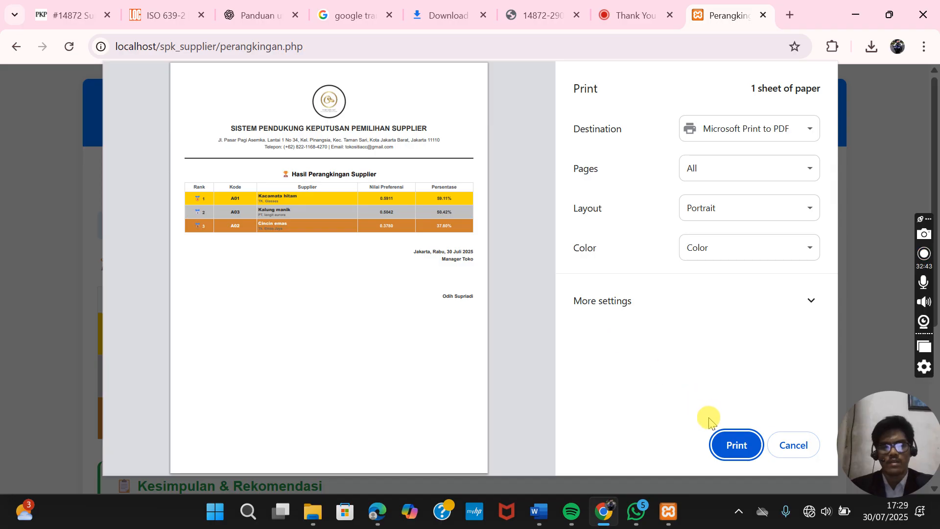
click(729, 444)
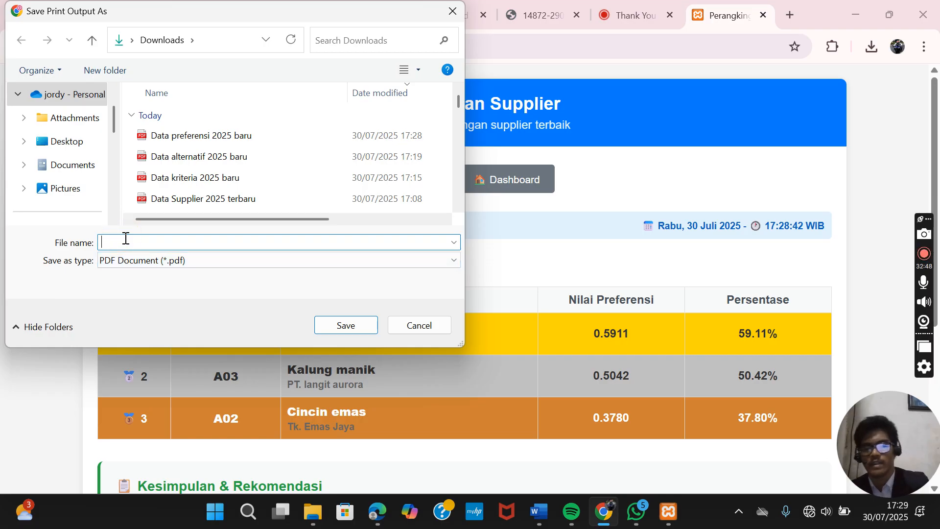
text(Data )
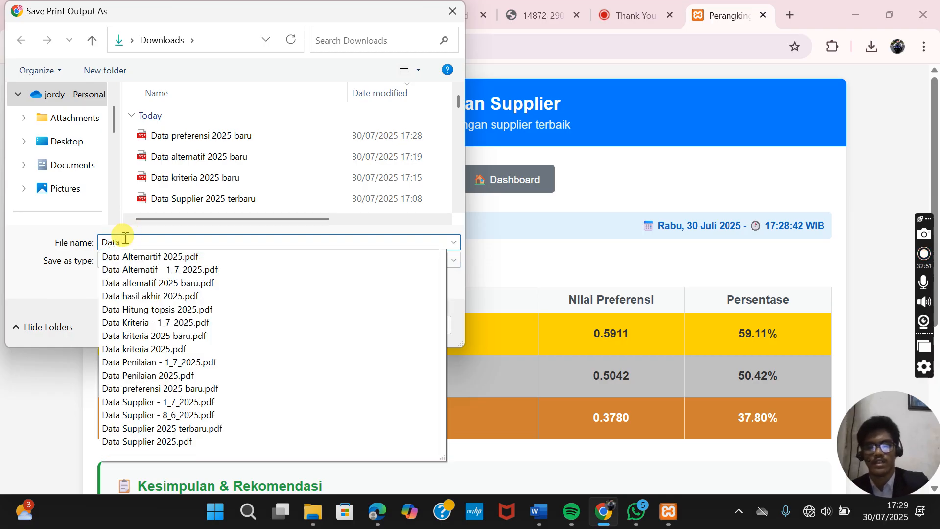
text(perangking)
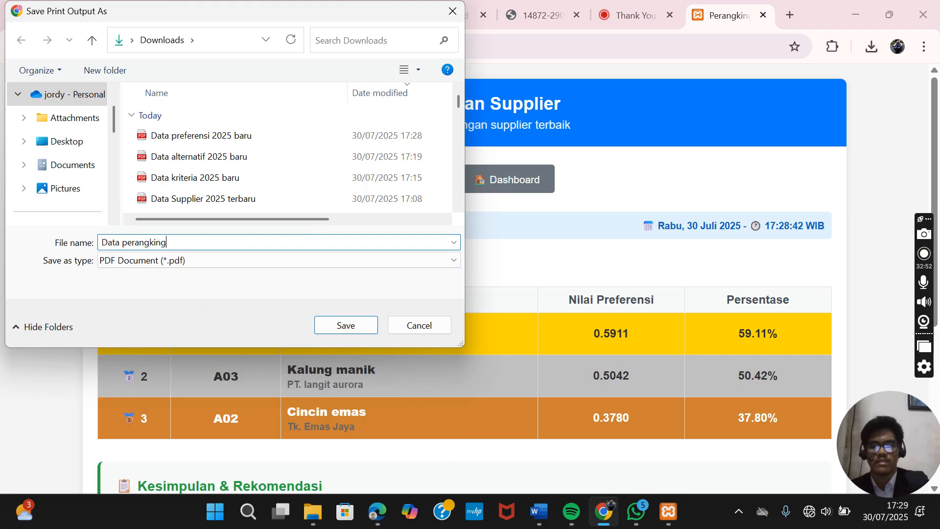
text(an 202)
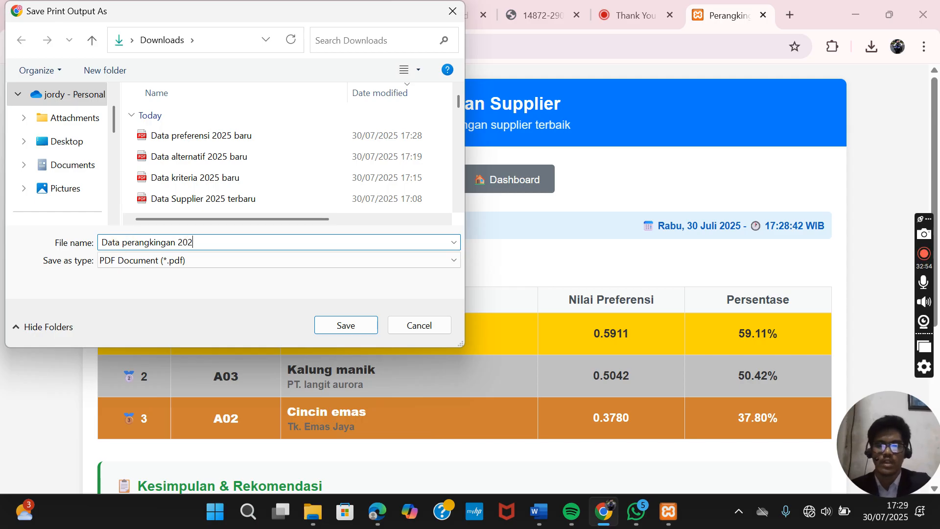
text(5 baru)
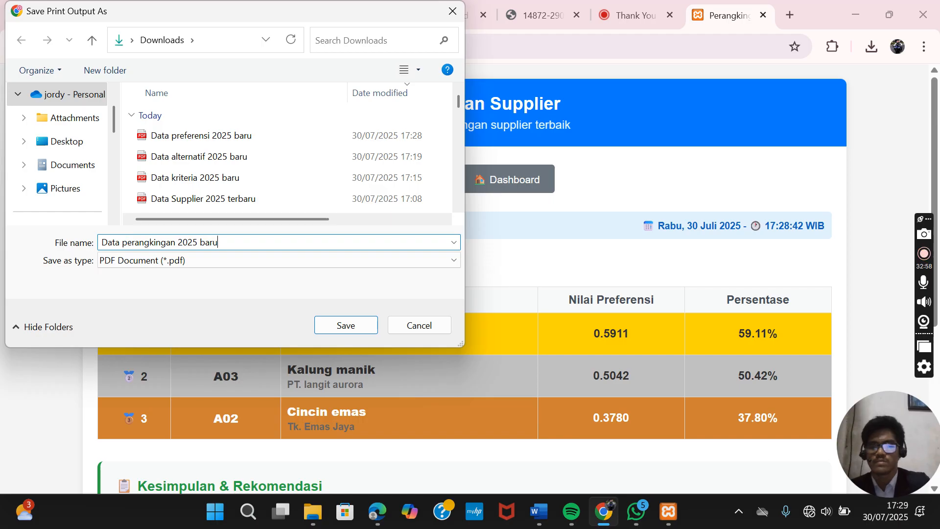
click(347, 324)
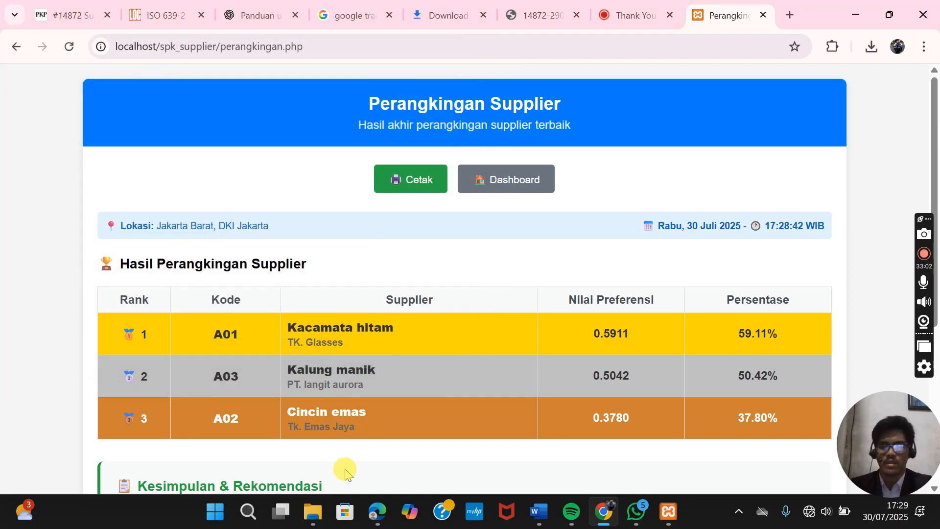
- Open the saved 'Data perangkingan 2025 baru' PDF in Edge and review the A01, A03, A02 ranking
click(314, 510)
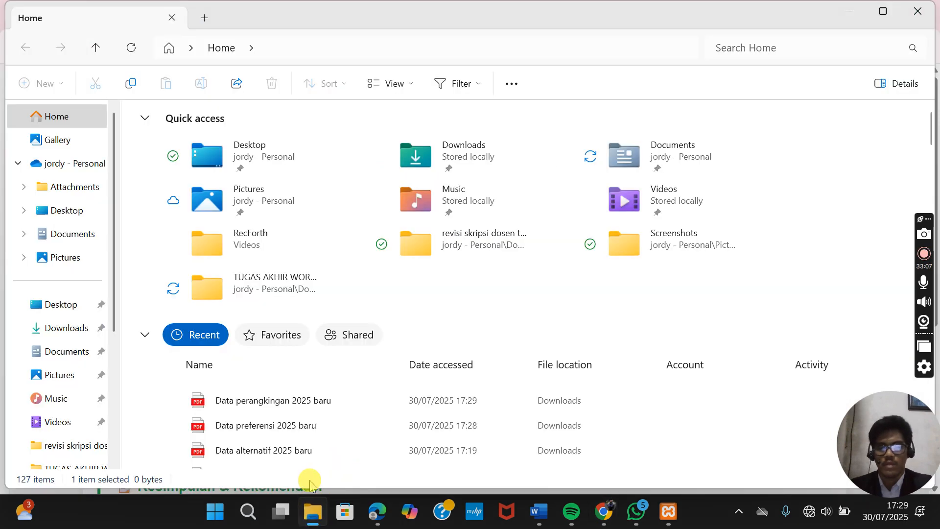
double_click(308, 408)
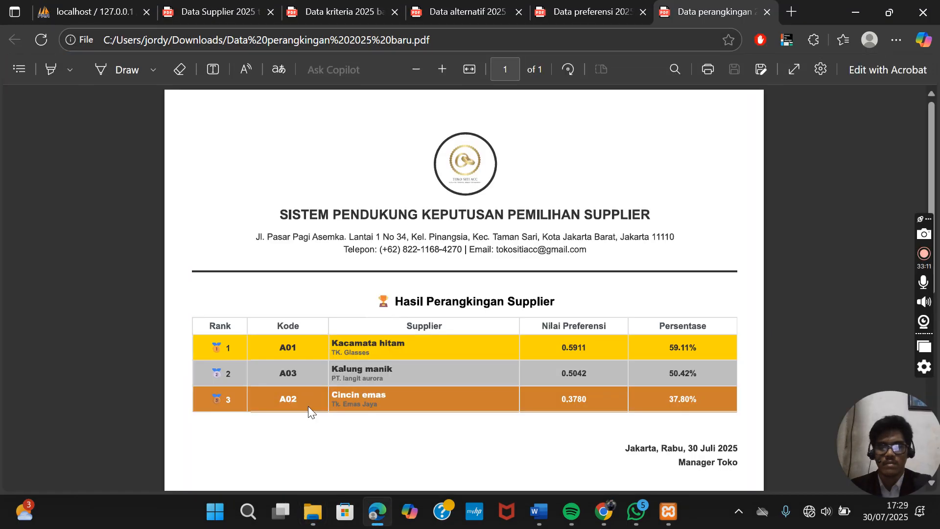
scroll(307, 406, down, 3)
scroll(307, 407, up, 3)
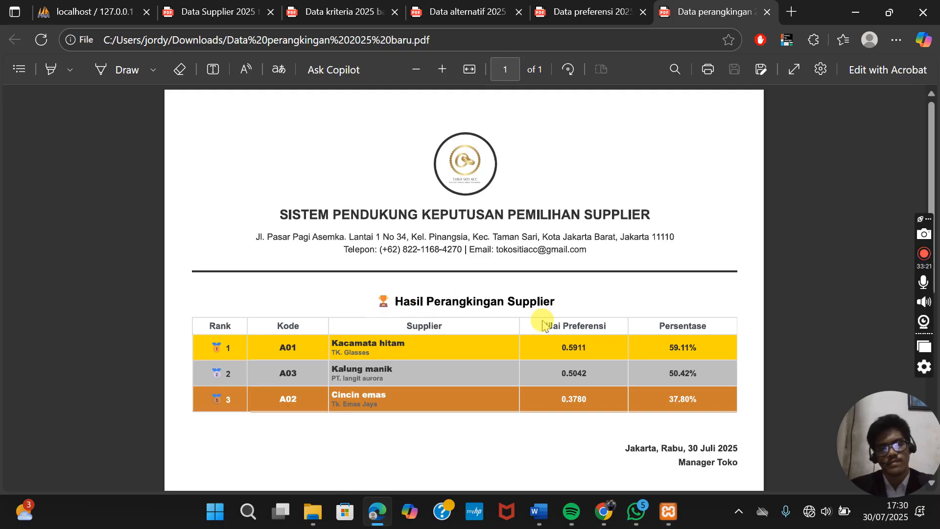
scroll(543, 324, down, 3)
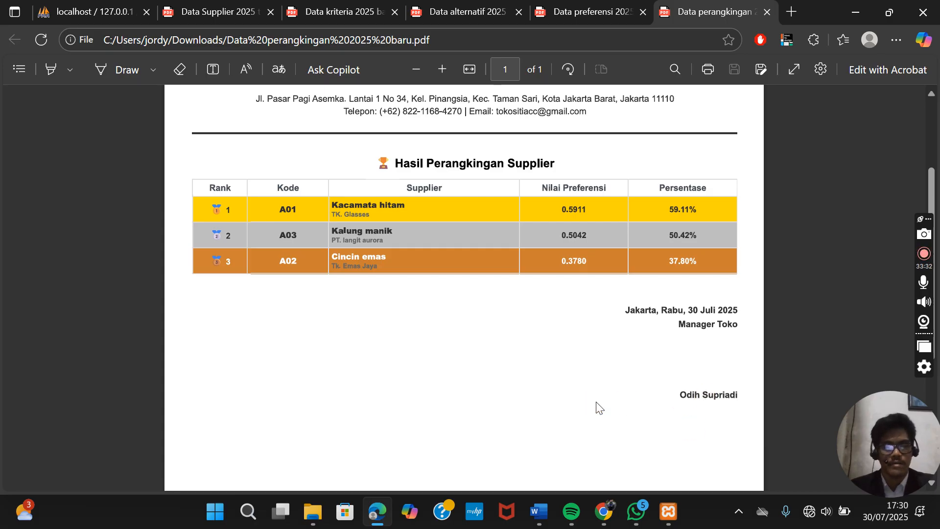
scroll(598, 409, up, 2)
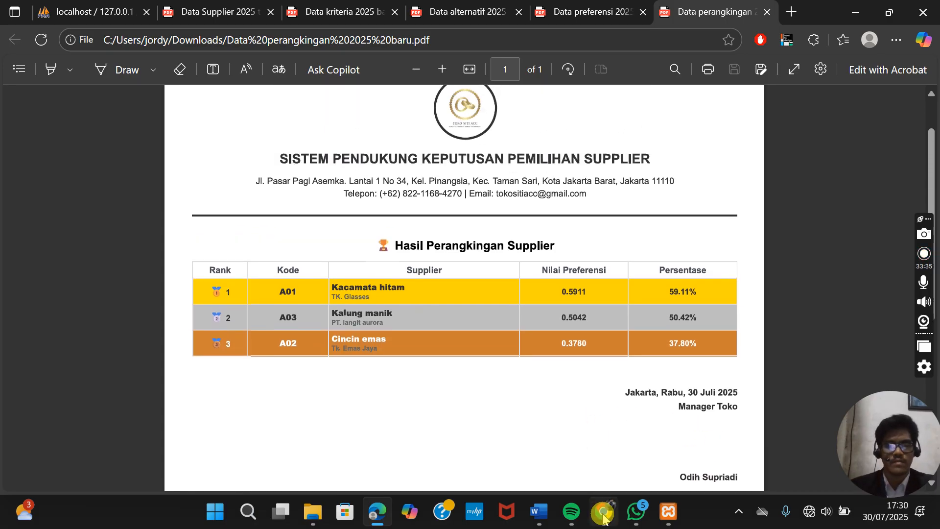
- Return to the Perangkingan Supplier page in Chrome and go back to the SPK Supplier Dashboard
mouse_move(604, 514)
click(565, 449)
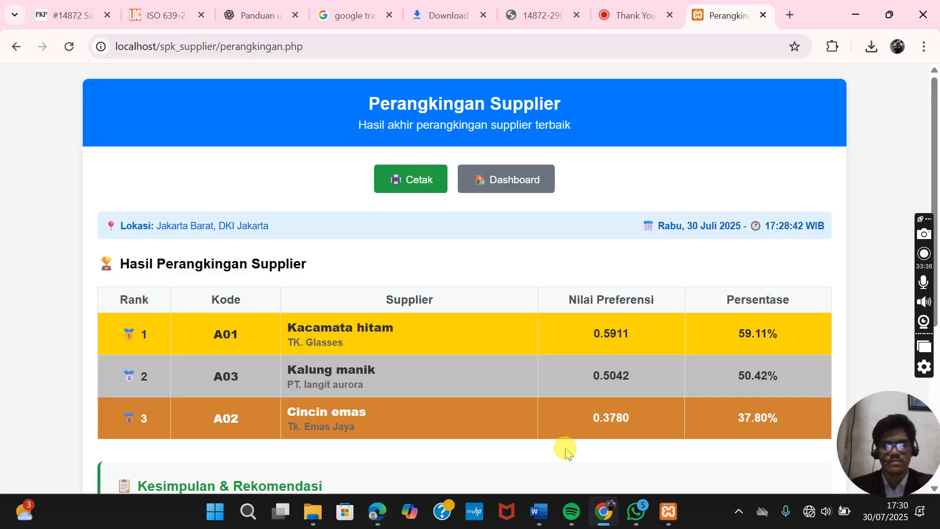
scroll(528, 341, down, 3)
scroll(530, 342, up, 3)
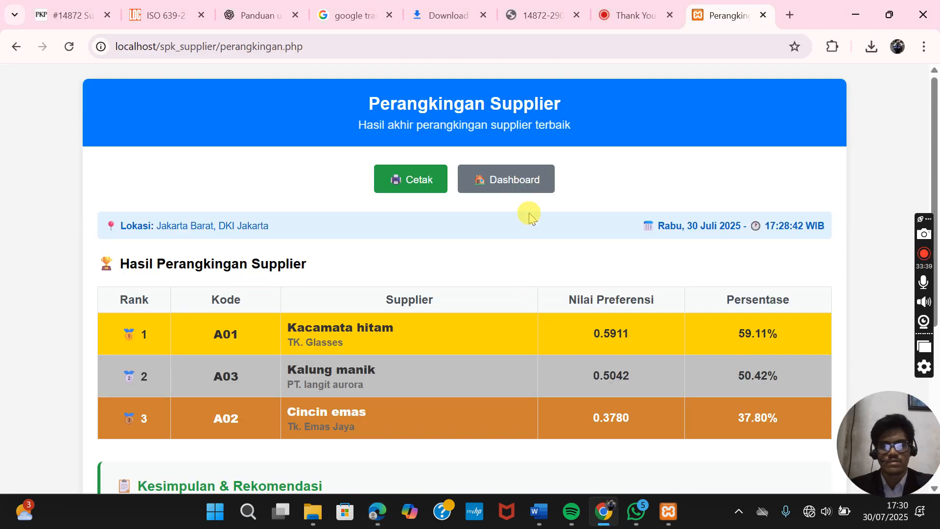
click(520, 179)
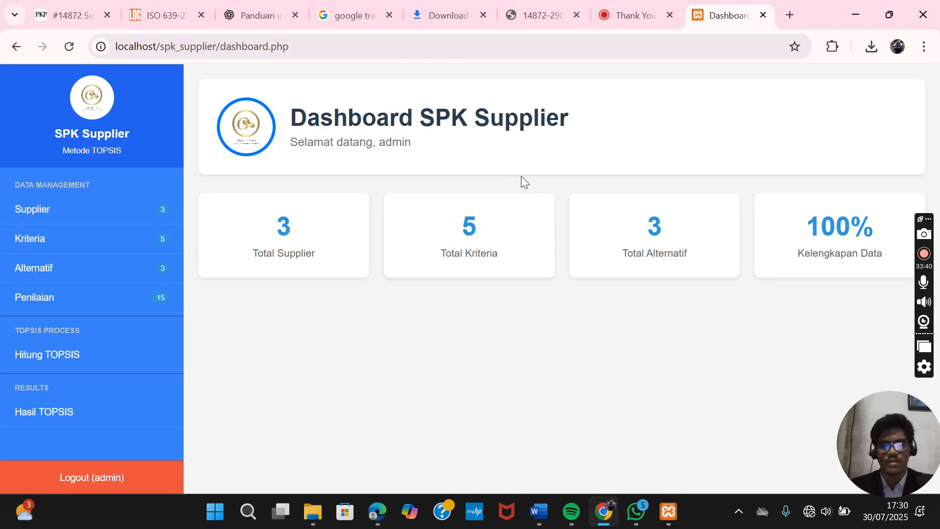
click(327, 323)
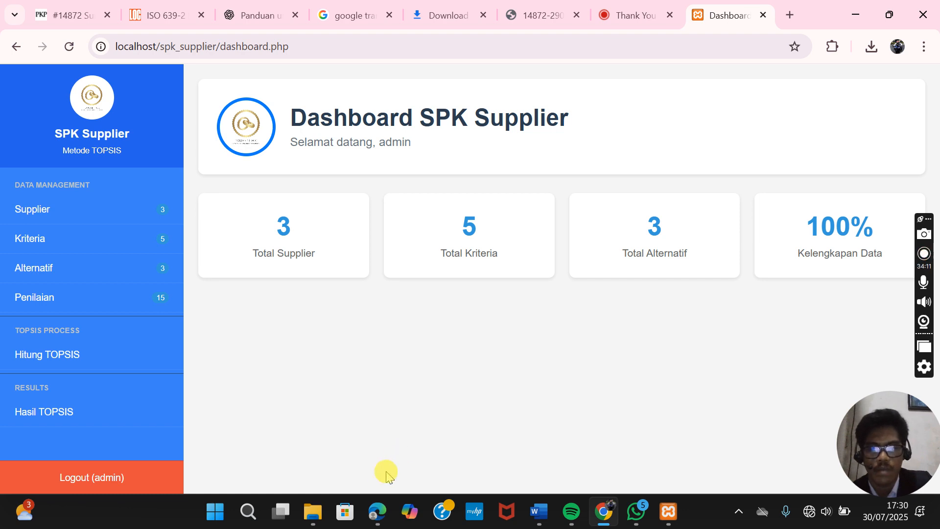
mouse_move(376, 509)
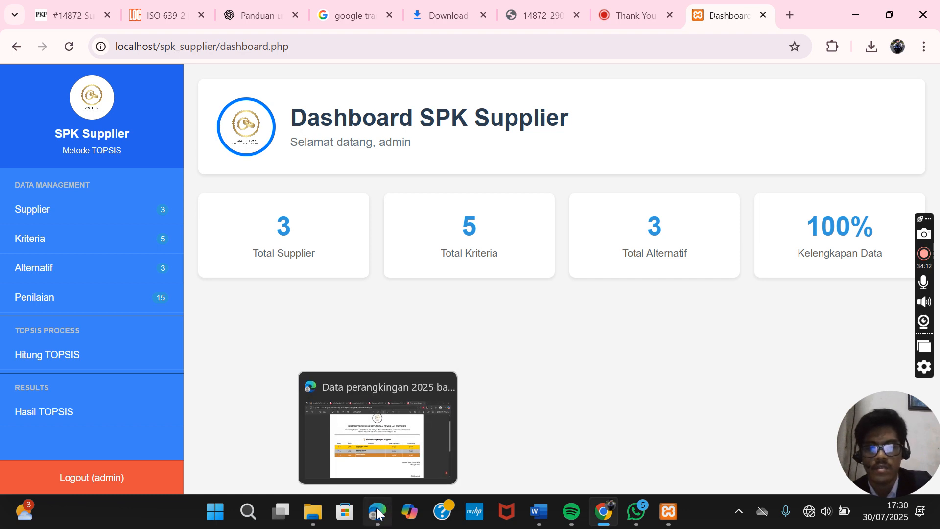
- Switch to phpMyAdmin and browse the spktopsis admin and alternatif tables
click(377, 512)
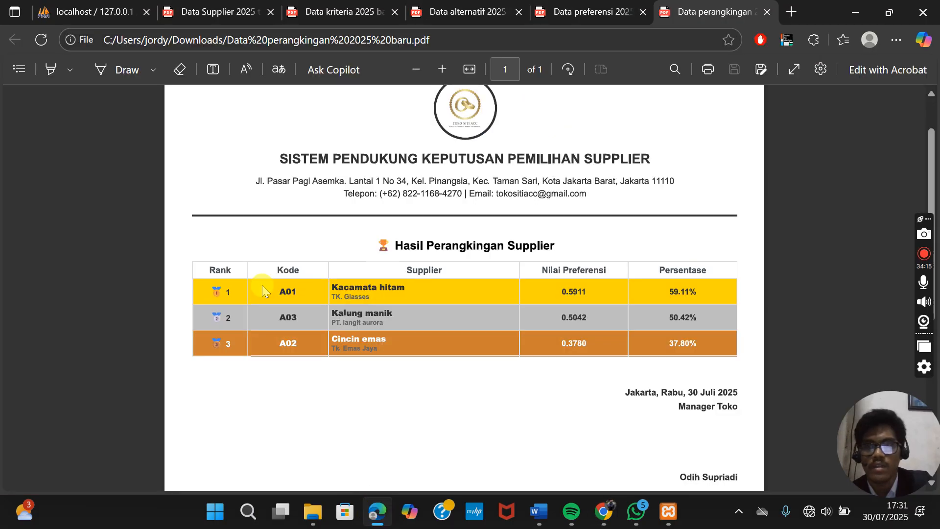
click(87, 11)
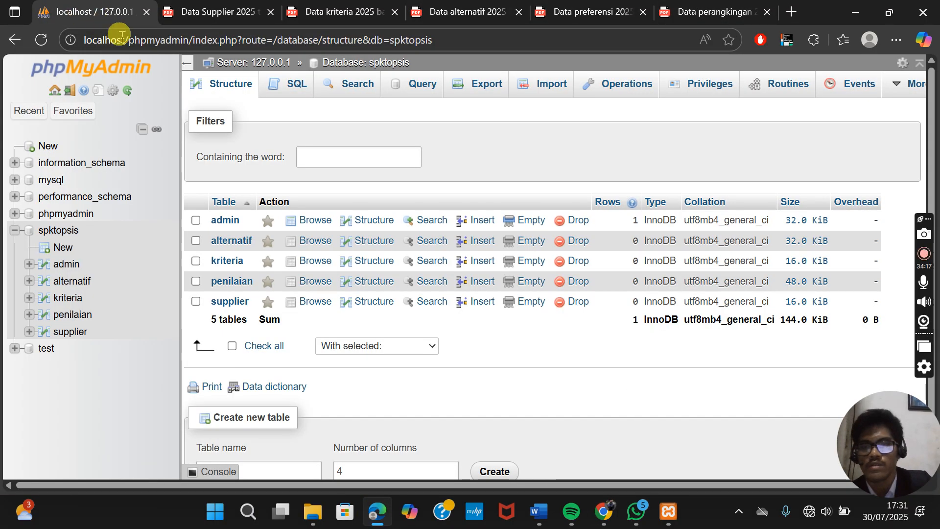
click(232, 223)
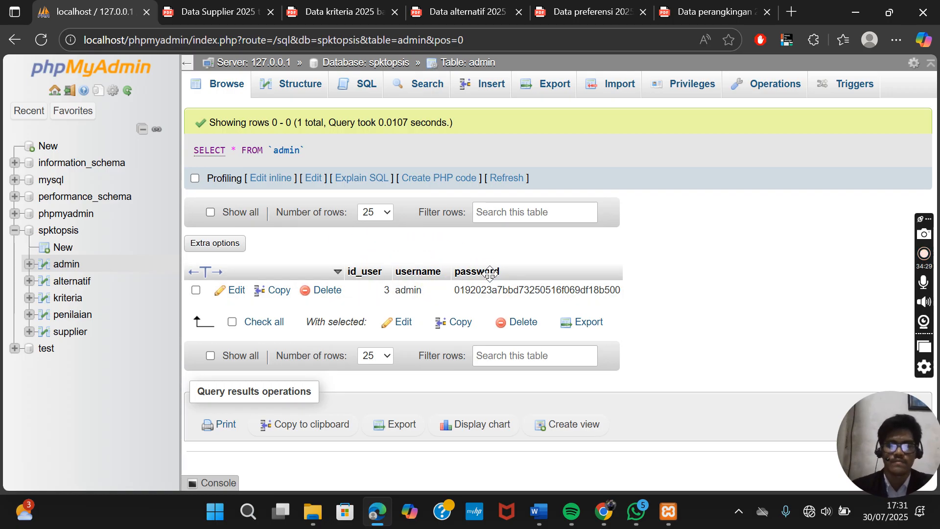
click(72, 281)
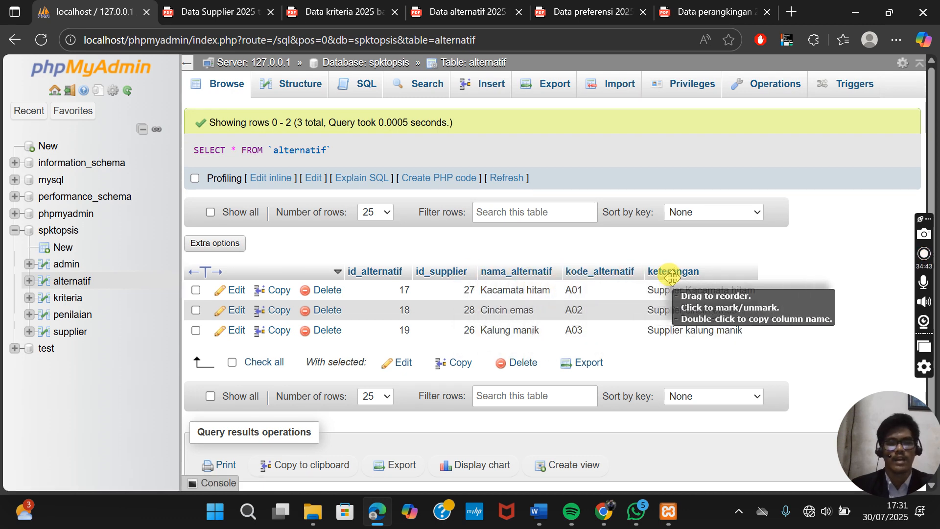
- Browse the kriteria, penilaian and supplier tables in the spktopsis database
click(69, 298)
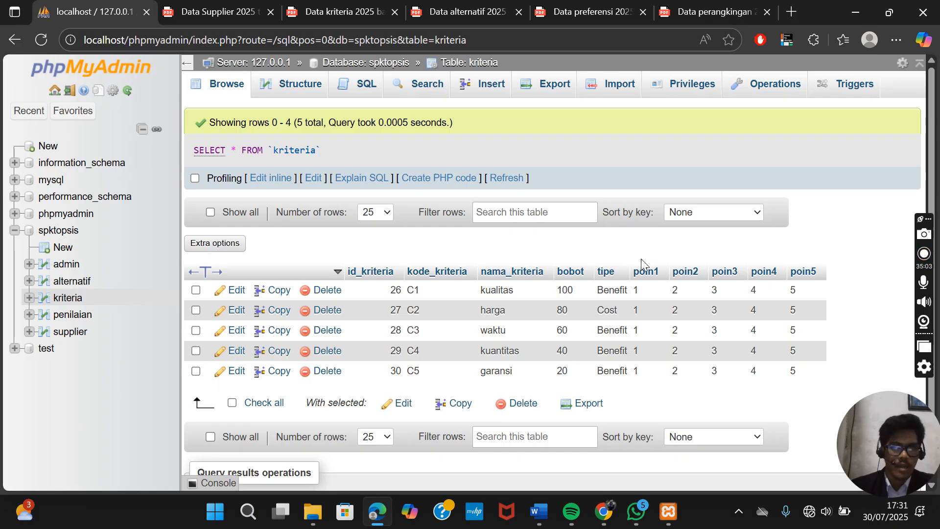
click(74, 316)
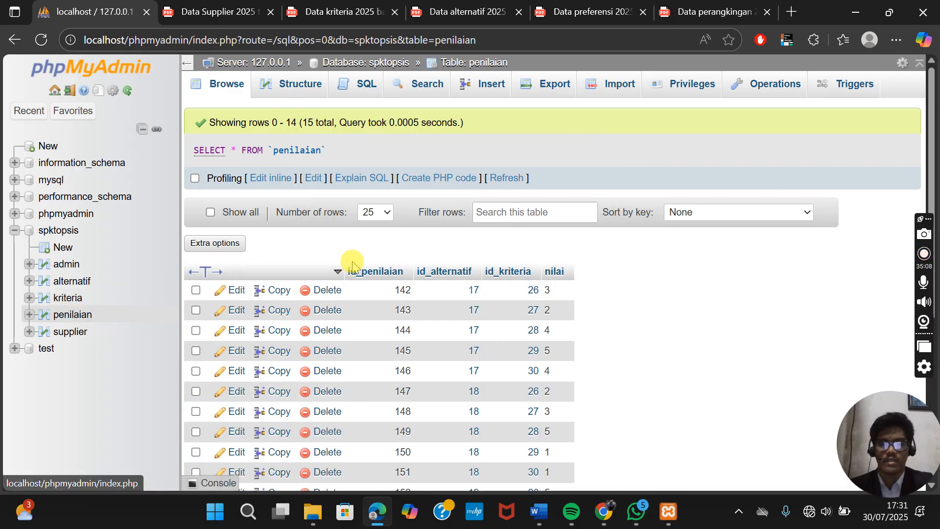
scroll(351, 262, down, 2)
scroll(352, 264, up, 1)
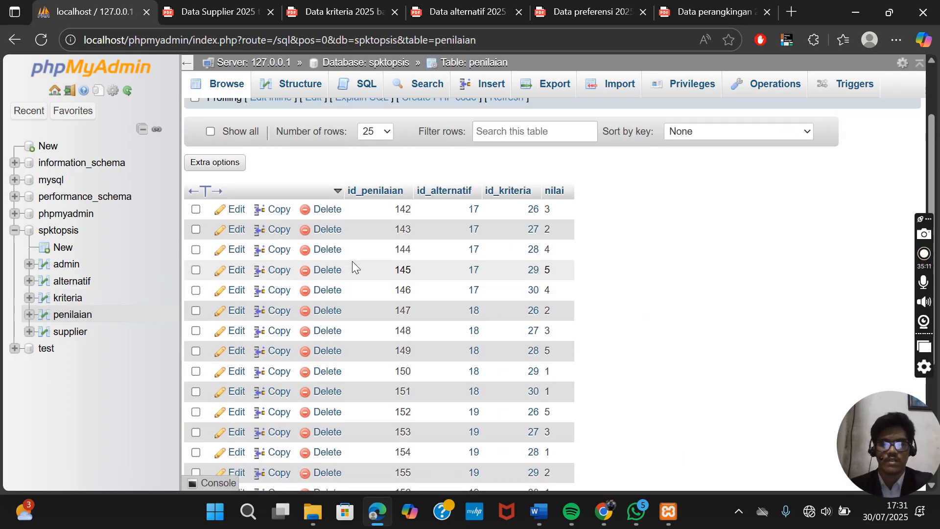
scroll(352, 265, up, 2)
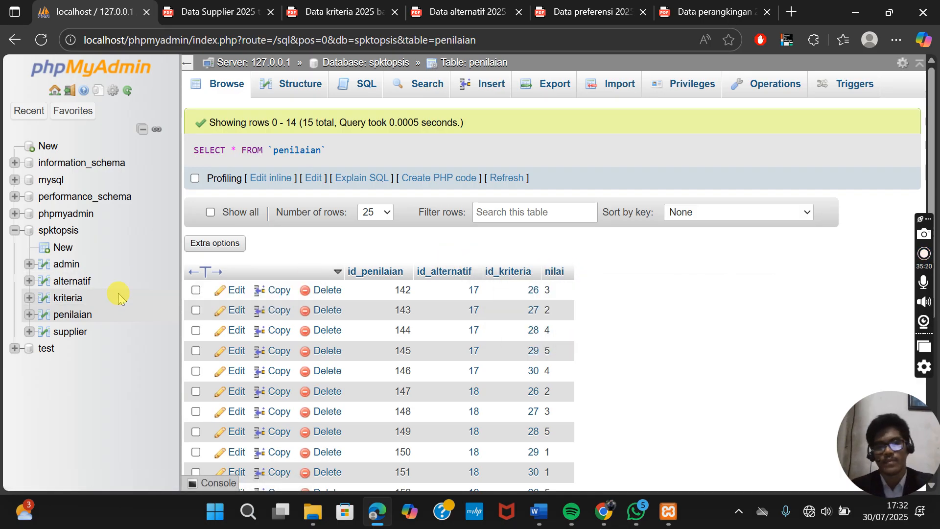
click(71, 332)
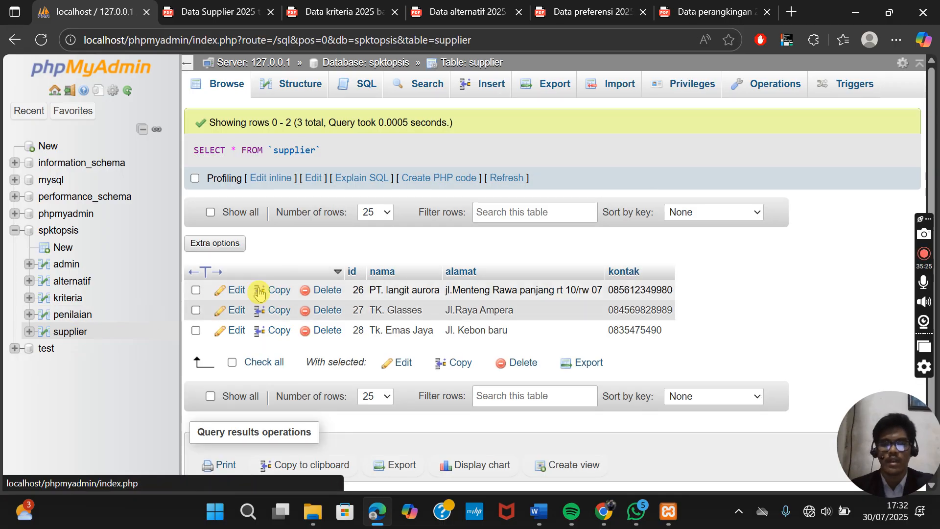